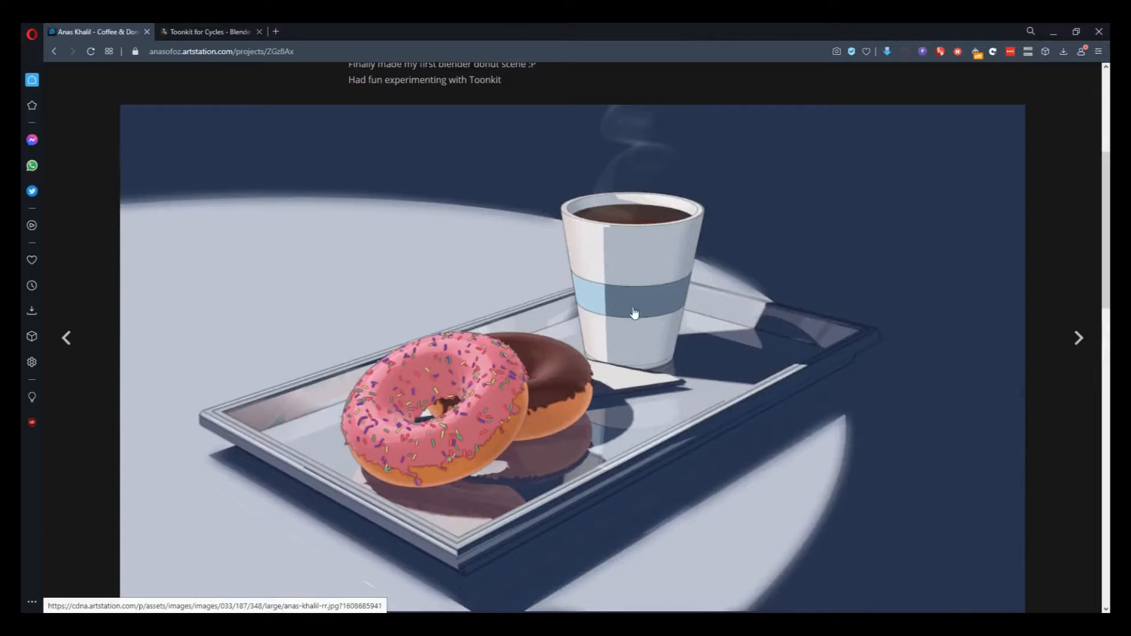
Step: Open the Toonkit for Cycles product page and browse its preview images, including the house and robot renders
{"action": "left_click", "coordinate": [242, 32]}
{"action": "scroll", "coordinate": [496, 262], "scroll_direction": "up", "scroll_amount": 2}
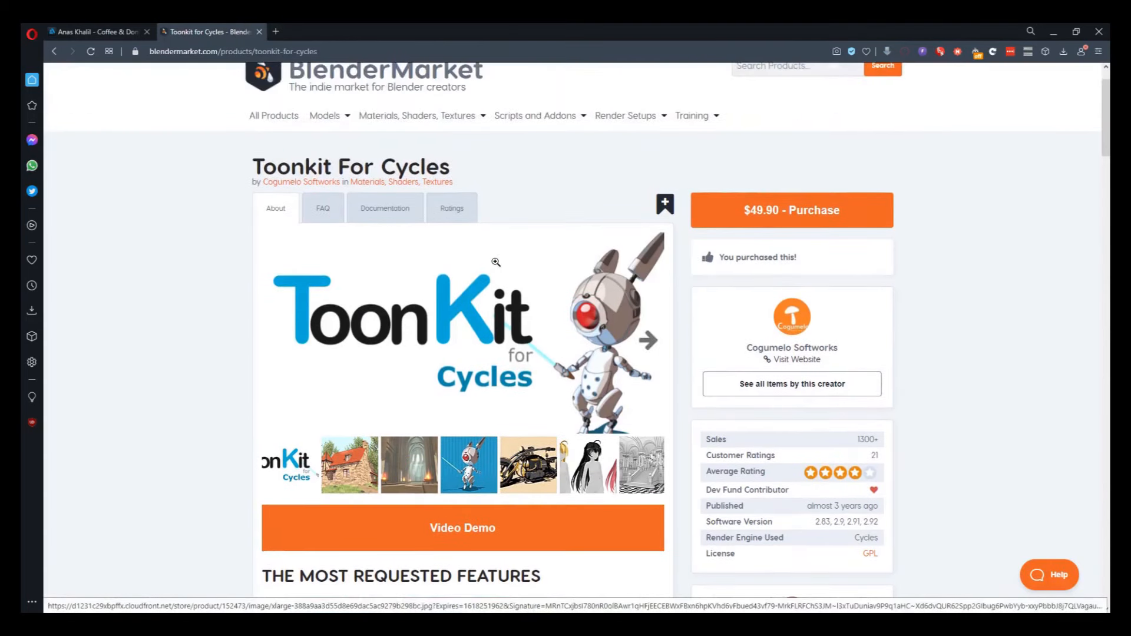
{"action": "scroll", "coordinate": [497, 262], "scroll_direction": "up", "scroll_amount": 1}
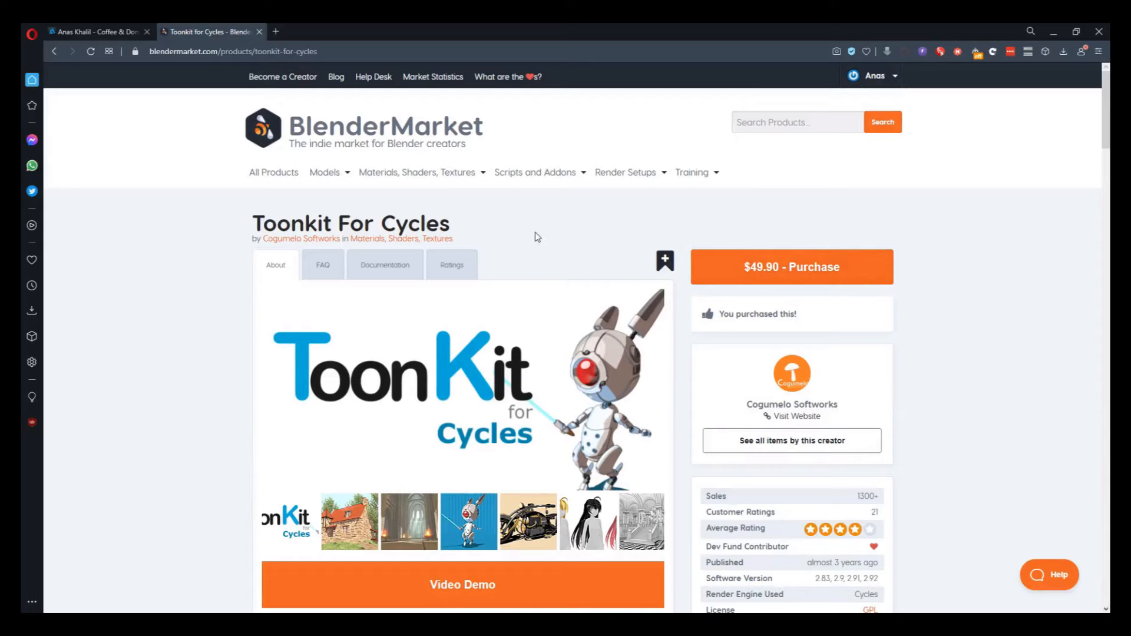
{"action": "scroll", "coordinate": [537, 236], "scroll_direction": "down", "scroll_amount": 4}
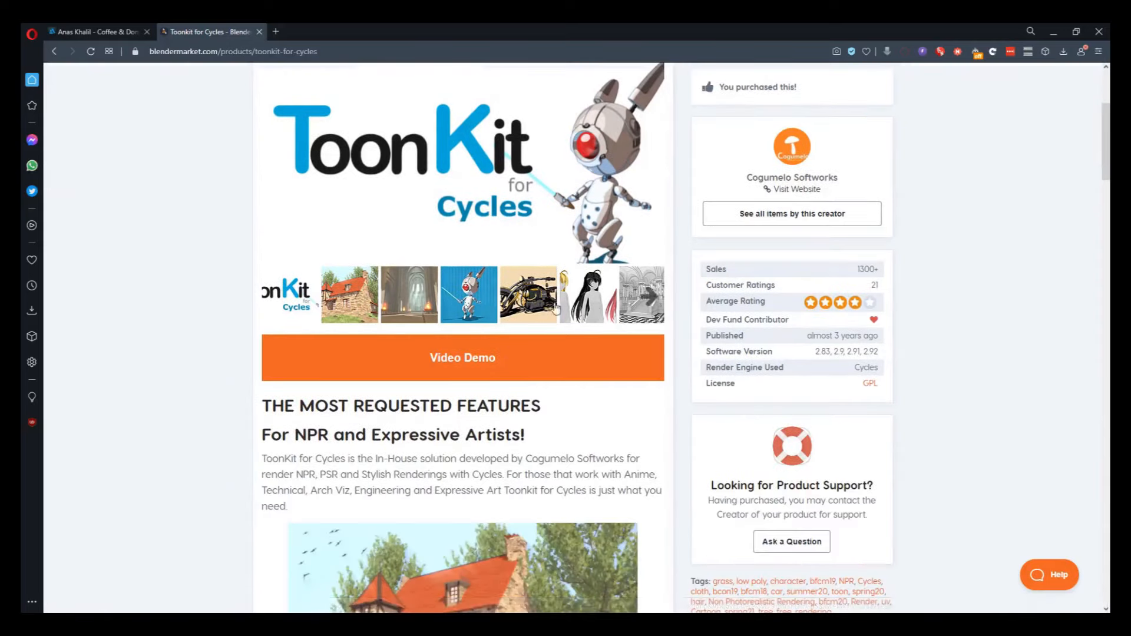
{"action": "scroll", "coordinate": [579, 311], "scroll_direction": "down", "scroll_amount": 3}
{"action": "scroll", "coordinate": [607, 310], "scroll_direction": "down", "scroll_amount": 1}
{"action": "scroll", "coordinate": [607, 310], "scroll_direction": "up", "scroll_amount": 4}
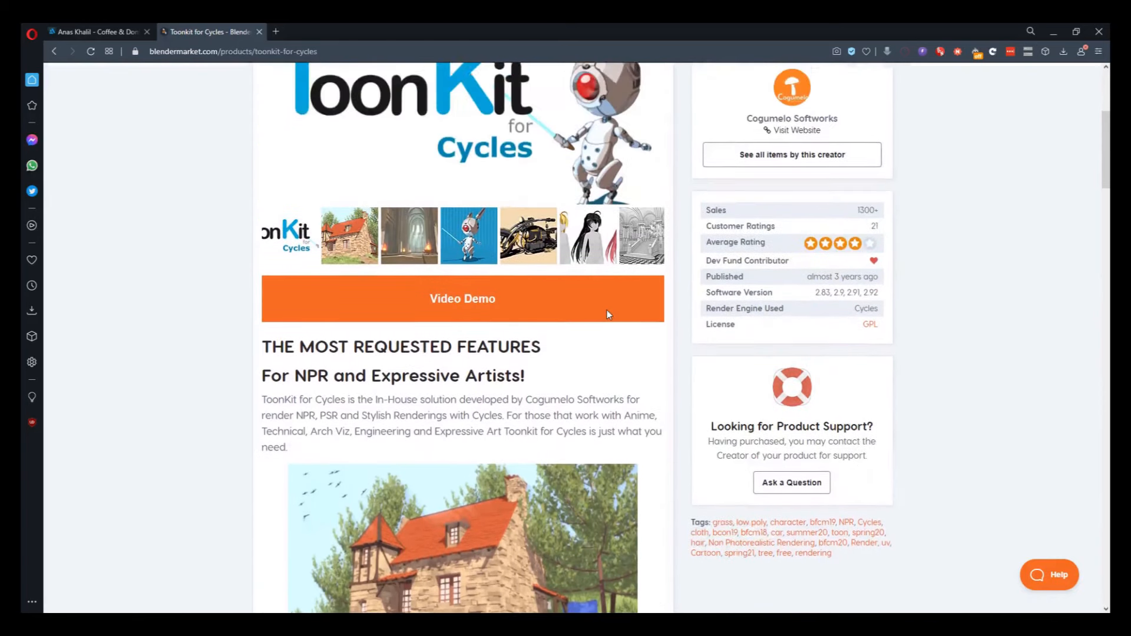
{"action": "scroll", "coordinate": [607, 310], "scroll_direction": "up", "scroll_amount": 1}
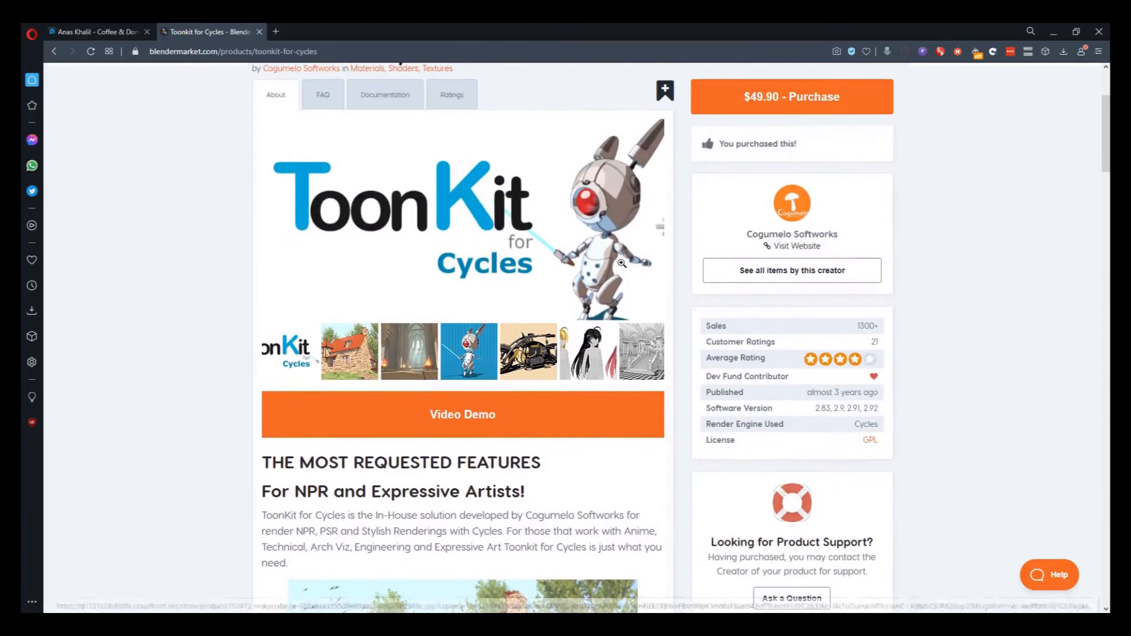
{"action": "left_click", "coordinate": [645, 239]}
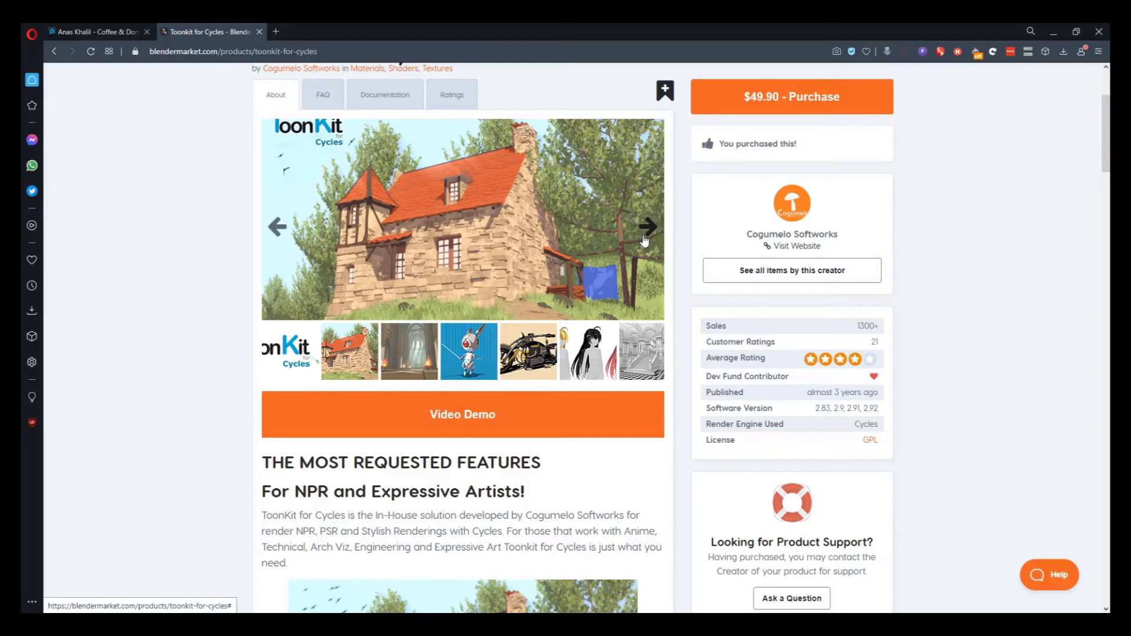
{"action": "left_click", "coordinate": [469, 351]}
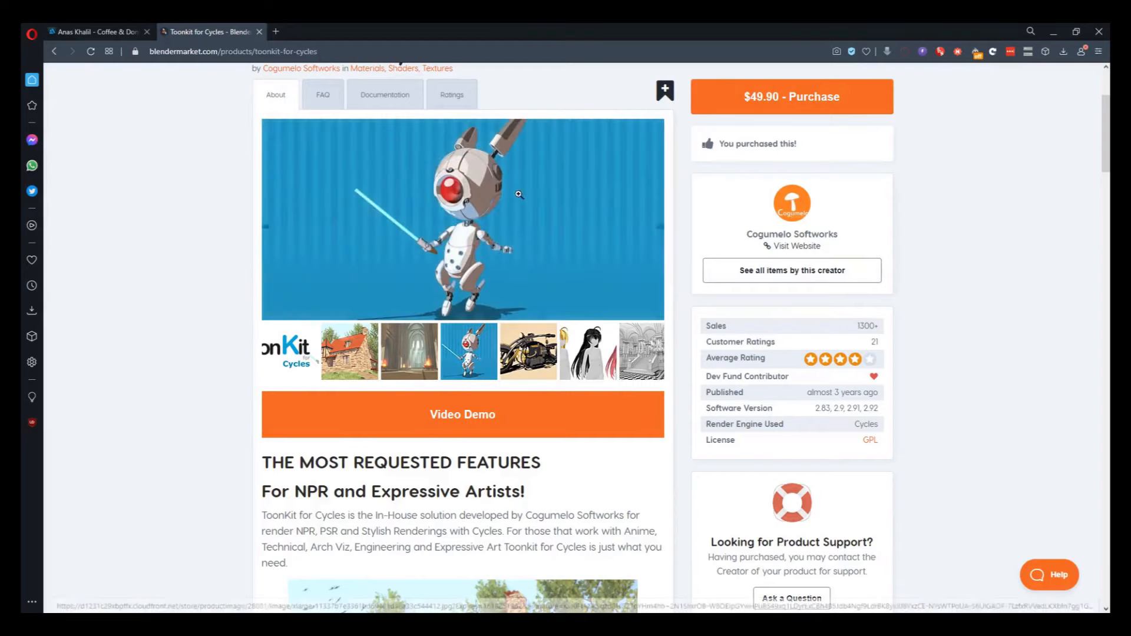
{"action": "scroll", "coordinate": [550, 198], "scroll_direction": "up", "scroll_amount": 3}
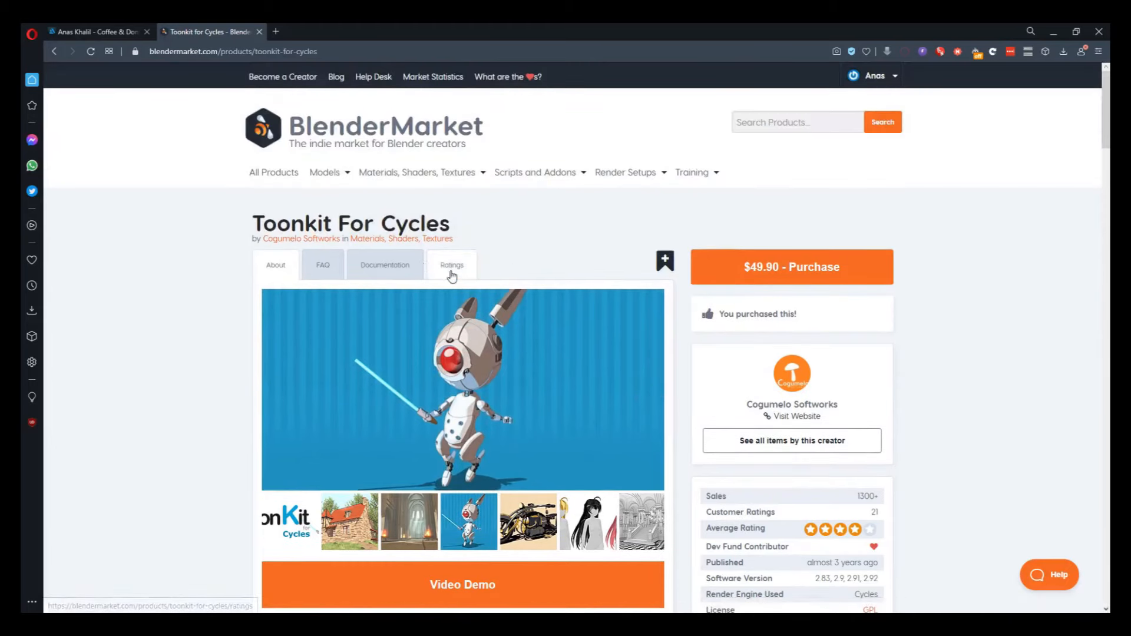
Step: Read through the Toonkit feature sections of the product description as far as the release log
{"action": "scroll", "coordinate": [521, 234], "scroll_direction": "down", "scroll_amount": 7}
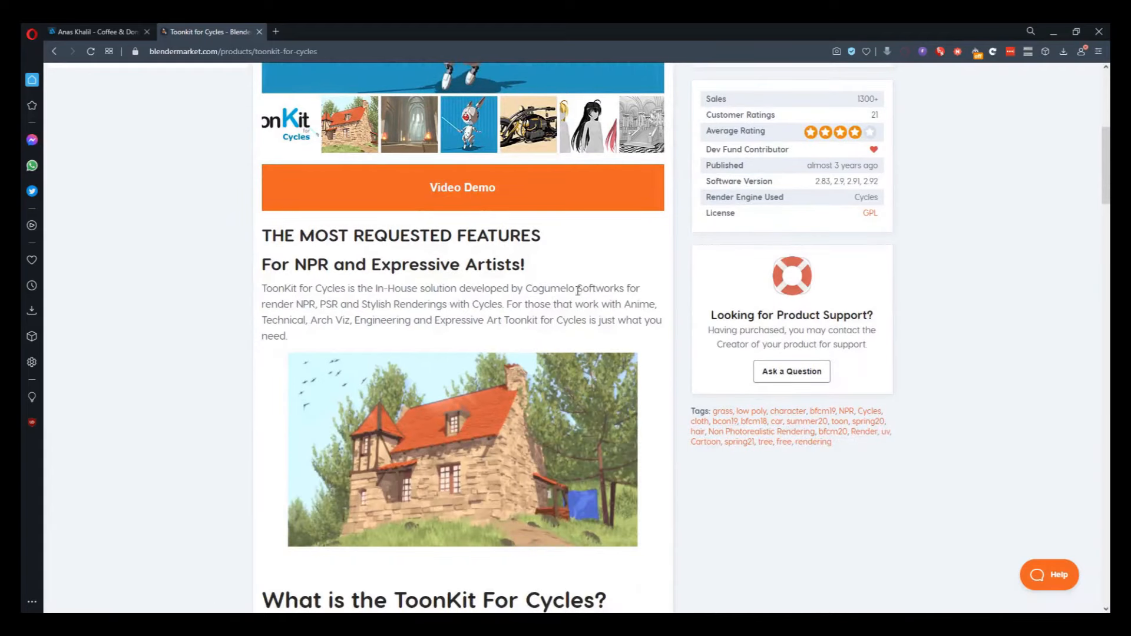
{"action": "scroll", "coordinate": [530, 251], "scroll_direction": "down", "scroll_amount": 10}
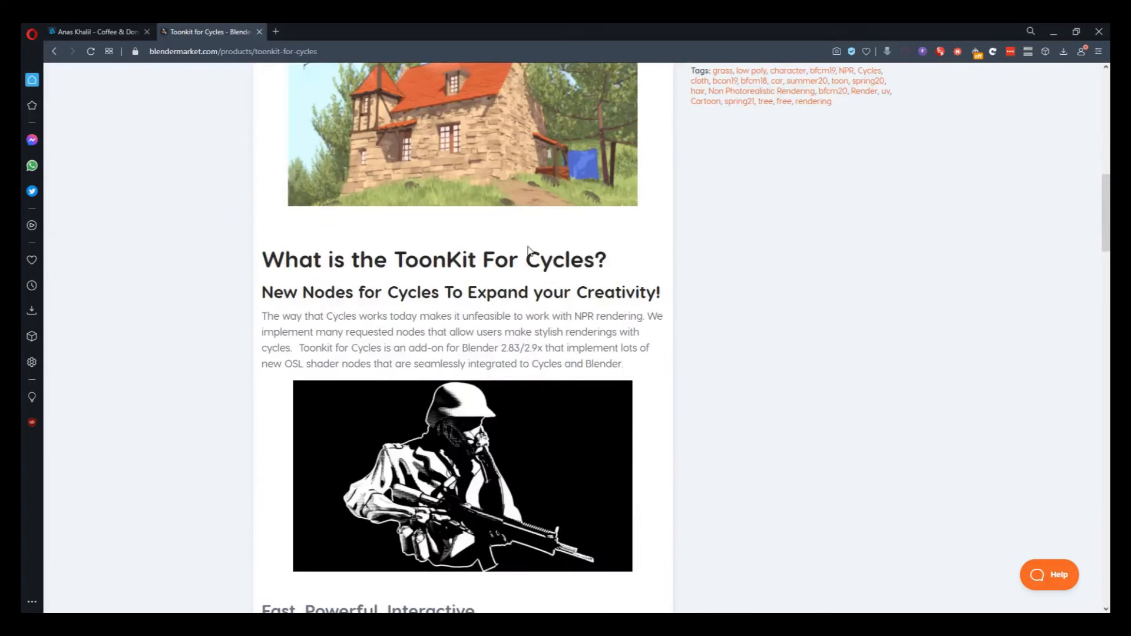
{"action": "scroll", "coordinate": [537, 299], "scroll_direction": "down", "scroll_amount": 3}
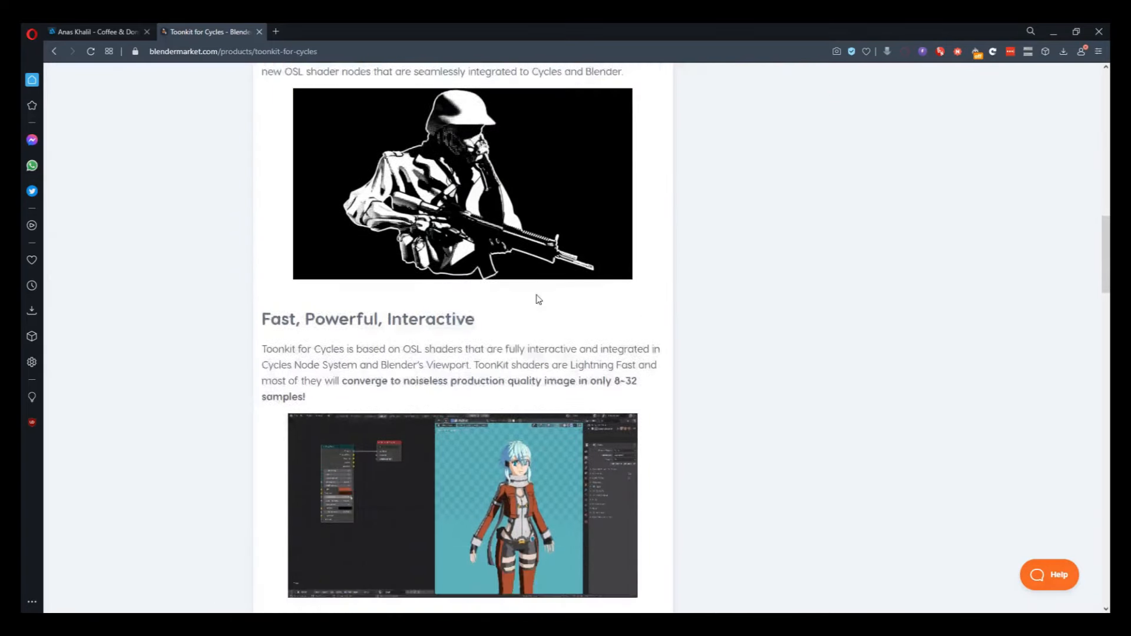
{"action": "scroll", "coordinate": [494, 270], "scroll_direction": "down", "scroll_amount": 16}
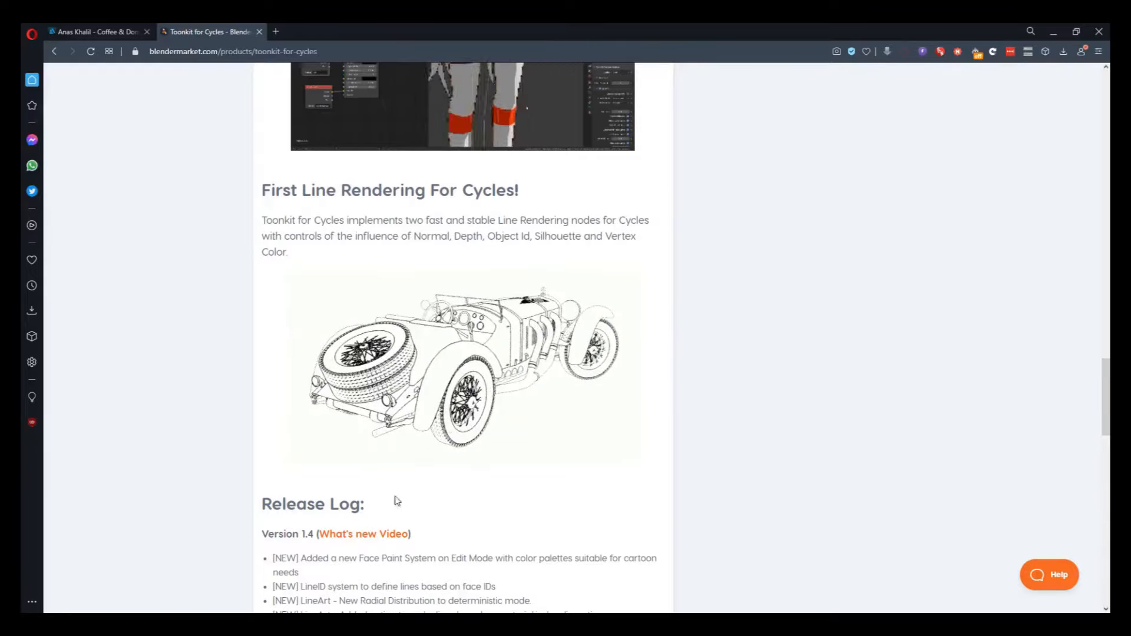
{"action": "scroll", "coordinate": [465, 471], "scroll_direction": "up", "scroll_amount": 20}
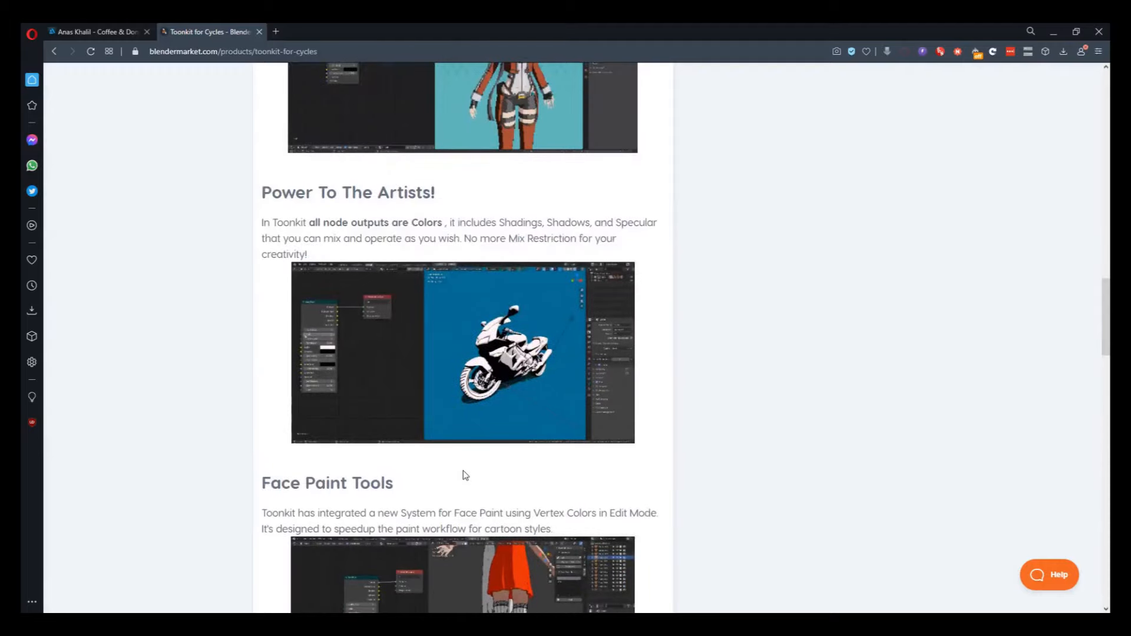
{"action": "scroll", "coordinate": [464, 471], "scroll_direction": "up", "scroll_amount": 15}
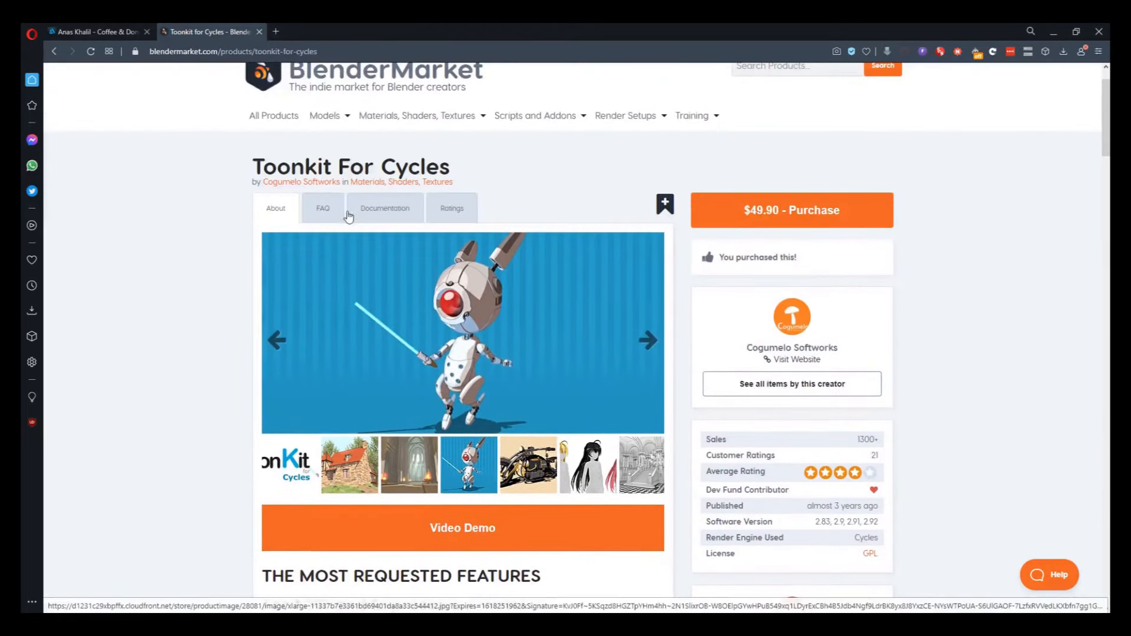
Step: Review the product title and description again, and view the gallery images from the motorcycle render onward
{"action": "left_click_drag", "start_coordinate": [255, 168], "coordinate": [462, 170]}
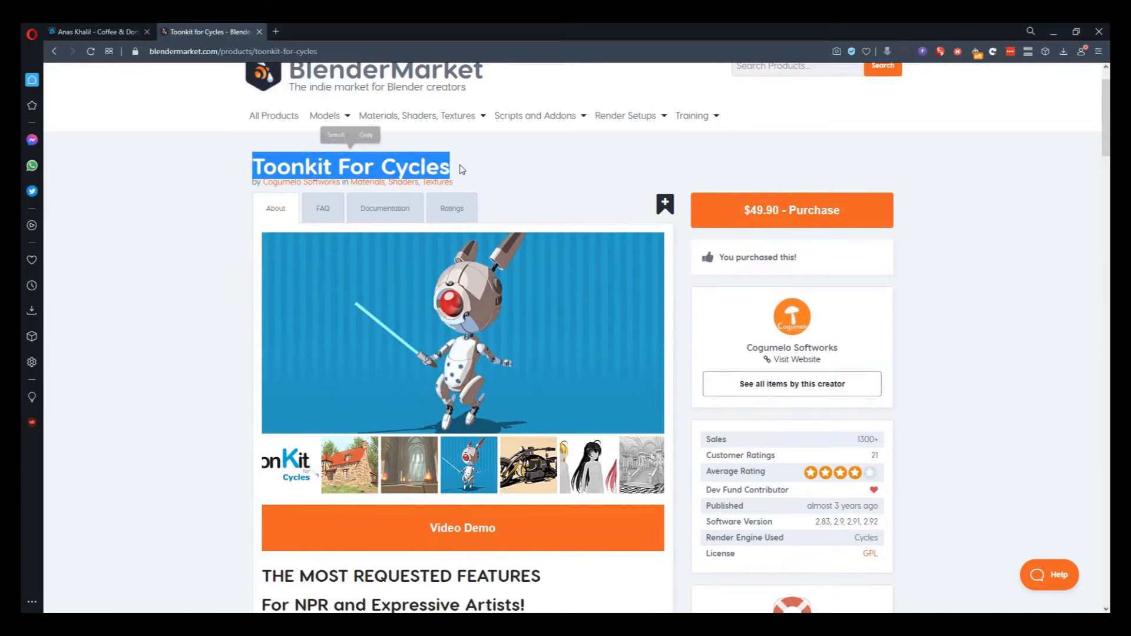
{"action": "left_click", "coordinate": [462, 170]}
{"action": "scroll", "coordinate": [509, 278], "scroll_direction": "down", "scroll_amount": 10}
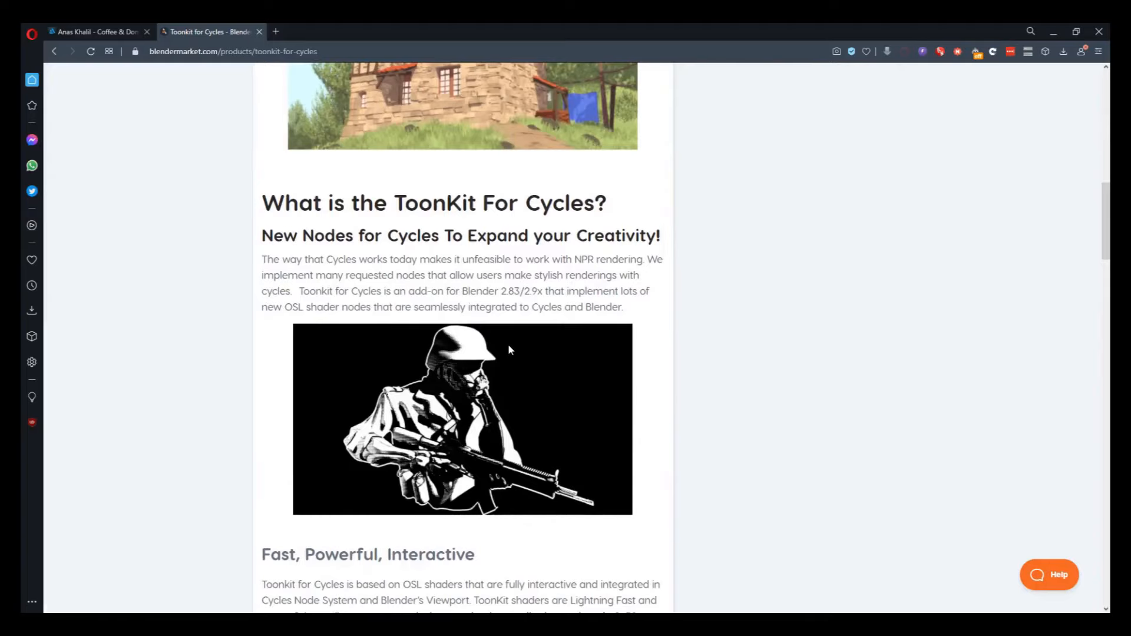
{"action": "scroll", "coordinate": [501, 353], "scroll_direction": "up", "scroll_amount": 4}
{"action": "scroll", "coordinate": [564, 378], "scroll_direction": "up", "scroll_amount": 4}
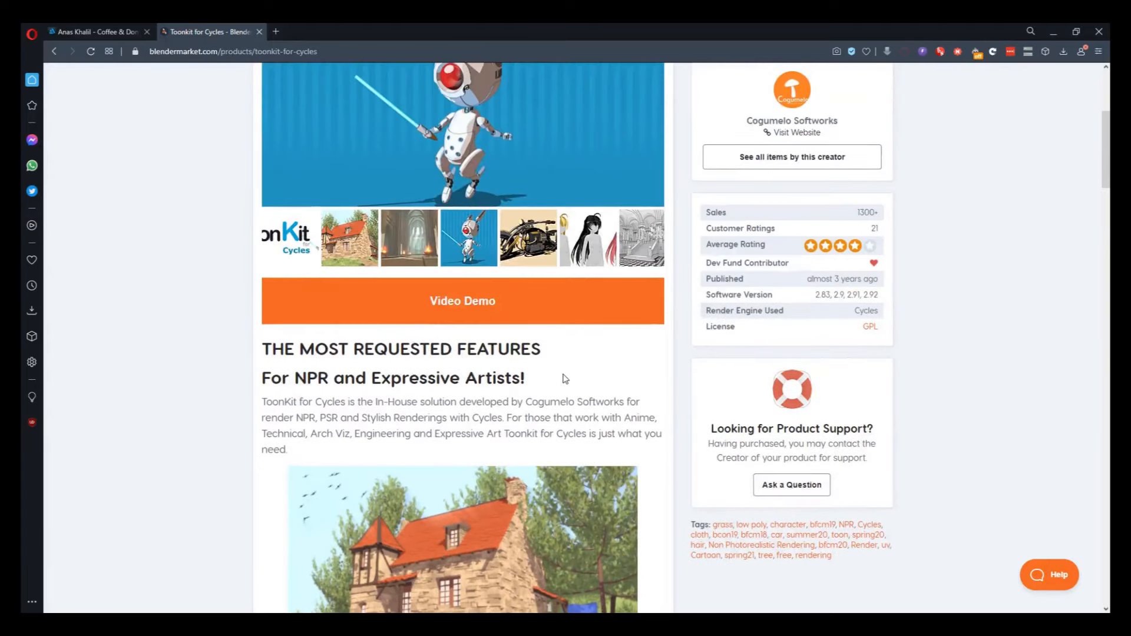
{"action": "scroll", "coordinate": [565, 378], "scroll_direction": "up", "scroll_amount": 4}
{"action": "mouse_move", "coordinate": [645, 343]}
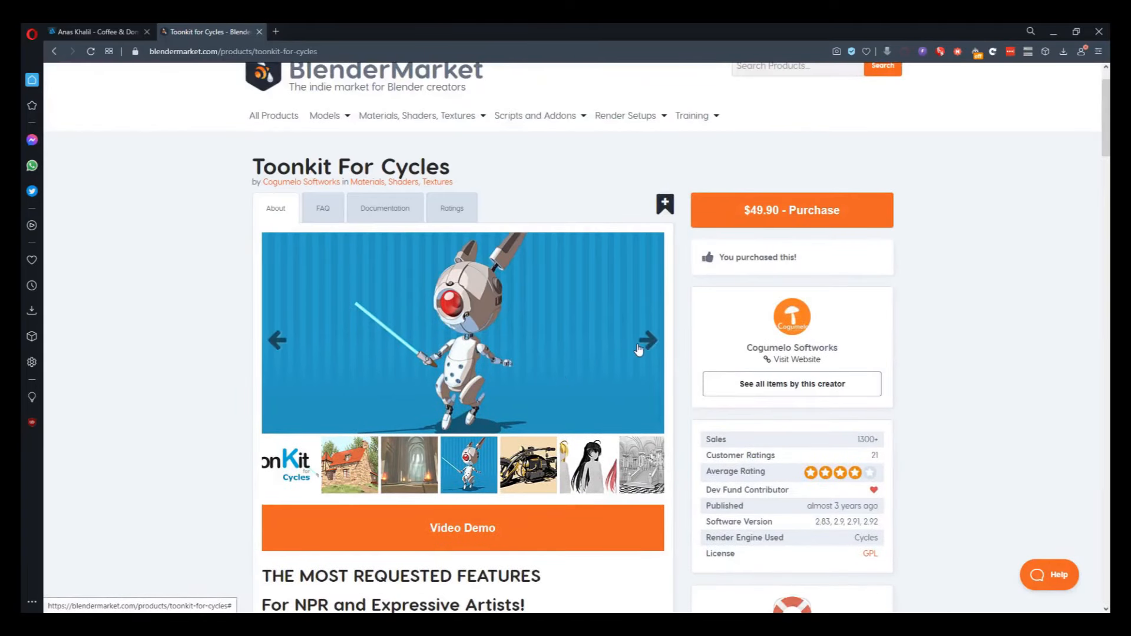
{"action": "left_click", "coordinate": [646, 343]}
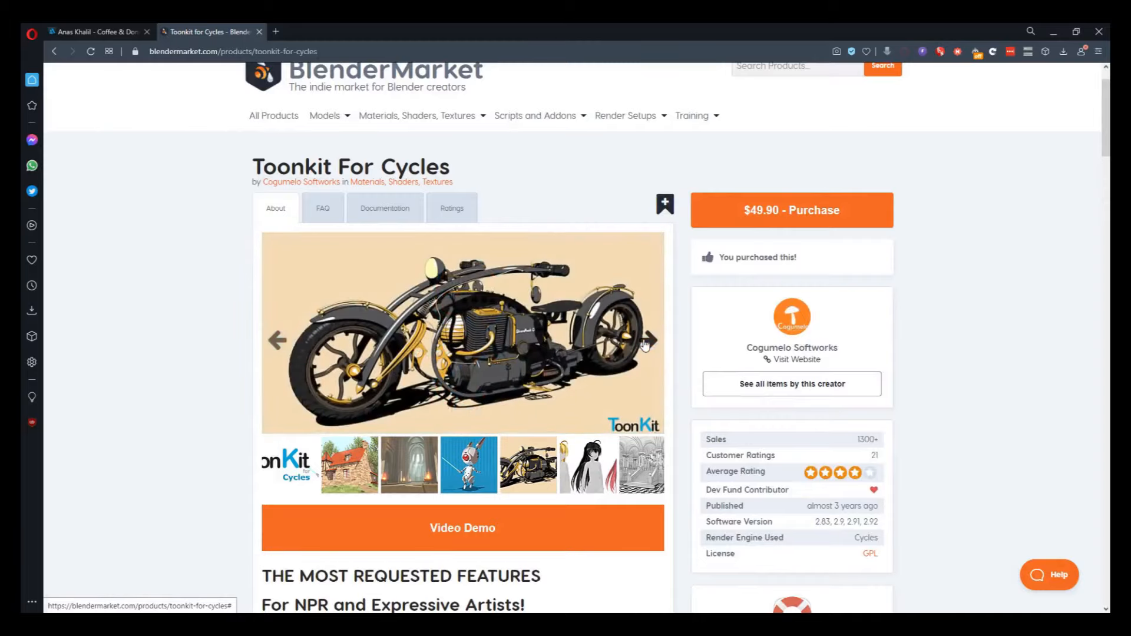
{"action": "left_click", "coordinate": [645, 344]}
Step: Switch to the ArtStation project page and examine the coffee and donut renders made with Toonkit
{"action": "left_click", "coordinate": [97, 31]}
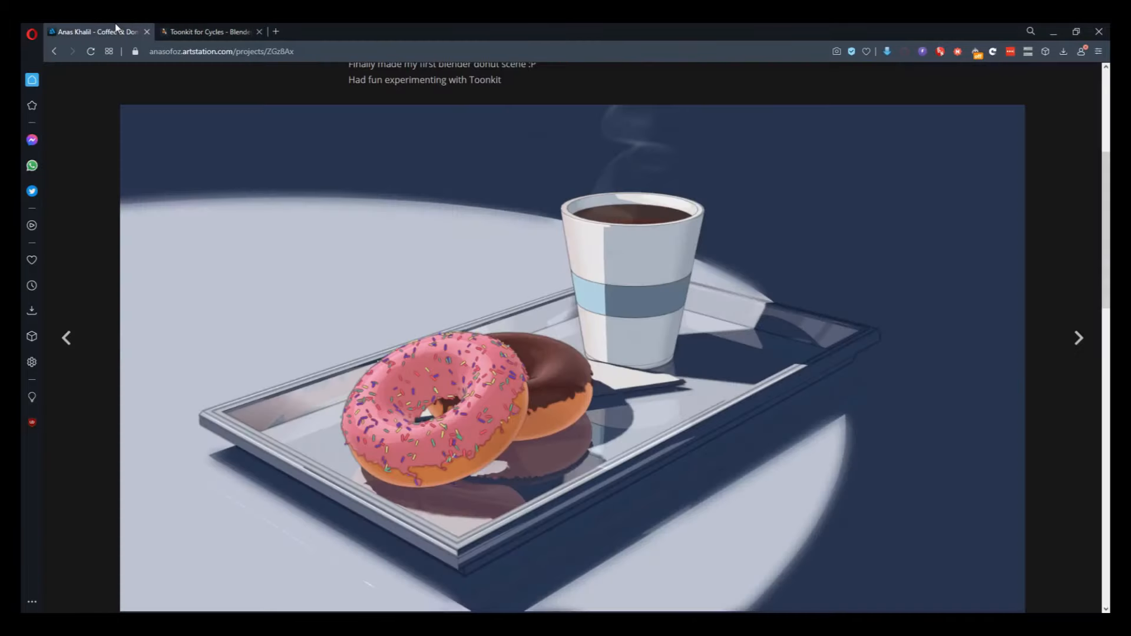
{"action": "scroll", "coordinate": [660, 310], "scroll_direction": "down", "scroll_amount": 3}
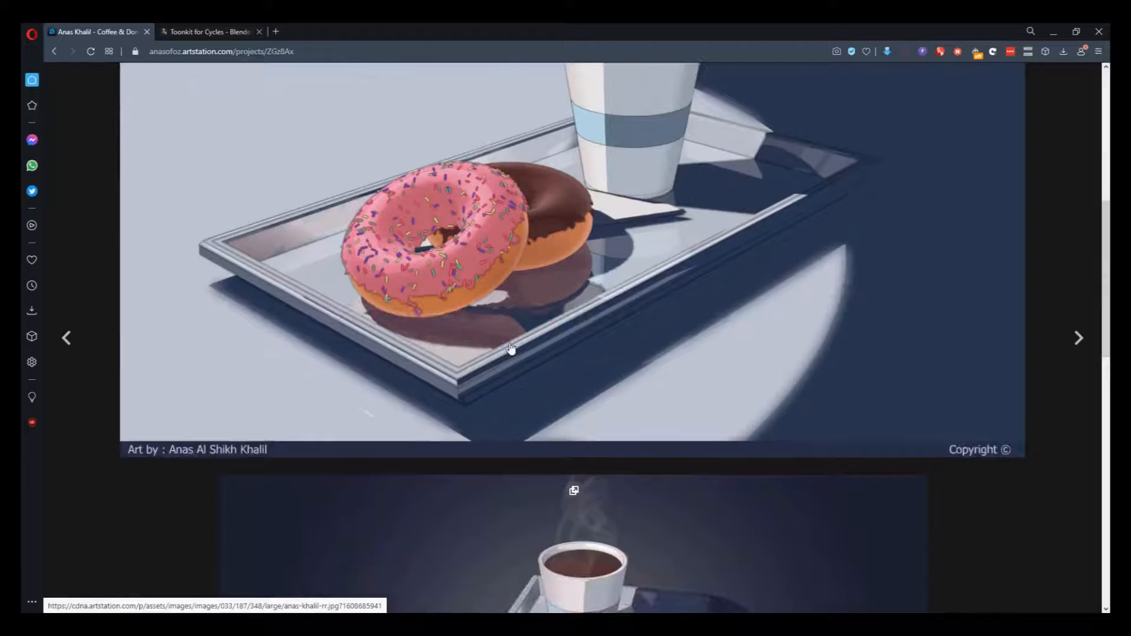
{"action": "scroll", "coordinate": [704, 316], "scroll_direction": "down", "scroll_amount": 3}
{"action": "scroll", "coordinate": [705, 318], "scroll_direction": "down", "scroll_amount": 4}
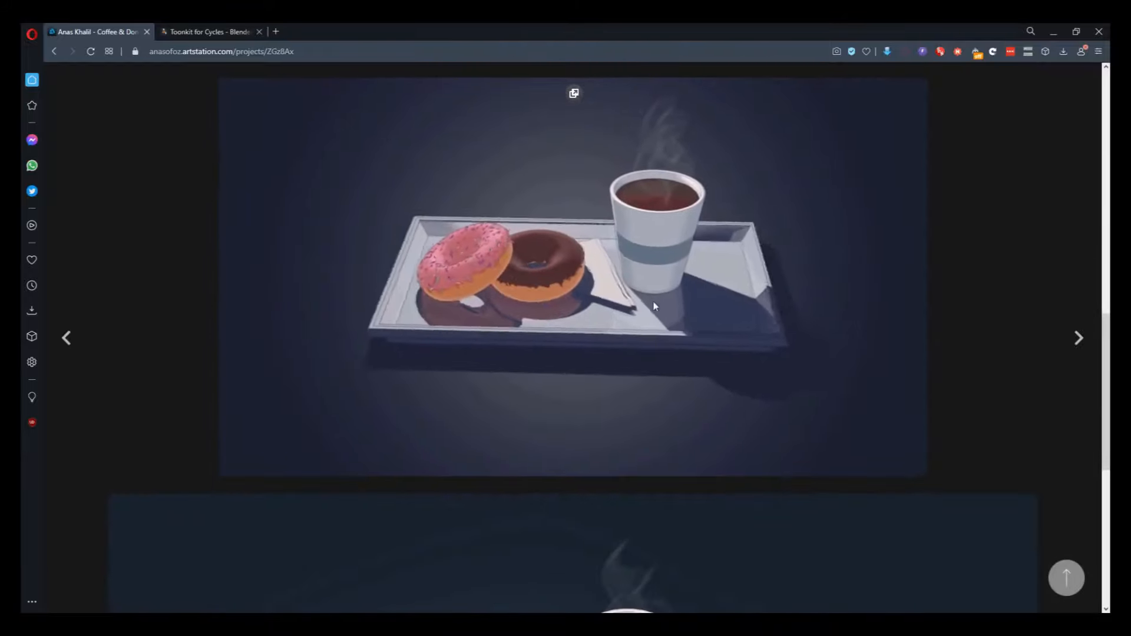
{"action": "scroll", "coordinate": [602, 307], "scroll_direction": "down", "scroll_amount": 3}
{"action": "scroll", "coordinate": [602, 312], "scroll_direction": "down", "scroll_amount": 4}
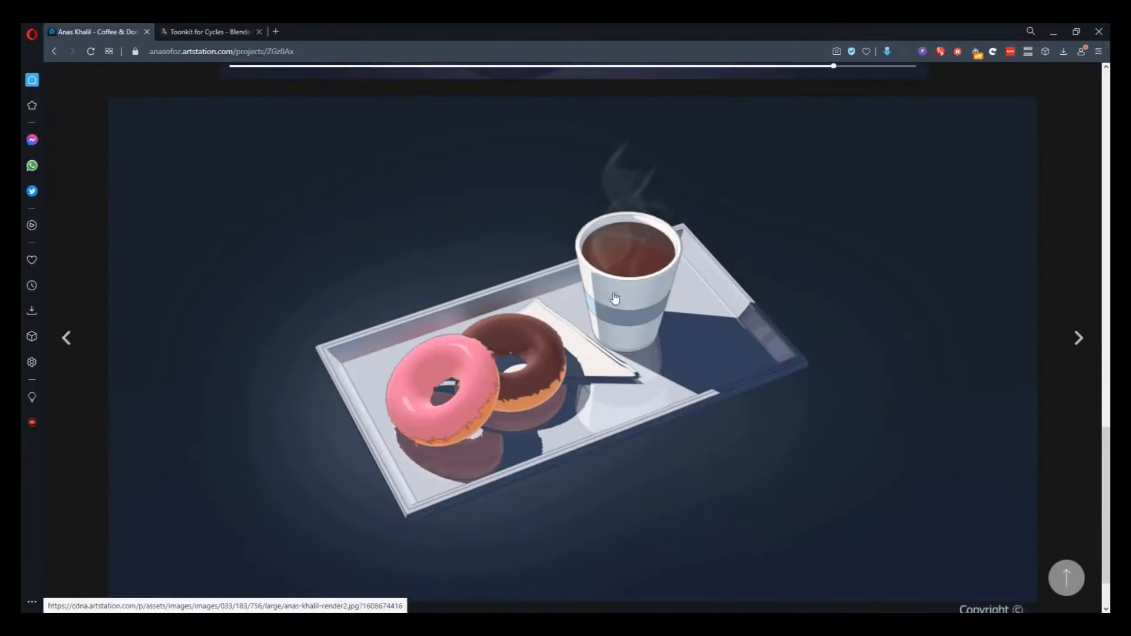
Step: Switch to the Blender window with donut.blend and widen the rendered viewport beside the solid view
{"action": "mouse_move", "coordinate": [174, 625]}
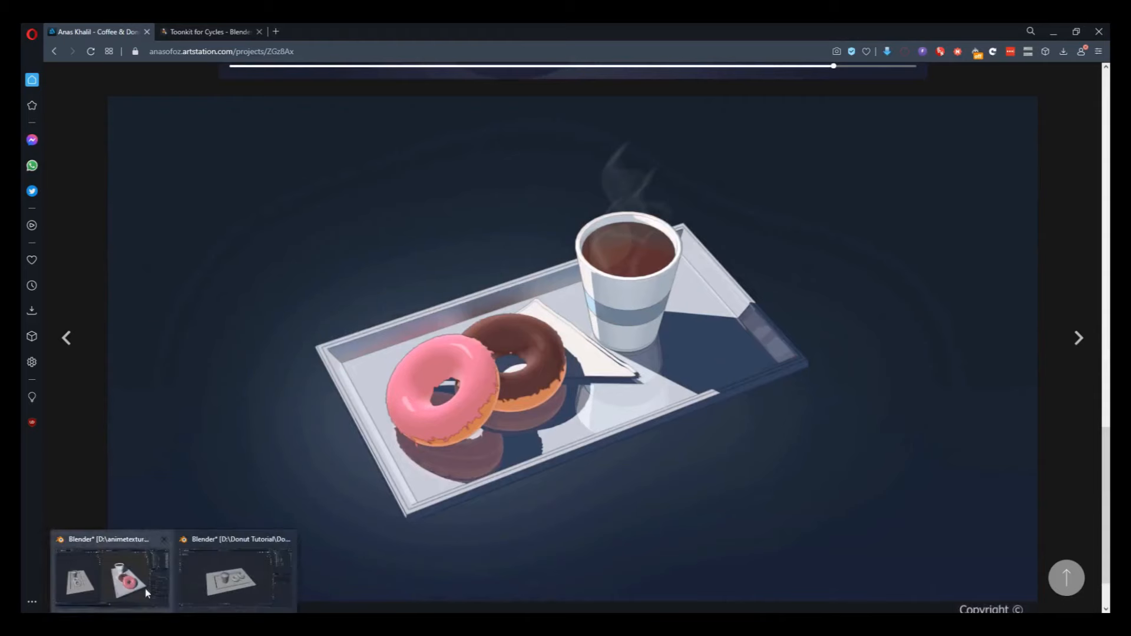
{"action": "left_click", "coordinate": [112, 574]}
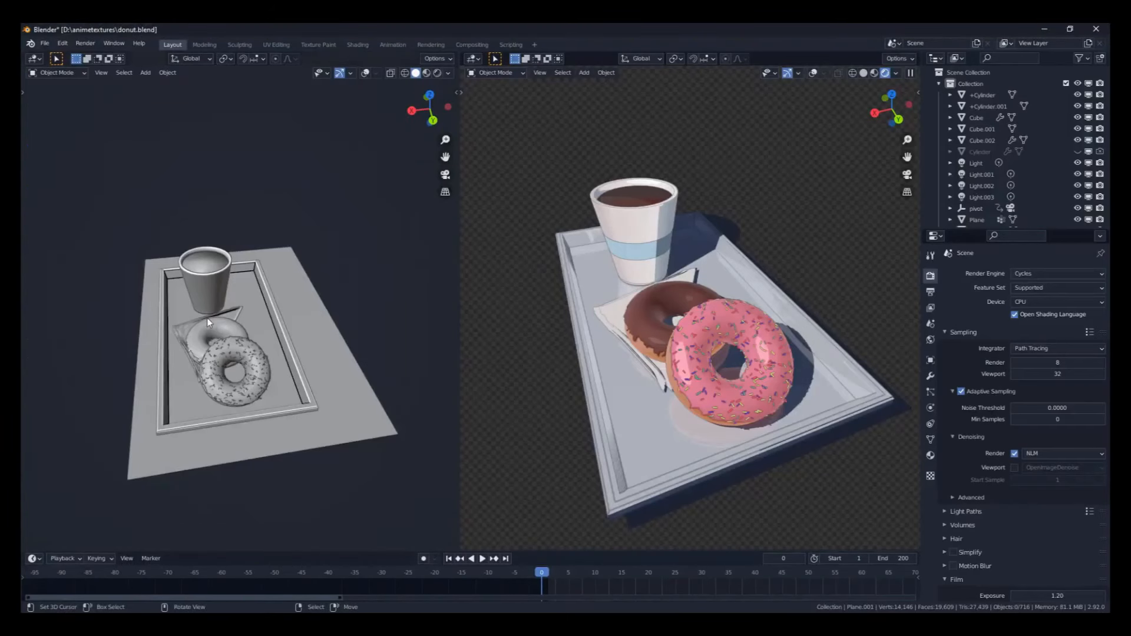
{"action": "middle_click_drag", "start_coordinate": [684, 403], "coordinate": [783, 409]}
{"action": "scroll", "coordinate": [752, 409], "scroll_direction": "up", "scroll_amount": 5}
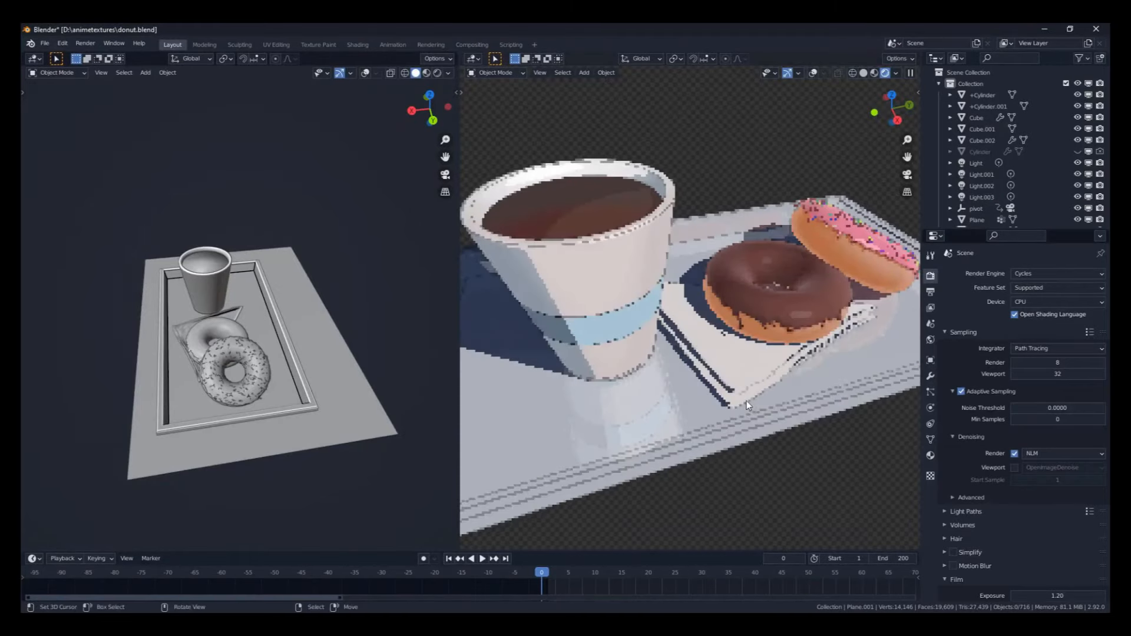
{"action": "middle_click_drag", "start_coordinate": [346, 337], "coordinate": [442, 311]}
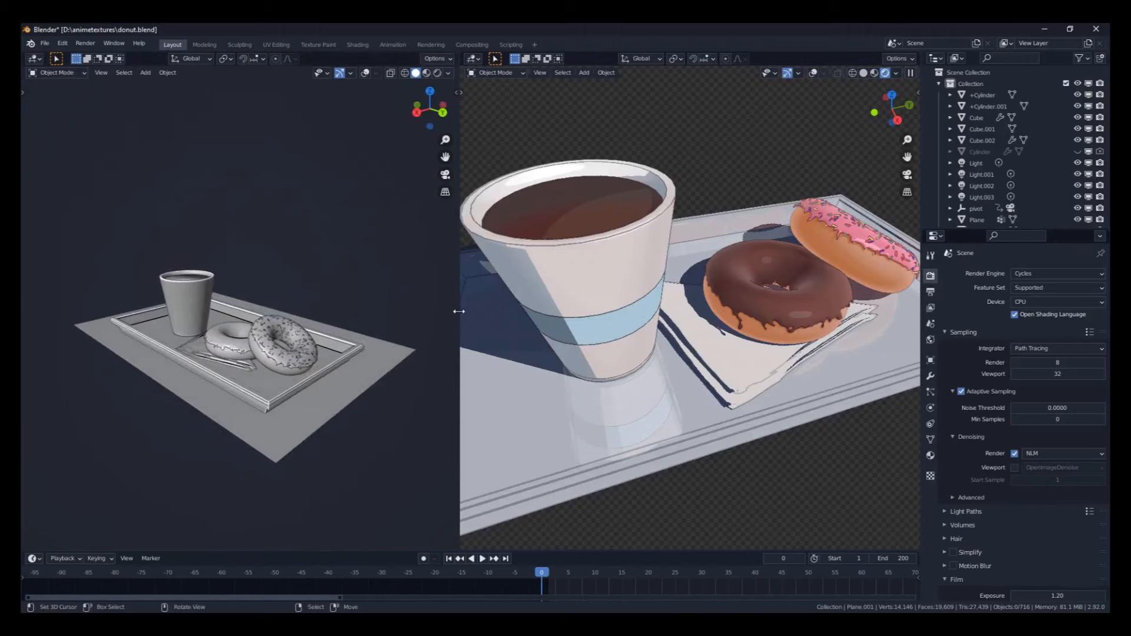
{"action": "left_click_drag", "start_coordinate": [459, 313], "coordinate": [269, 323]}
Step: Examine the toon shading, shadows and reflections on the cup, donuts and tray from several angles, and check the Cycles render device setting
{"action": "scroll", "coordinate": [599, 351], "scroll_direction": "down", "scroll_amount": 5}
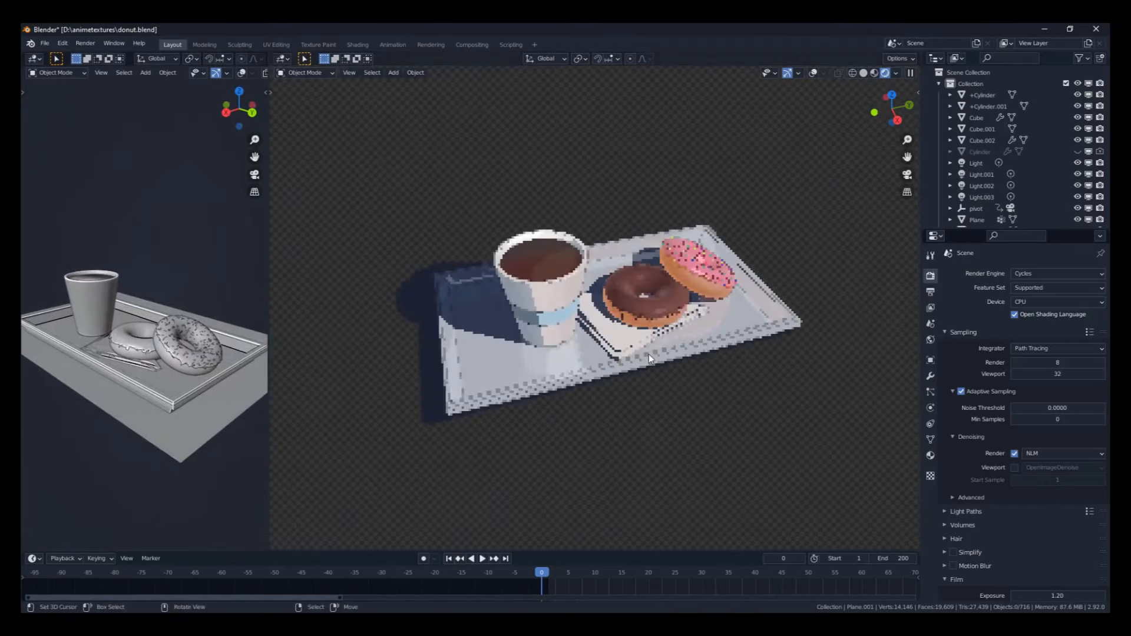
{"action": "middle_click_drag", "start_coordinate": [649, 355], "coordinate": [570, 376]}
{"action": "scroll", "coordinate": [541, 368], "scroll_direction": "up", "scroll_amount": 2}
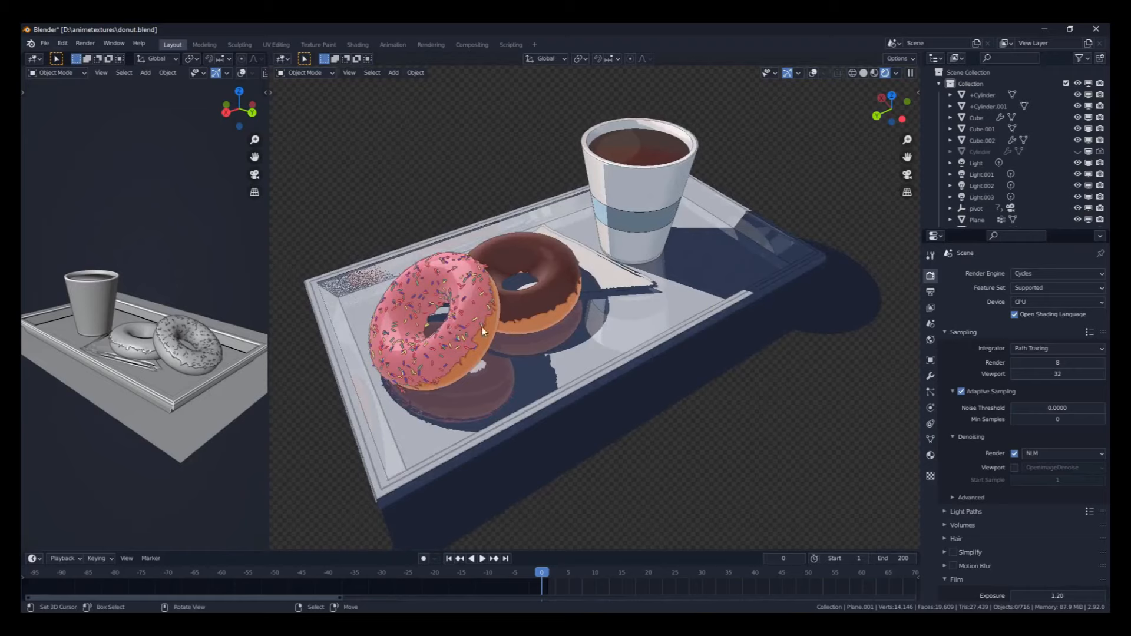
{"action": "middle_click_drag", "start_coordinate": [668, 274], "coordinate": [625, 328]}
{"action": "middle_click_drag", "start_coordinate": [670, 280], "coordinate": [700, 339]}
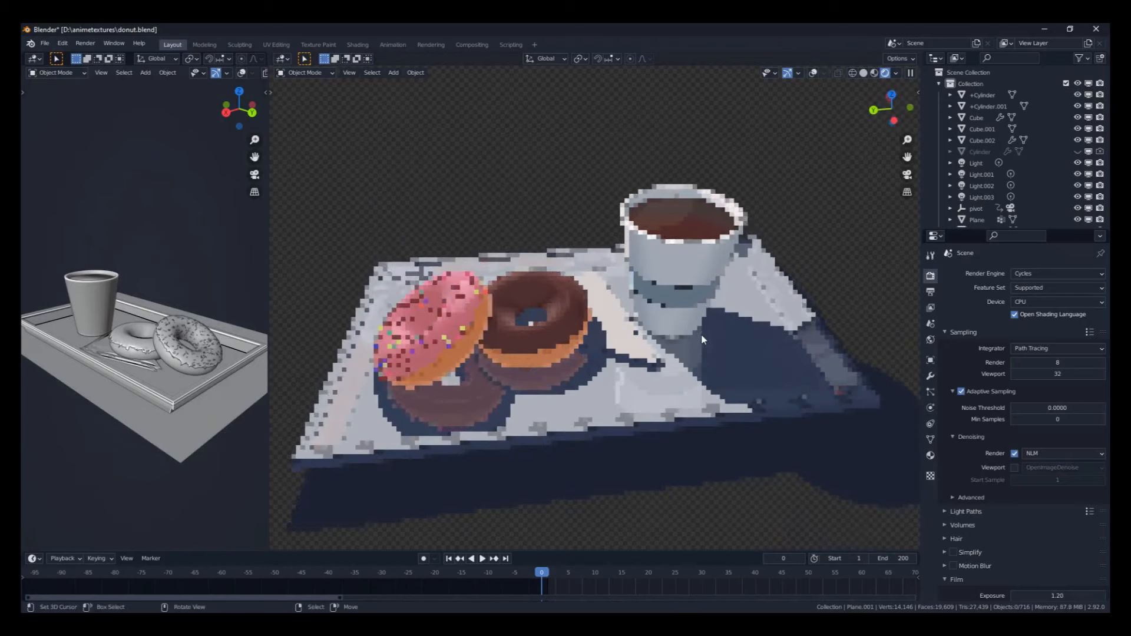
{"action": "middle_click_drag", "start_coordinate": [626, 395], "coordinate": [529, 393]}
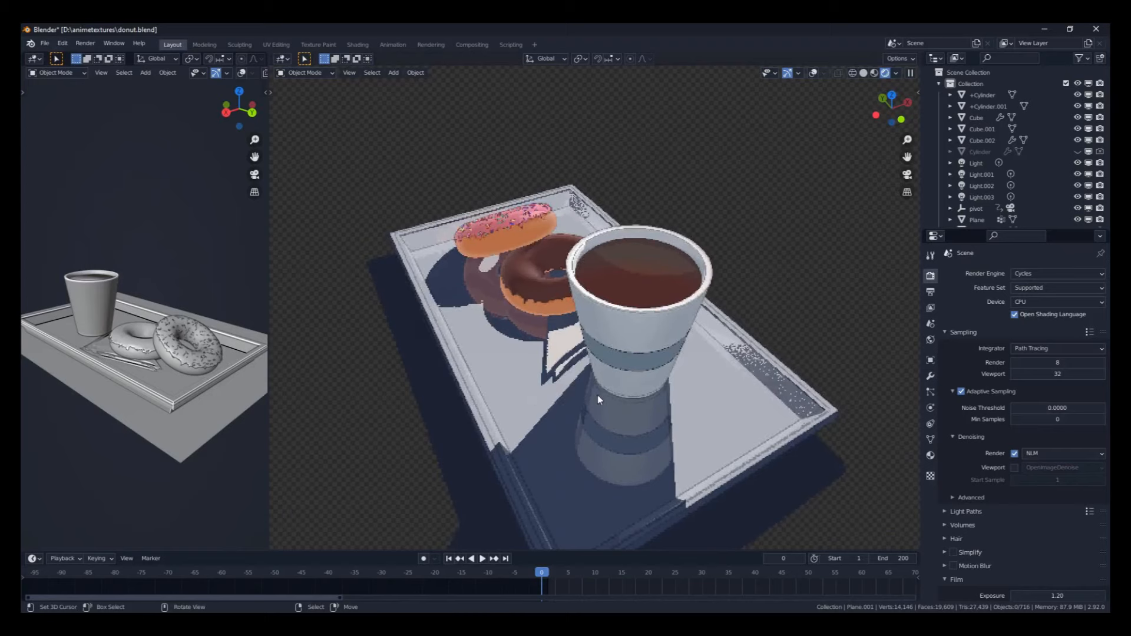
{"action": "middle_click_drag", "start_coordinate": [599, 390], "coordinate": [606, 351], "text": "shift"}
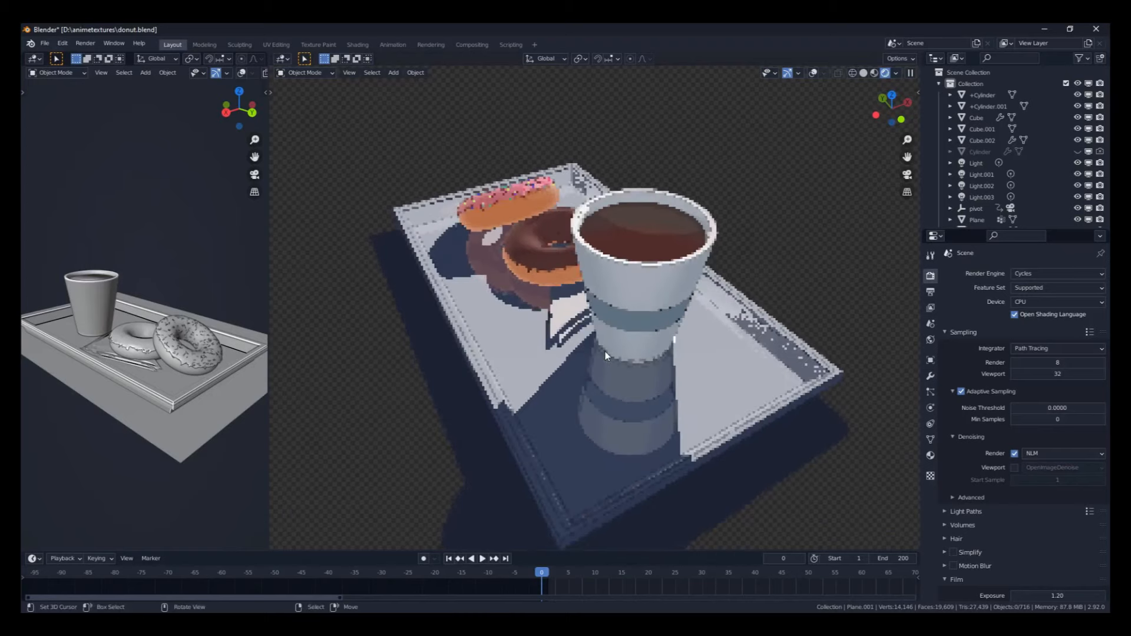
{"action": "middle_click_drag", "start_coordinate": [735, 382], "coordinate": [659, 393]}
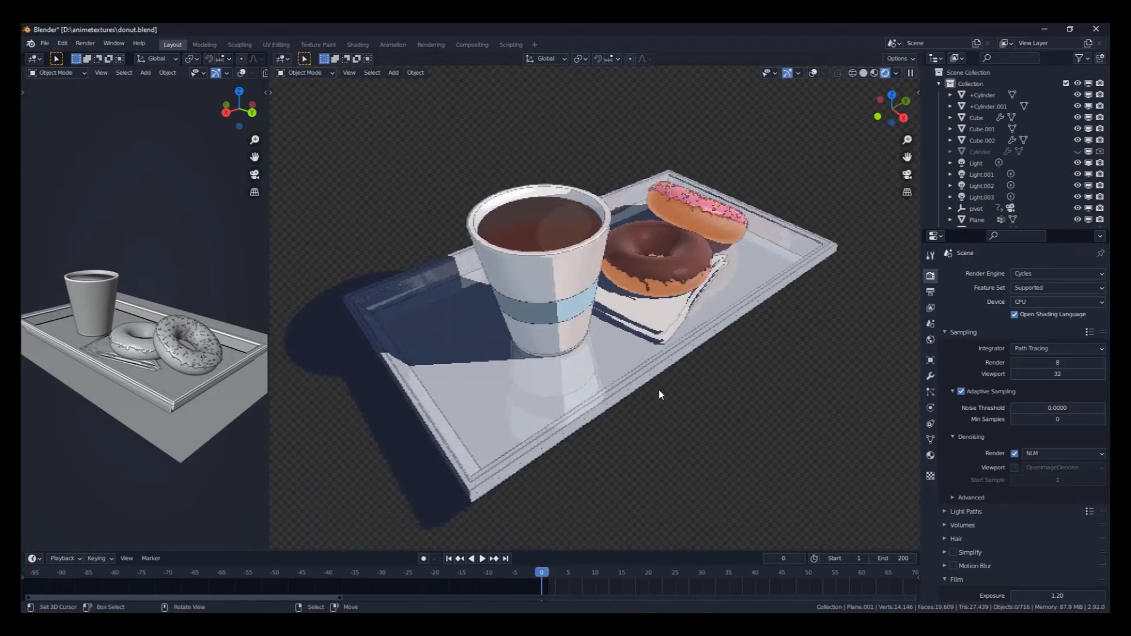
{"action": "left_click", "coordinate": [1024, 302]}
{"action": "left_click", "coordinate": [1024, 302]}
{"action": "middle_click_drag", "start_coordinate": [764, 296], "coordinate": [655, 265]}
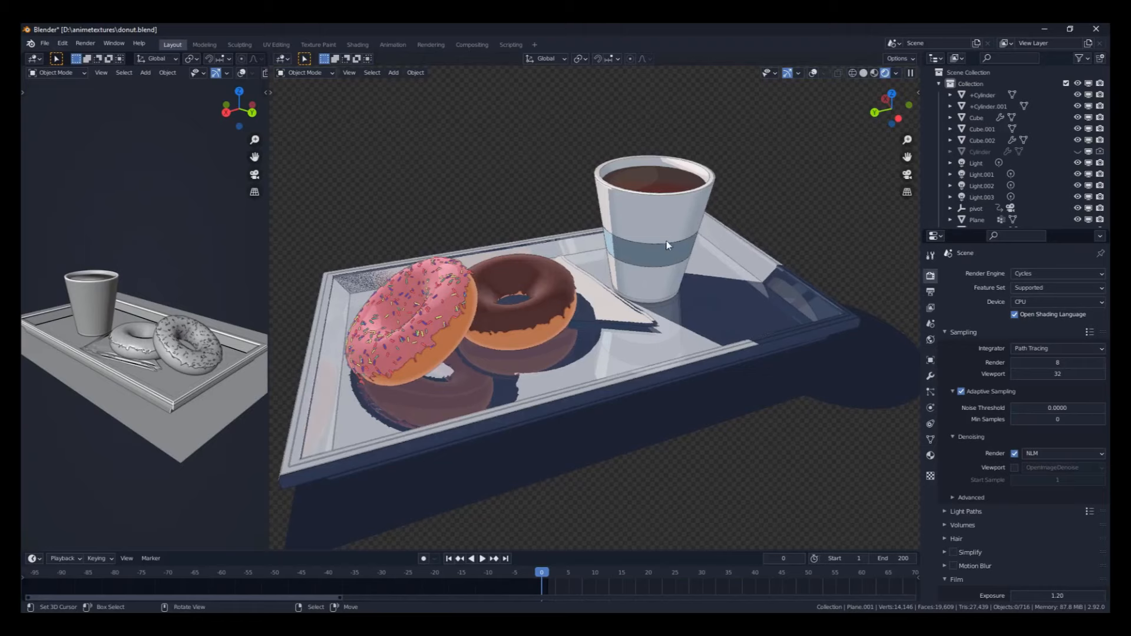
{"action": "middle_click_drag", "start_coordinate": [668, 245], "coordinate": [726, 235]}
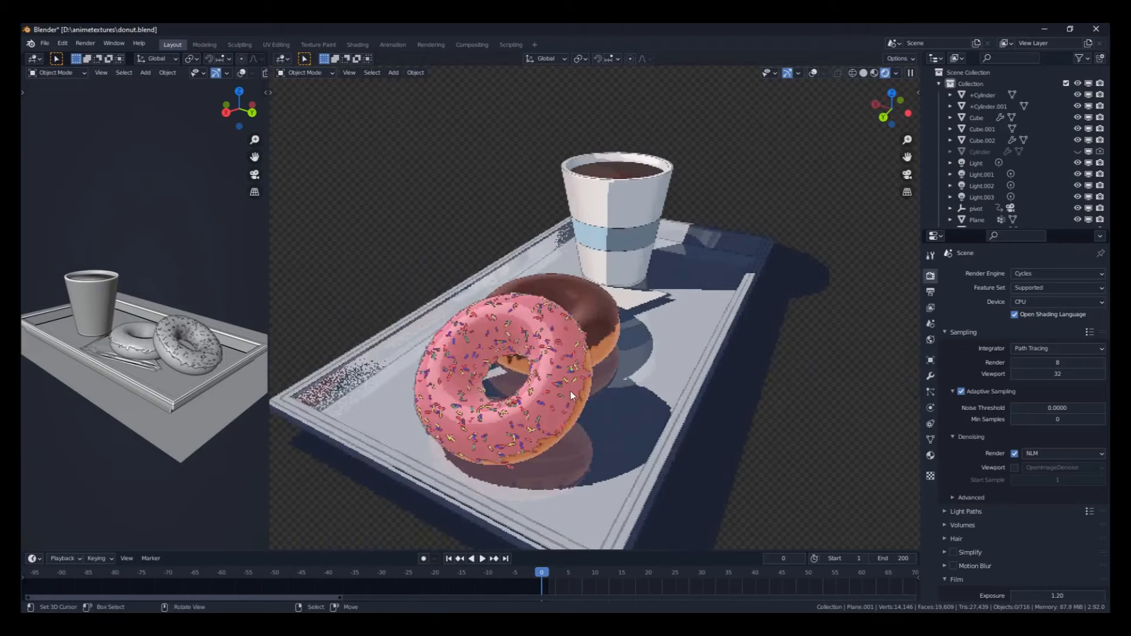
Step: Set the rendered viewport to solid shading and switch to the Blender window with Donut__Tutorial.blend
{"action": "mouse_move", "coordinate": [574, 368]}
{"action": "middle_mouse_down"}
{"action": "mouse_move", "coordinate": [647, 329]}
{"action": "mouse_move", "coordinate": [575, 371]}
{"action": "middle_mouse_up"}
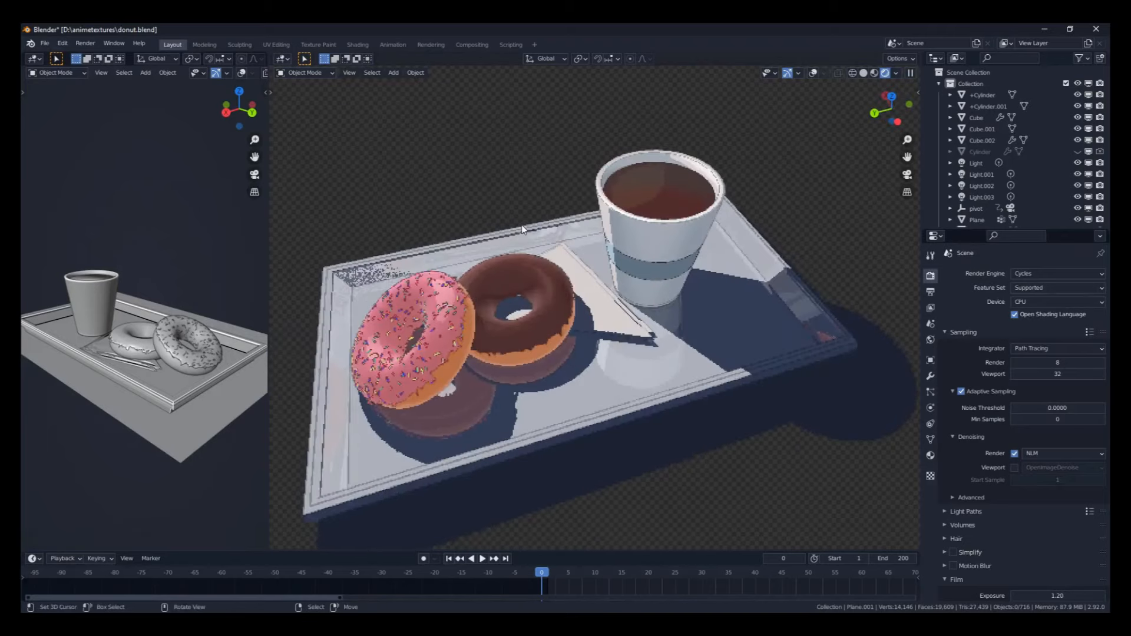
{"action": "left_click", "coordinate": [864, 73]}
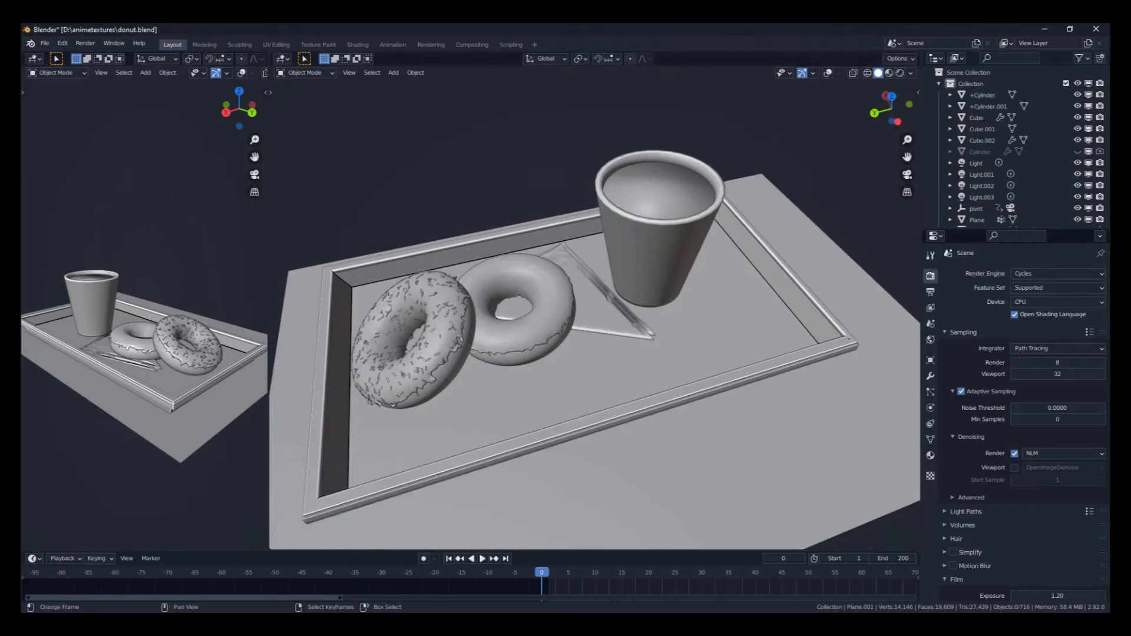
{"action": "mouse_move", "coordinate": [174, 616]}
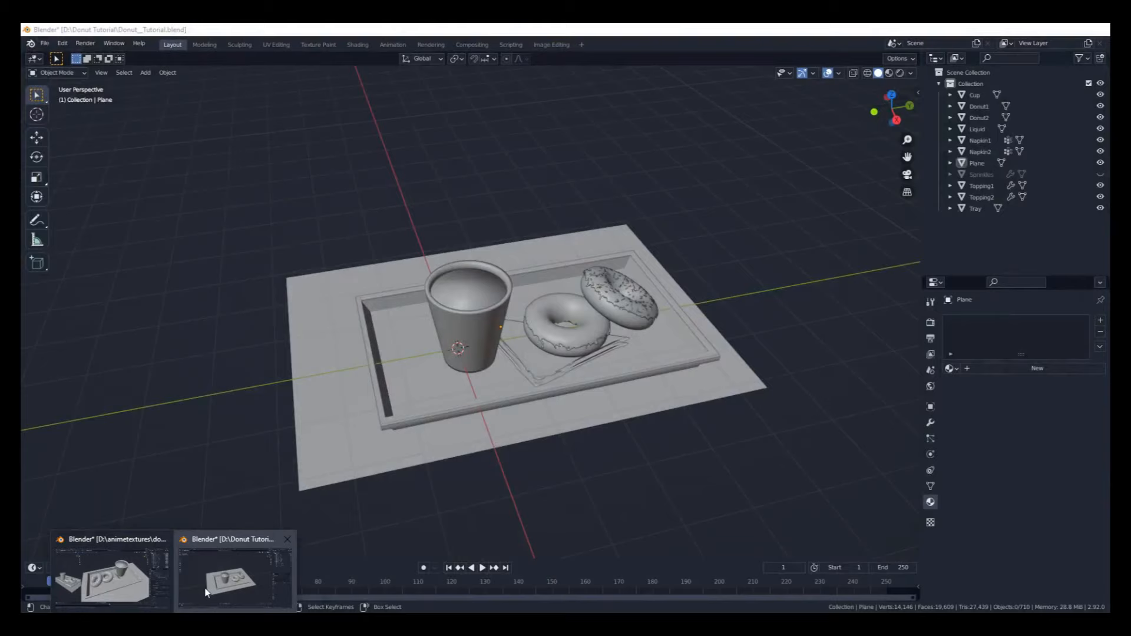
{"action": "left_click", "coordinate": [207, 593]}
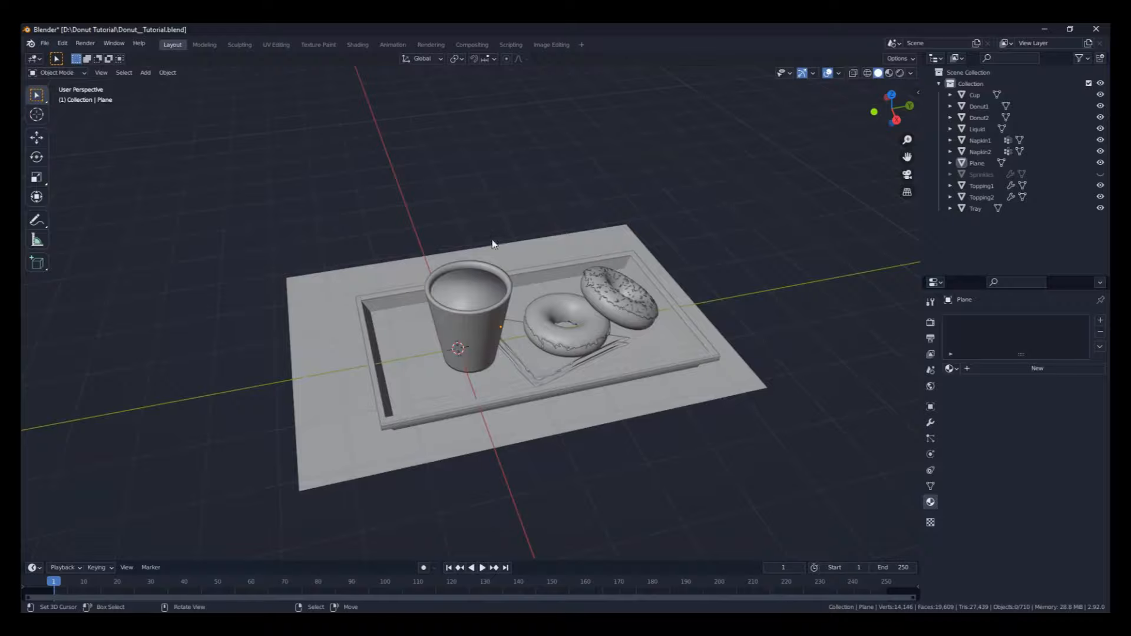
Step: Inspect the untextured scene's separate objects by selecting the ground plane, the tray, the cup and the liquid one at a time
{"action": "middle_click_drag", "start_coordinate": [493, 243], "coordinate": [602, 280]}
{"action": "middle_click_drag", "start_coordinate": [505, 230], "coordinate": [527, 254]}
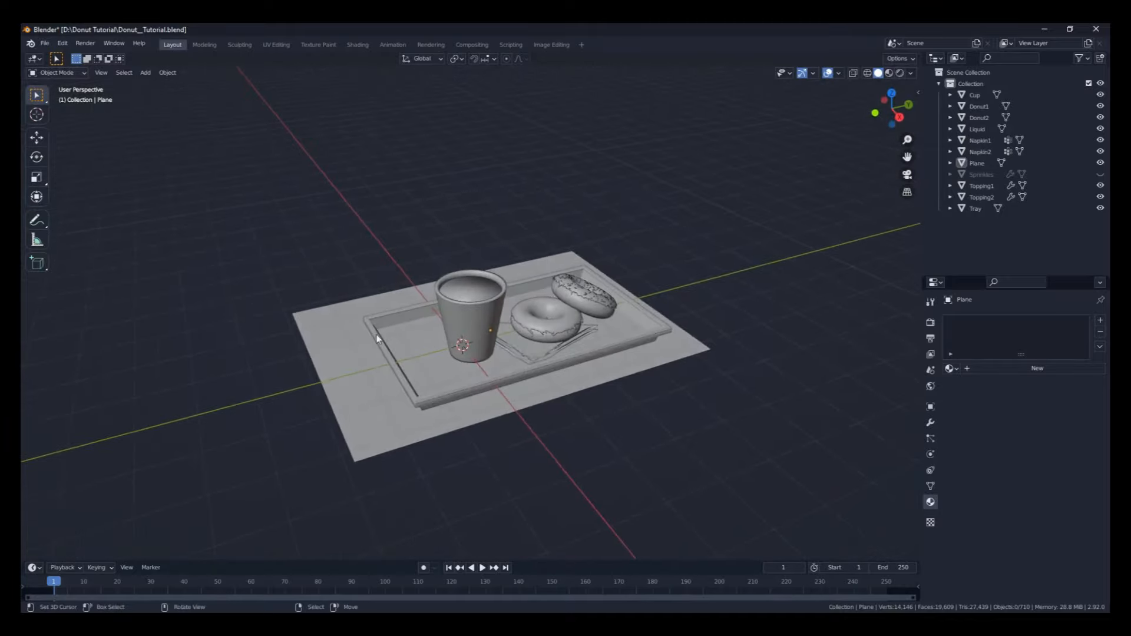
{"action": "left_click", "coordinate": [356, 326]}
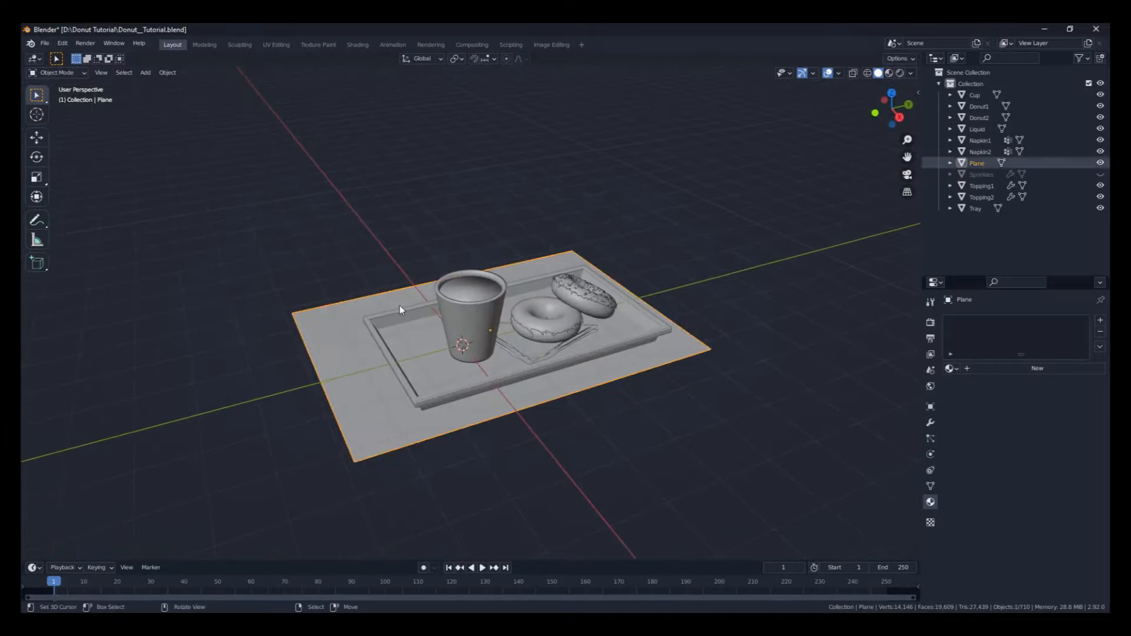
{"action": "left_click", "coordinate": [417, 321]}
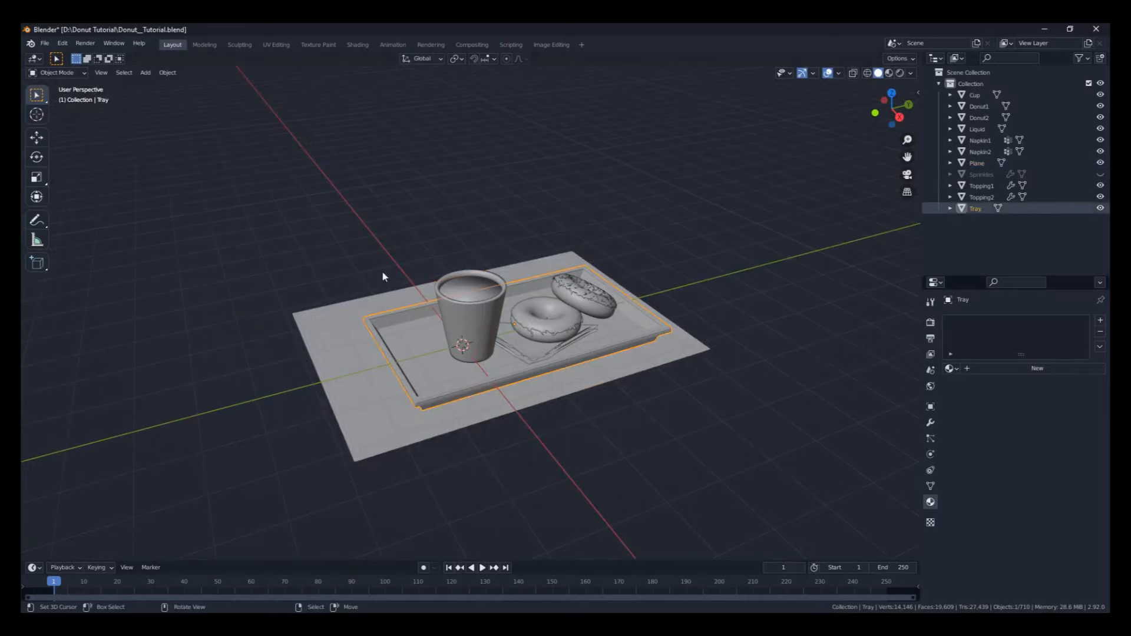
{"action": "left_click", "coordinate": [488, 332]}
{"action": "scroll", "coordinate": [494, 286], "scroll_direction": "up", "scroll_amount": 3}
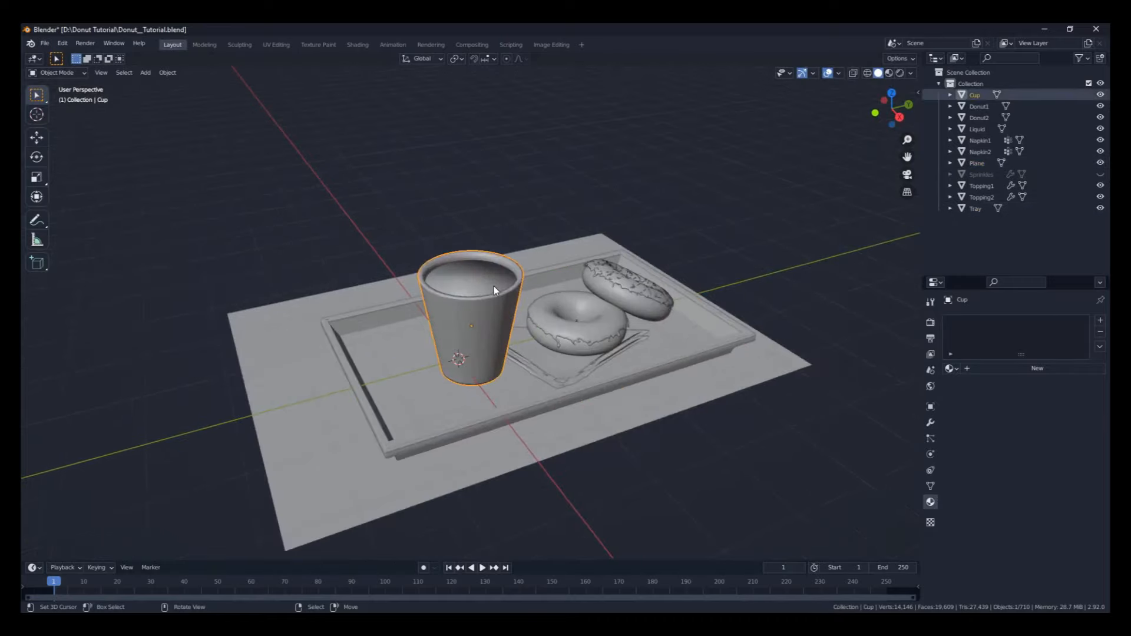
{"action": "left_click", "coordinate": [470, 282]}
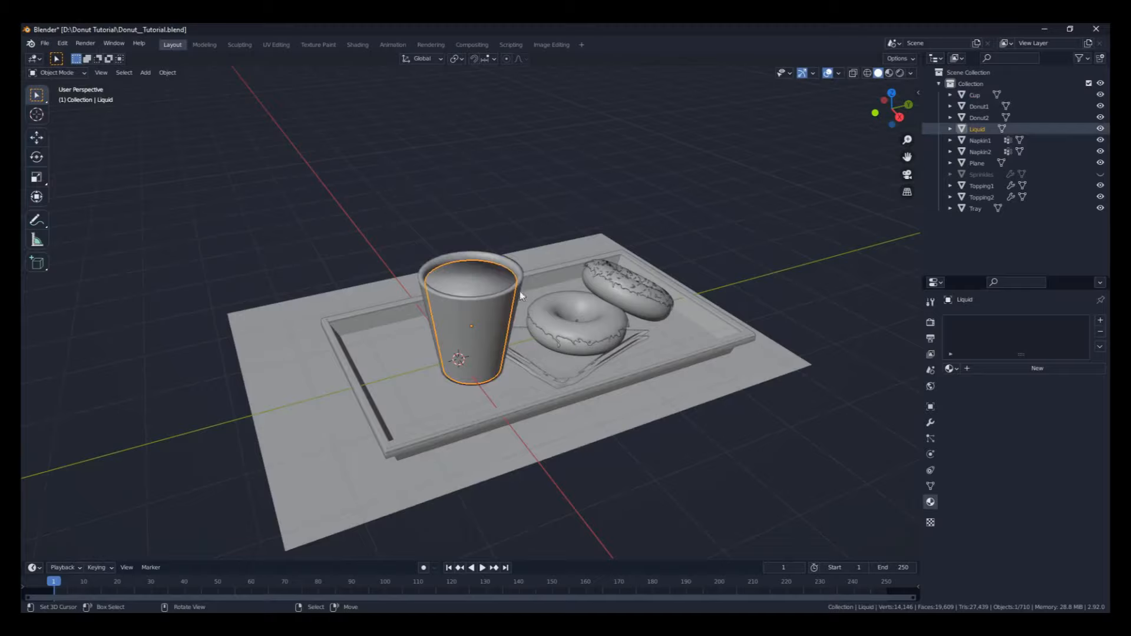
Step: Select the parts of both donuts one at a time, including Topping1 and Topping2, and inspect the sprinkles up close
{"action": "middle_click_drag", "start_coordinate": [519, 309], "coordinate": [507, 342]}
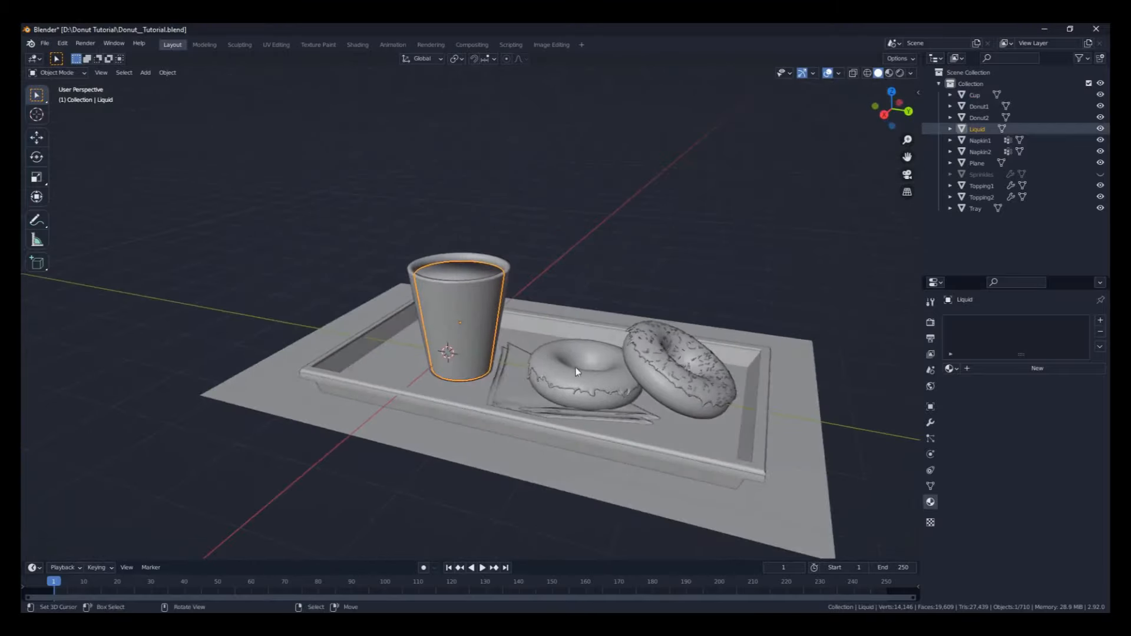
{"action": "left_click", "coordinate": [568, 394]}
{"action": "left_click", "coordinate": [569, 398]}
{"action": "left_click", "coordinate": [577, 384]}
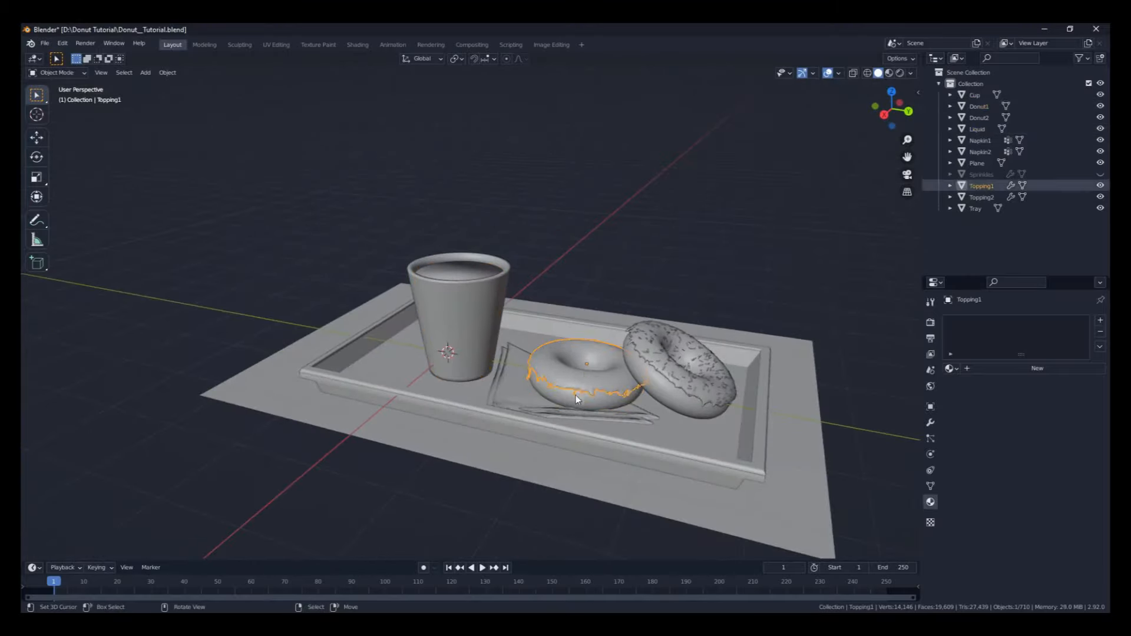
{"action": "left_click", "coordinate": [671, 379]}
{"action": "left_click", "coordinate": [656, 384]}
{"action": "left_click", "coordinate": [678, 377]}
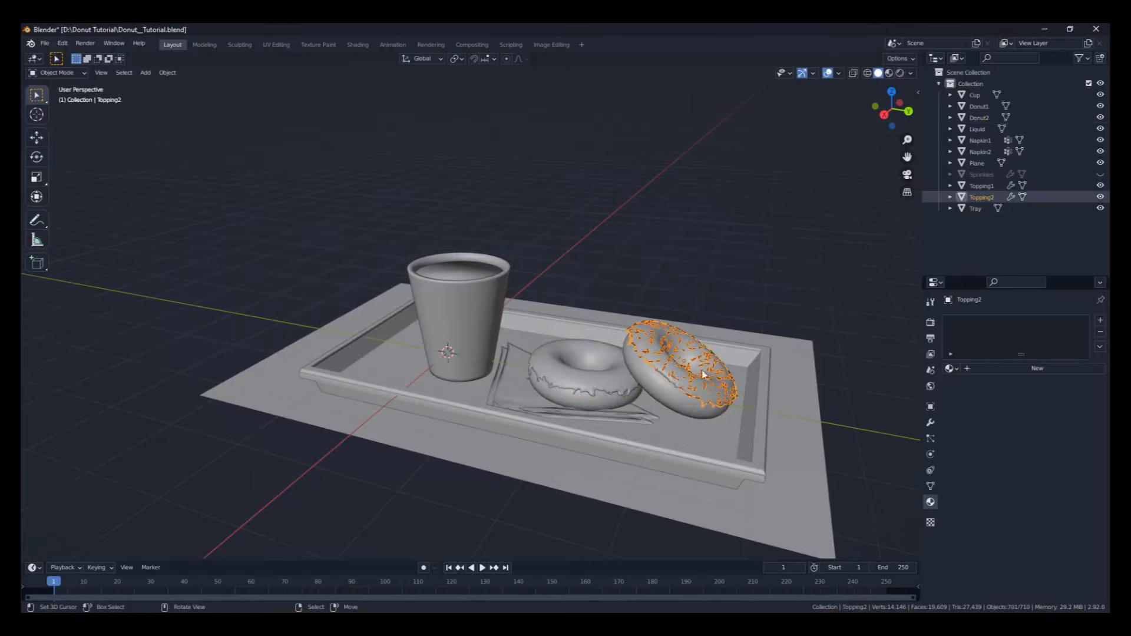
{"action": "scroll", "coordinate": [716, 363], "scroll_direction": "up", "scroll_amount": 3}
{"action": "middle_click_drag", "start_coordinate": [715, 363], "coordinate": [650, 207]}
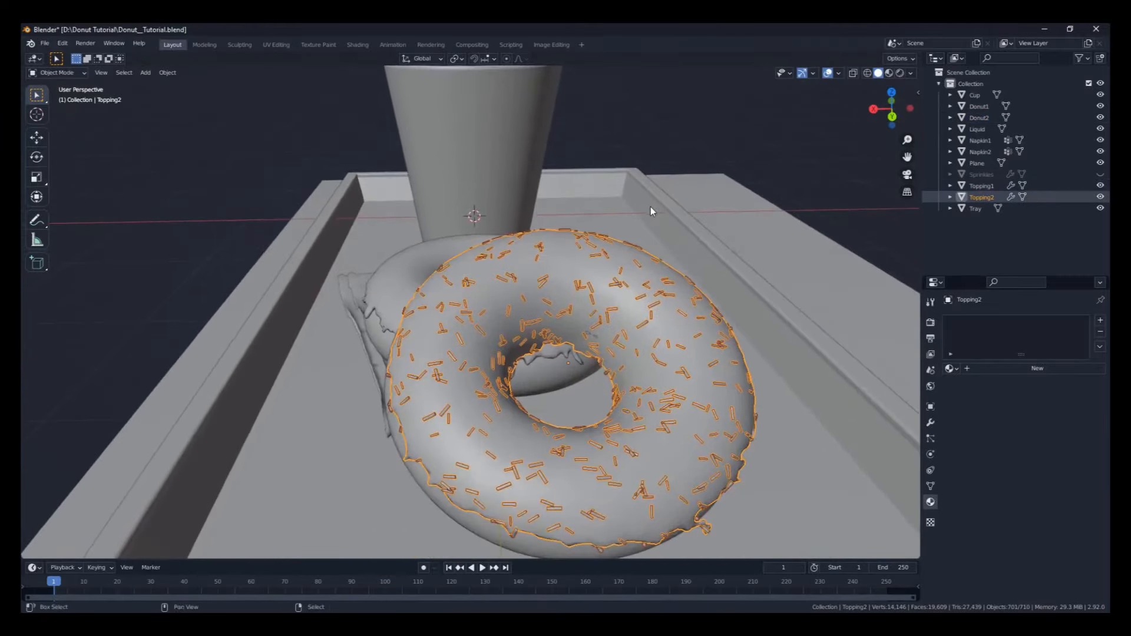
{"action": "left_click", "coordinate": [636, 298]}
{"action": "left_click", "coordinate": [607, 281]}
Step: Select Napkin2 and the ground plane in turn to identify them, and clear the selection
{"action": "scroll", "coordinate": [621, 289], "scroll_direction": "down", "scroll_amount": 5}
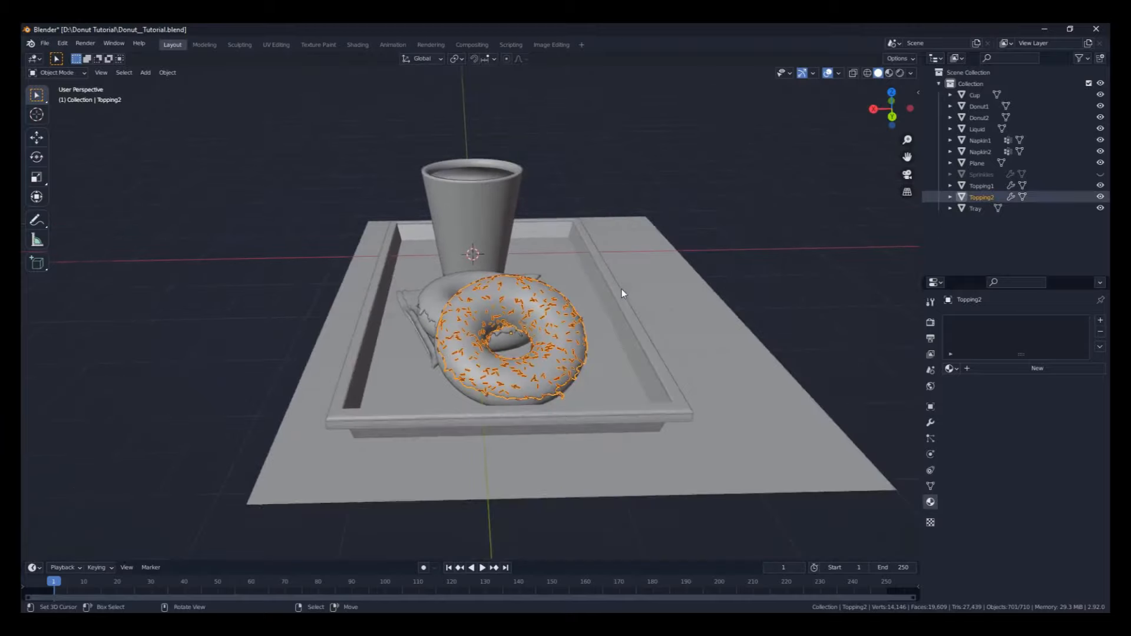
{"action": "middle_click_drag", "start_coordinate": [622, 289], "coordinate": [673, 326]}
{"action": "left_click", "coordinate": [492, 325]}
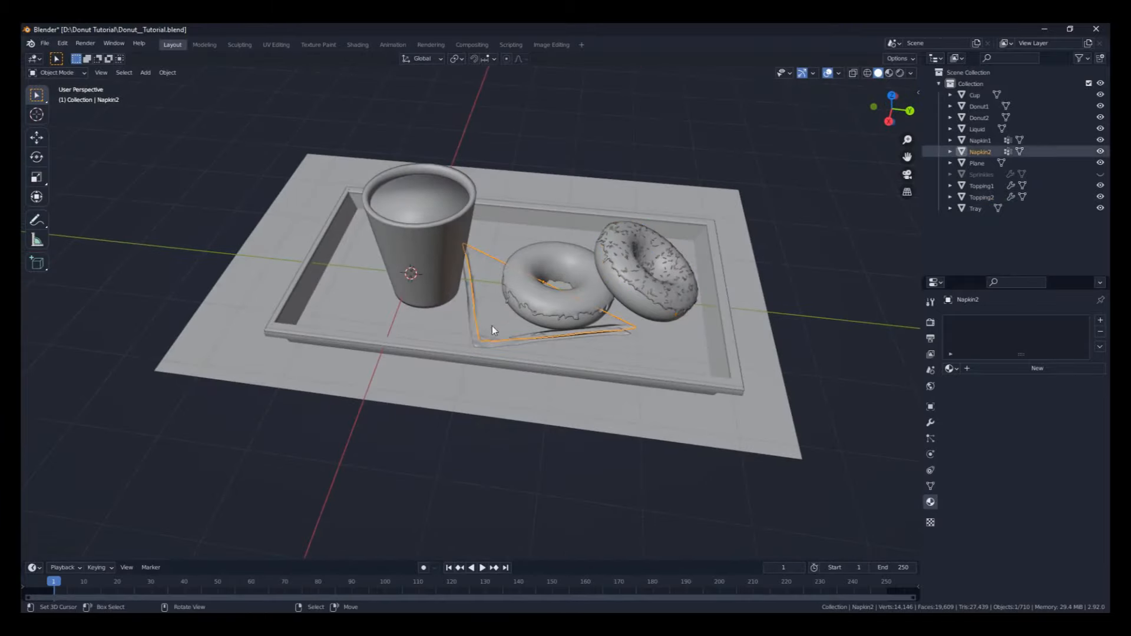
{"action": "left_click", "coordinate": [729, 413]}
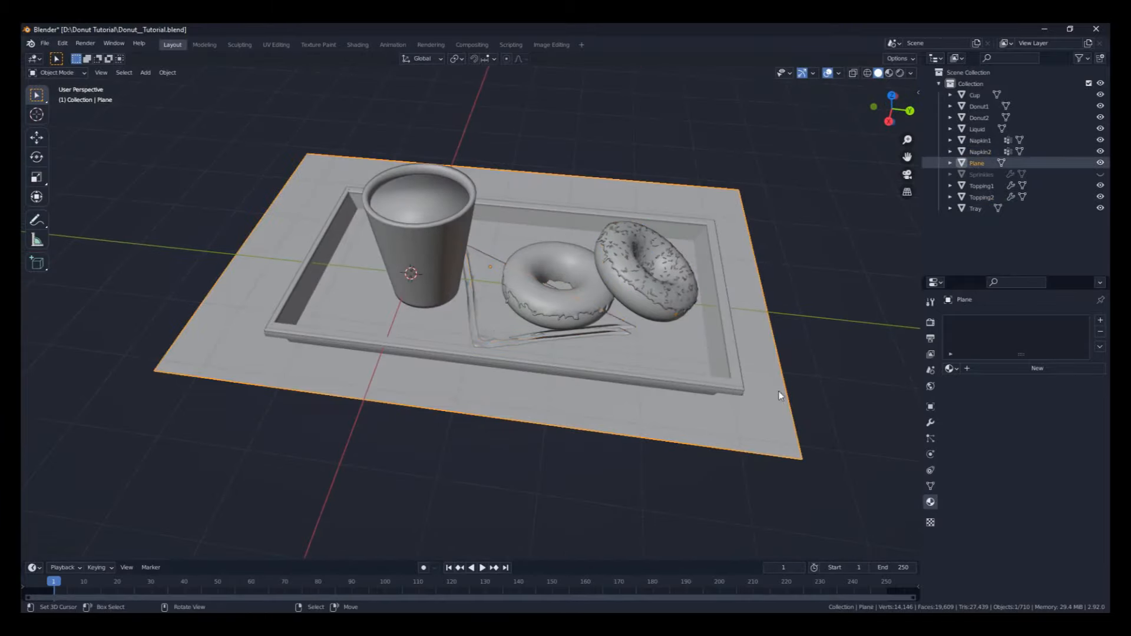
{"action": "left_click", "coordinate": [813, 356]}
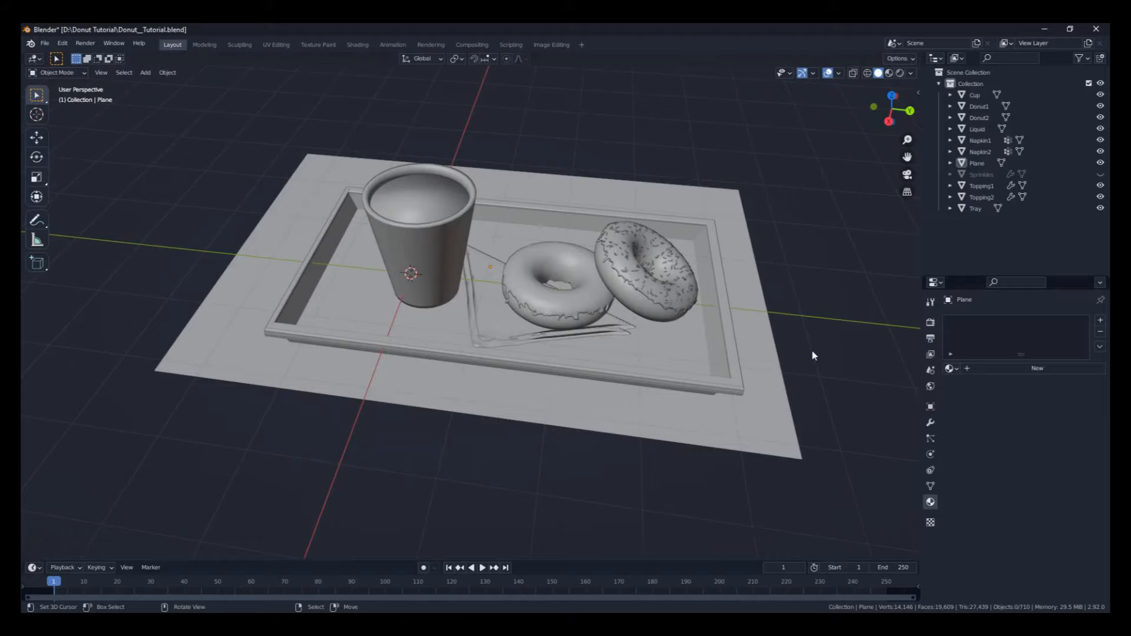
Step: Look over the untextured tray from several angles and place the 3D cursor on the sprinkled donut
{"action": "scroll", "coordinate": [560, 284], "scroll_direction": "down", "scroll_amount": 3}
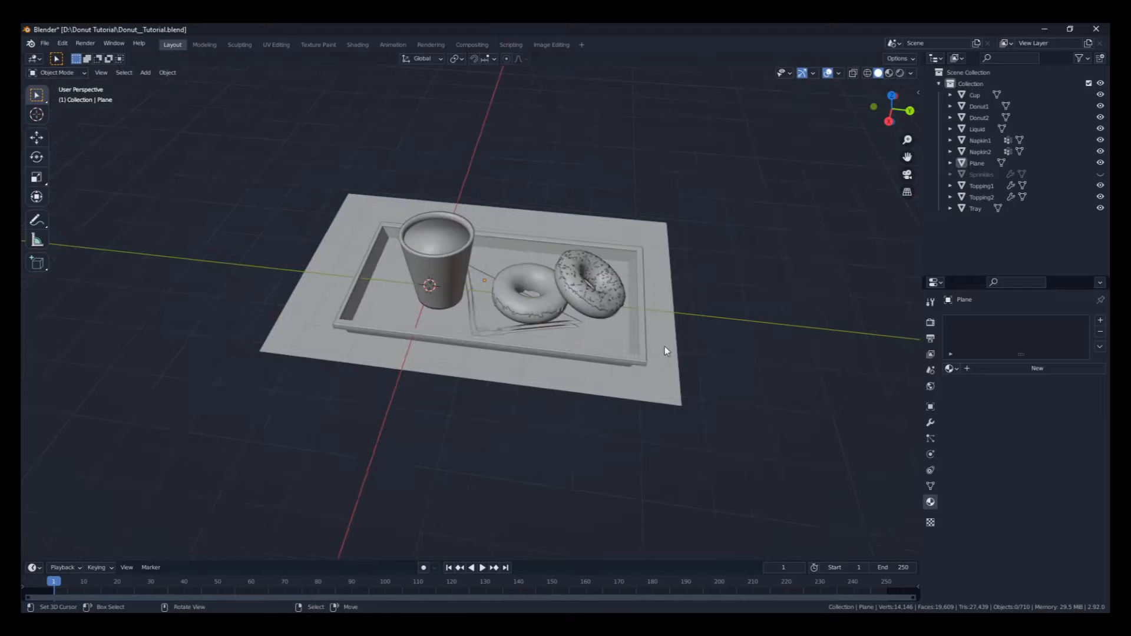
{"action": "middle_click_drag", "start_coordinate": [664, 346], "coordinate": [496, 344]}
{"action": "mouse_move", "coordinate": [562, 301]}
{"action": "middle_mouse_down"}
{"action": "mouse_move", "coordinate": [601, 307]}
{"action": "mouse_move", "coordinate": [561, 302]}
{"action": "middle_mouse_up"}
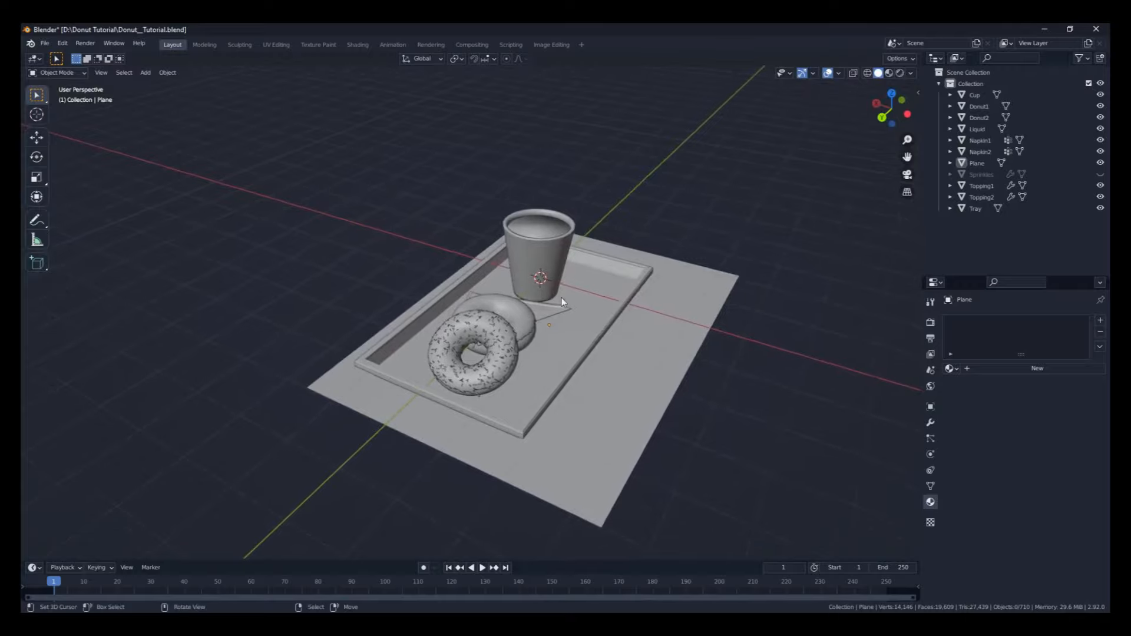
{"action": "middle_click_drag", "start_coordinate": [548, 351], "coordinate": [595, 430]}
{"action": "scroll", "coordinate": [659, 340], "scroll_direction": "up", "scroll_amount": 3}
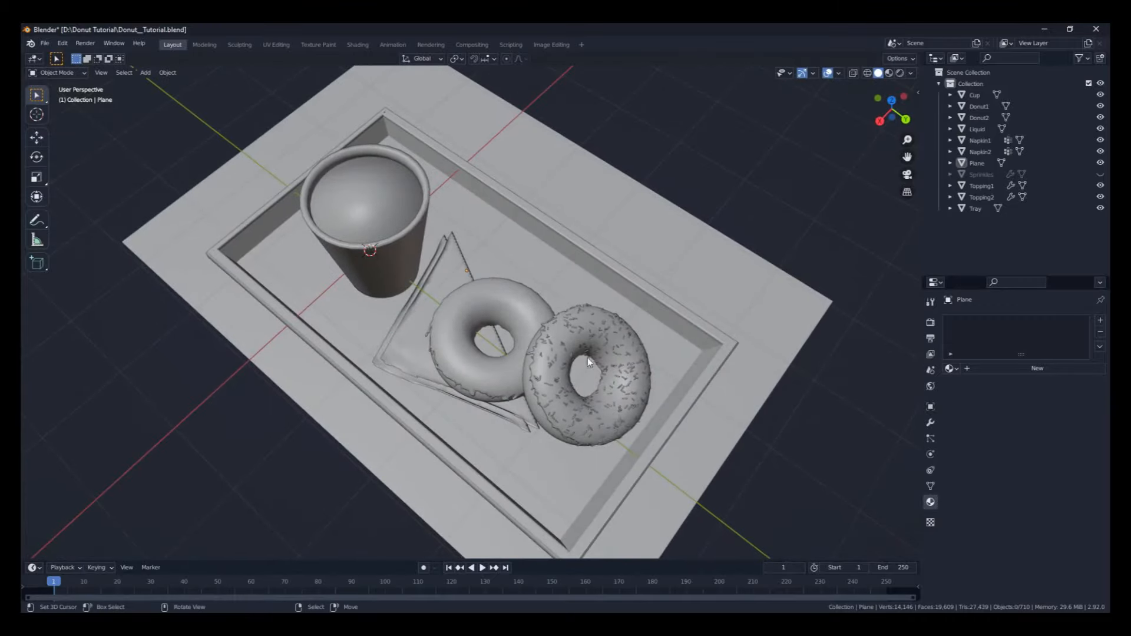
{"action": "middle_click_drag", "start_coordinate": [588, 358], "coordinate": [601, 444]}
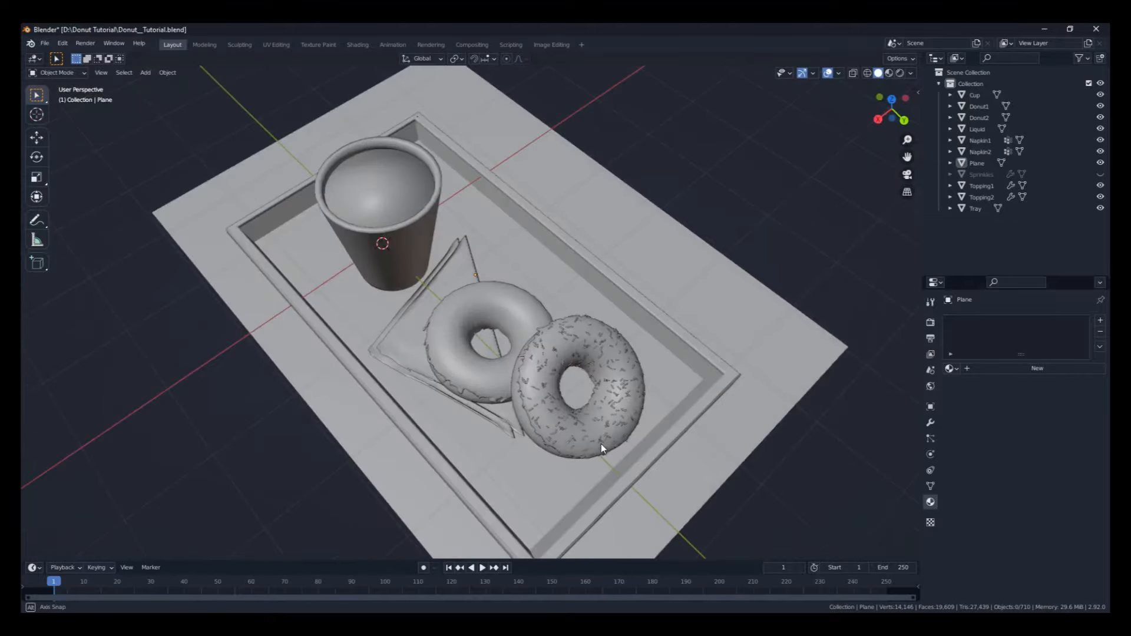
{"action": "right_click", "coordinate": [547, 422], "text": "shift"}
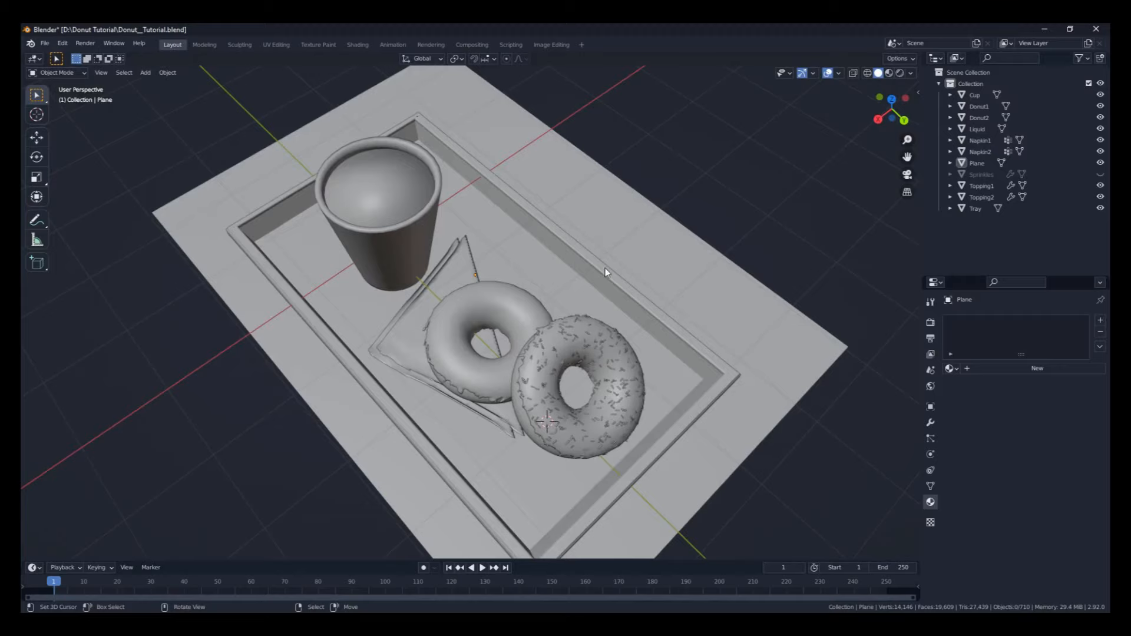
Step: Enlarge the properties editor and change the scene's render engine to Cycles
{"action": "scroll", "coordinate": [607, 270], "scroll_direction": "down", "scroll_amount": 1}
{"action": "scroll", "coordinate": [614, 321], "scroll_direction": "down", "scroll_amount": 1}
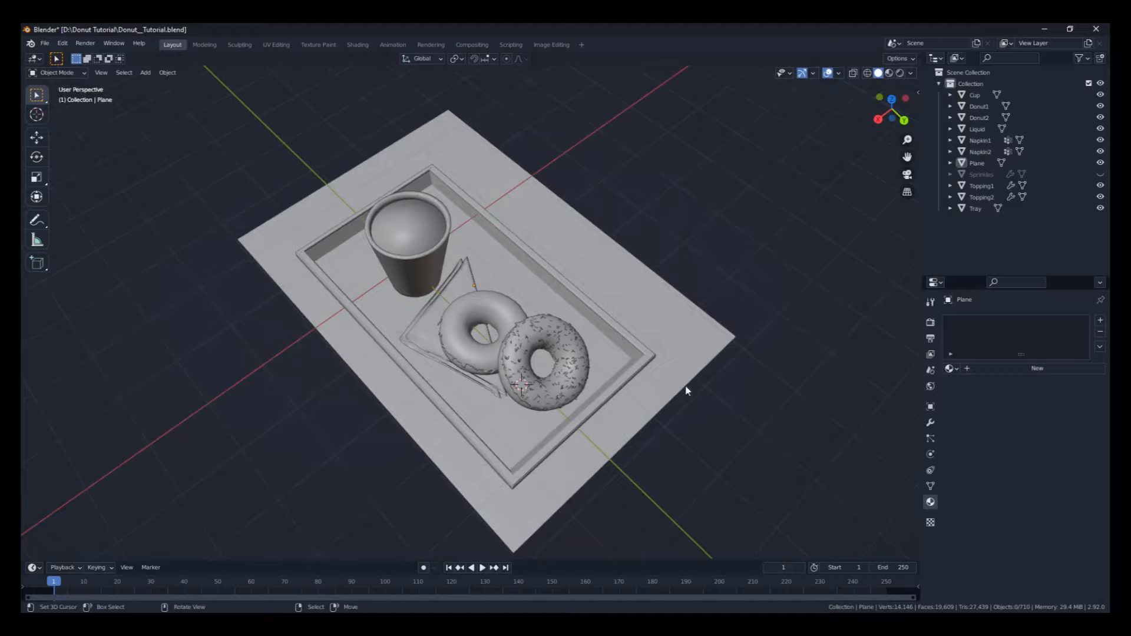
{"action": "middle_click_drag", "start_coordinate": [687, 392], "coordinate": [638, 394]}
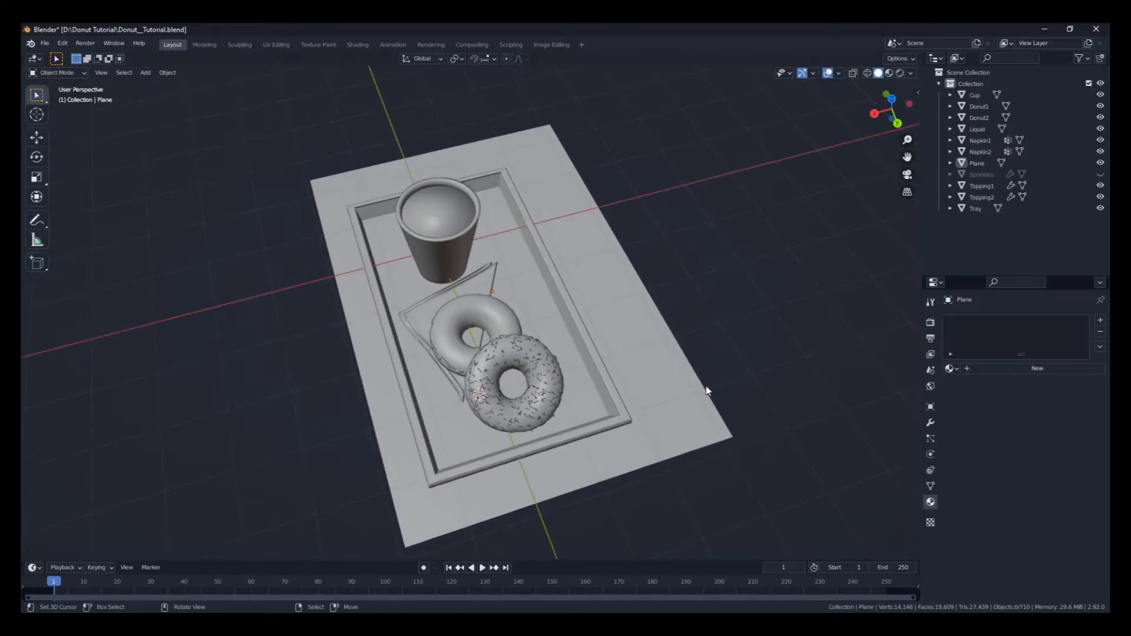
{"action": "middle_click_drag", "start_coordinate": [707, 390], "coordinate": [870, 348]}
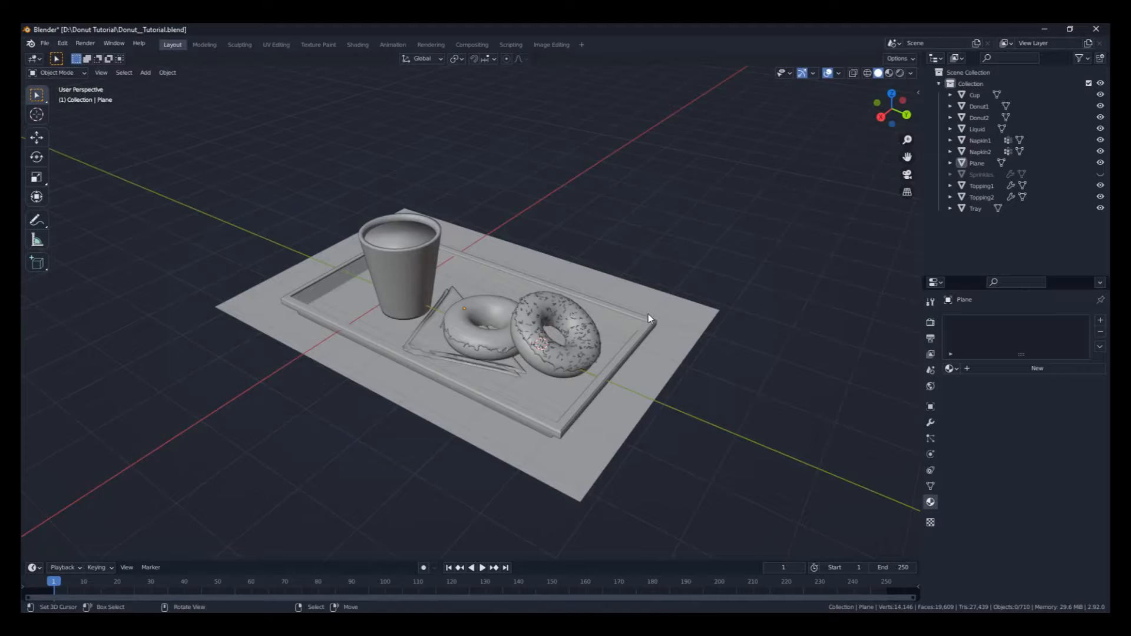
{"action": "middle_click_drag", "start_coordinate": [669, 325], "coordinate": [576, 298]}
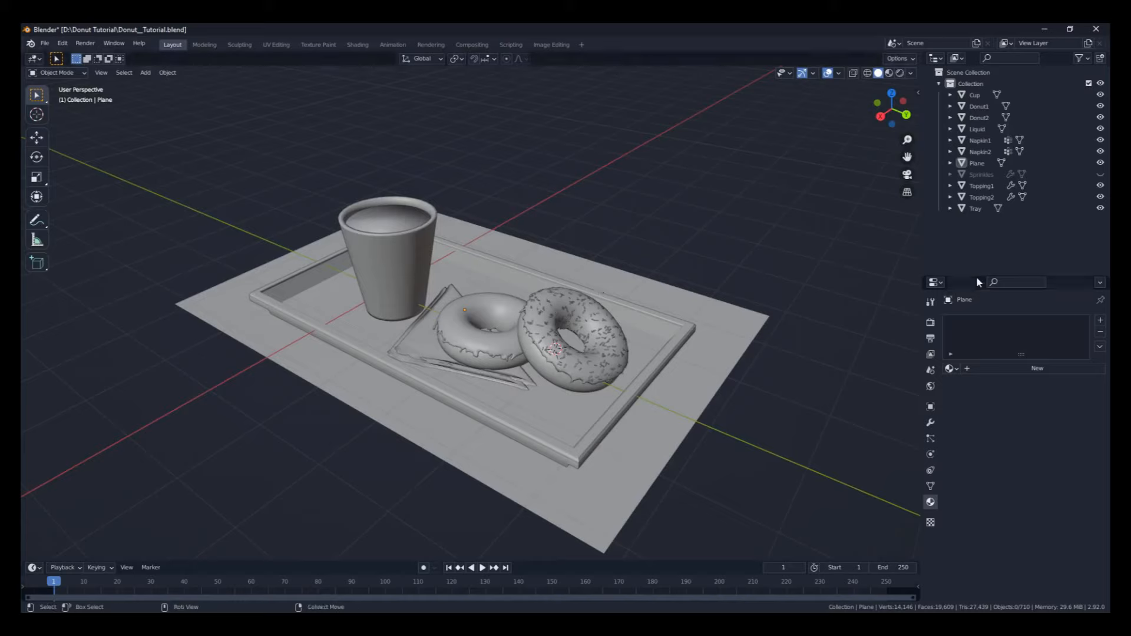
{"action": "left_click_drag", "start_coordinate": [976, 275], "coordinate": [973, 121]}
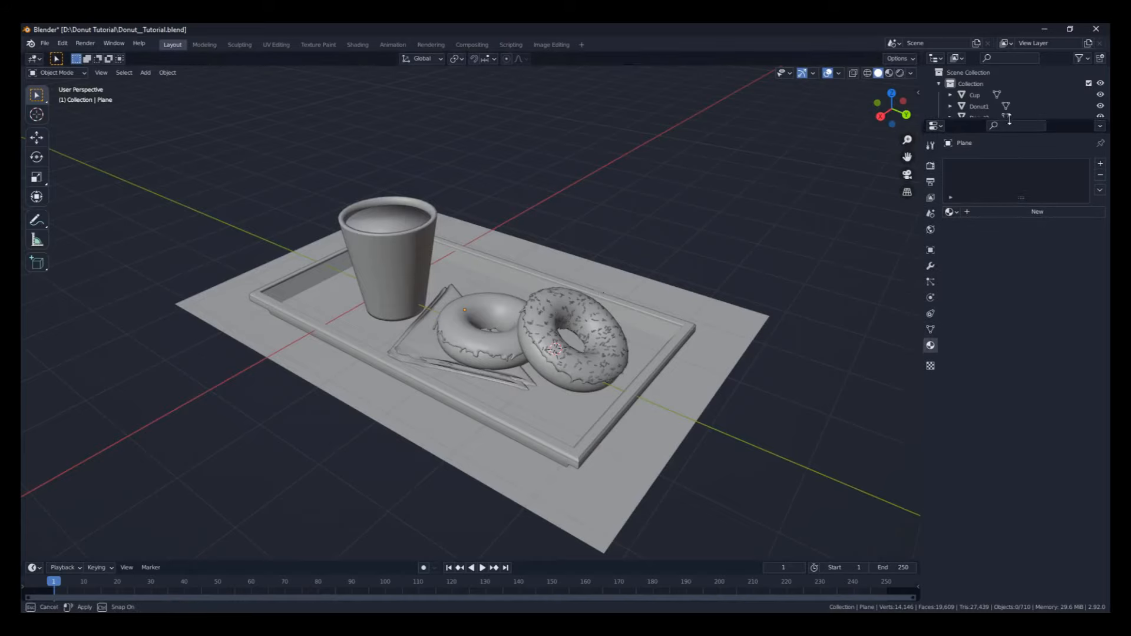
{"action": "left_click", "coordinate": [931, 166]}
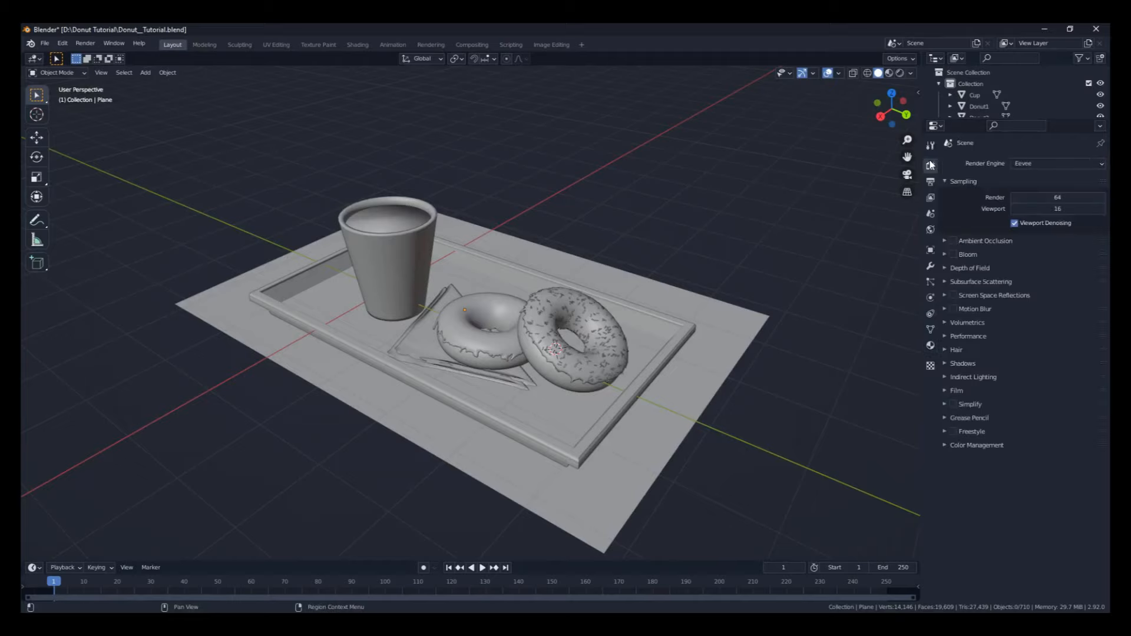
{"action": "left_click", "coordinate": [1027, 165]}
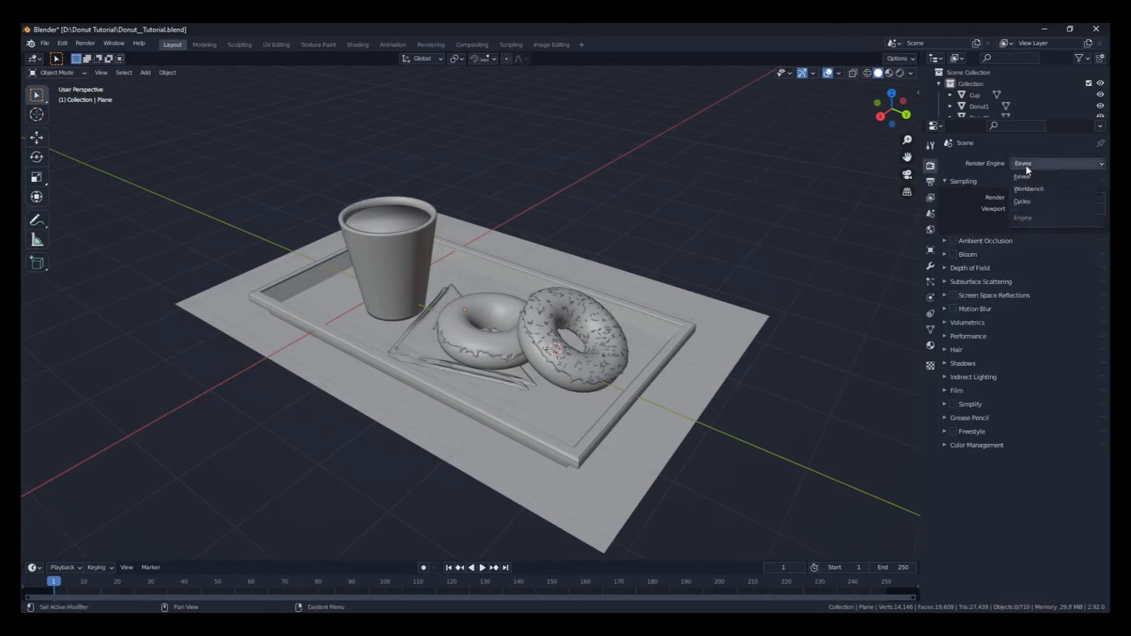
{"action": "left_click", "coordinate": [1035, 203]}
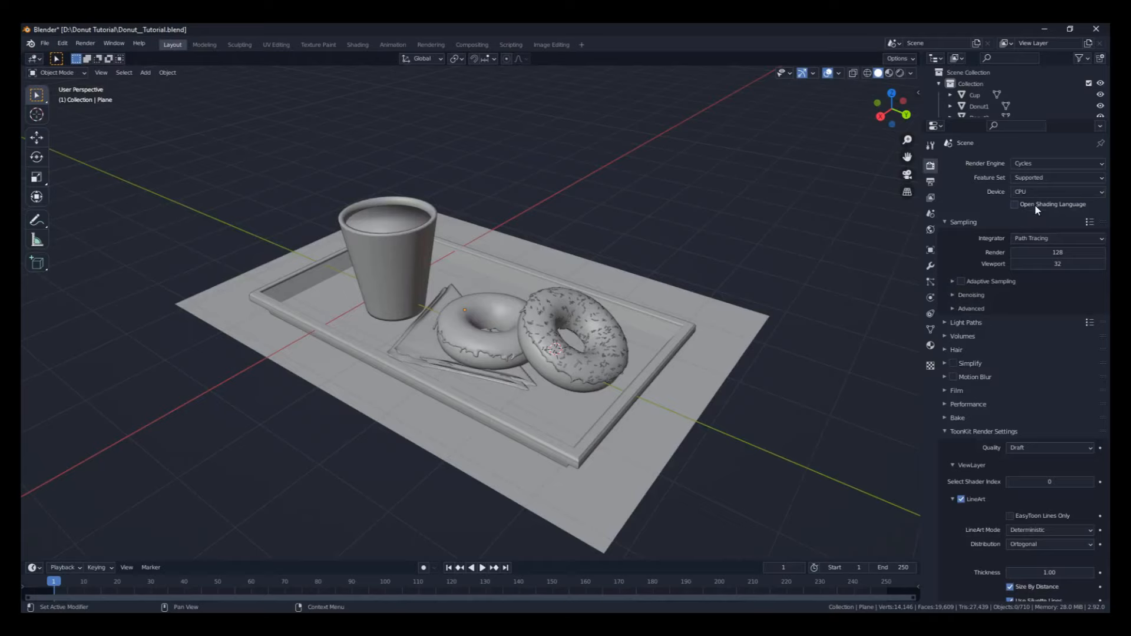
Step: Search the add-on preferences for "addon" and for "toon", view the matches in the maximized window, and close the preferences
{"action": "left_click", "coordinate": [62, 43]}
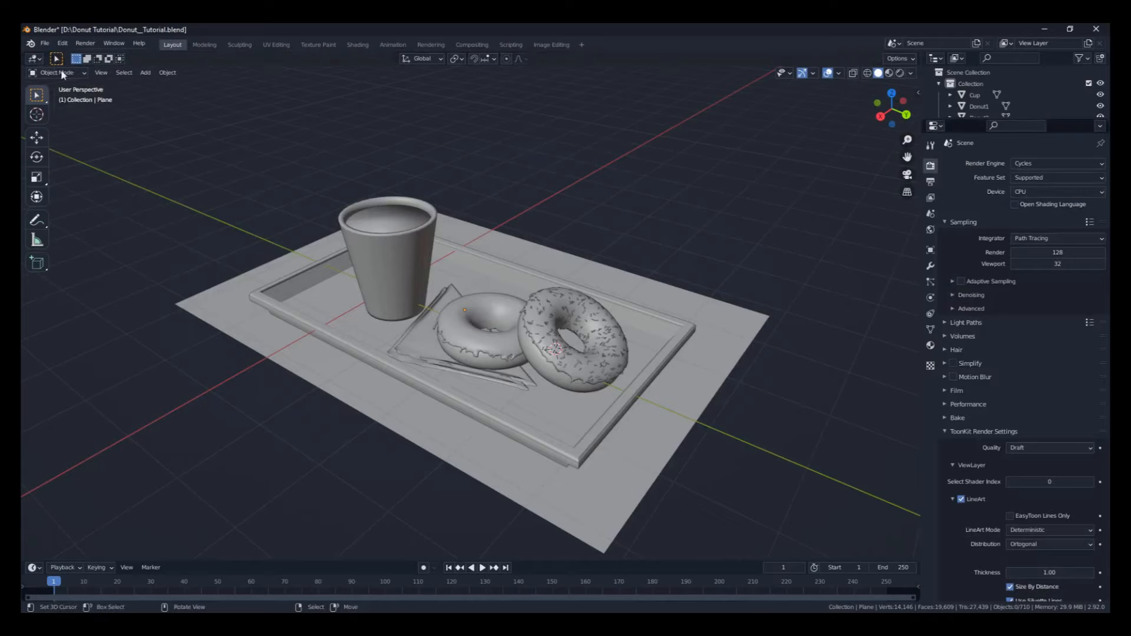
{"action": "left_click", "coordinate": [63, 43]}
{"action": "left_click", "coordinate": [77, 206]}
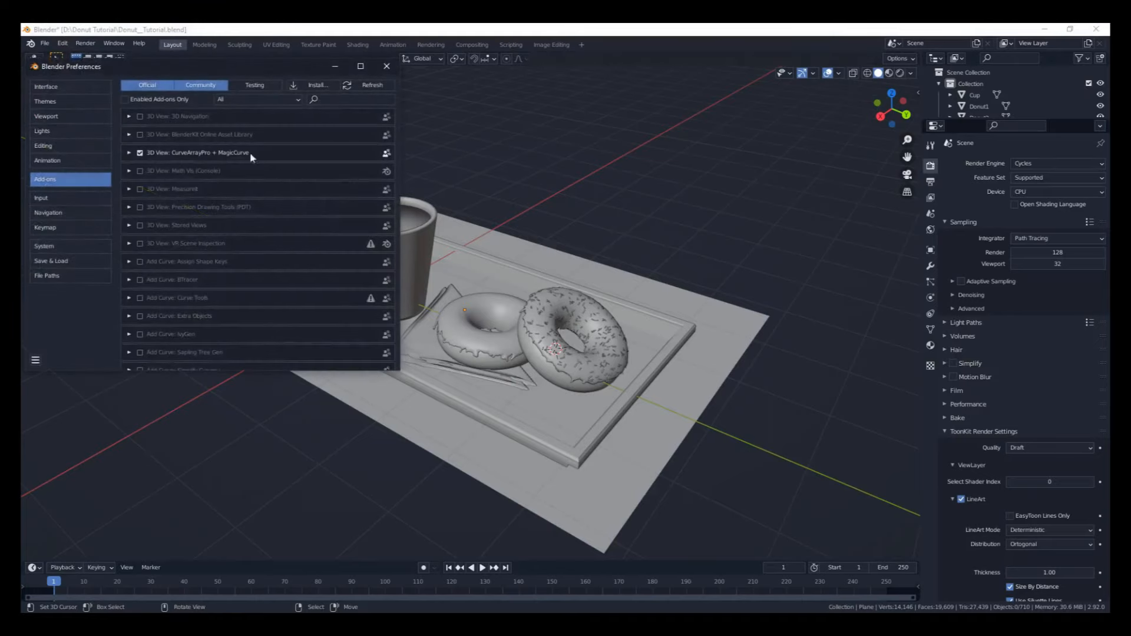
{"action": "left_click_drag", "start_coordinate": [232, 61], "coordinate": [435, 147]}
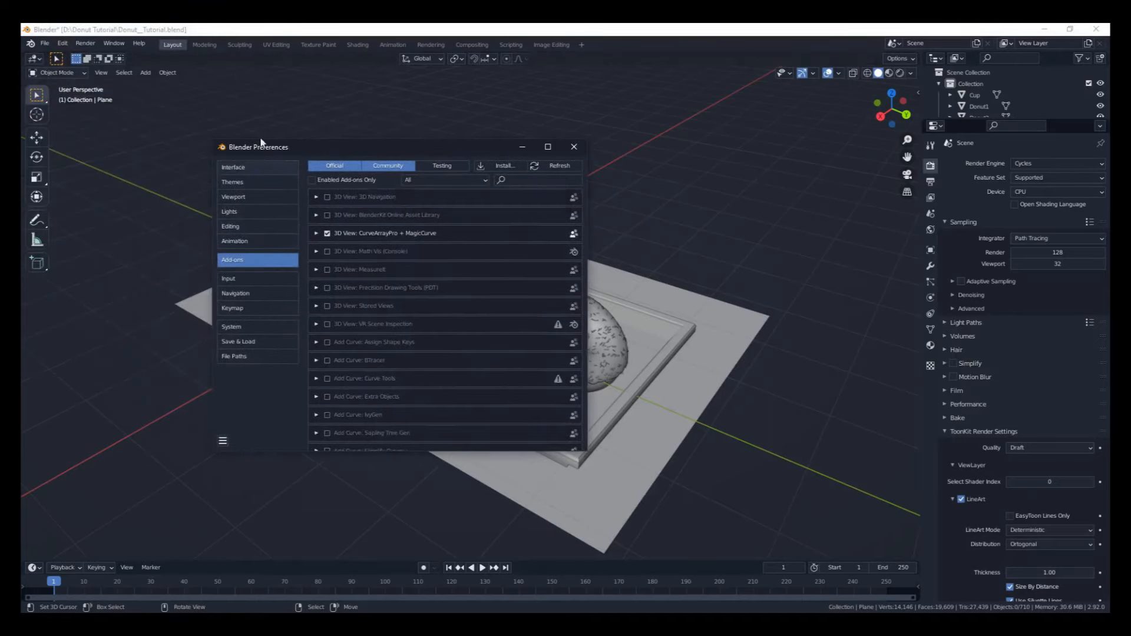
{"action": "left_click", "coordinate": [553, 180]}
{"action": "type", "text": "addon"}
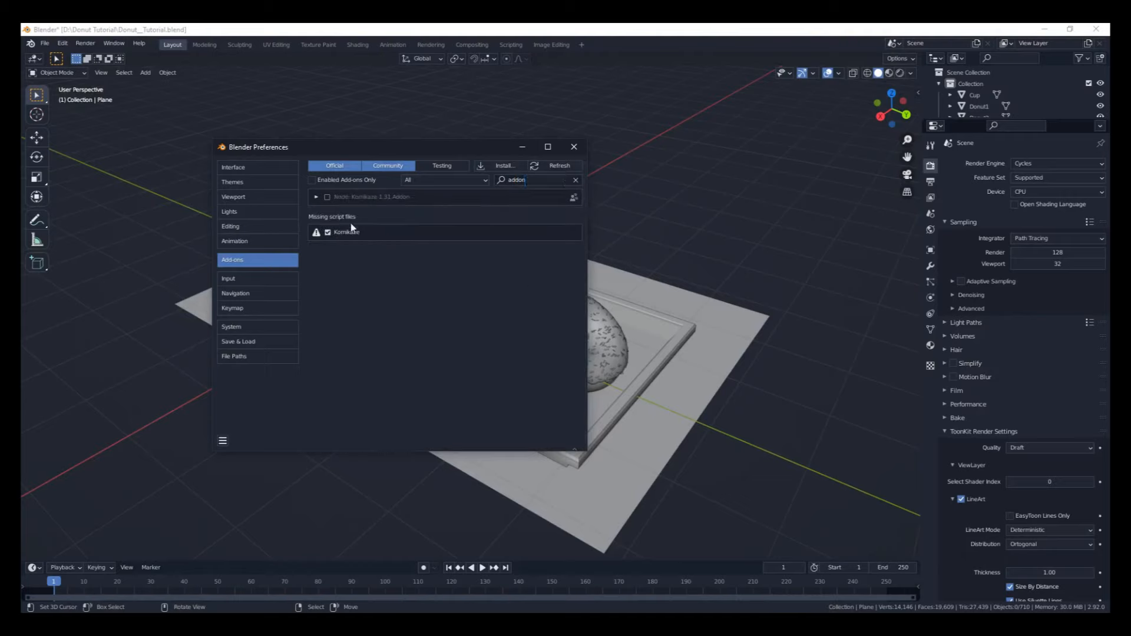
{"action": "double_click", "coordinate": [554, 181]}
{"action": "type", "text": "toon"}
{"action": "left_click", "coordinate": [548, 147]}
{"action": "left_click", "coordinate": [1098, 29]}
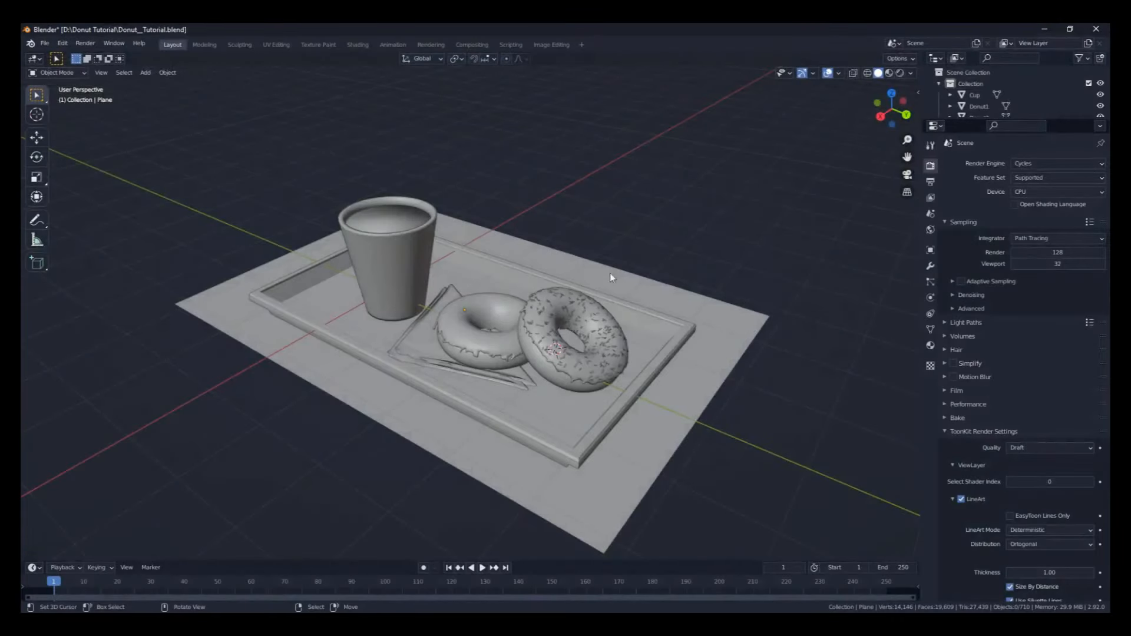
Step: Check the available render devices for Cycles and set the device to GPU Compute
{"action": "left_click", "coordinate": [1022, 193]}
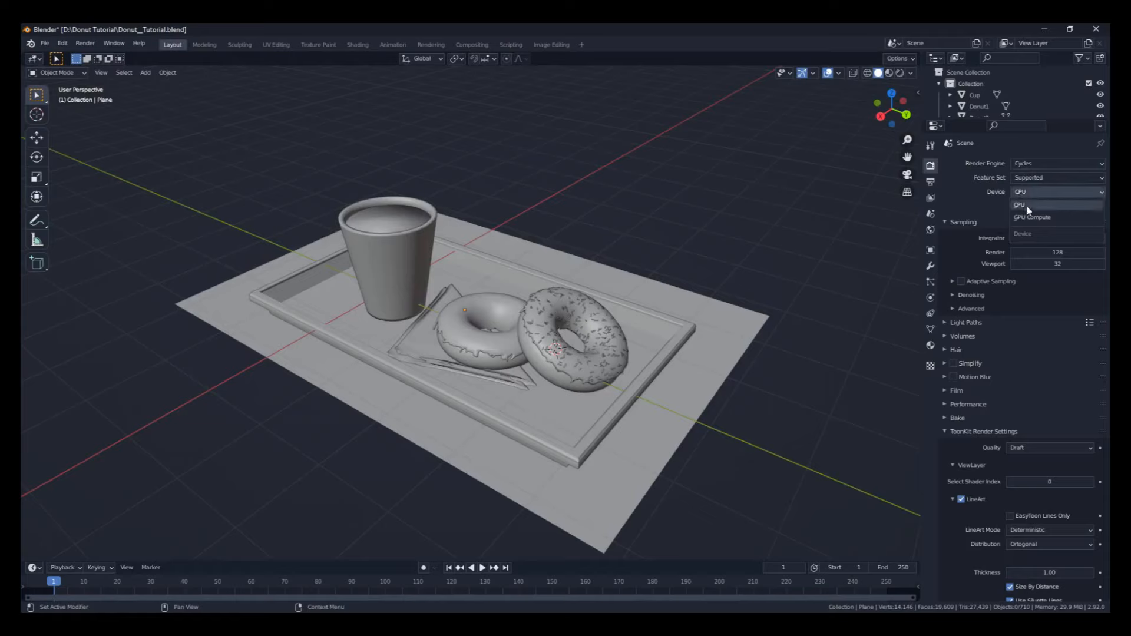
{"action": "left_click", "coordinate": [1020, 205]}
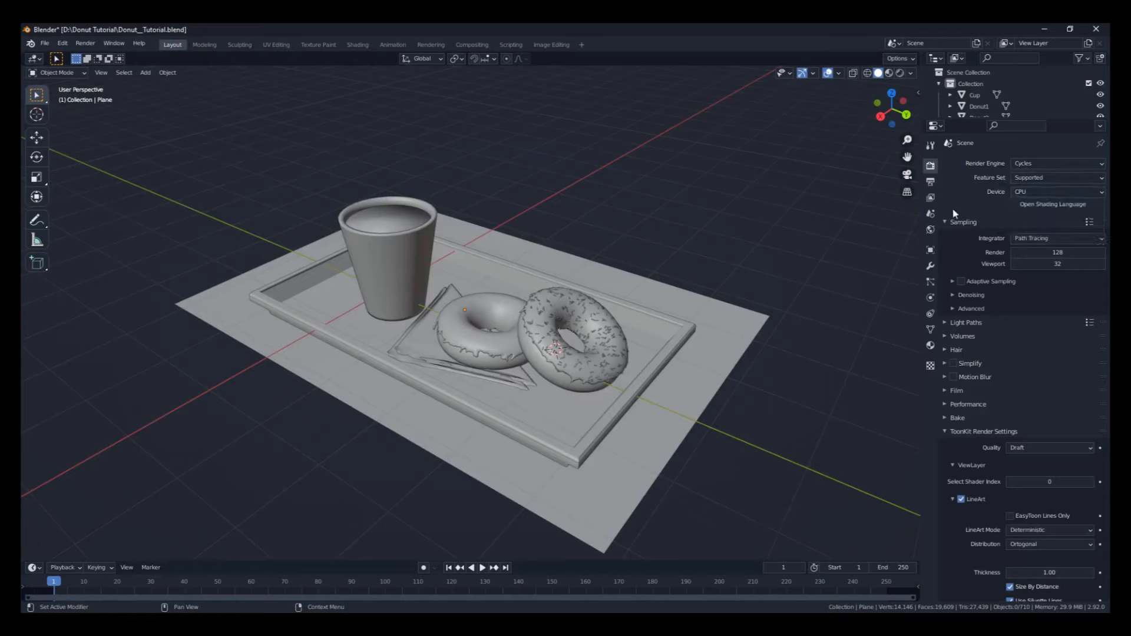
{"action": "left_click", "coordinate": [1031, 192]}
{"action": "left_click", "coordinate": [1035, 223]}
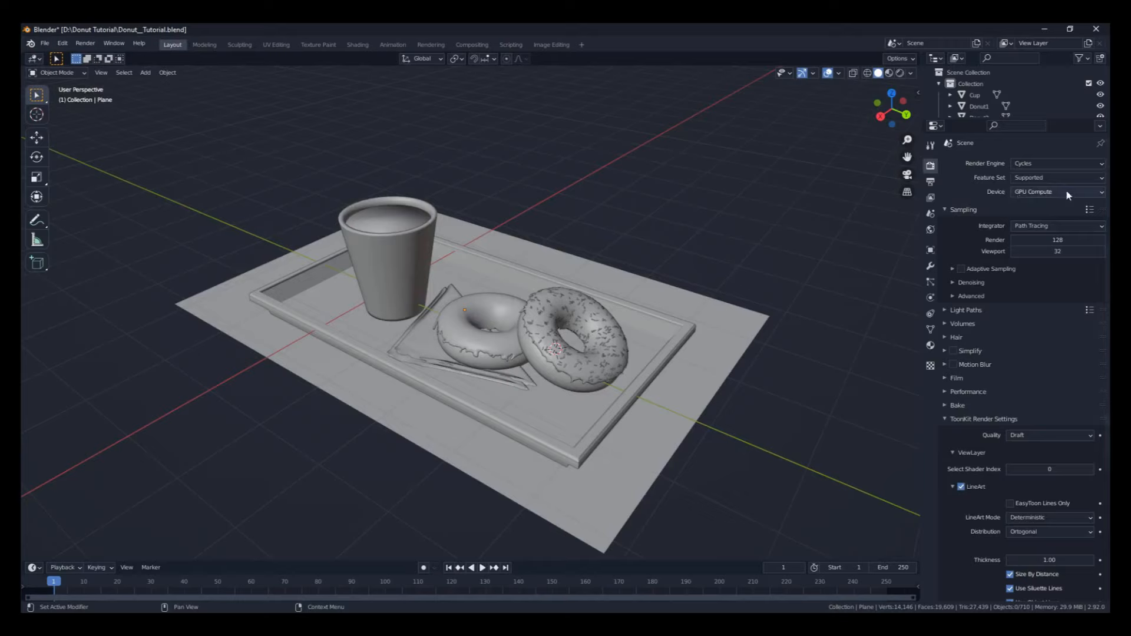
Step: Set the Cycles device to CPU, enable Open Shading Language, and collapse the Sampling settings
{"action": "left_click", "coordinate": [1055, 193]}
{"action": "left_click", "coordinate": [1083, 204]}
{"action": "left_click", "coordinate": [1016, 204]}
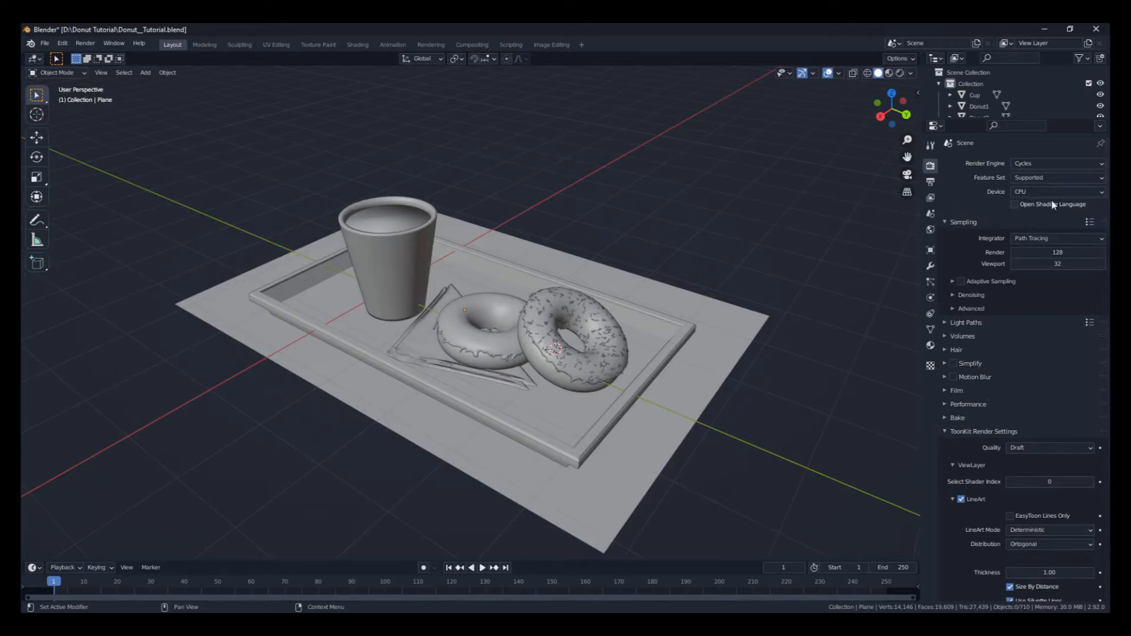
{"action": "left_click", "coordinate": [964, 222]}
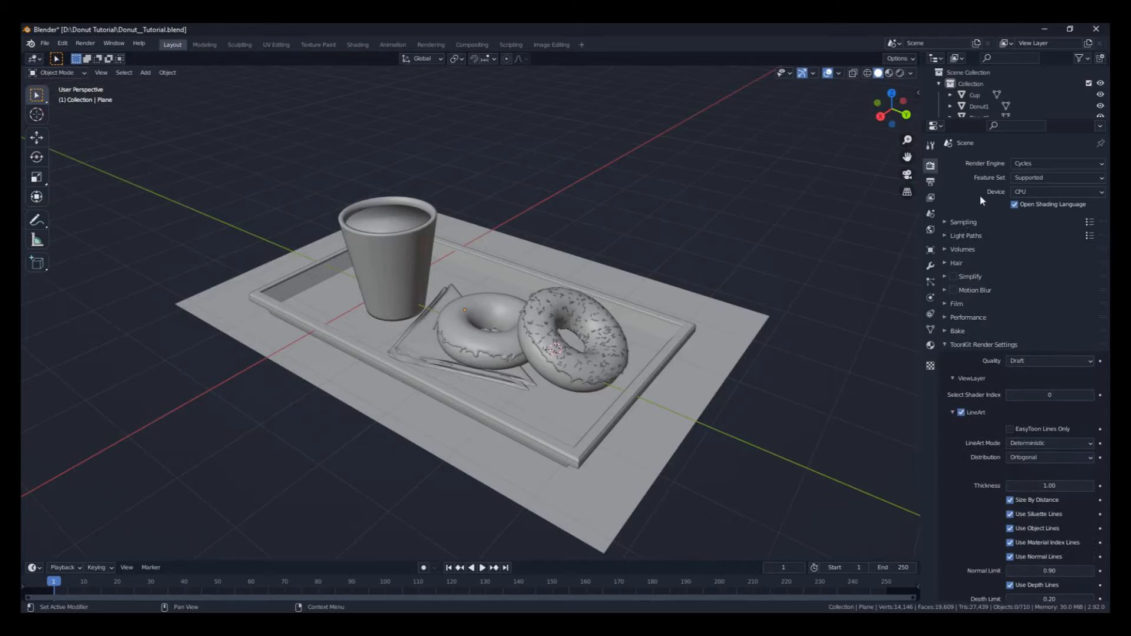
Step: Set the quality in the ToonKit render settings to Preview
{"action": "scroll", "coordinate": [990, 236], "scroll_direction": "down", "scroll_amount": 5}
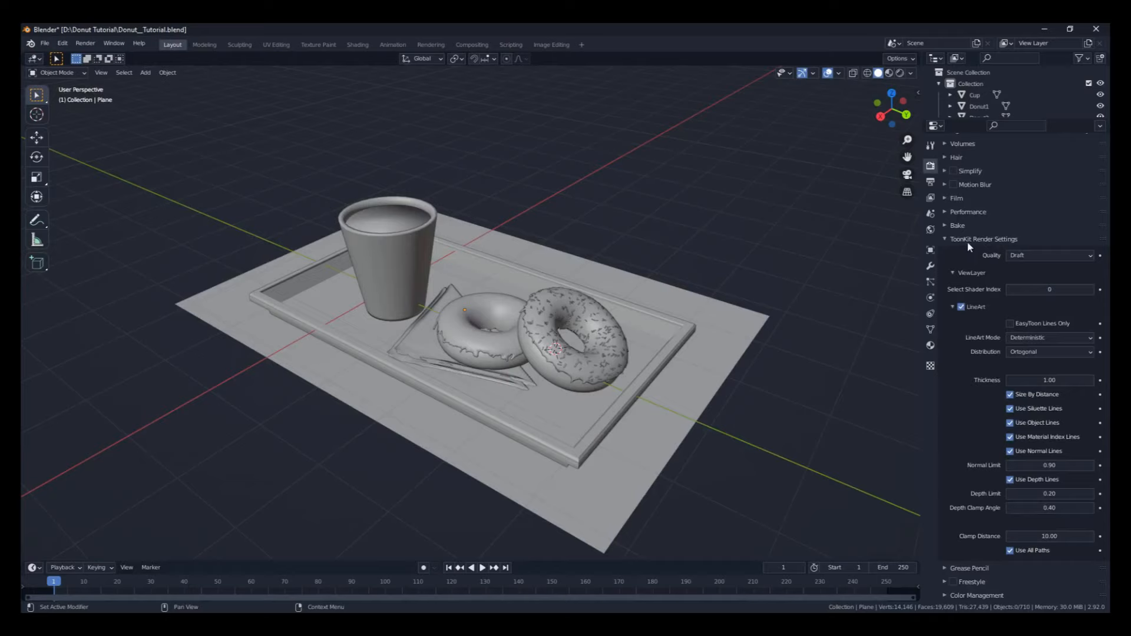
{"action": "left_click", "coordinate": [1030, 258]}
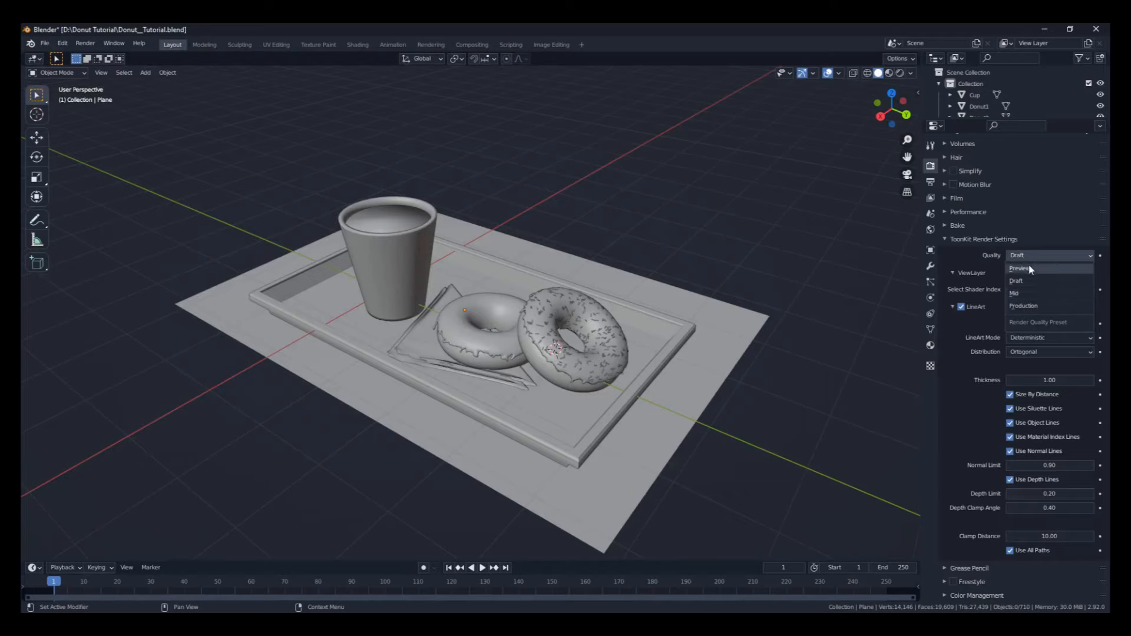
{"action": "left_click", "coordinate": [1029, 269]}
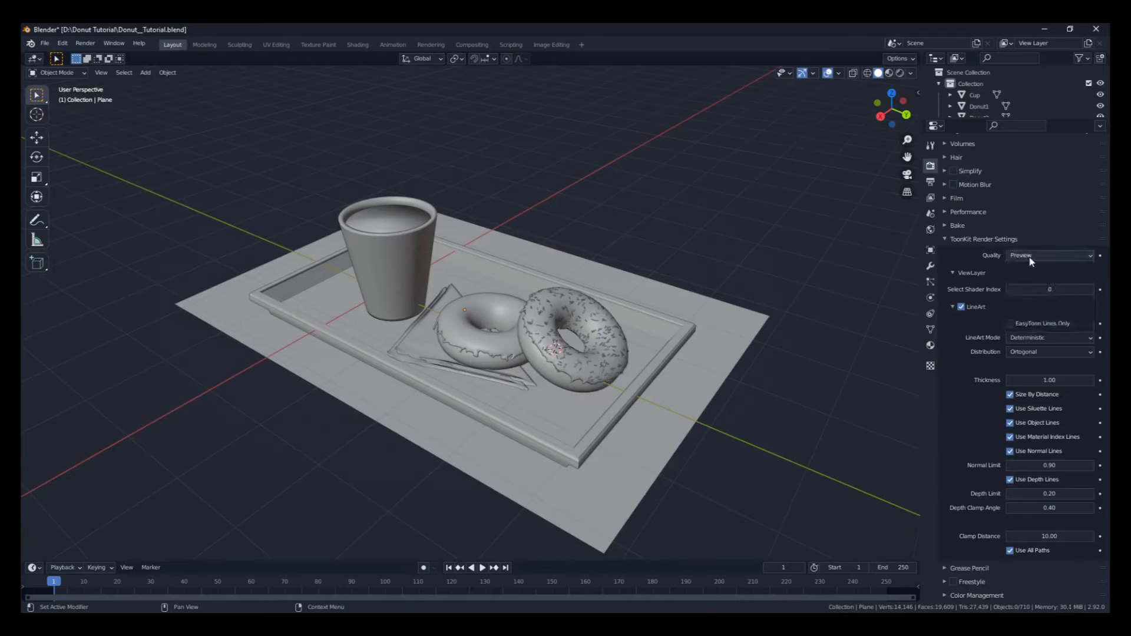
Step: Set the ToonKit render quality to Production and check the render and viewport sample counts
{"action": "left_click", "coordinate": [1030, 256]}
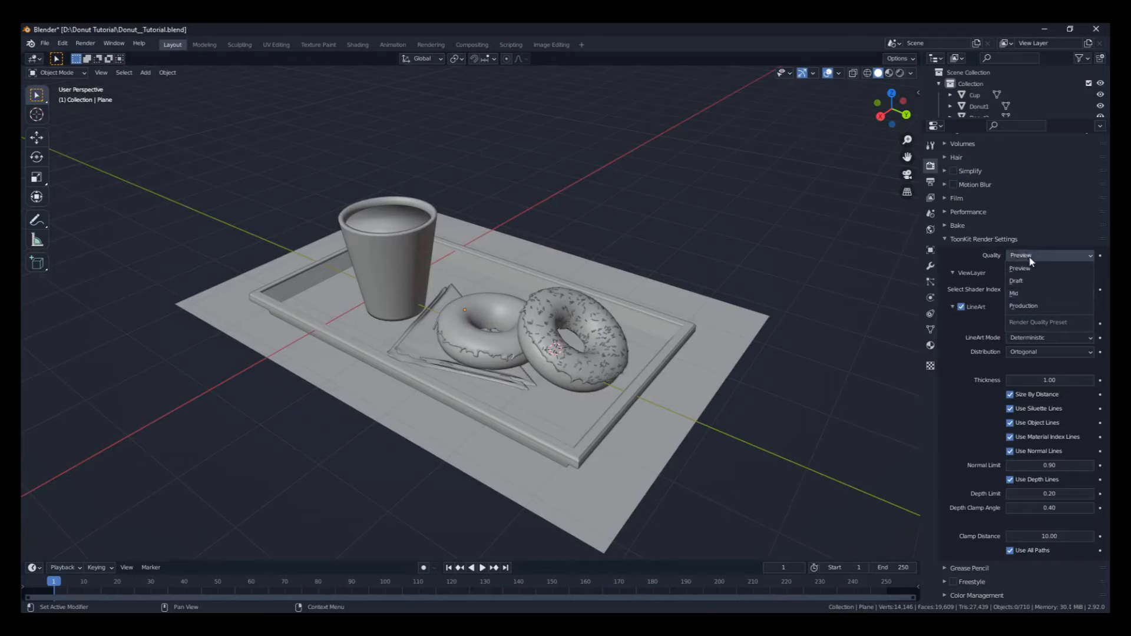
{"action": "left_click", "coordinate": [1020, 310]}
{"action": "scroll", "coordinate": [1006, 295], "scroll_direction": "up", "scroll_amount": 5}
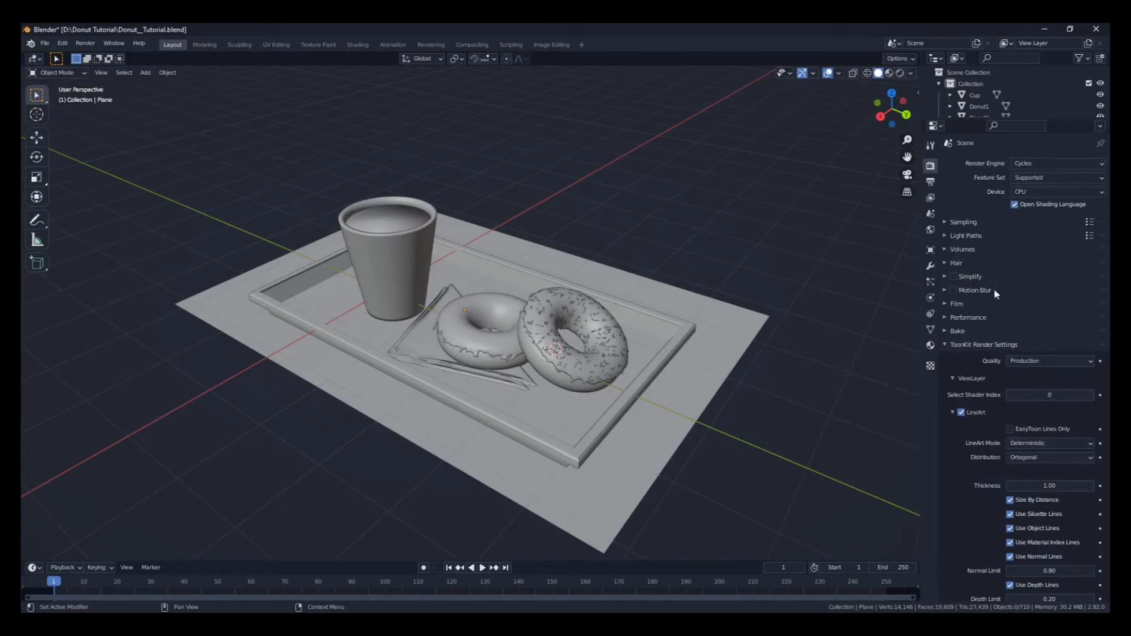
{"action": "left_click", "coordinate": [955, 222]}
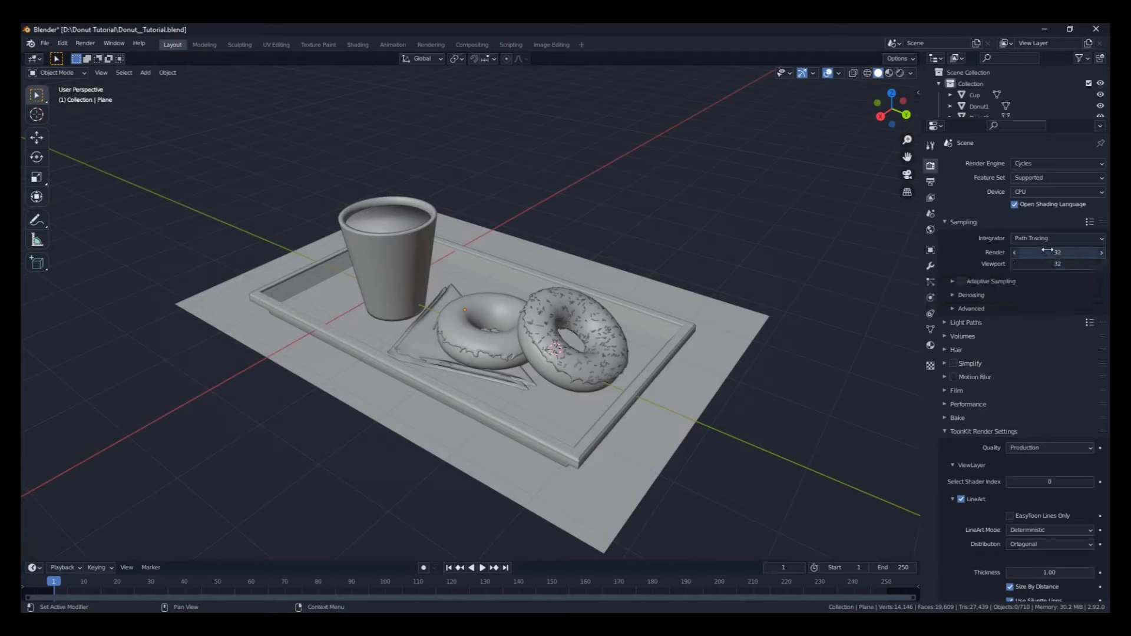
{"action": "left_click", "coordinate": [1016, 217]}
{"action": "left_click", "coordinate": [1016, 217]}
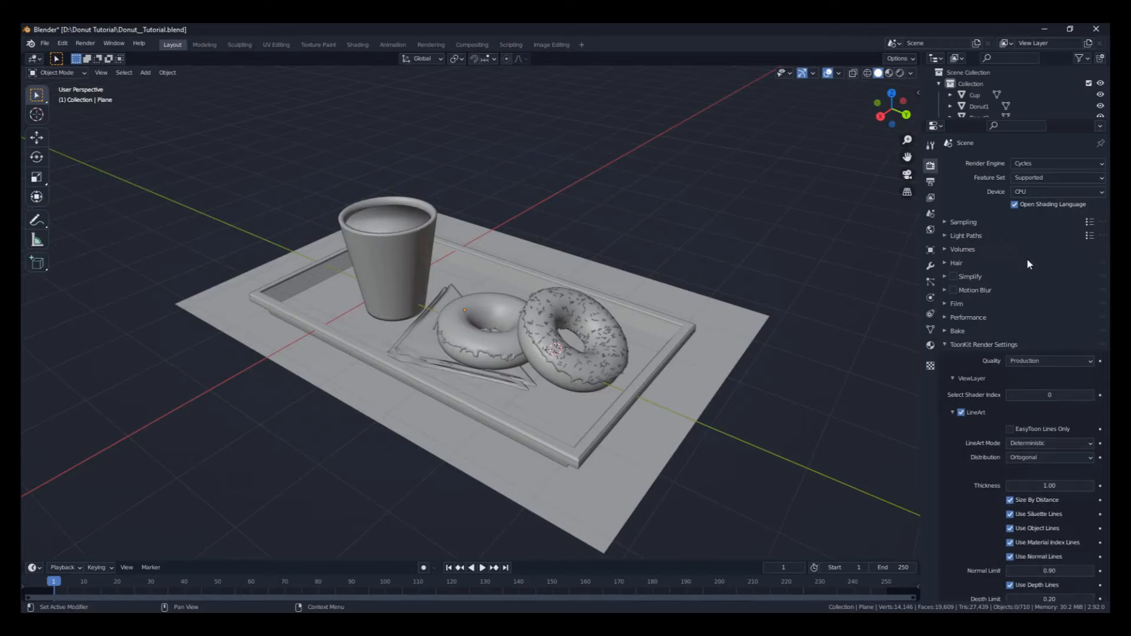
Step: Change the ToonKit render quality from Production to Preview and check the sample counts again
{"action": "left_click", "coordinate": [1041, 361]}
{"action": "left_click", "coordinate": [1031, 373]}
{"action": "left_click", "coordinate": [964, 222]}
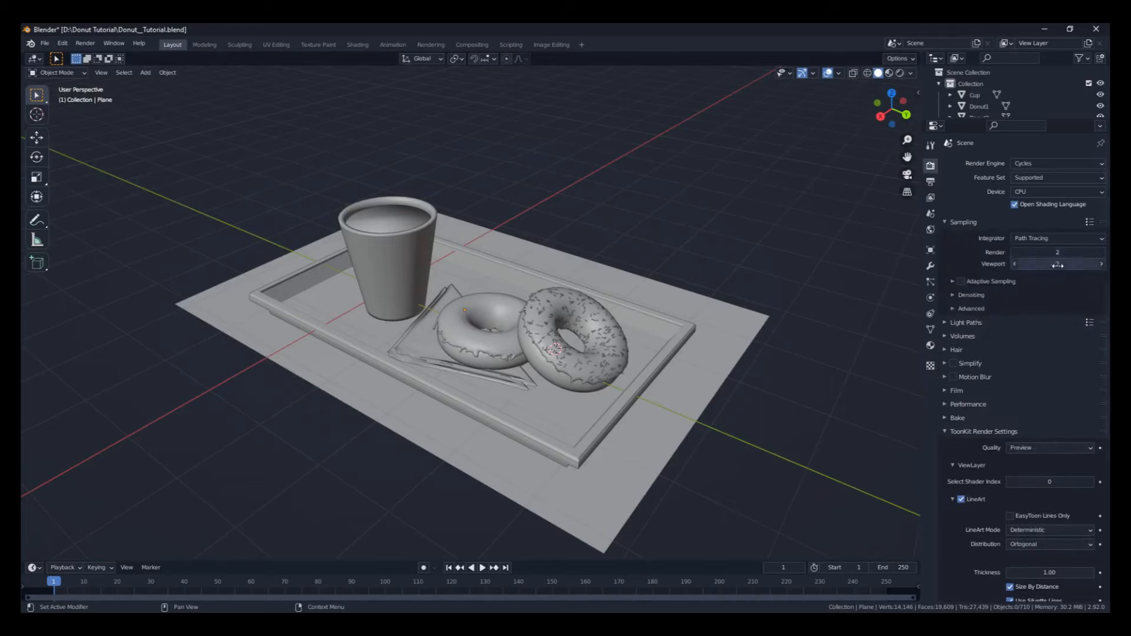
{"action": "left_click", "coordinate": [991, 225]}
Step: Set the ToonKit render quality to Draft, look over the LineArt options, and collapse the ToonKit render settings
{"action": "left_click", "coordinate": [1041, 361]}
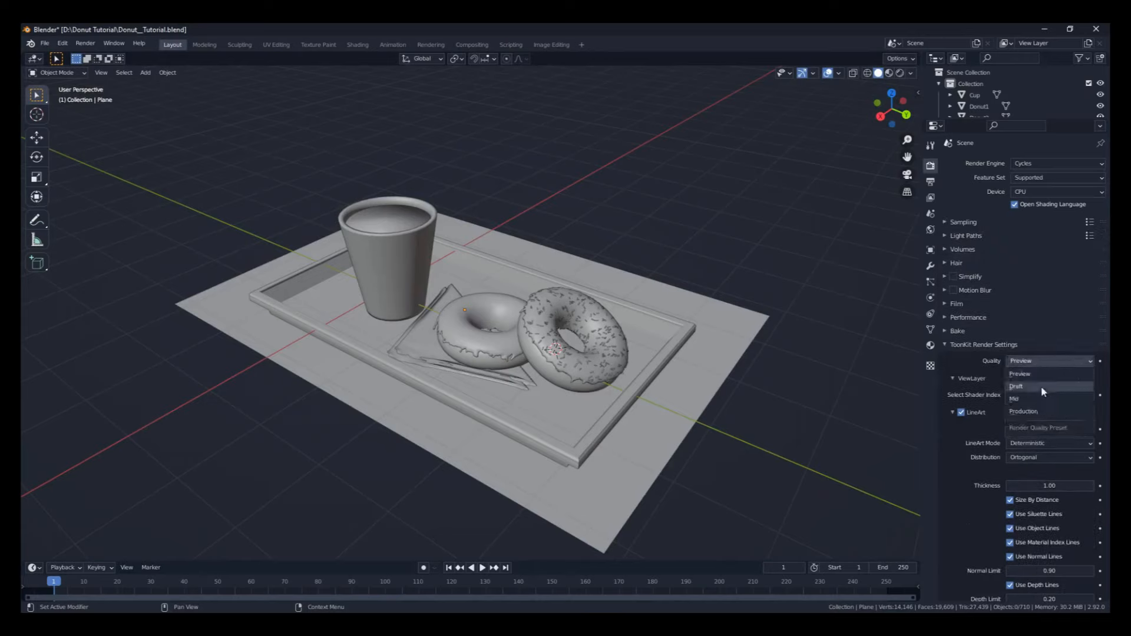
{"action": "left_click", "coordinate": [1041, 386]}
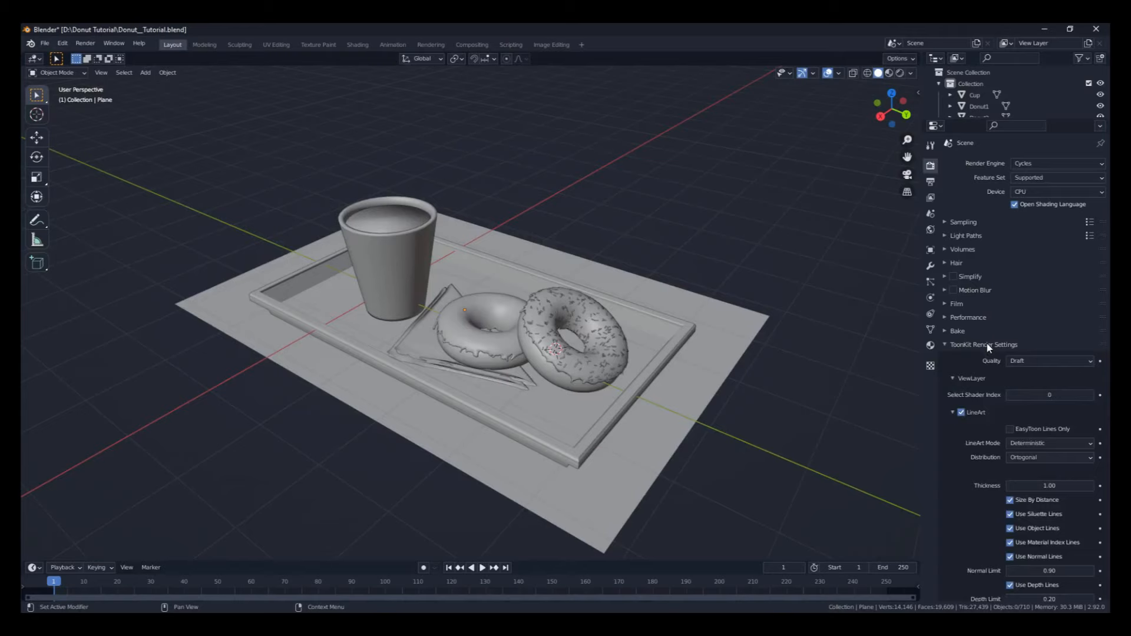
{"action": "scroll", "coordinate": [990, 349], "scroll_direction": "down", "scroll_amount": 4}
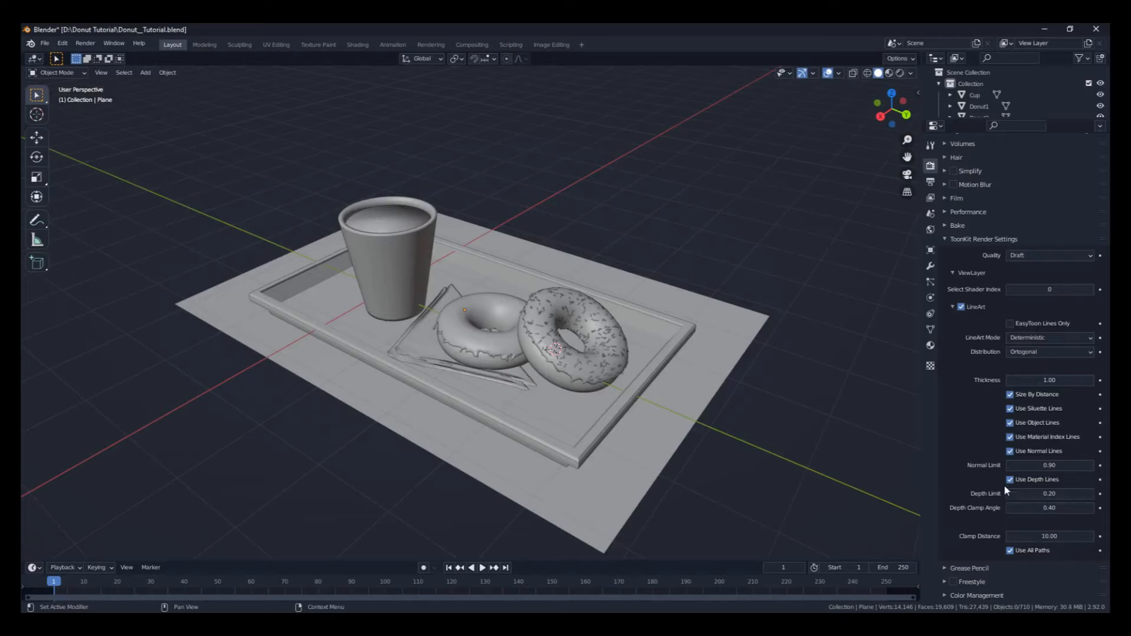
{"action": "left_click", "coordinate": [972, 240]}
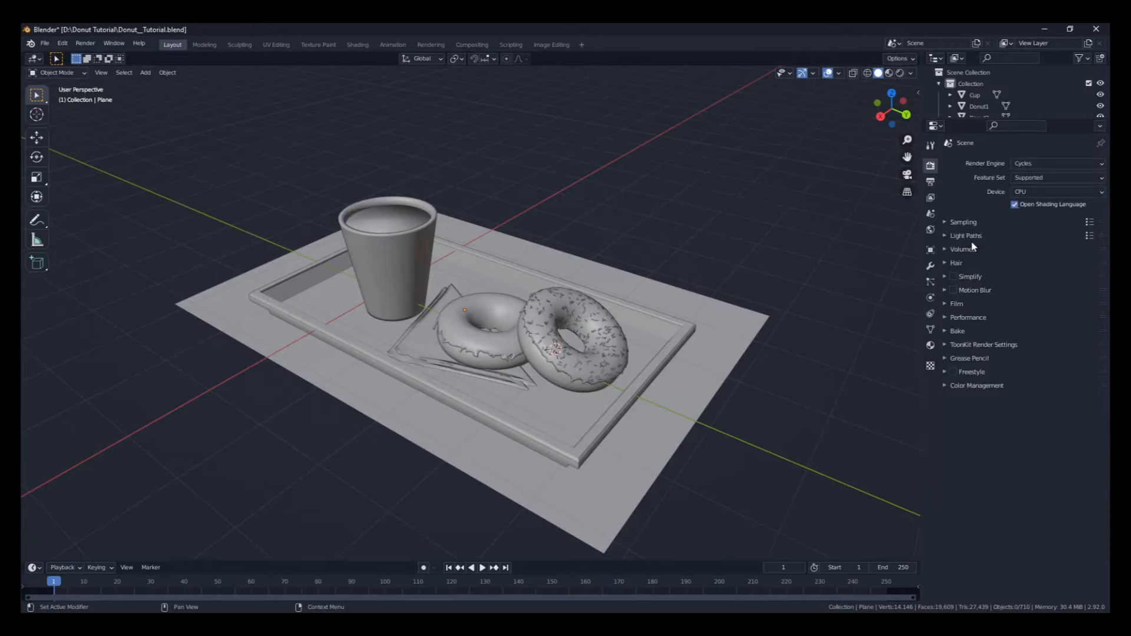
Step: Set the Color Management view transform to Standard and collapse that section
{"action": "left_click", "coordinate": [990, 385]}
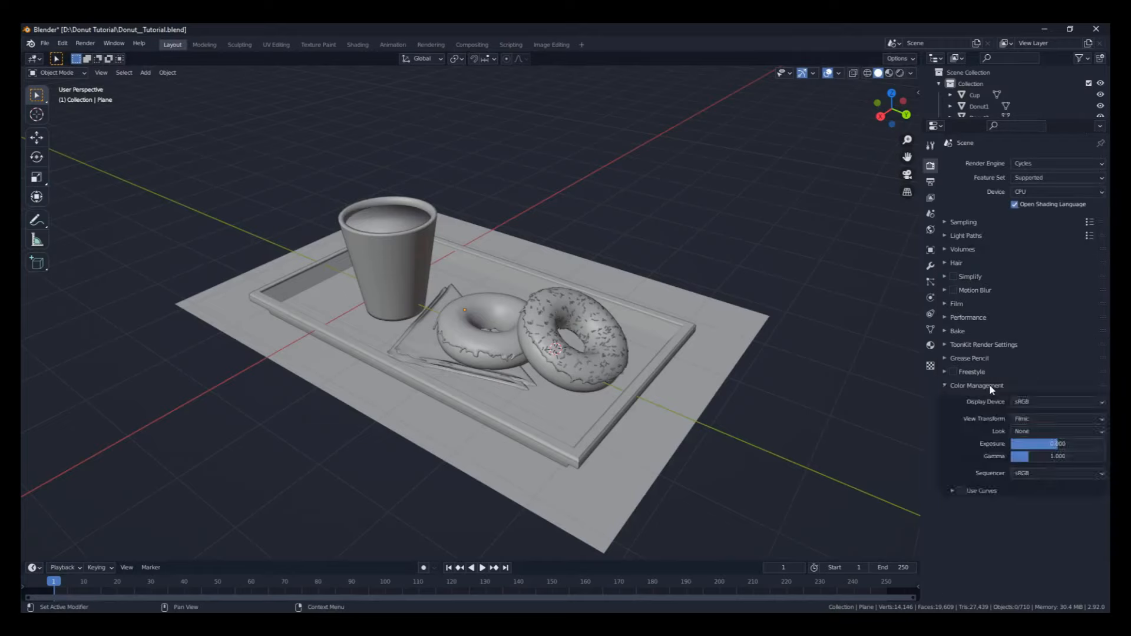
{"action": "left_click", "coordinate": [1031, 419]}
{"action": "left_click", "coordinate": [1033, 436]}
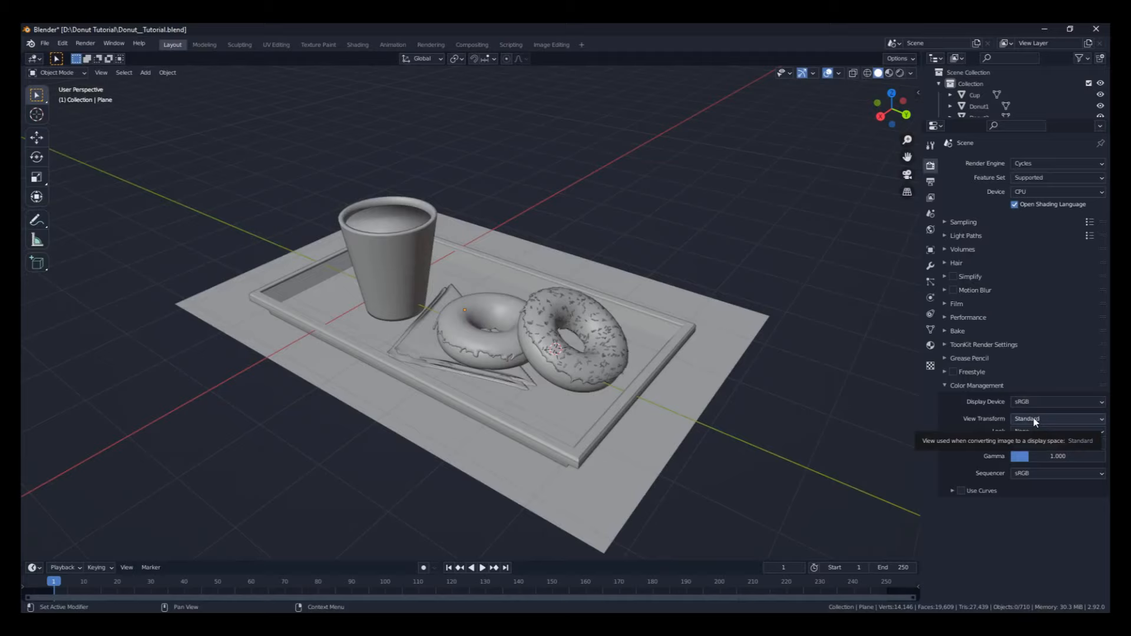
{"action": "left_click", "coordinate": [999, 388]}
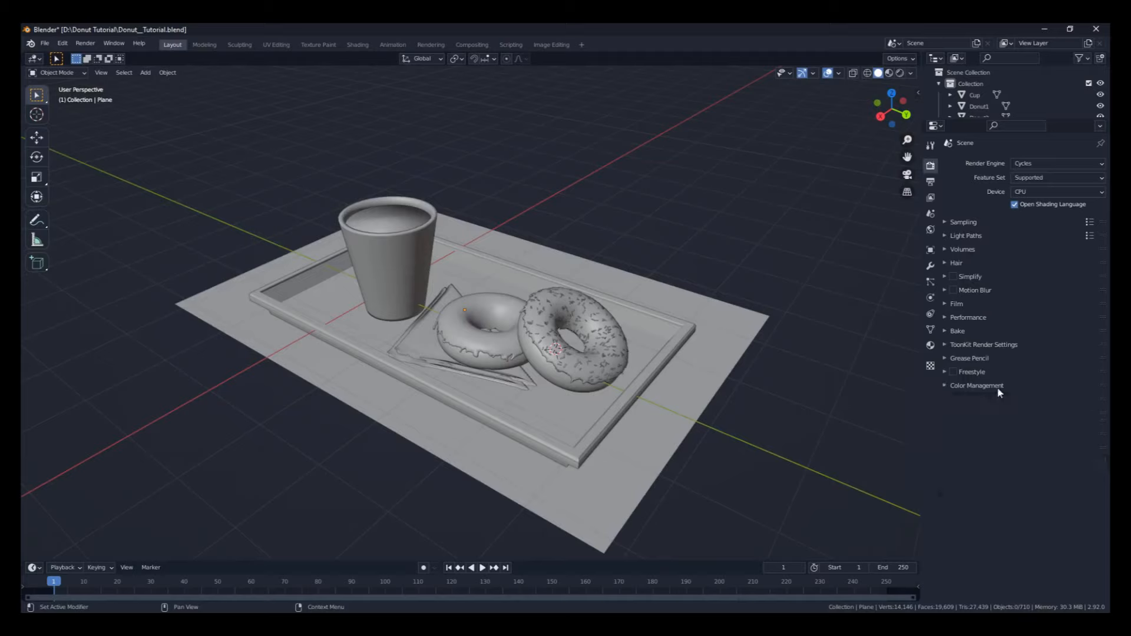
Step: Glance at the world settings, and enable a transparent film background in the scene's render settings
{"action": "left_click", "coordinate": [934, 233]}
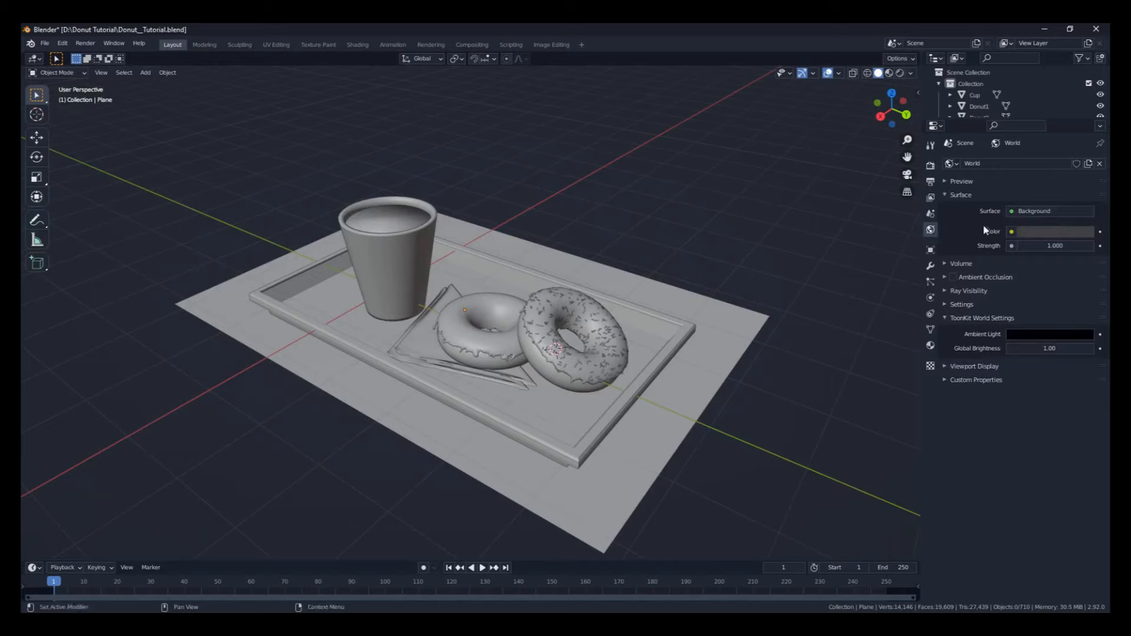
{"action": "left_click", "coordinate": [931, 169]}
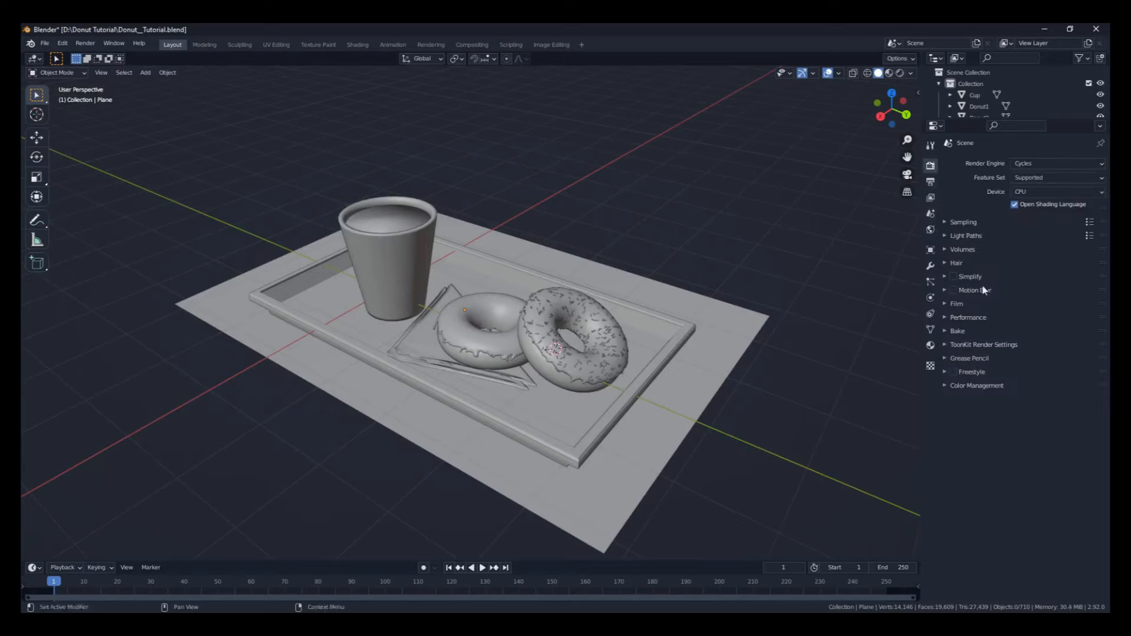
{"action": "left_click", "coordinate": [959, 304]}
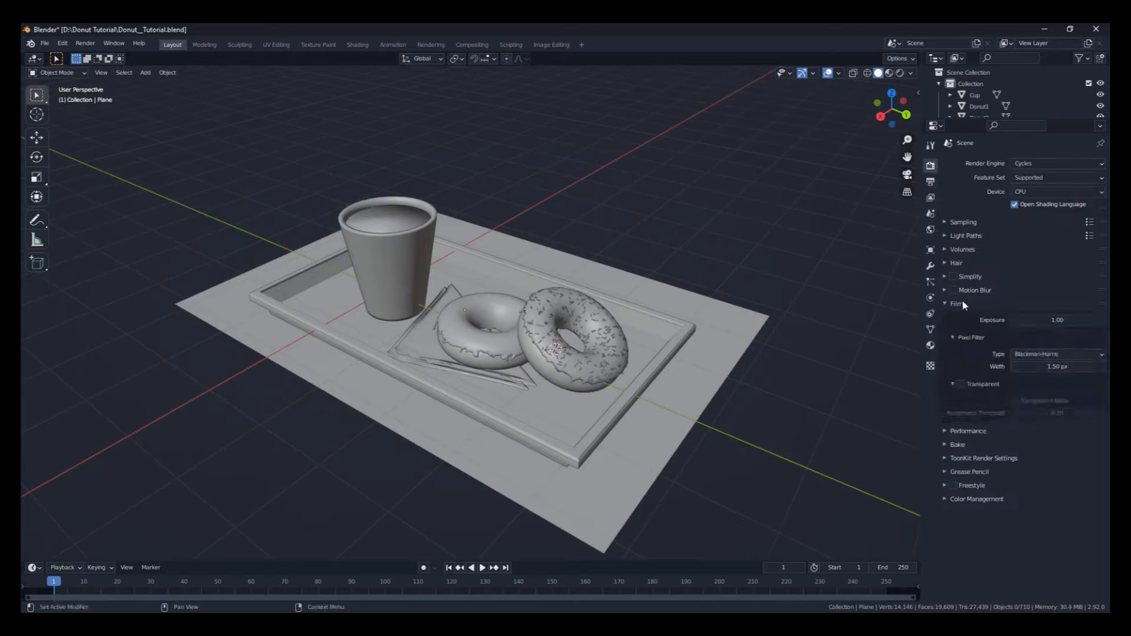
{"action": "left_click", "coordinate": [962, 384]}
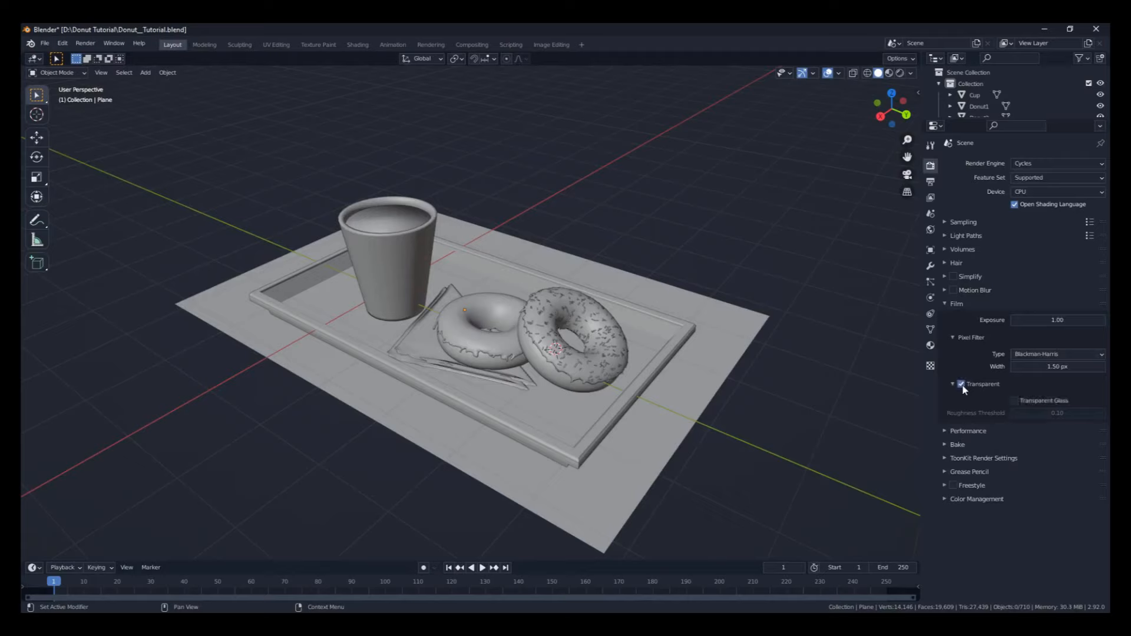
{"action": "left_click", "coordinate": [956, 304]}
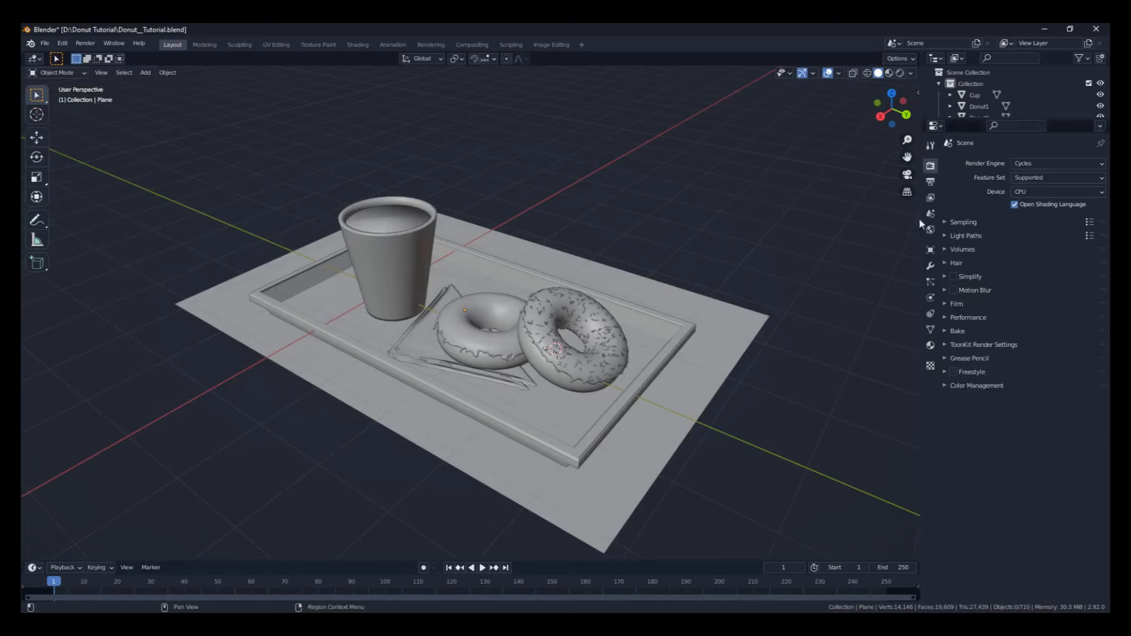
Step: Show the world properties and collapse the Surface settings above the ToonKit World Settings
{"action": "left_click", "coordinate": [931, 231]}
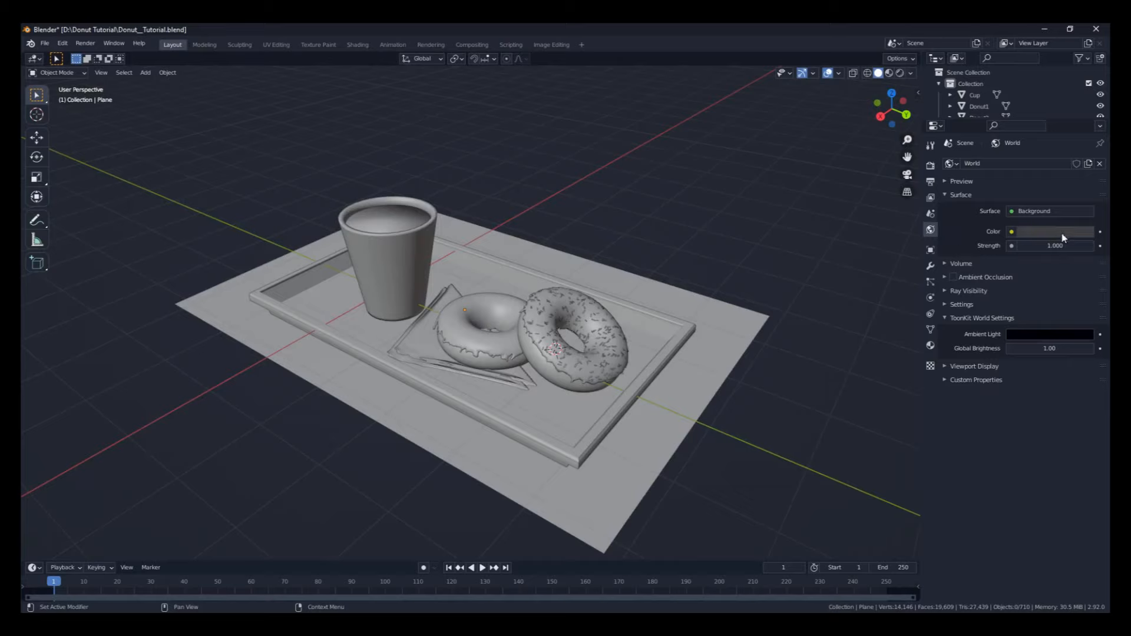
{"action": "left_click", "coordinate": [990, 198]}
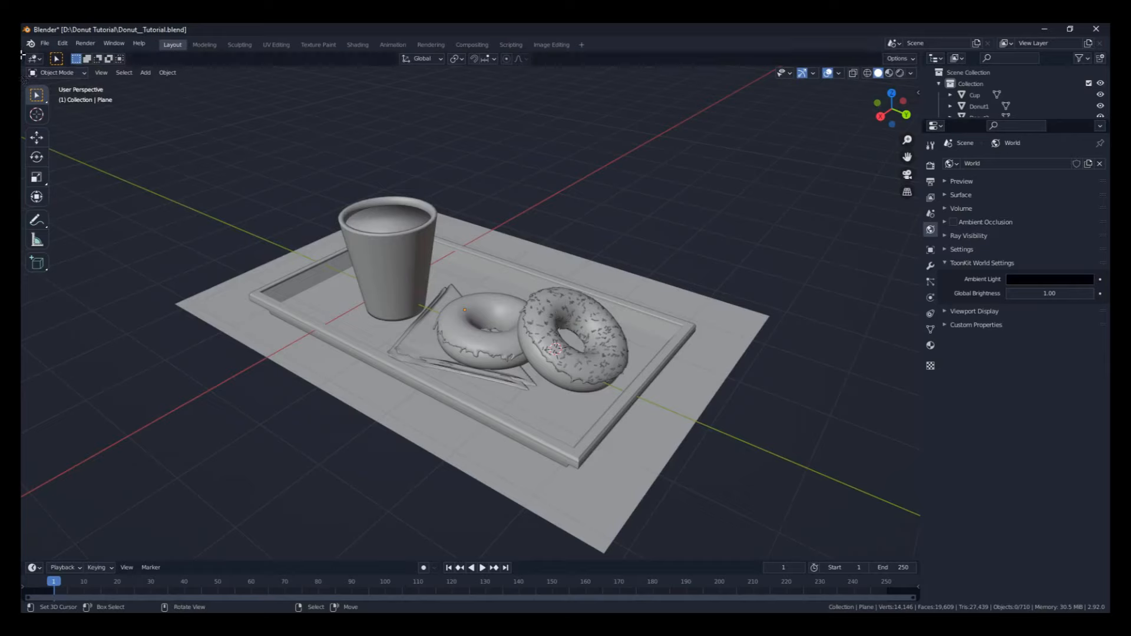
Step: Split the 3D viewport in two vertically, turn the new area into a Shader Editor, and hide its sidebar
{"action": "left_click_drag", "start_coordinate": [22, 55], "coordinate": [422, 121]}
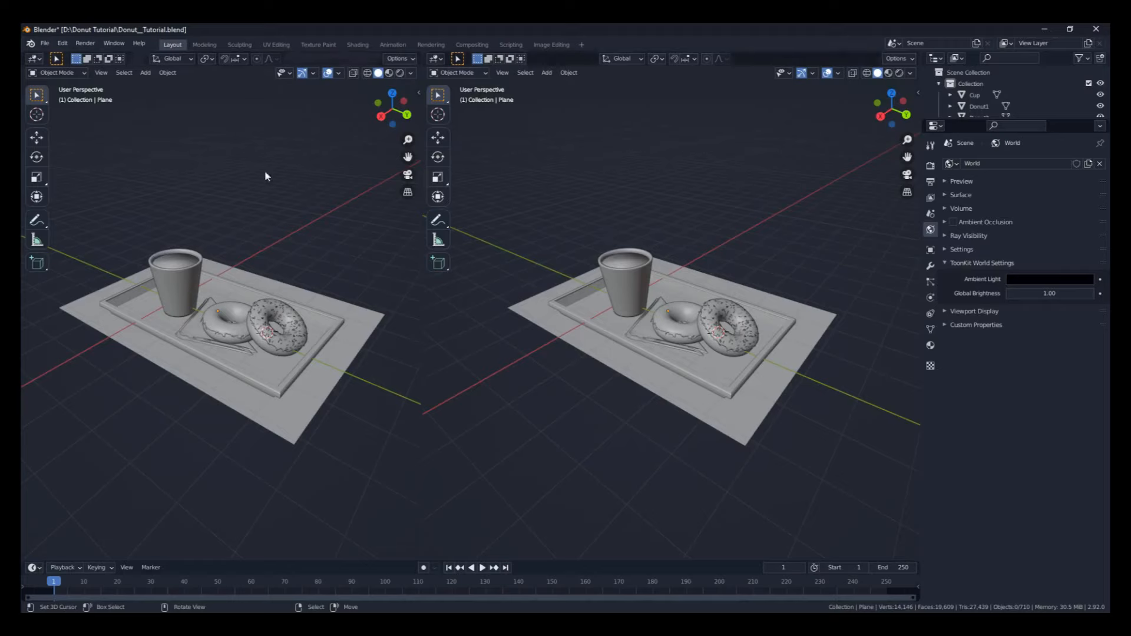
{"action": "left_click", "coordinate": [34, 58]}
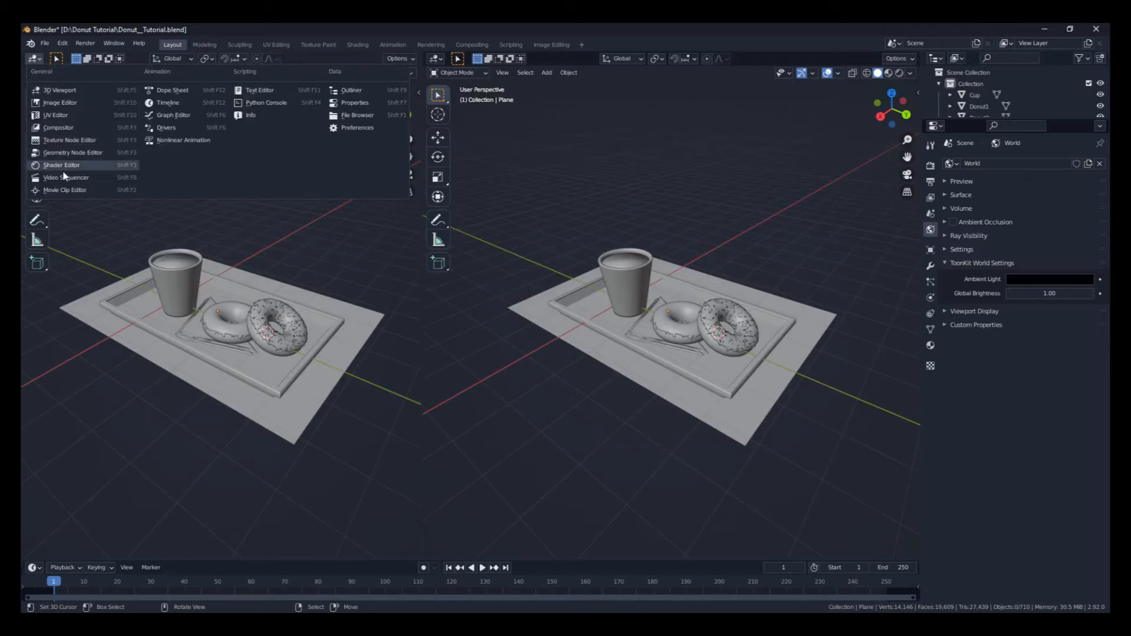
{"action": "left_click", "coordinate": [62, 168]}
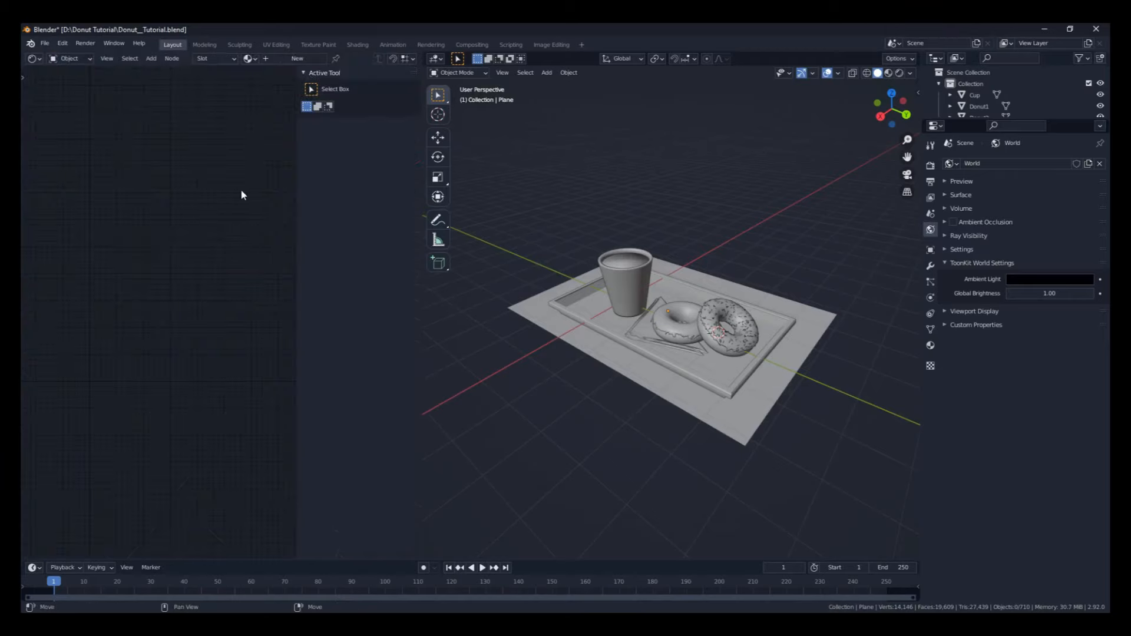
{"action": "key", "text": "n"}
Step: Hide the 3D viewport's toolbar and adjust the view so the whole tray and ground plane fit
{"action": "scroll", "coordinate": [641, 318], "scroll_direction": "up", "scroll_amount": 3}
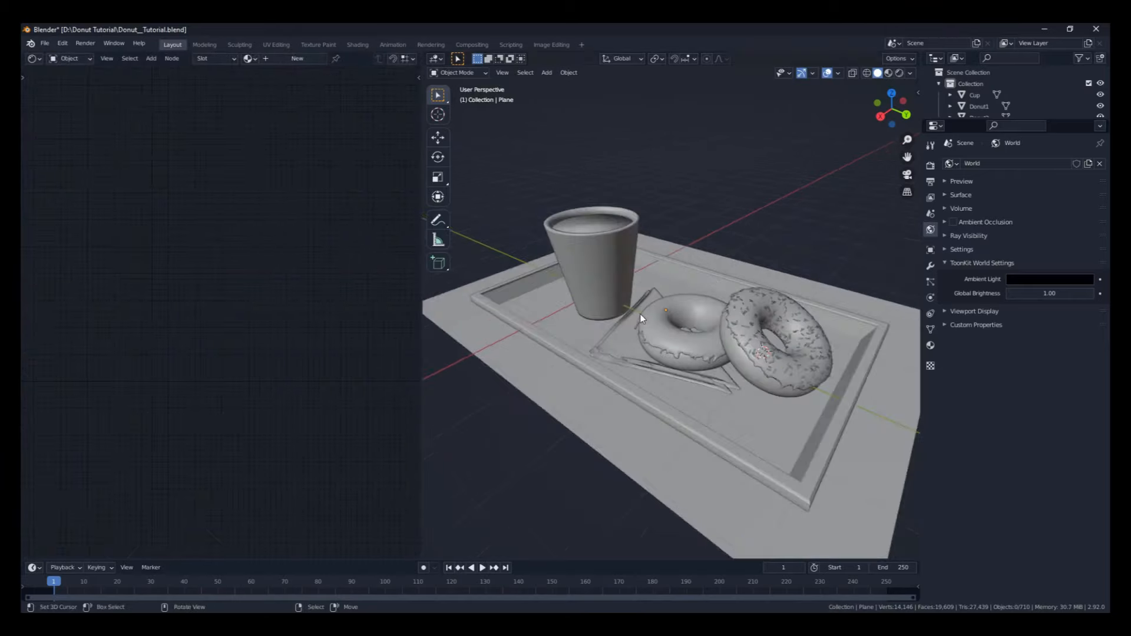
{"action": "scroll", "coordinate": [641, 319], "scroll_direction": "down", "scroll_amount": 3}
{"action": "key", "text": "t"}
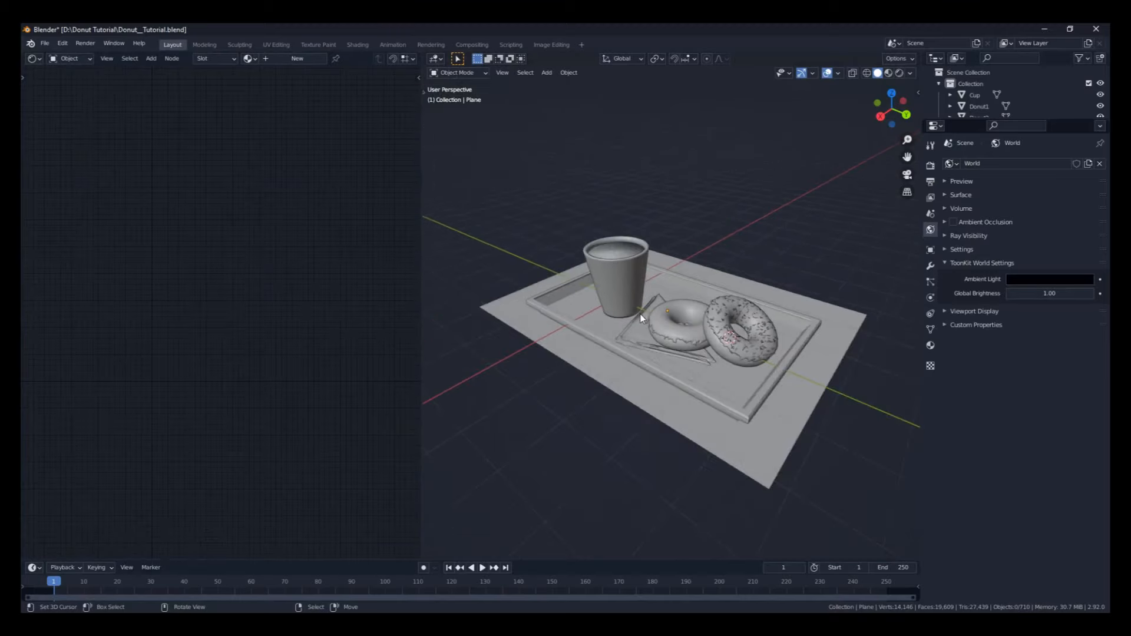
{"action": "scroll", "coordinate": [641, 318], "scroll_direction": "up", "scroll_amount": 2}
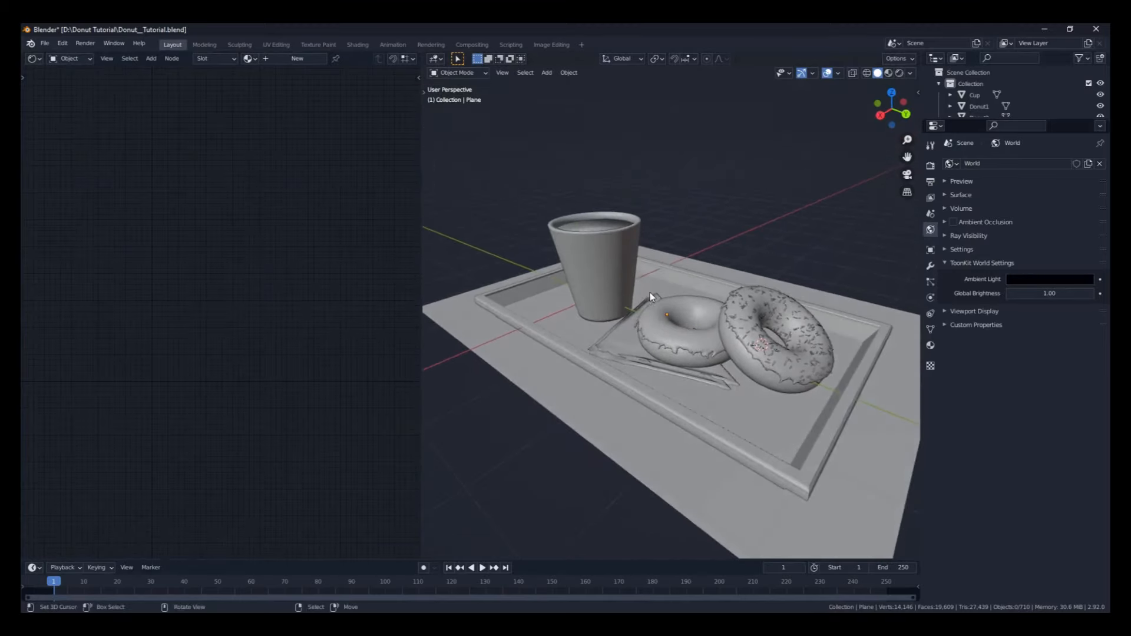
{"action": "scroll", "coordinate": [659, 279], "scroll_direction": "down", "scroll_amount": 3}
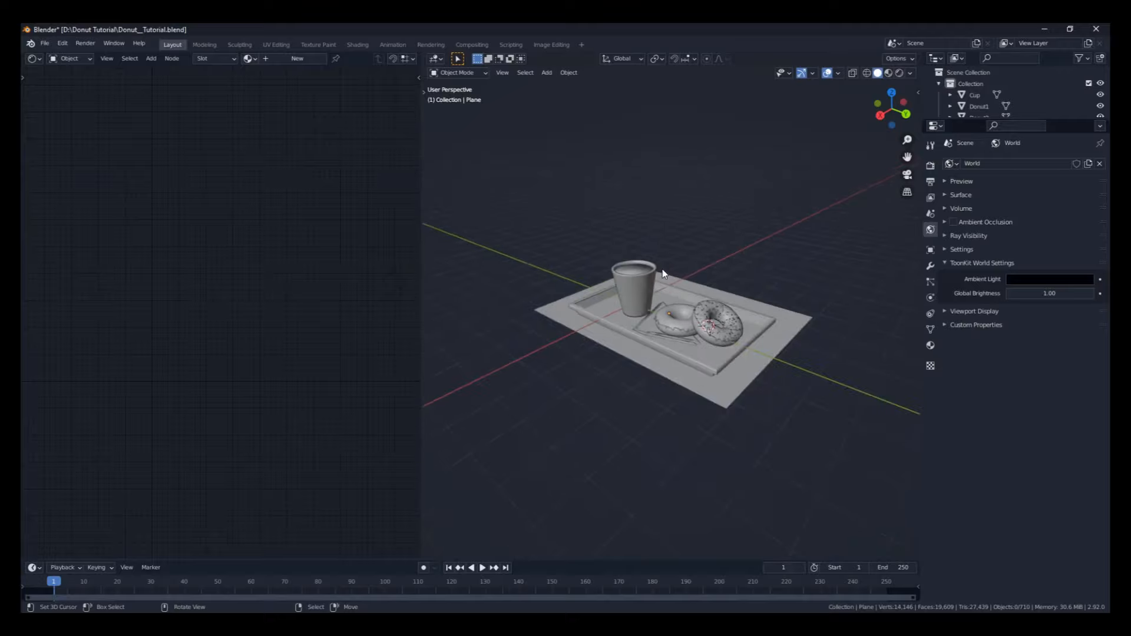
{"action": "mouse_move", "coordinate": [665, 276]}
{"action": "middle_mouse_down"}
{"action": "mouse_move", "coordinate": [688, 270]}
{"action": "mouse_move", "coordinate": [696, 285]}
{"action": "mouse_move", "coordinate": [688, 326]}
{"action": "mouse_move", "coordinate": [684, 259]}
{"action": "middle_mouse_up"}
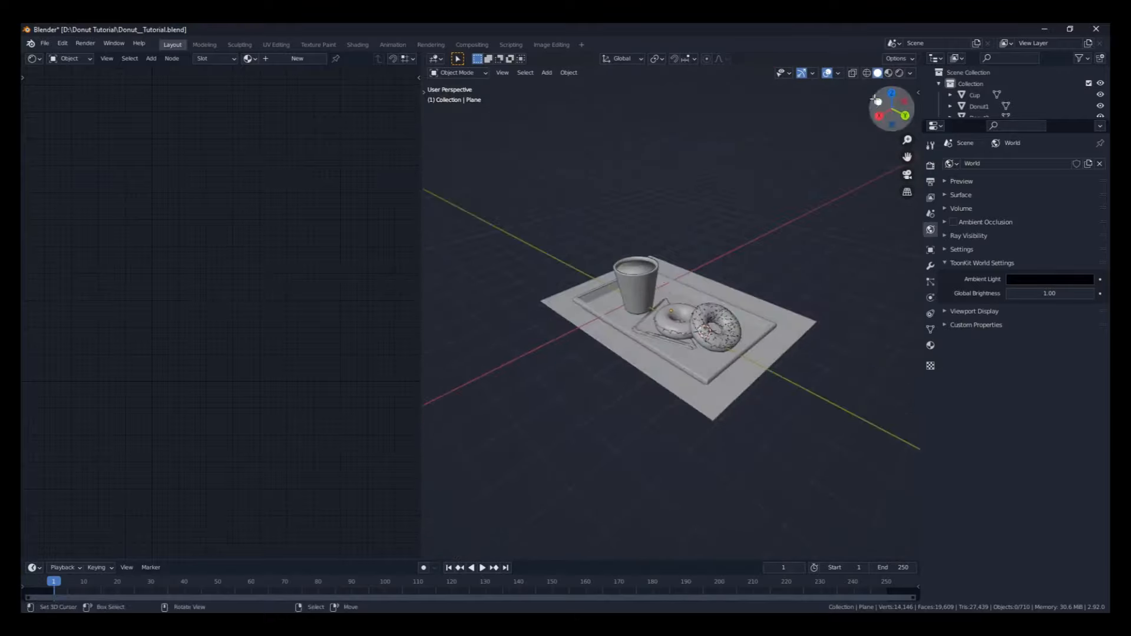
Step: Preview the whole scene in rendered shading, and return the viewport to solid shading
{"action": "left_click", "coordinate": [899, 73]}
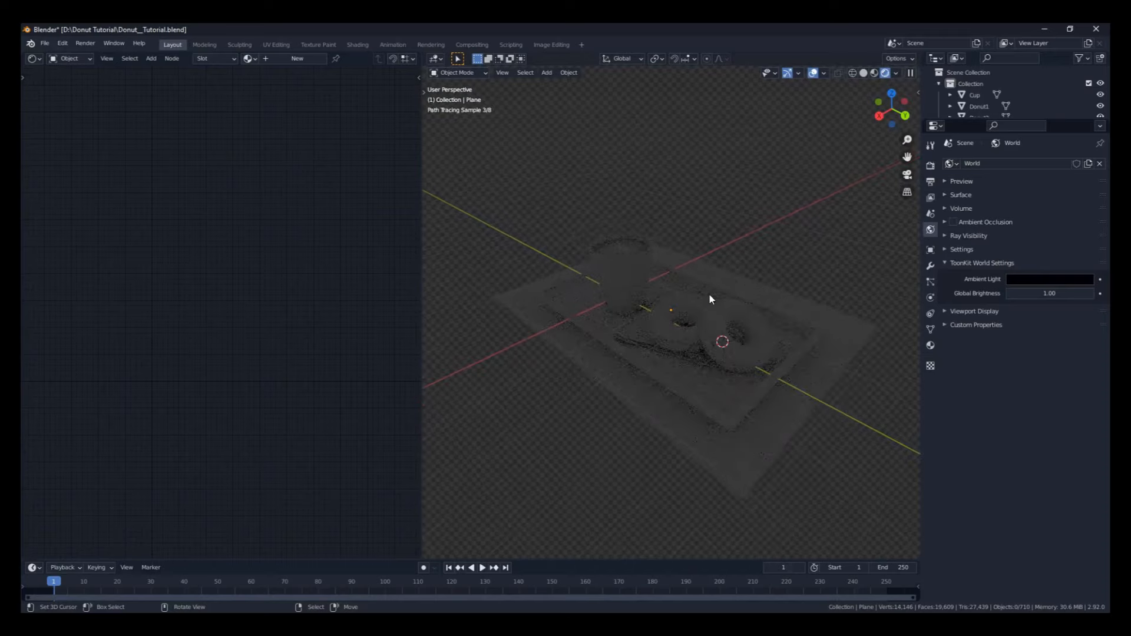
{"action": "left_click", "coordinate": [864, 73]}
{"action": "middle_click_drag", "start_coordinate": [694, 306], "coordinate": [560, 258]}
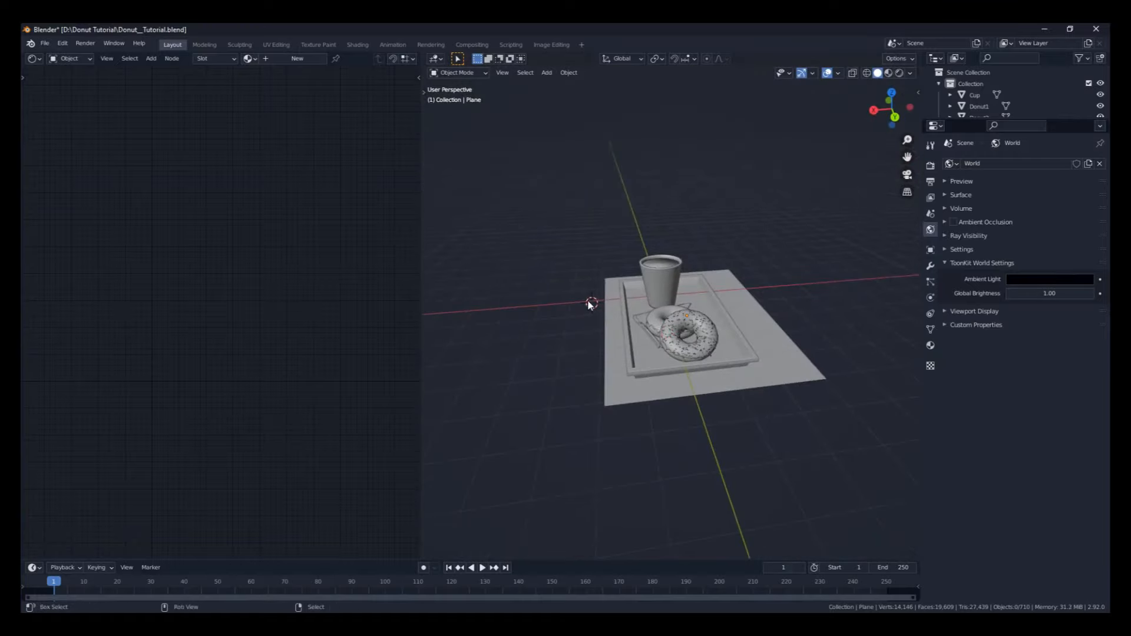
Step: Add a point light to the scene and raise it along the Z axis above the tray
{"action": "key", "text": "shift+a"}
{"action": "mouse_move", "coordinate": [601, 300]}
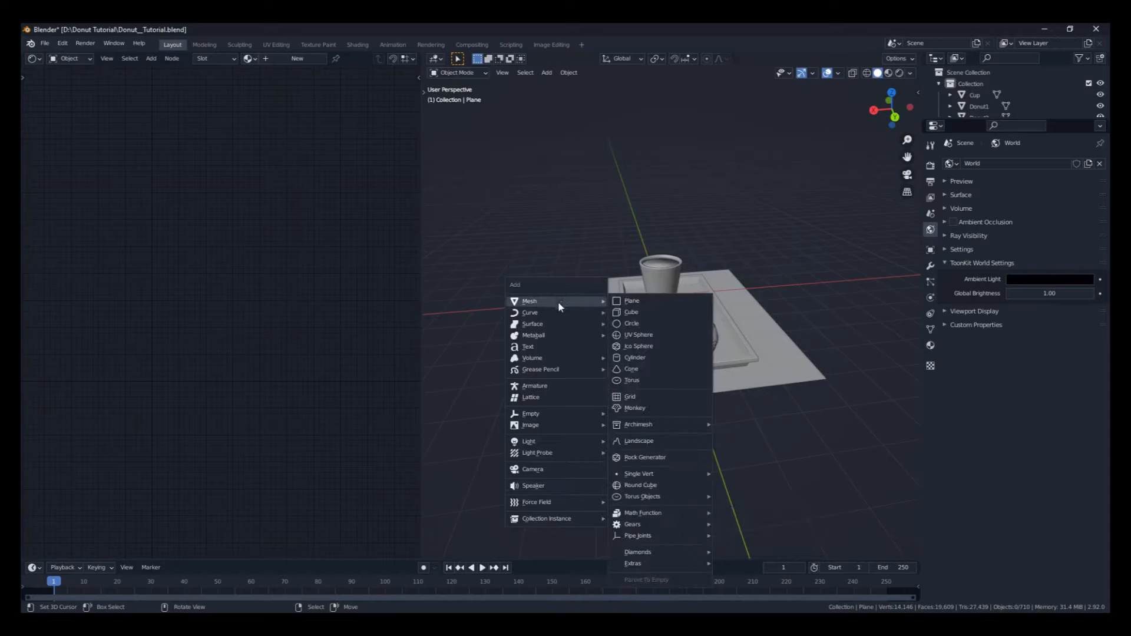
{"action": "left_click", "coordinate": [548, 73]}
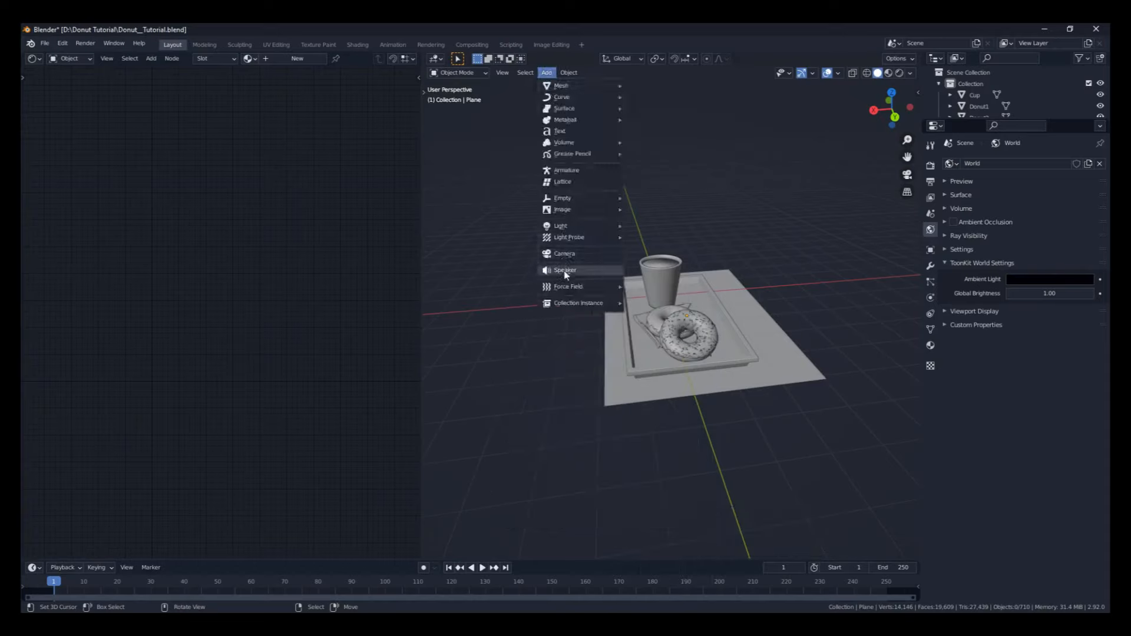
{"action": "mouse_move", "coordinate": [575, 226]}
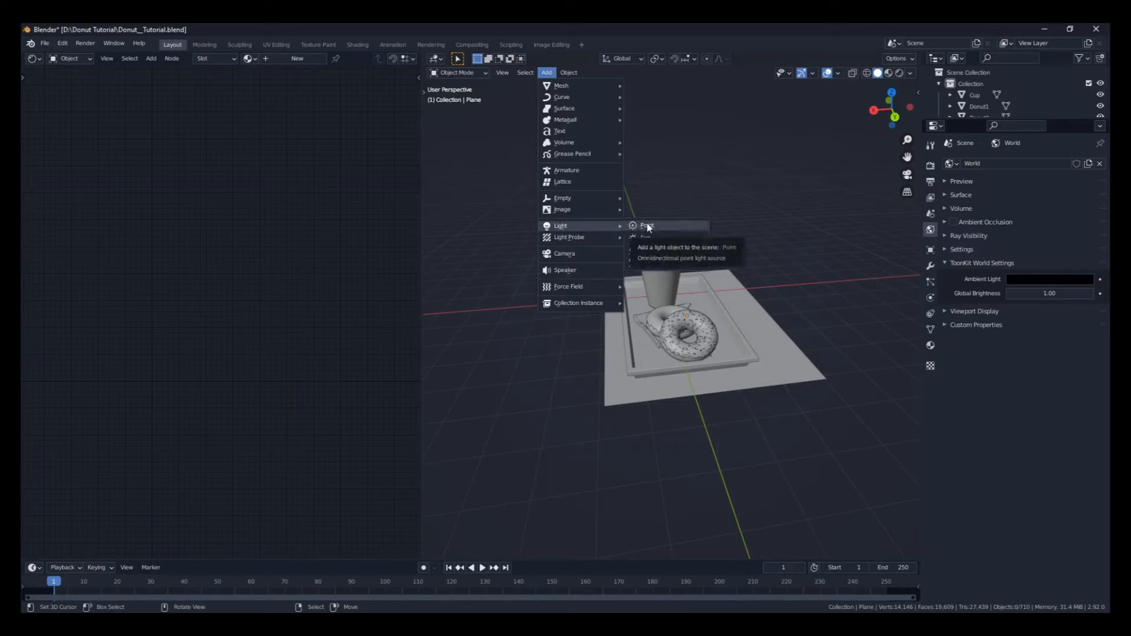
{"action": "left_click", "coordinate": [642, 227]}
{"action": "key", "text": "g"}
{"action": "key", "text": "z"}
{"action": "left_click", "coordinate": [596, 184]}
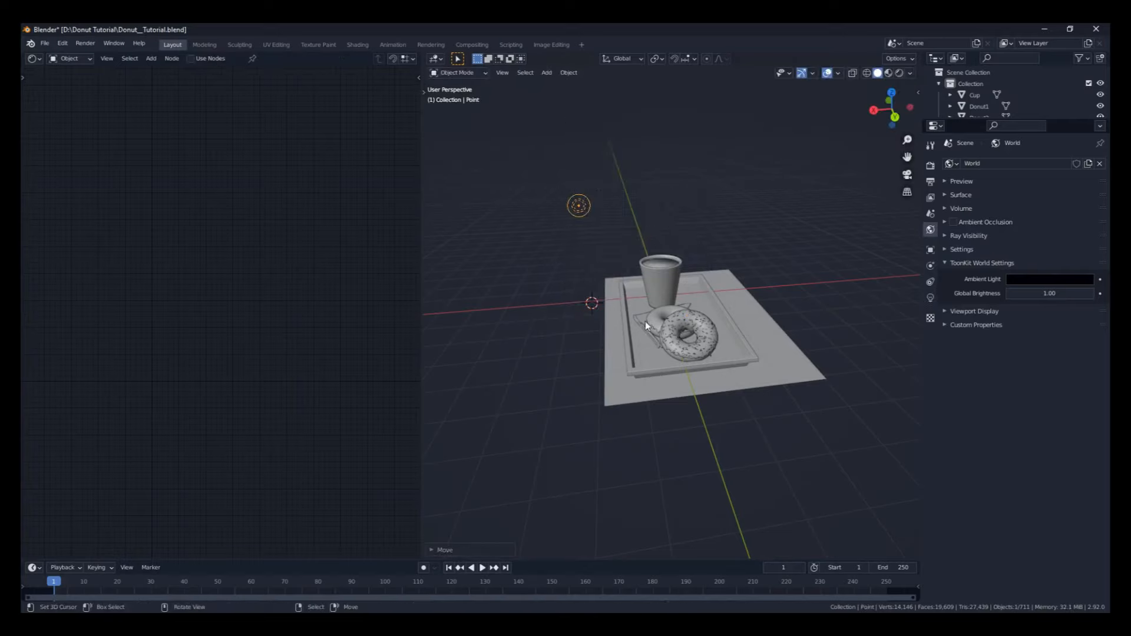
Step: Move the point light along the X axis out to the side of the tray
{"action": "middle_click_drag", "start_coordinate": [685, 335], "coordinate": [821, 359]}
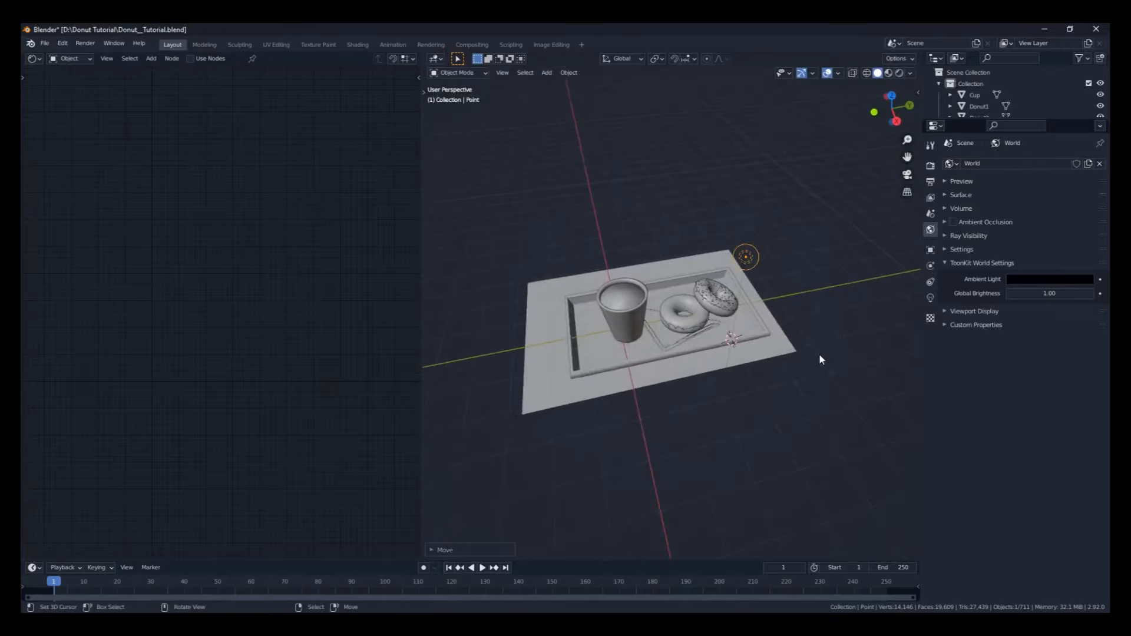
{"action": "key", "text": "g"}
{"action": "key", "text": "x"}
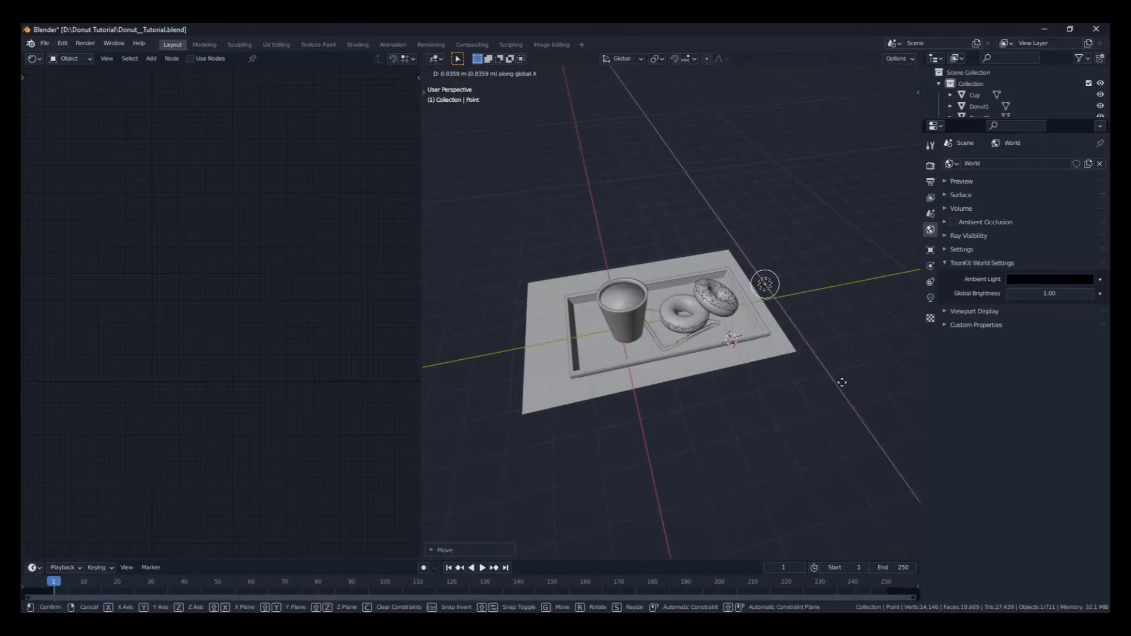
{"action": "left_click", "coordinate": [633, 428]}
{"action": "middle_click_drag", "start_coordinate": [747, 385], "coordinate": [617, 349]}
{"action": "key", "text": "a"}
{"action": "key", "text": "g"}
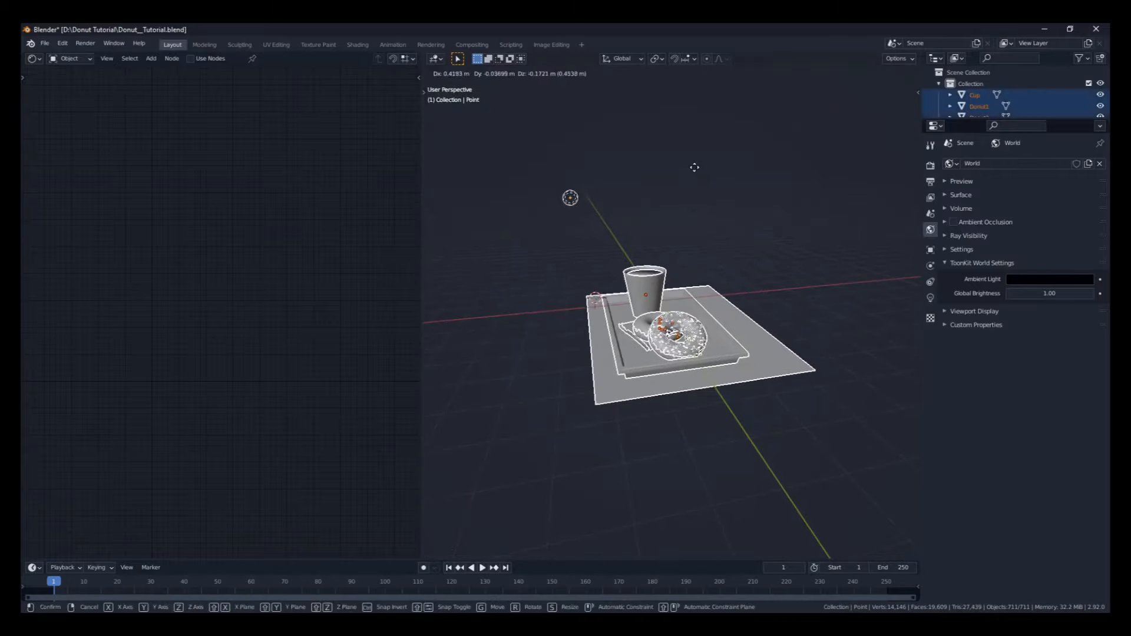
{"action": "right_click", "coordinate": [694, 167]}
Step: Reposition the point light freely from two view angles so it sits above and away from the cup's side, and deselect everything
{"action": "right_click", "coordinate": [591, 195]}
{"action": "key", "text": "g"}
{"action": "left_click", "coordinate": [666, 197]}
{"action": "key", "text": "alt+a"}
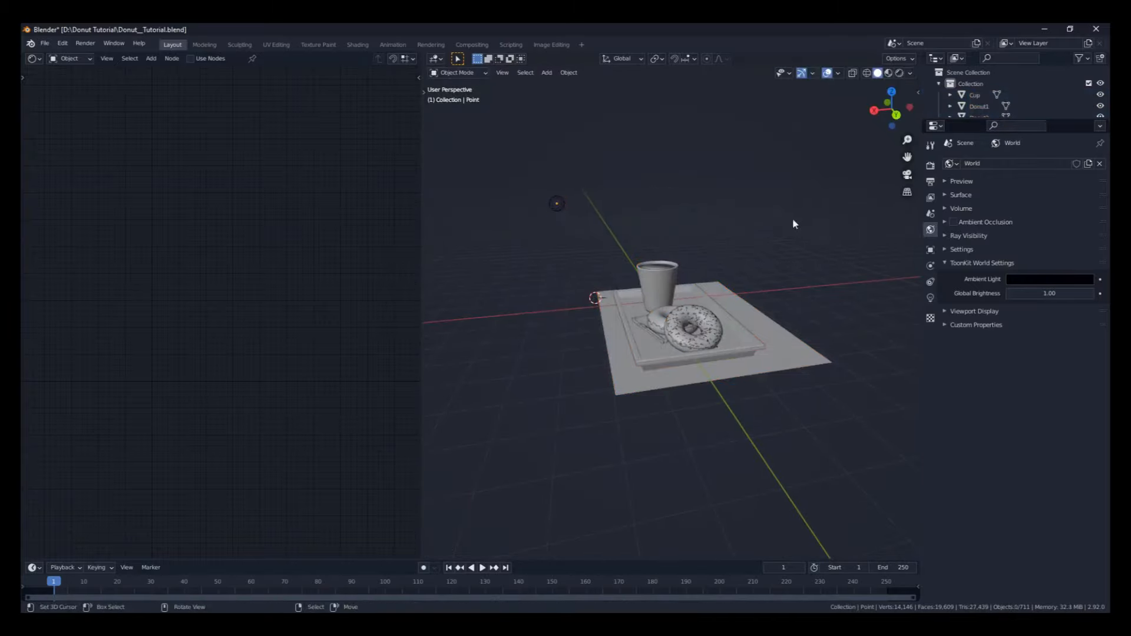
{"action": "middle_click_drag", "start_coordinate": [795, 220], "coordinate": [392, 363]}
{"action": "left_click", "coordinate": [733, 433]}
{"action": "key", "text": "g"}
{"action": "left_click", "coordinate": [708, 403]}
{"action": "key", "text": "alt+a"}
Step: Preview the point light's effect around the cup in rendered shading, and return to solid shading
{"action": "middle_click_drag", "start_coordinate": [763, 411], "coordinate": [898, 108]}
{"action": "left_click", "coordinate": [899, 73]}
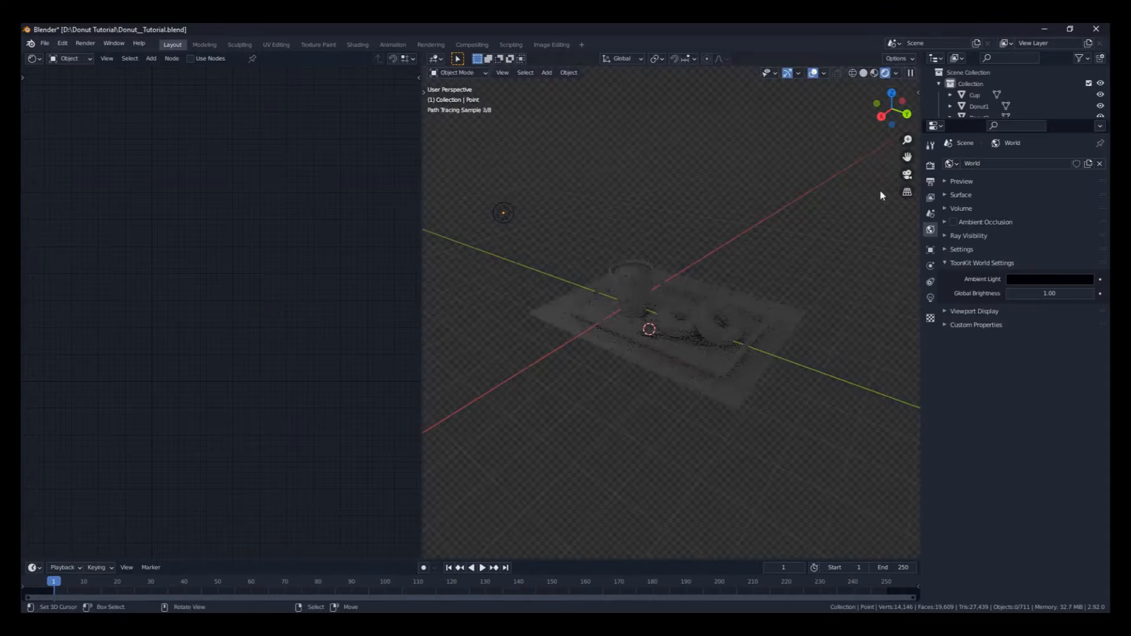
{"action": "scroll", "coordinate": [602, 229], "scroll_direction": "up", "scroll_amount": 5}
{"action": "middle_click_drag", "start_coordinate": [642, 270], "coordinate": [874, 303], "text": "shift"}
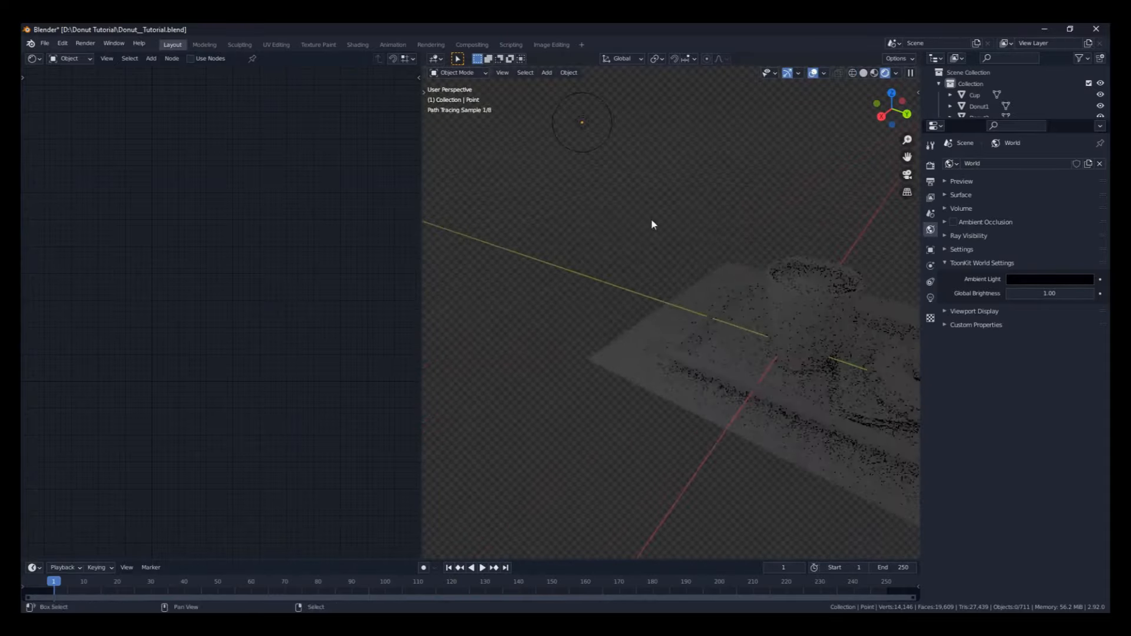
{"action": "middle_click_drag", "start_coordinate": [796, 331], "coordinate": [734, 284]}
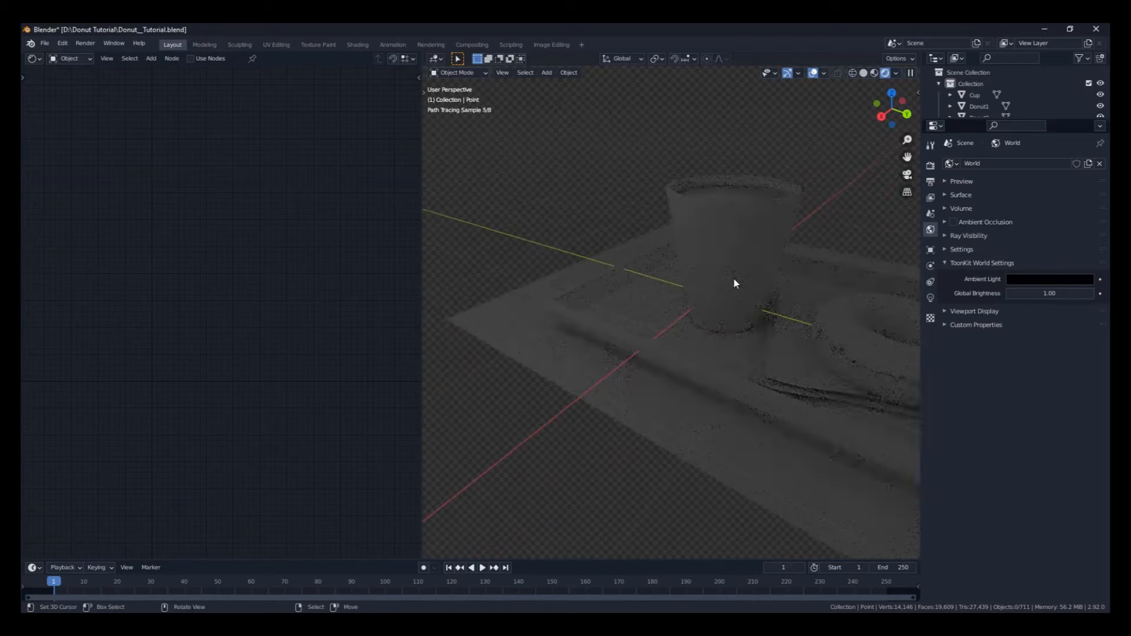
{"action": "scroll", "coordinate": [735, 284], "scroll_direction": "down", "scroll_amount": 5}
{"action": "left_click", "coordinate": [864, 73]}
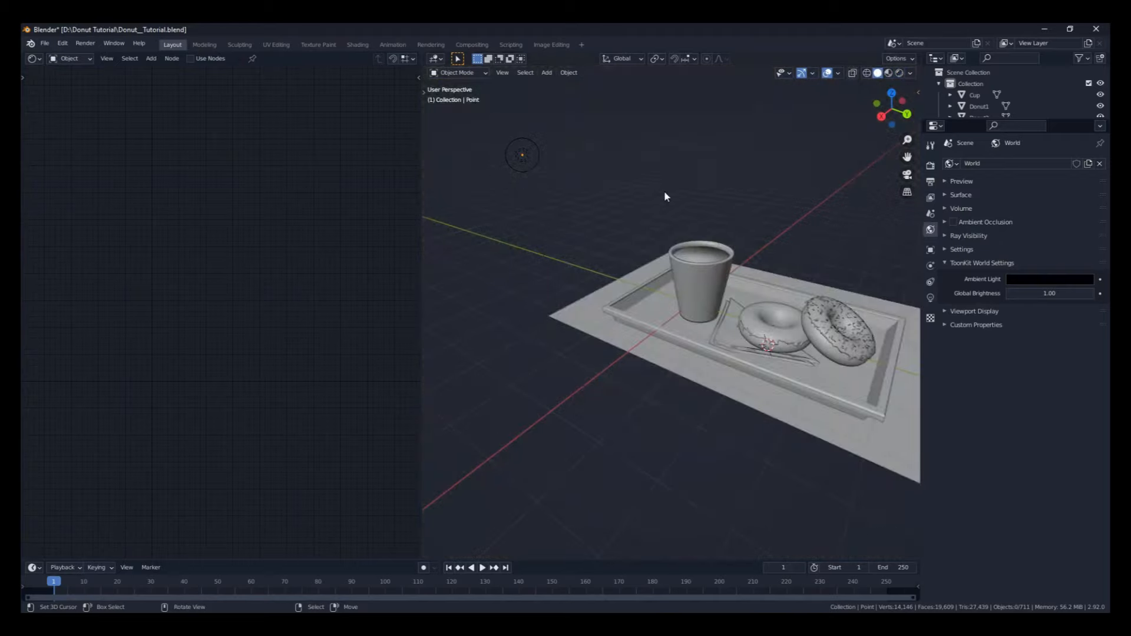
Step: Select the cup and create a new material for it in the Shader Editor
{"action": "middle_click_drag", "start_coordinate": [691, 206], "coordinate": [654, 281], "text": "shift"}
{"action": "left_click", "coordinate": [659, 310]}
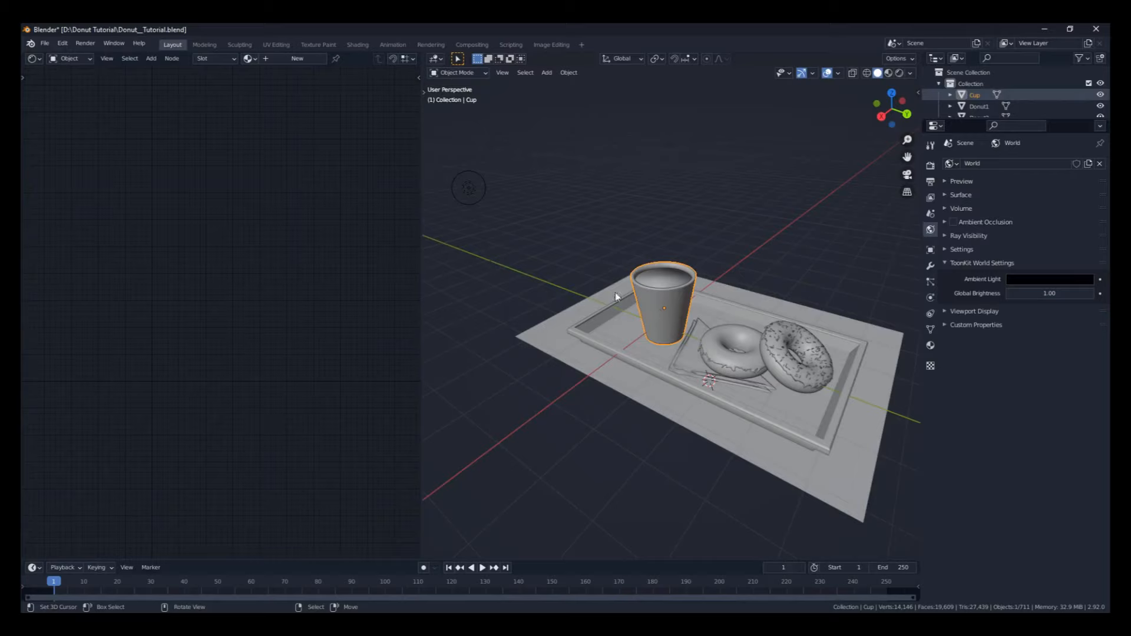
{"action": "left_click", "coordinate": [292, 59]}
{"action": "scroll", "coordinate": [212, 398], "scroll_direction": "up", "scroll_amount": 9}
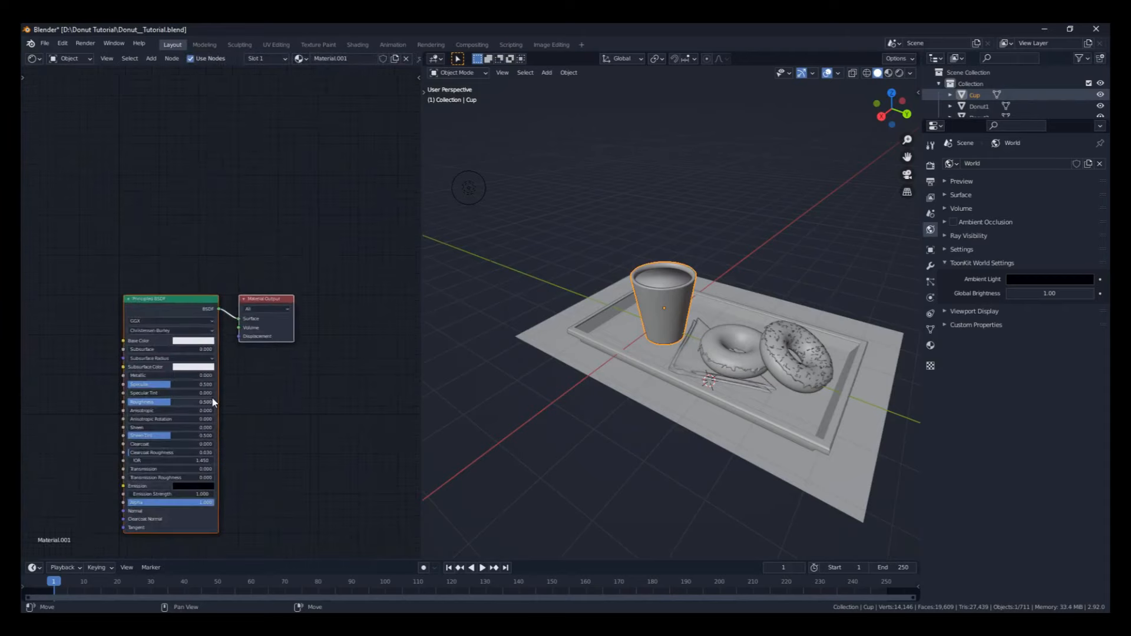
{"action": "middle_click_drag", "start_coordinate": [222, 383], "coordinate": [264, 265]}
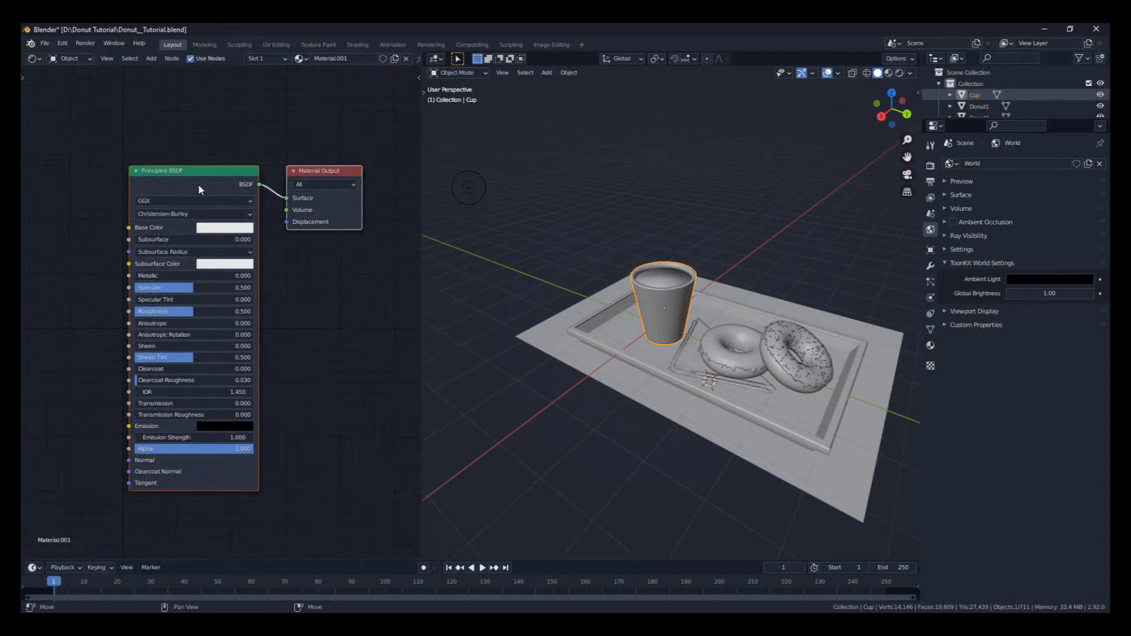
Step: Replace the Principled BSDF node with a ToonKit EasyToon node and connect its Output to the Material Output's Surface
{"action": "left_click", "coordinate": [199, 185]}
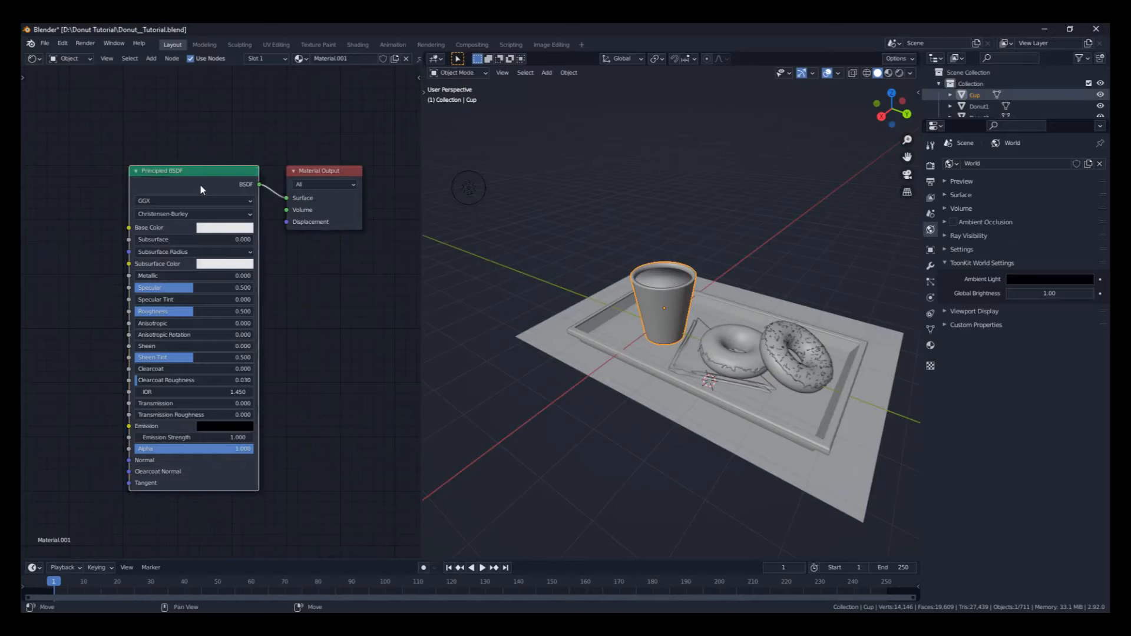
{"action": "key", "text": "x"}
{"action": "key", "text": "shift+a"}
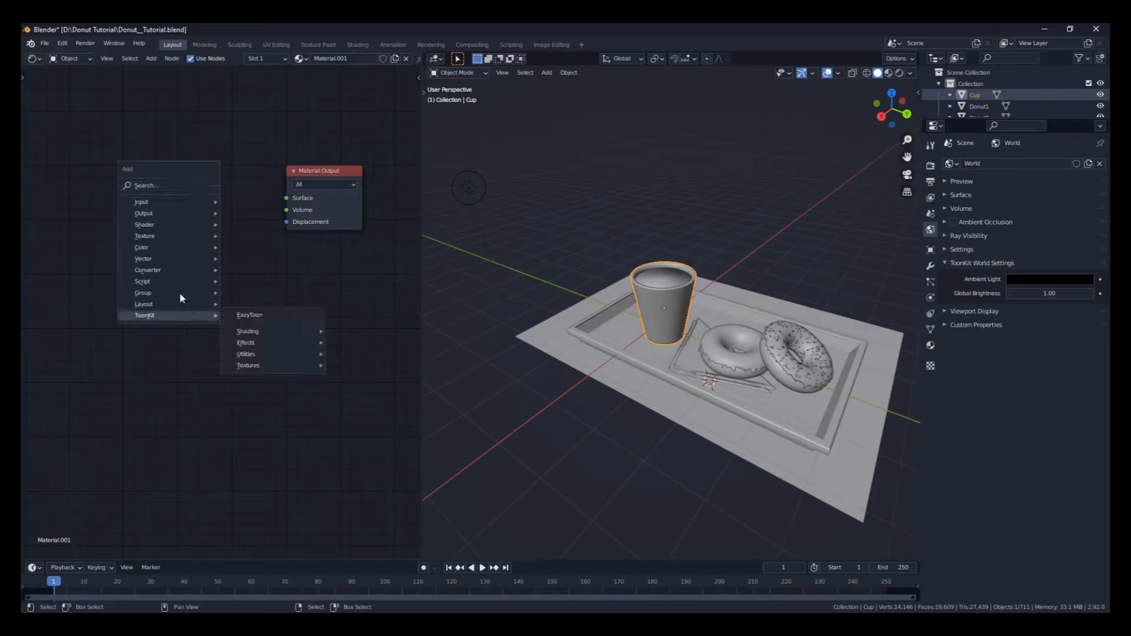
{"action": "left_click", "coordinate": [152, 58]}
{"action": "mouse_move", "coordinate": [177, 201]}
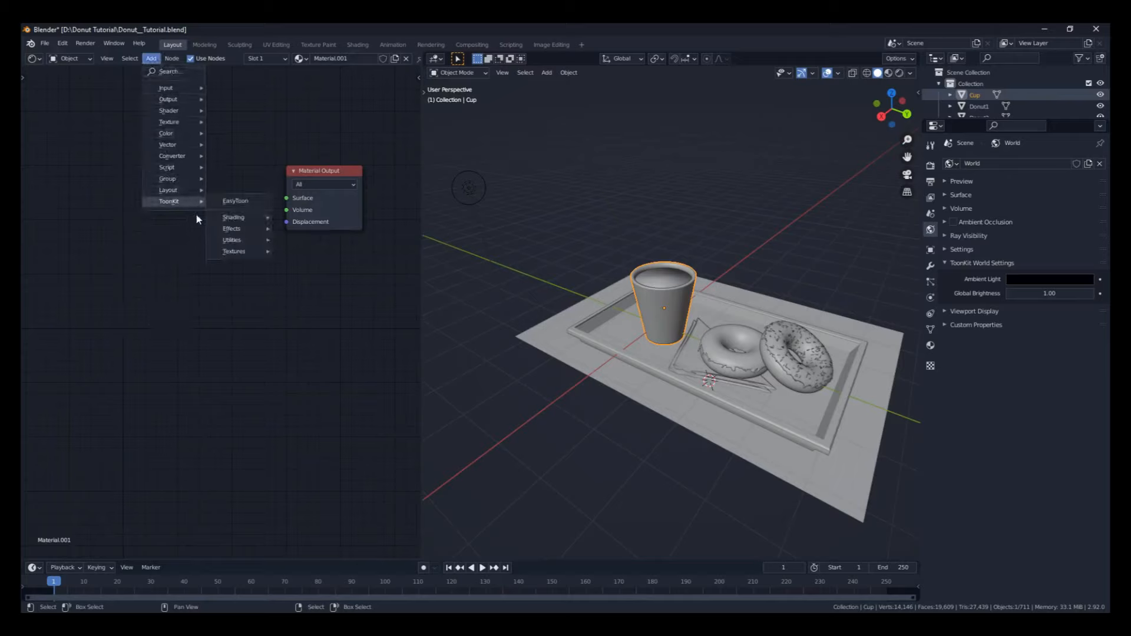
{"action": "left_click", "coordinate": [247, 206]}
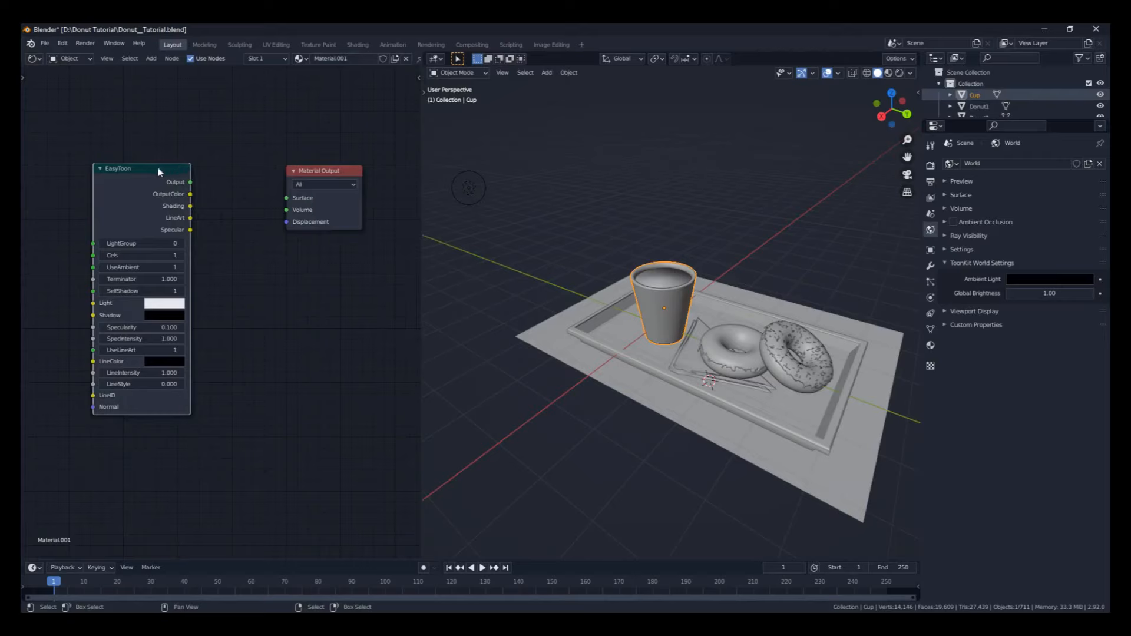
{"action": "left_click_drag", "start_coordinate": [168, 184], "coordinate": [287, 198]}
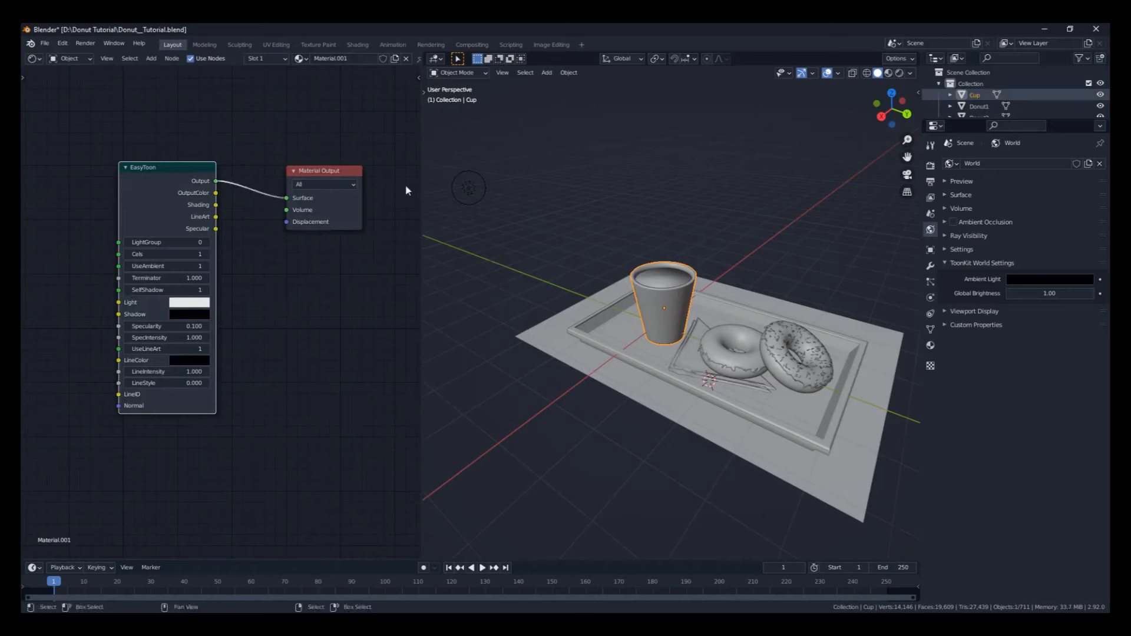
Step: Switch the 3D viewport to rendered shading and examine the toon-shaded cup and its surroundings from near and far
{"action": "left_click", "coordinate": [900, 72]}
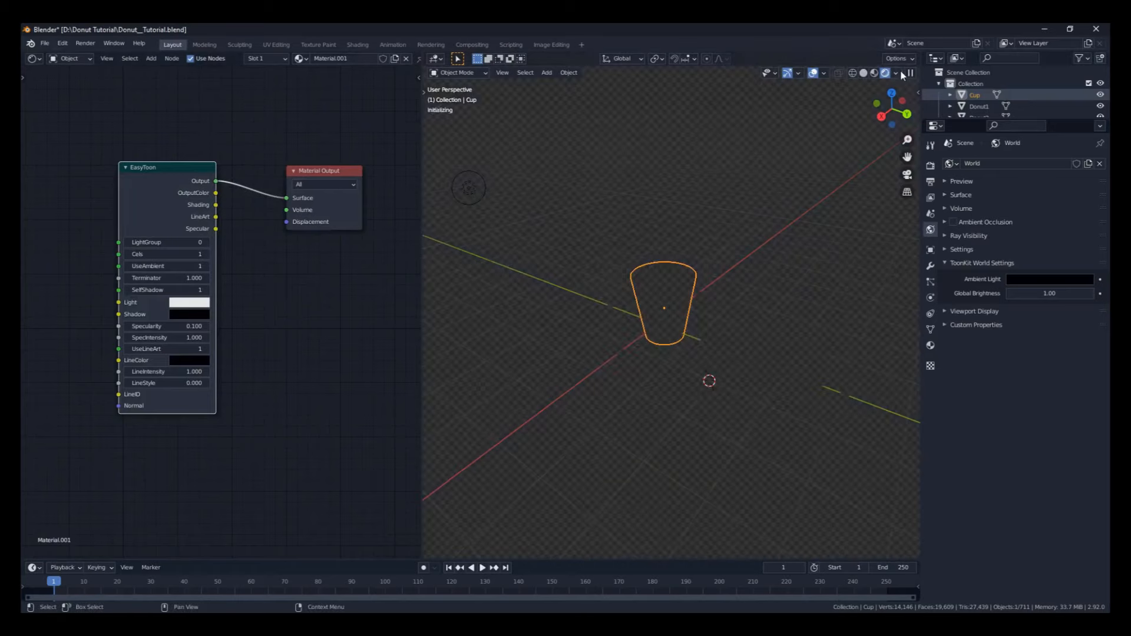
{"action": "middle_click_drag", "start_coordinate": [699, 249], "coordinate": [701, 237]}
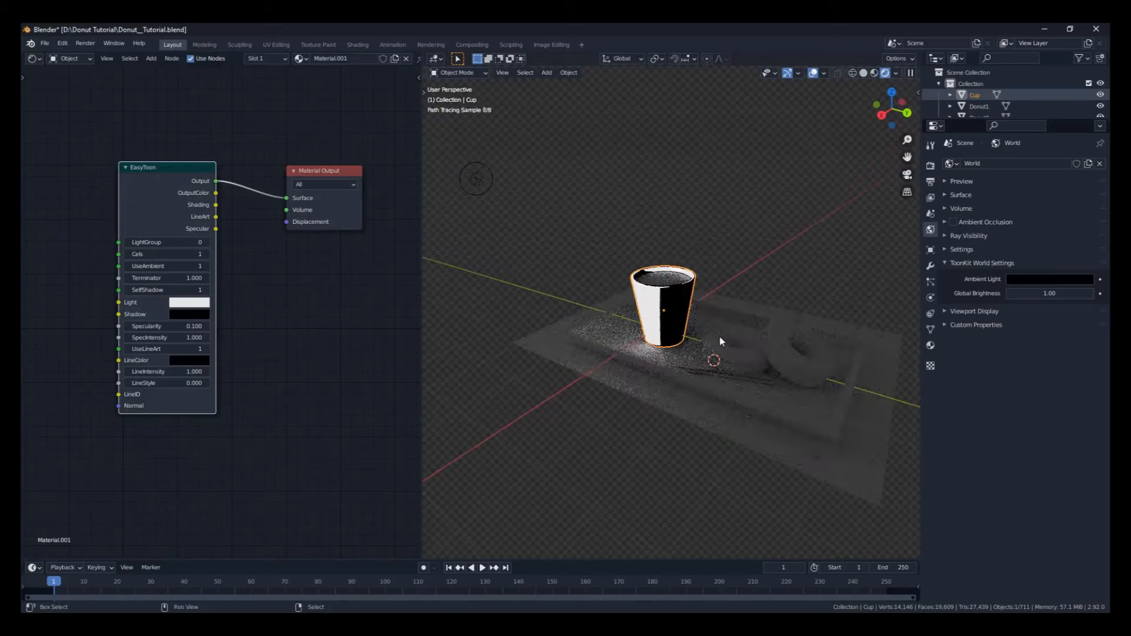
{"action": "scroll", "coordinate": [720, 342], "scroll_direction": "up", "scroll_amount": 6}
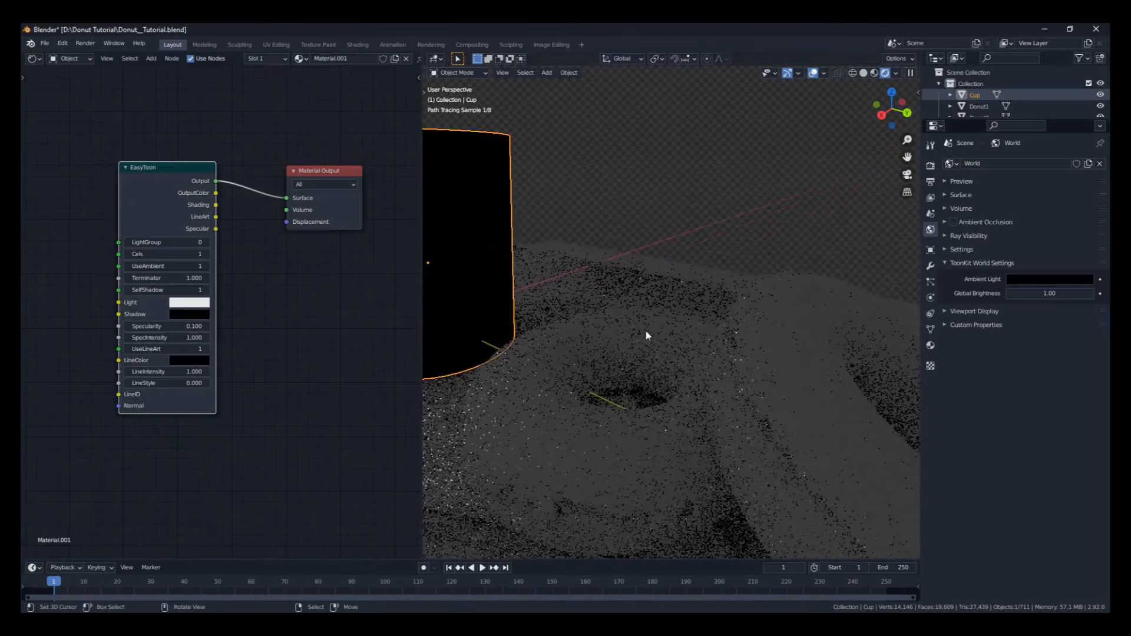
{"action": "scroll", "coordinate": [648, 327], "scroll_direction": "down", "scroll_amount": 3}
{"action": "middle_click_drag", "start_coordinate": [678, 370], "coordinate": [744, 305], "text": "shift"}
{"action": "scroll", "coordinate": [648, 324], "scroll_direction": "up", "scroll_amount": 5}
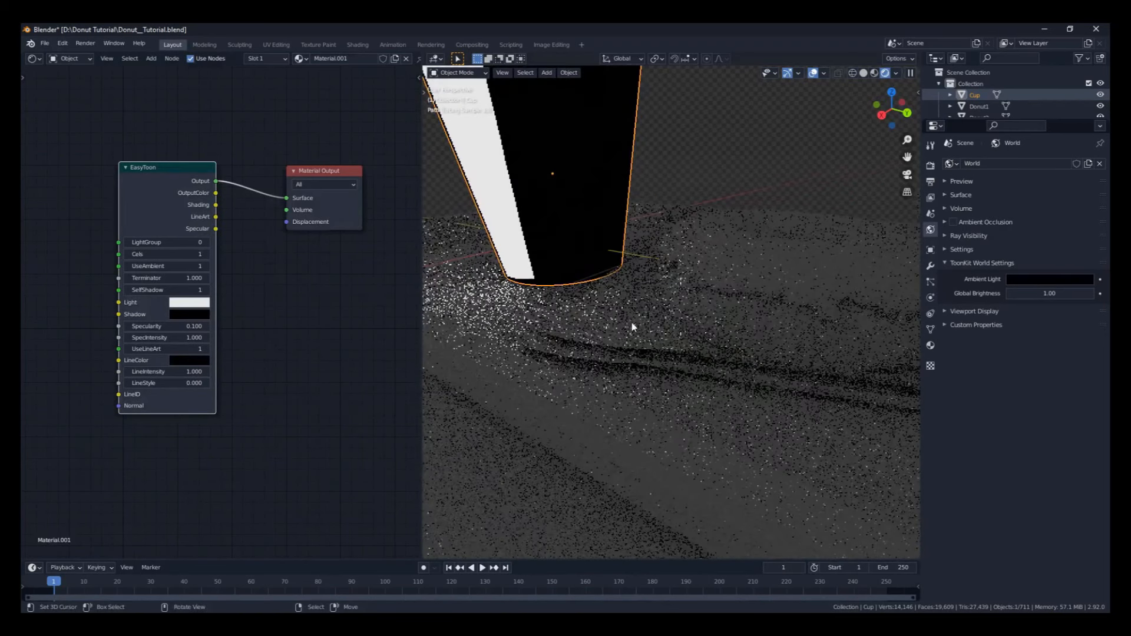
{"action": "scroll", "coordinate": [628, 327], "scroll_direction": "down", "scroll_amount": 4}
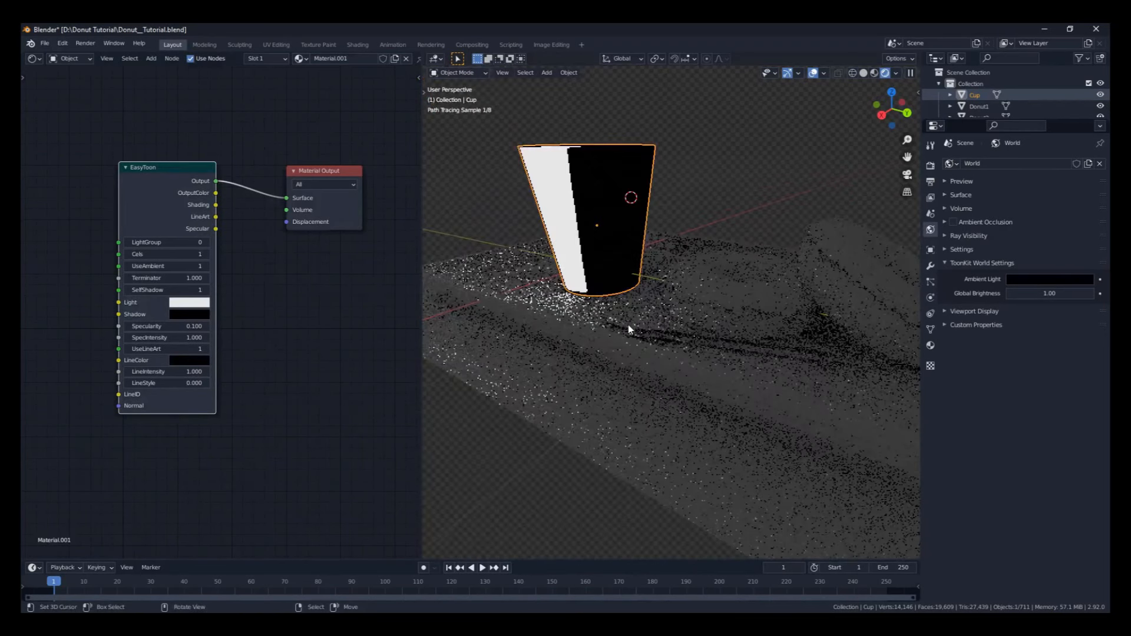
{"action": "mouse_move", "coordinate": [656, 336]}
{"action": "middle_mouse_down"}
{"action": "mouse_move", "coordinate": [706, 334]}
{"action": "mouse_move", "coordinate": [719, 381]}
{"action": "middle_mouse_up"}
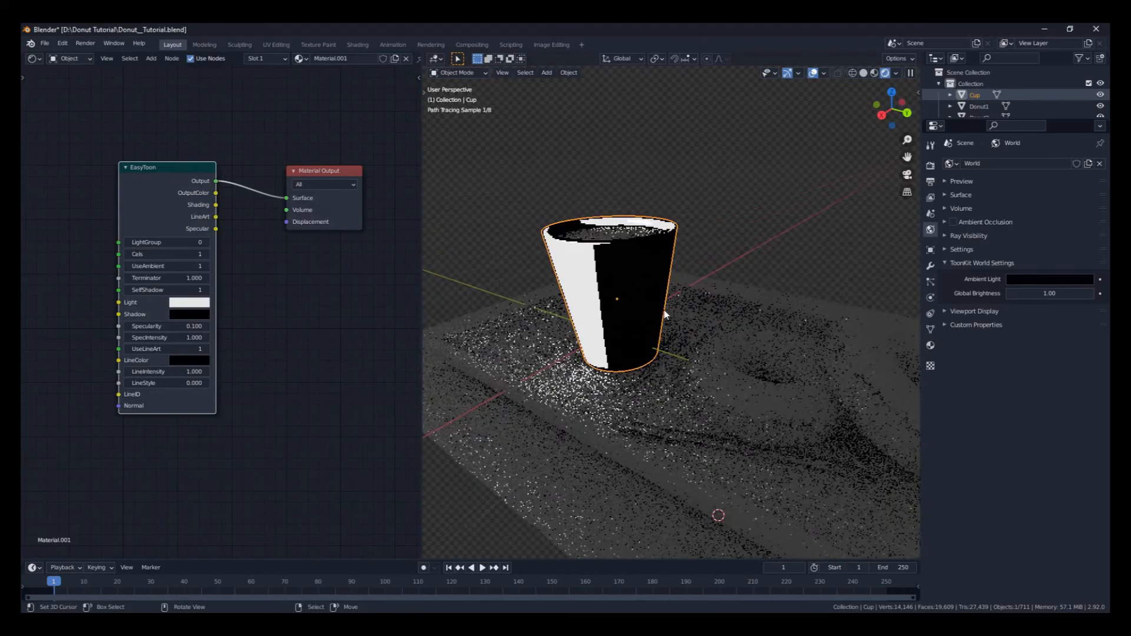
{"action": "scroll", "coordinate": [582, 398], "scroll_direction": "down", "scroll_amount": 3}
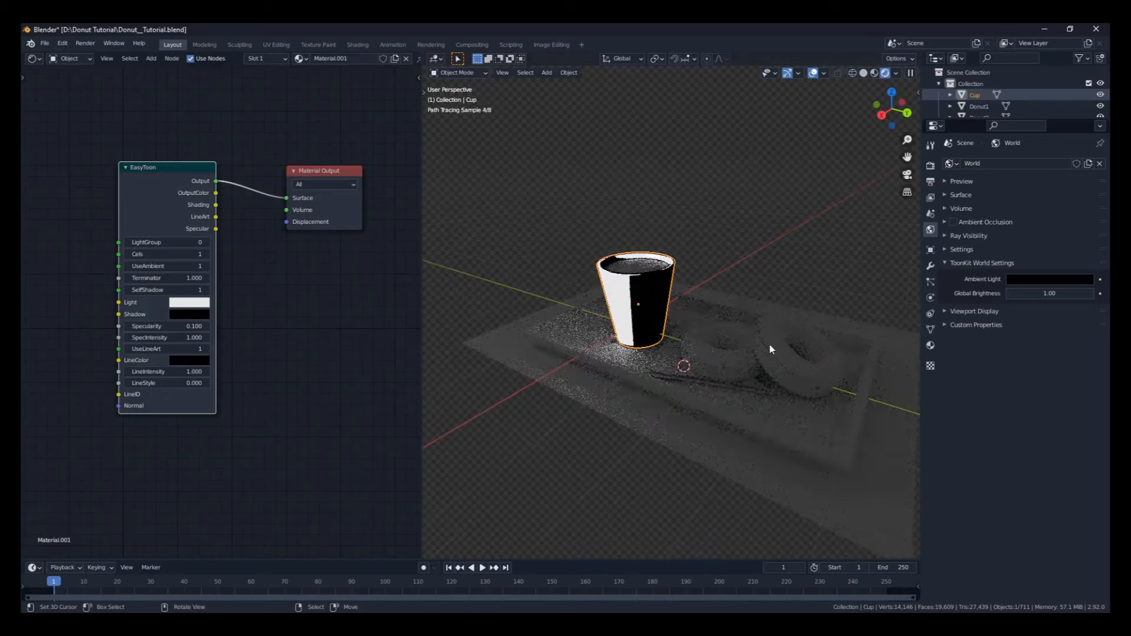
Step: Nudge the EasyToon node upward, isolate the cup in local view, and enlarge the node's settings in the Shader Editor
{"action": "mouse_move", "coordinate": [153, 180]}
{"action": "left_mouse_down"}
{"action": "mouse_move", "coordinate": [151, 170]}
{"action": "mouse_move", "coordinate": [155, 179]}
{"action": "left_mouse_up"}
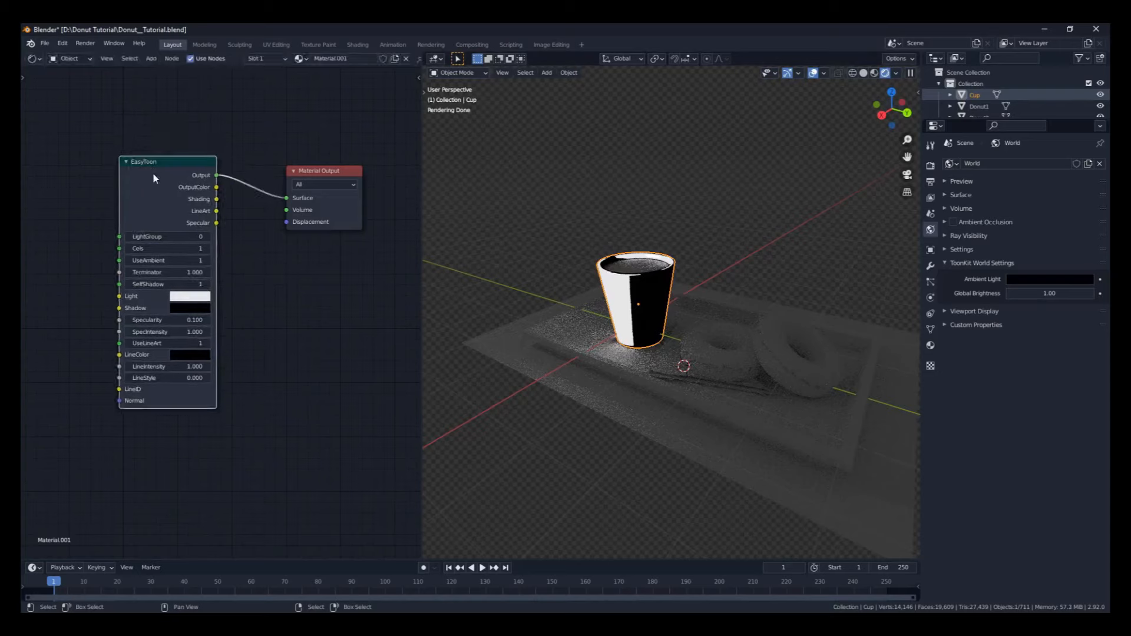
{"action": "left_click", "coordinate": [625, 301]}
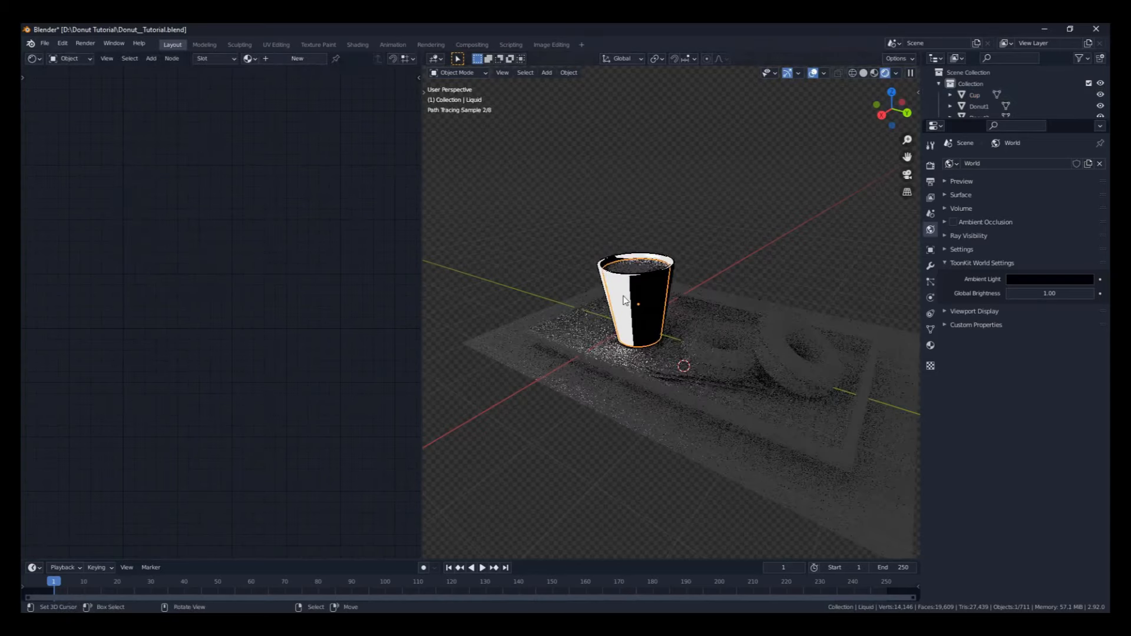
{"action": "left_click", "coordinate": [658, 271]}
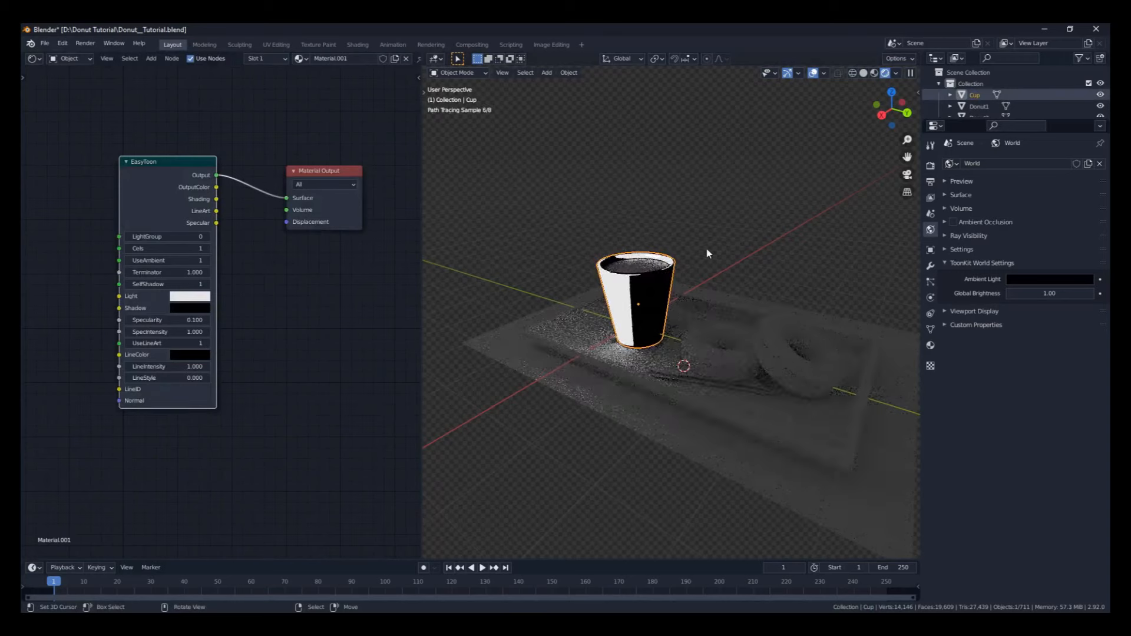
{"action": "key", "text": "KP_Divide"}
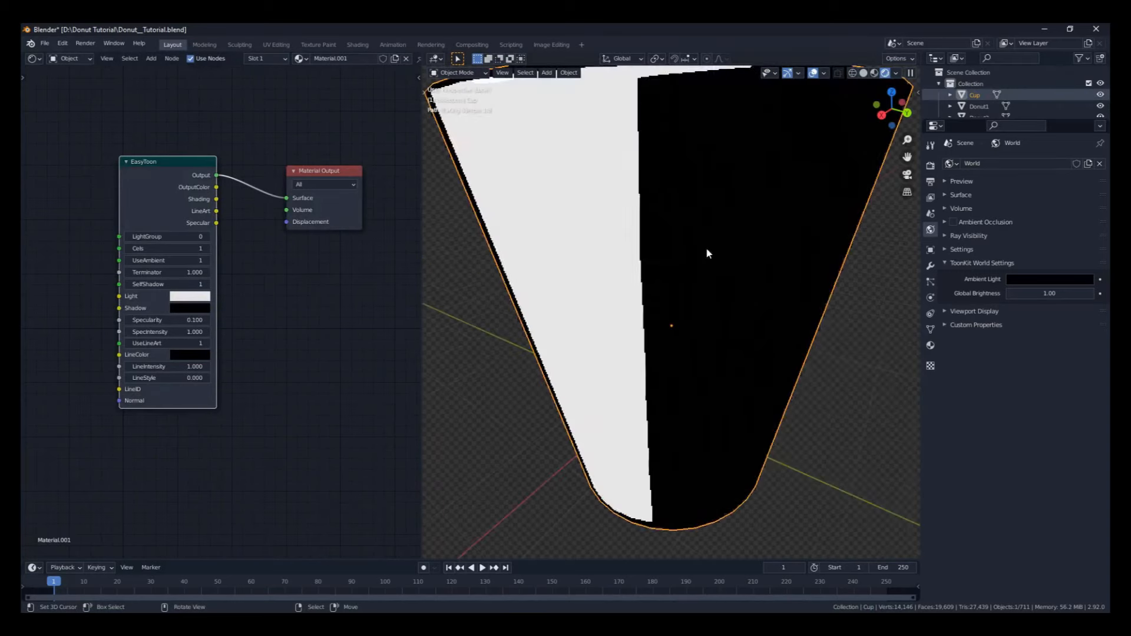
{"action": "scroll", "coordinate": [706, 252], "scroll_direction": "down", "scroll_amount": 5}
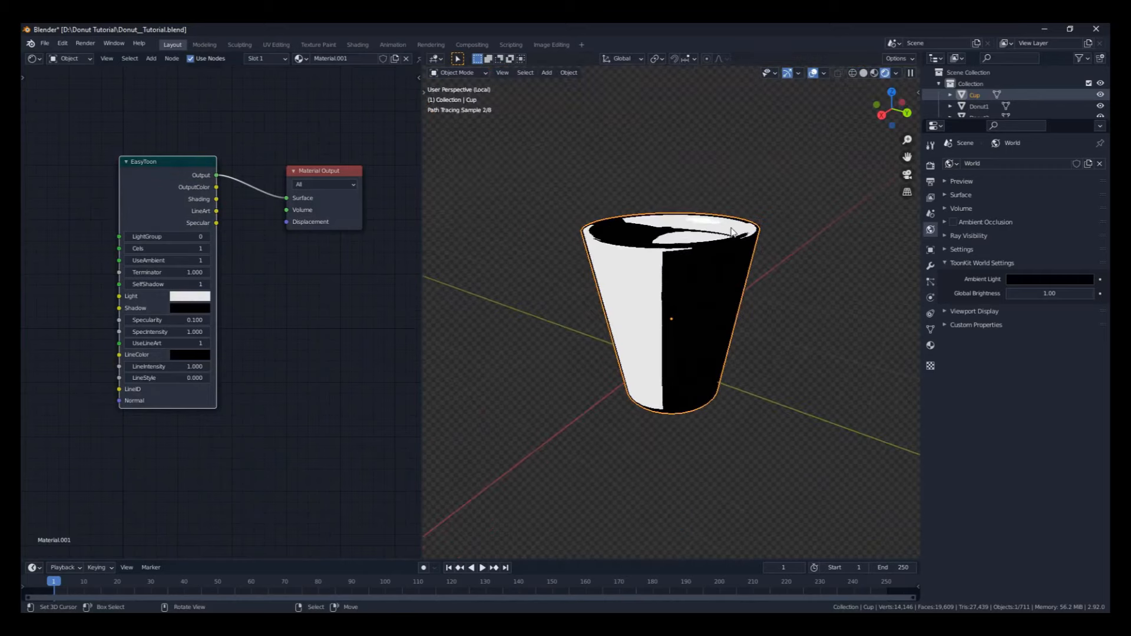
{"action": "middle_click_drag", "start_coordinate": [698, 263], "coordinate": [700, 213]}
{"action": "scroll", "coordinate": [263, 263], "scroll_direction": "up", "scroll_amount": 3}
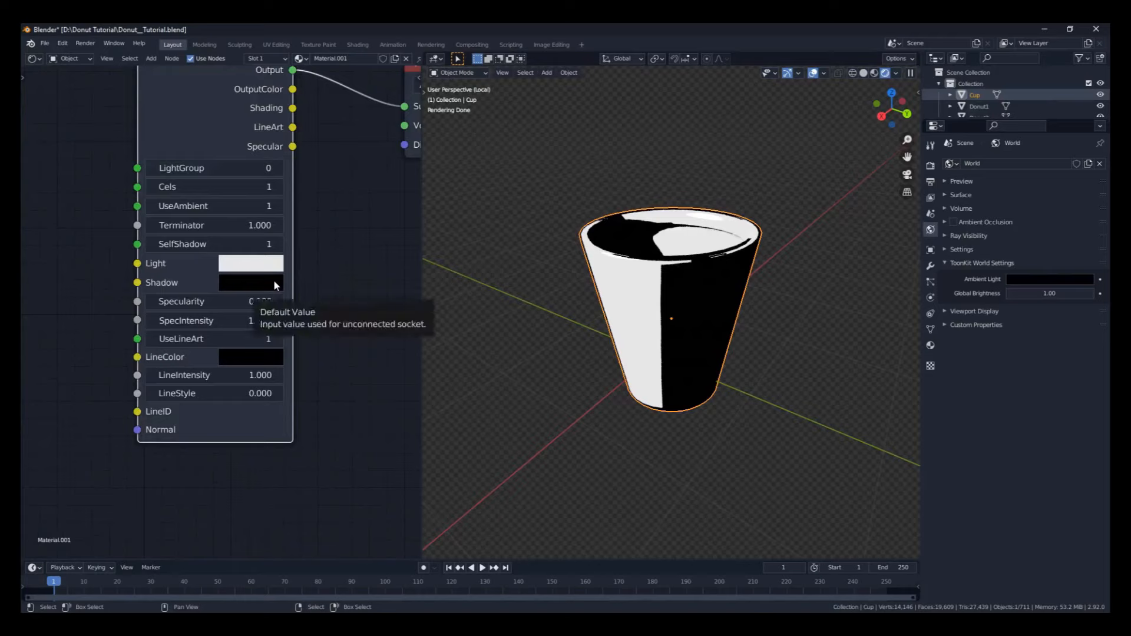
Step: Set the EasyToon node's Shadow colour to a light grey with a value of 0.537 and compare it with the Light colour
{"action": "left_click", "coordinate": [274, 284]}
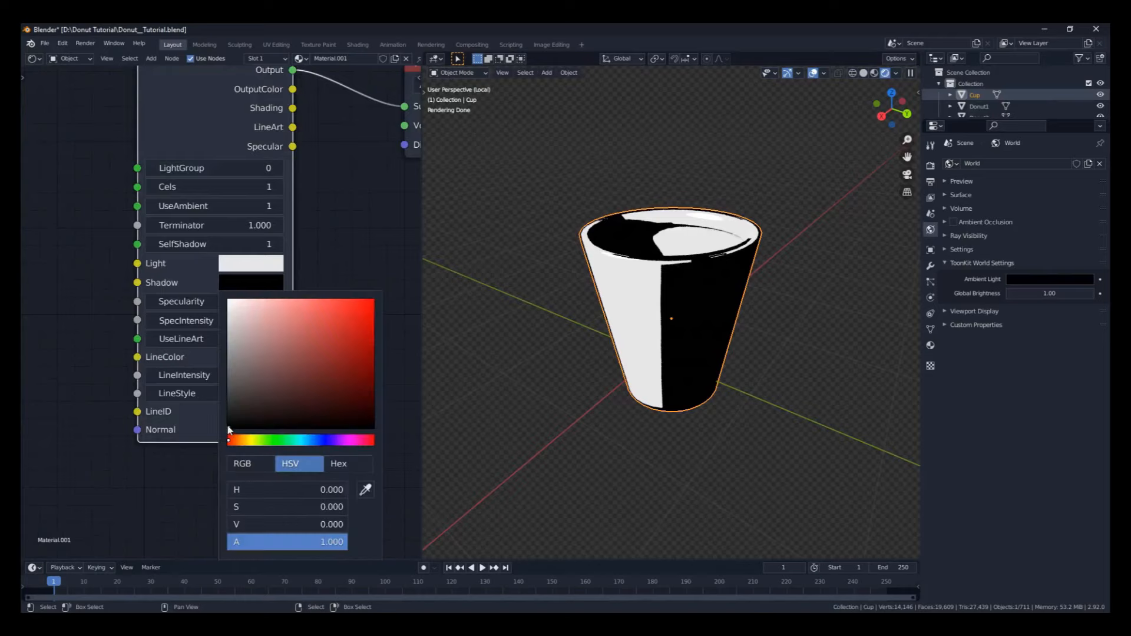
{"action": "left_click_drag", "start_coordinate": [230, 430], "coordinate": [229, 329]}
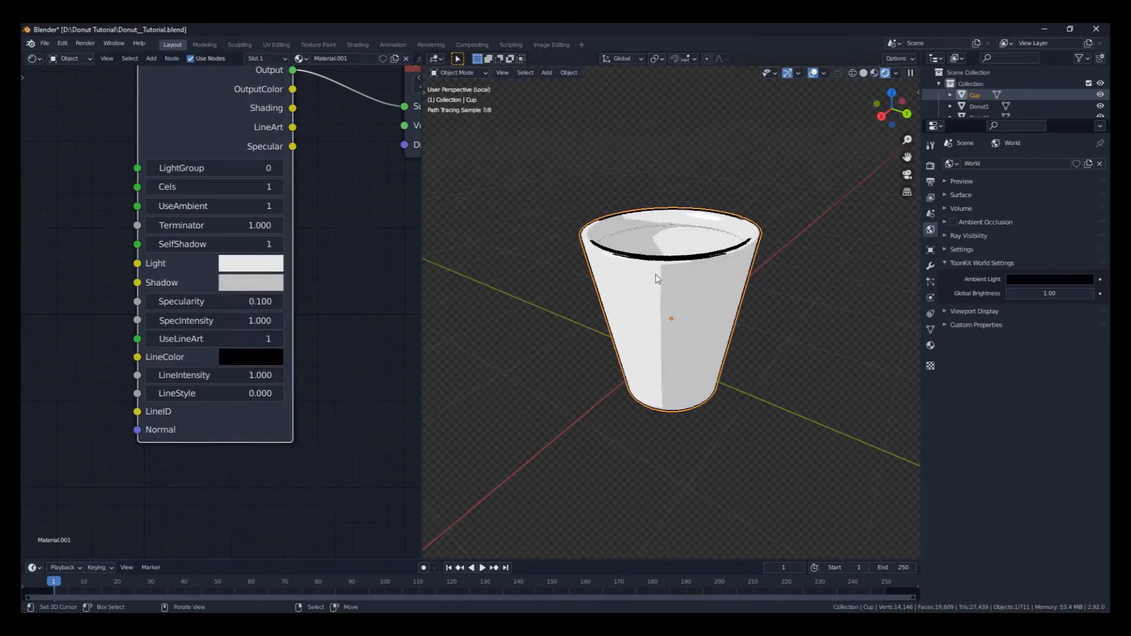
{"action": "left_click", "coordinate": [233, 263]}
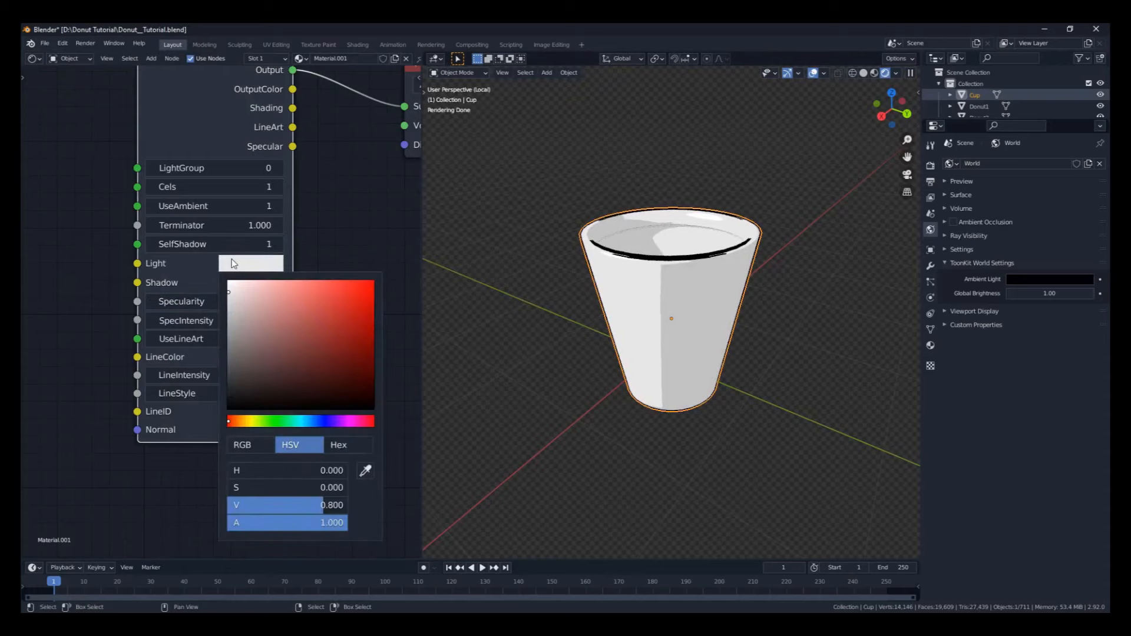
{"action": "left_click", "coordinate": [235, 283]}
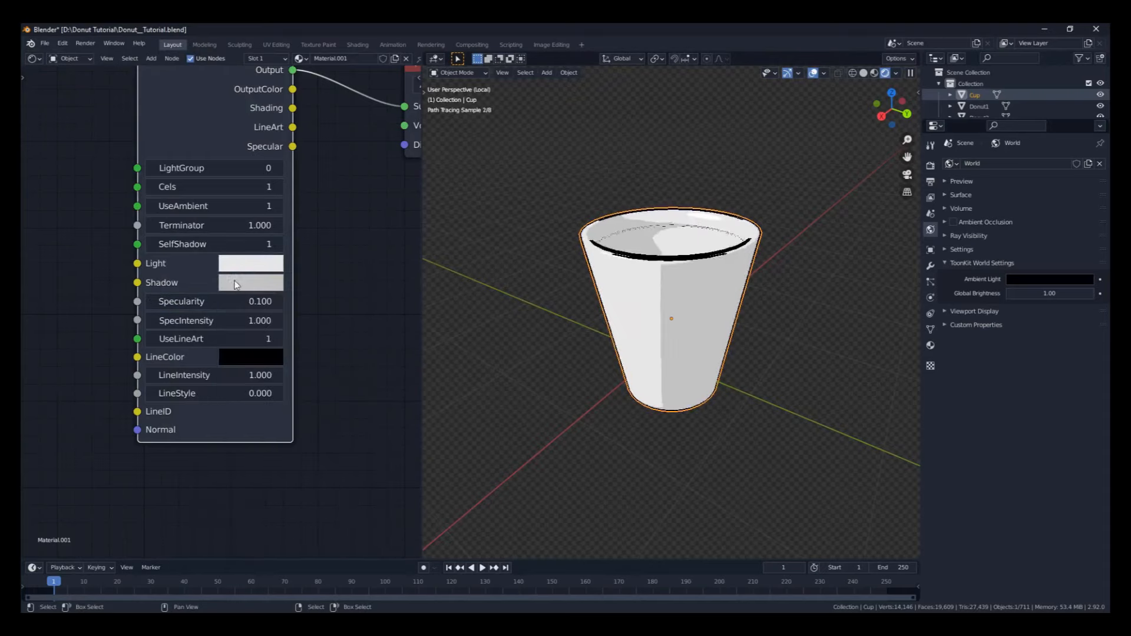
{"action": "left_click", "coordinate": [235, 283]}
{"action": "left_click", "coordinate": [233, 284]}
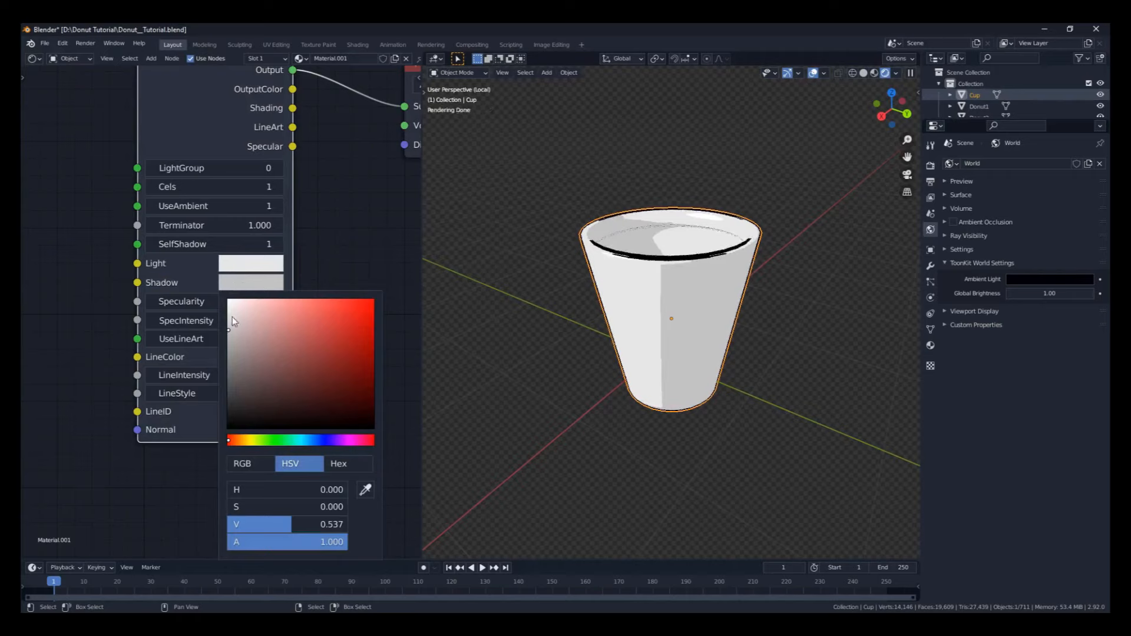
Step: Raise the EasyToon node's Cels to 6 and darken its Shadow colour to a dark grey
{"action": "middle_click_drag", "start_coordinate": [323, 246], "coordinate": [316, 328]}
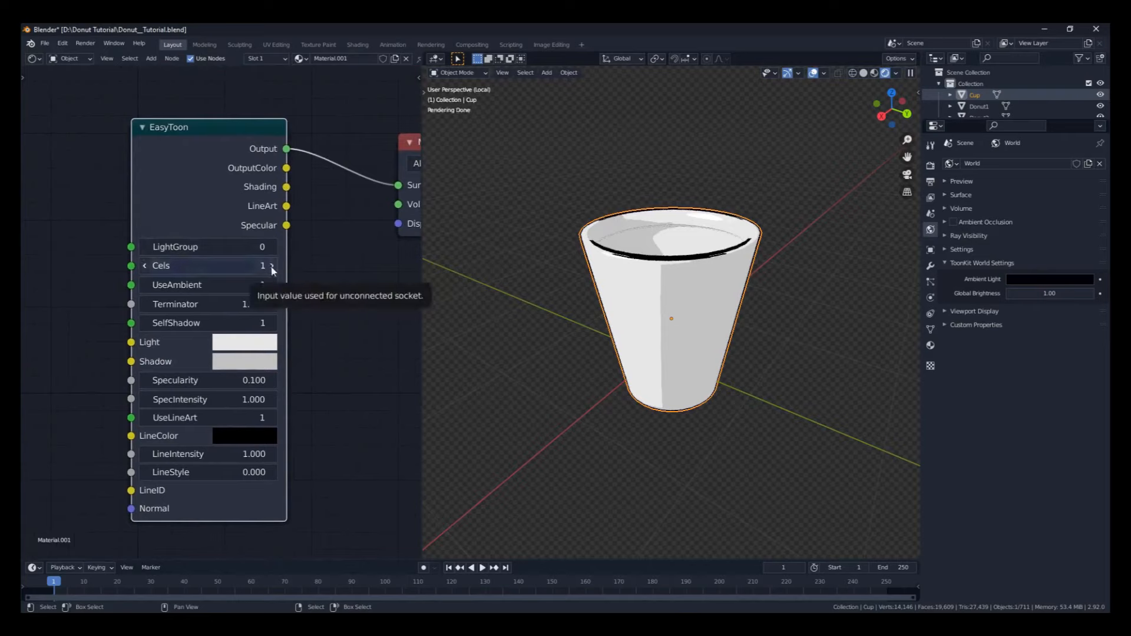
{"action": "left_click", "coordinate": [272, 266]}
{"action": "left_click", "coordinate": [272, 266]}
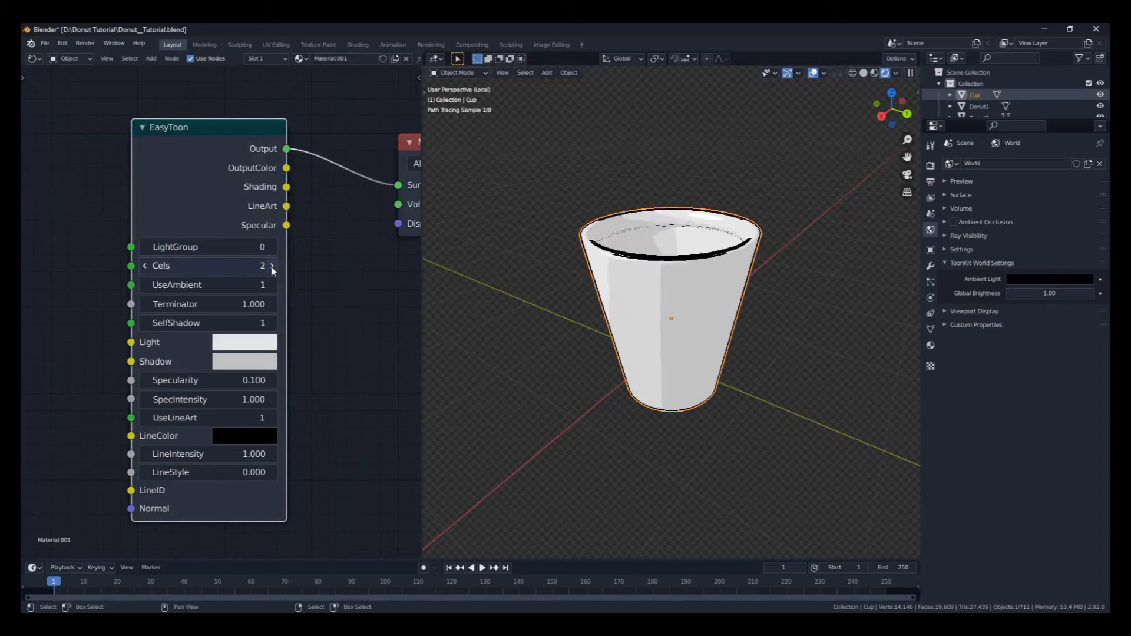
{"action": "left_click", "coordinate": [271, 266]}
{"action": "left_click", "coordinate": [272, 266]}
{"action": "left_click", "coordinate": [271, 266]}
{"action": "middle_click_drag", "start_coordinate": [684, 342], "coordinate": [645, 282]}
{"action": "scroll", "coordinate": [642, 277], "scroll_direction": "up", "scroll_amount": 4}
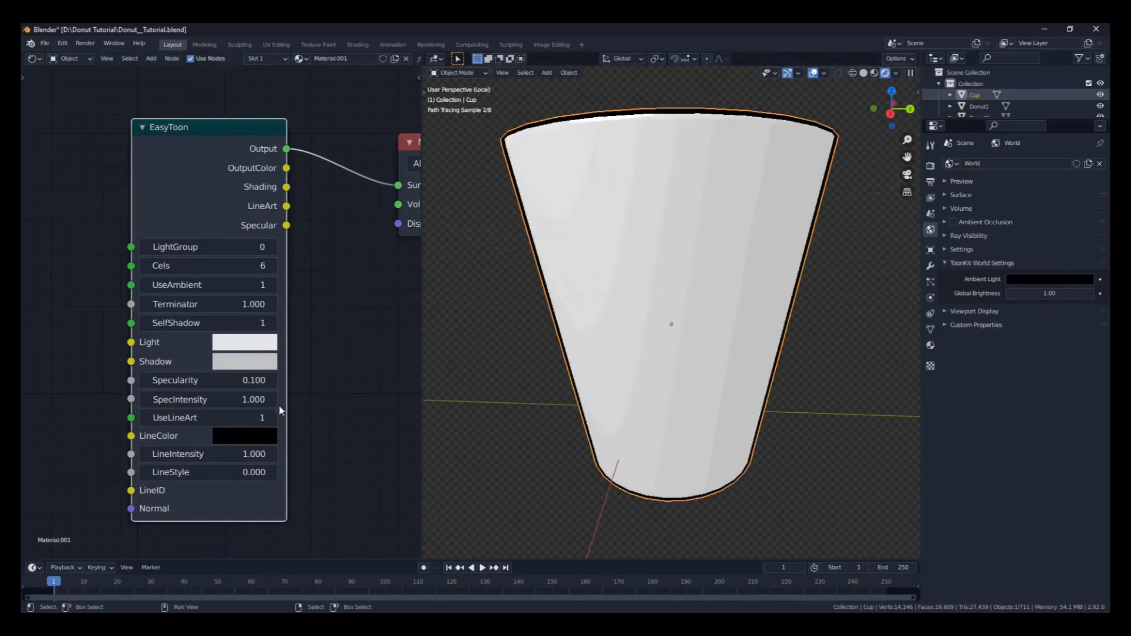
{"action": "left_click", "coordinate": [249, 357]}
{"action": "left_click_drag", "start_coordinate": [224, 127], "coordinate": [222, 198]}
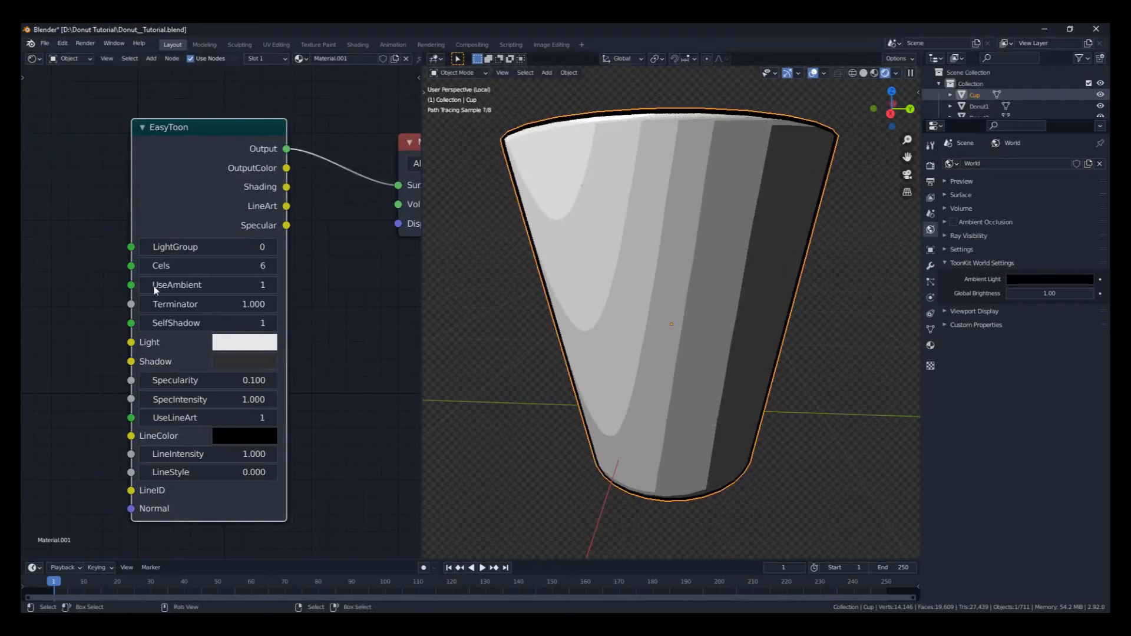
Step: Reduce Cels to 0 to compare the cup's smooth shading from several angles, and set it back to 1
{"action": "left_click", "coordinate": [191, 261]}
{"action": "key", "text": "Return"}
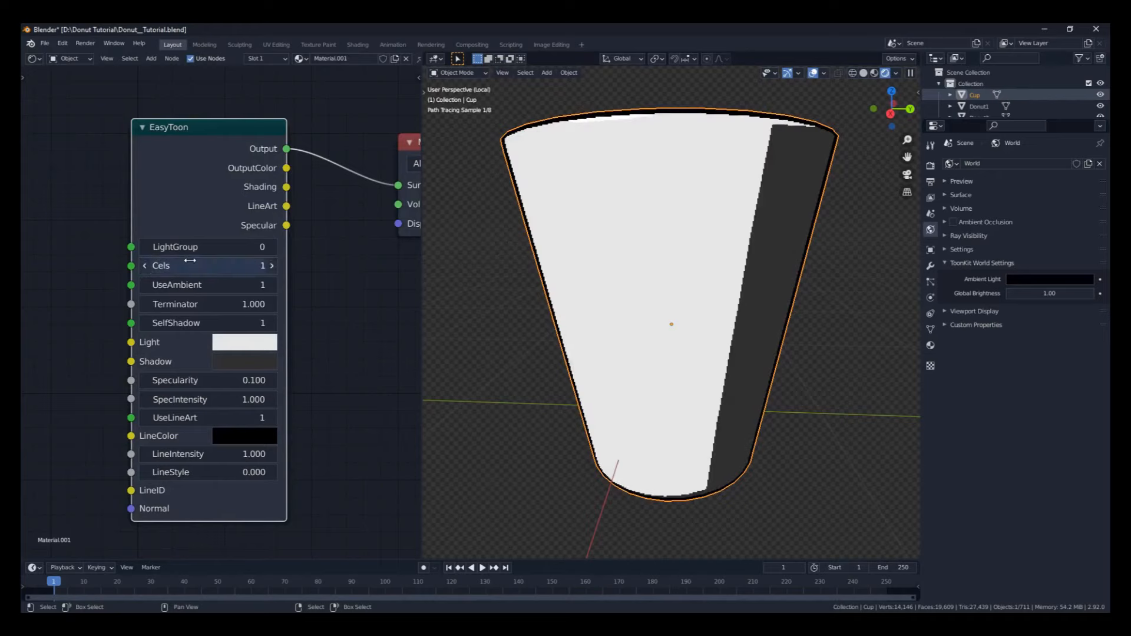
{"action": "left_click", "coordinate": [145, 267]}
{"action": "scroll", "coordinate": [603, 282], "scroll_direction": "down", "scroll_amount": 5}
{"action": "middle_click_drag", "start_coordinate": [603, 281], "coordinate": [666, 319]}
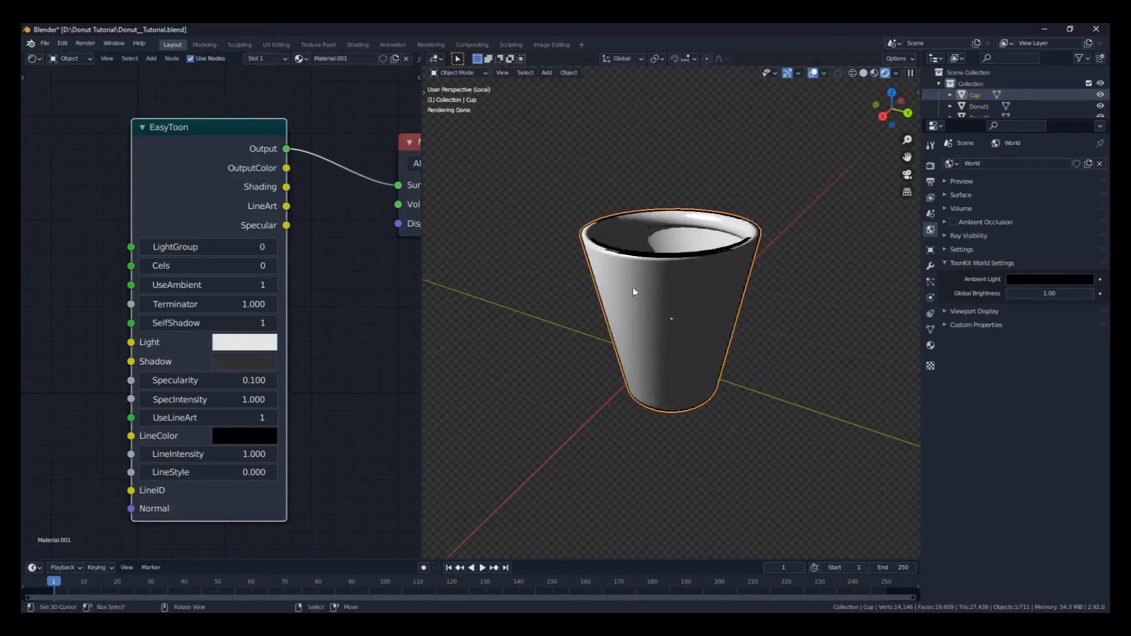
{"action": "middle_click_drag", "start_coordinate": [790, 330], "coordinate": [784, 298]}
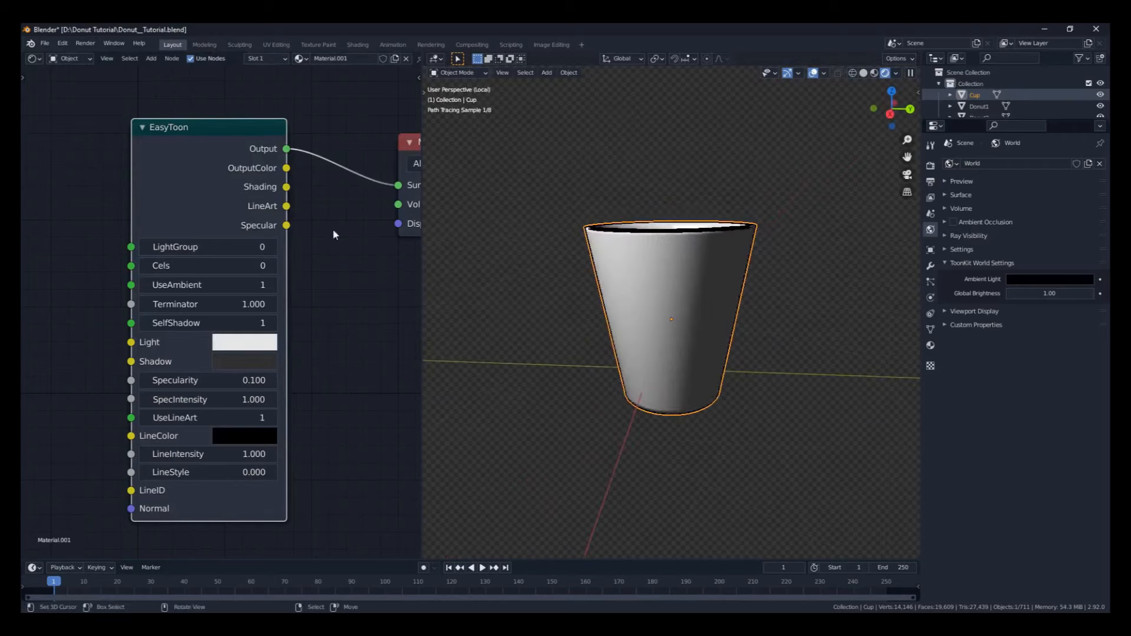
{"action": "left_click", "coordinate": [271, 266]}
{"action": "middle_click_drag", "start_coordinate": [699, 315], "coordinate": [684, 317]}
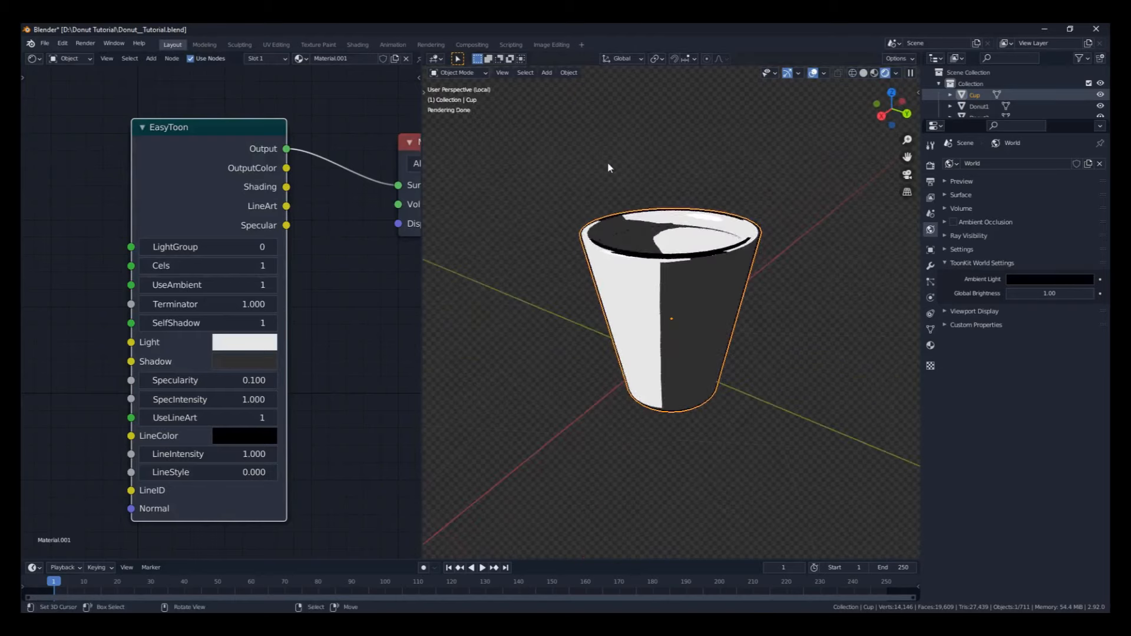
Step: Switch SelfShadow to 0 and back to 1 to compare the shadow inside the cup
{"action": "left_click", "coordinate": [144, 326]}
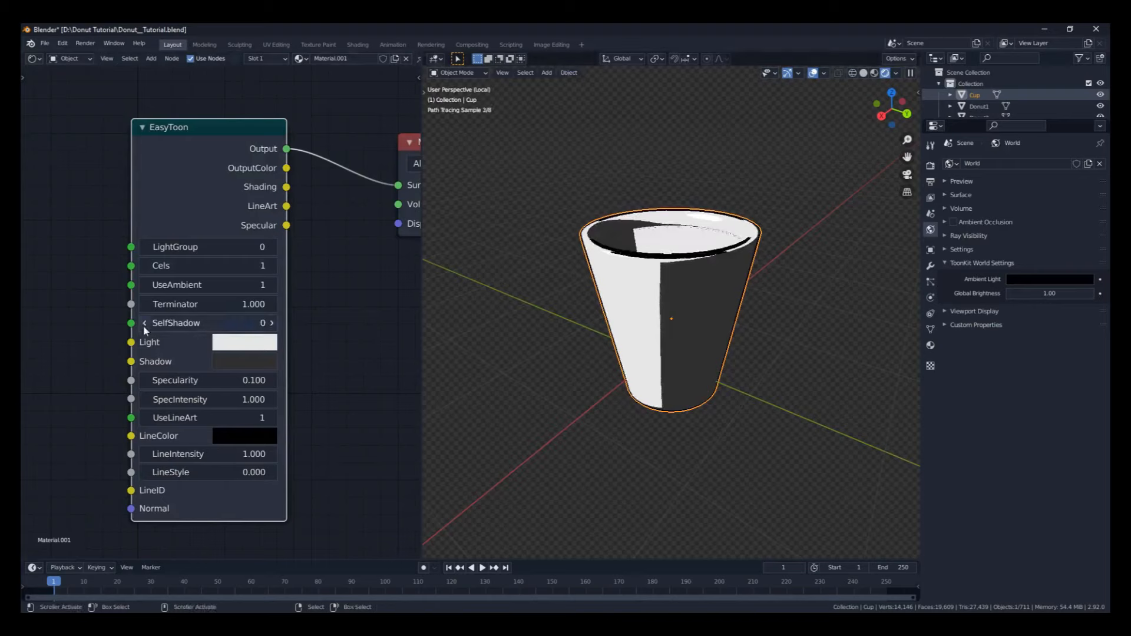
{"action": "left_click", "coordinate": [271, 323]}
{"action": "middle_click_drag", "start_coordinate": [736, 253], "coordinate": [655, 264]}
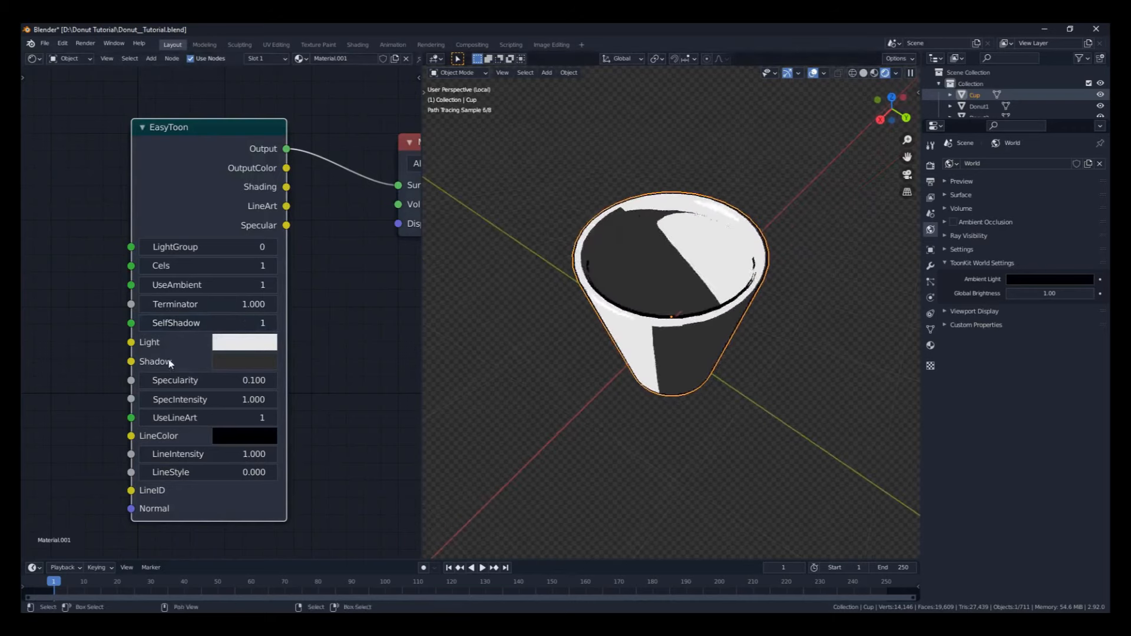
Step: Set the EasyToon node's SelfShadow to 0 and check the cup's interior and side
{"action": "left_click", "coordinate": [148, 323]}
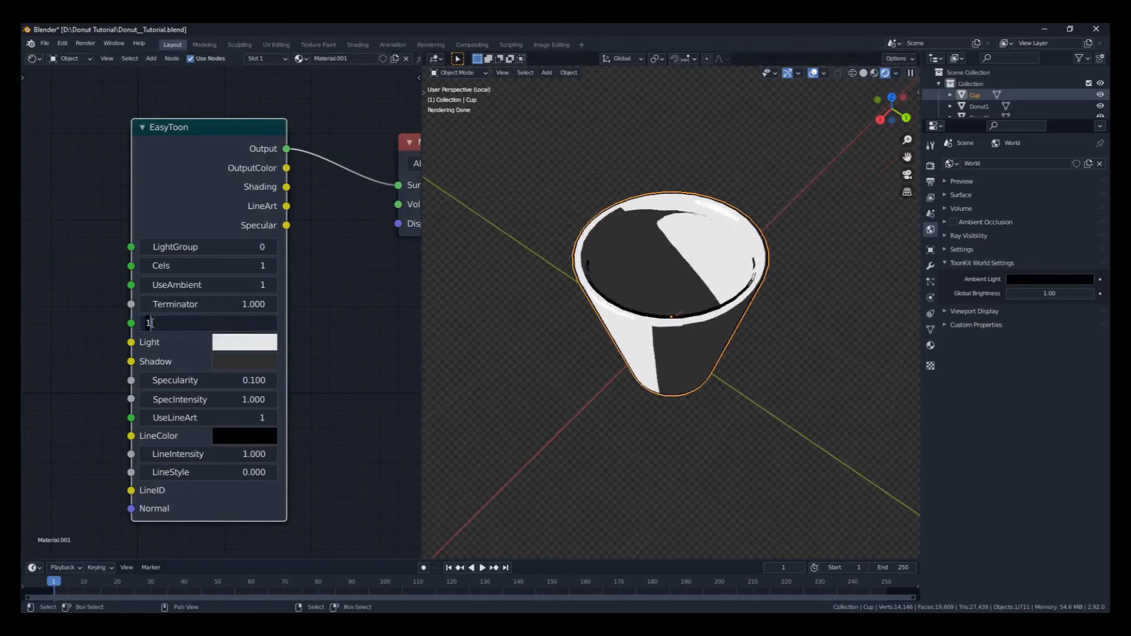
{"action": "type", "text": "0"}
{"action": "key", "text": "Return"}
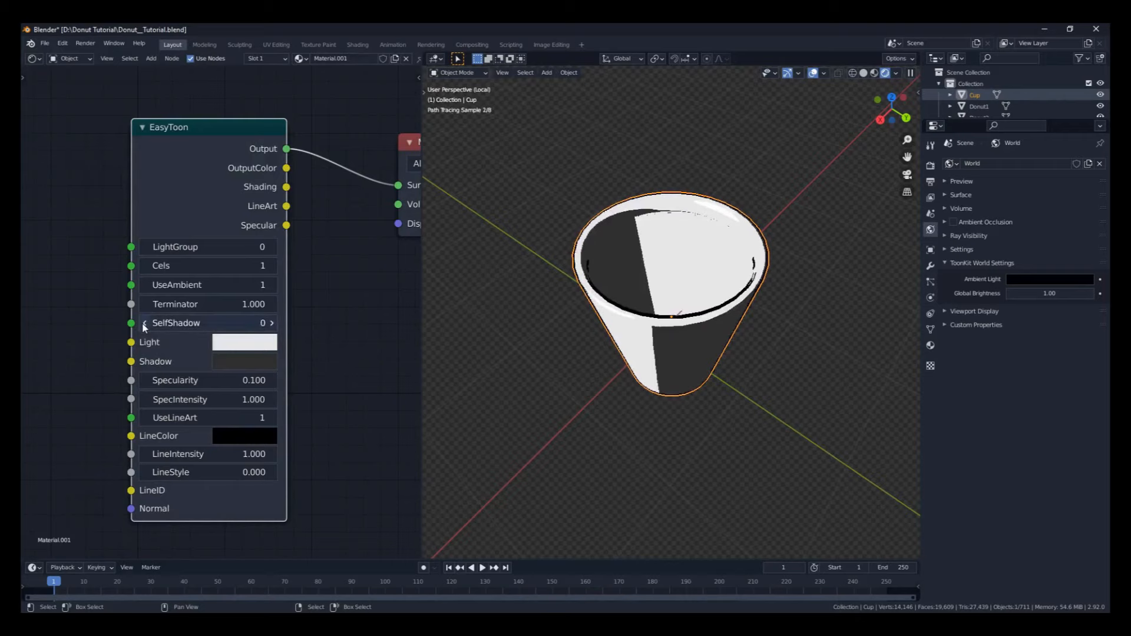
{"action": "middle_click_drag", "start_coordinate": [707, 339], "coordinate": [696, 270]}
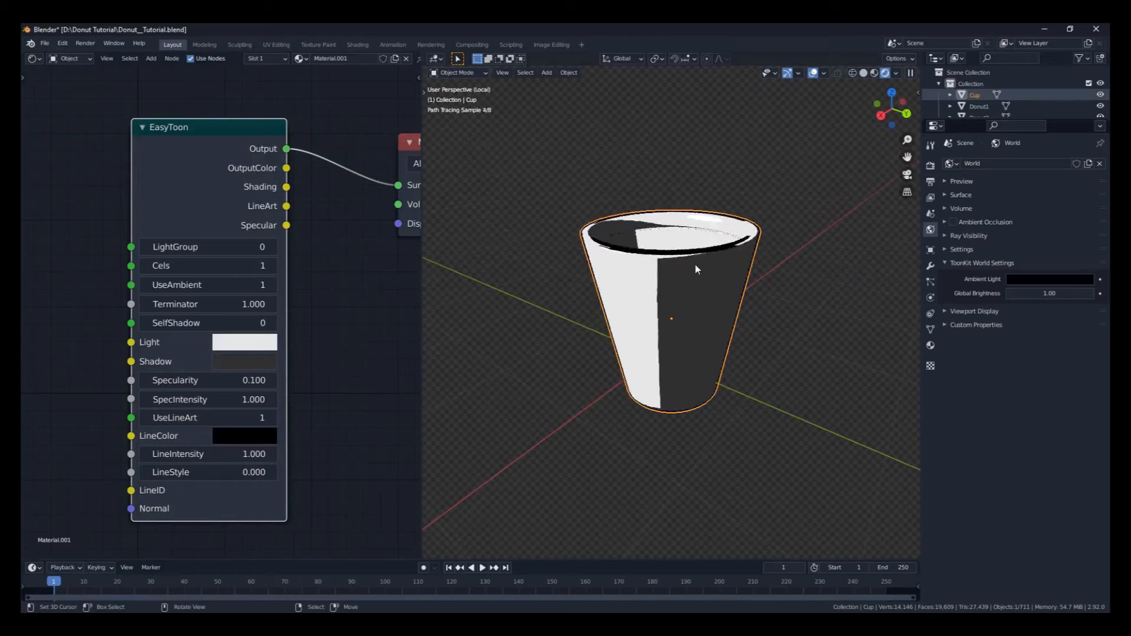
{"action": "mouse_move", "coordinate": [723, 341]}
{"action": "middle_mouse_down"}
{"action": "mouse_move", "coordinate": [656, 344]}
{"action": "mouse_move", "coordinate": [735, 334]}
{"action": "middle_mouse_up"}
{"action": "scroll", "coordinate": [735, 334], "scroll_direction": "up", "scroll_amount": 4}
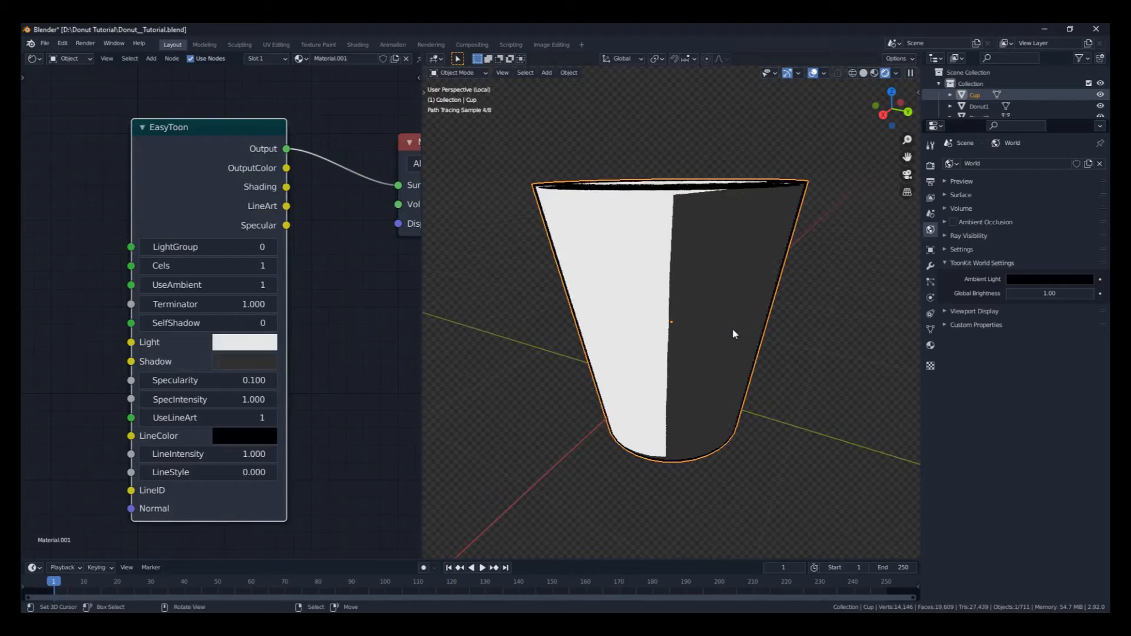
Step: Set the Global Brightness in the ToonKit World Settings to 1.2
{"action": "key", "text": "XF86MonBrightnessUp"}
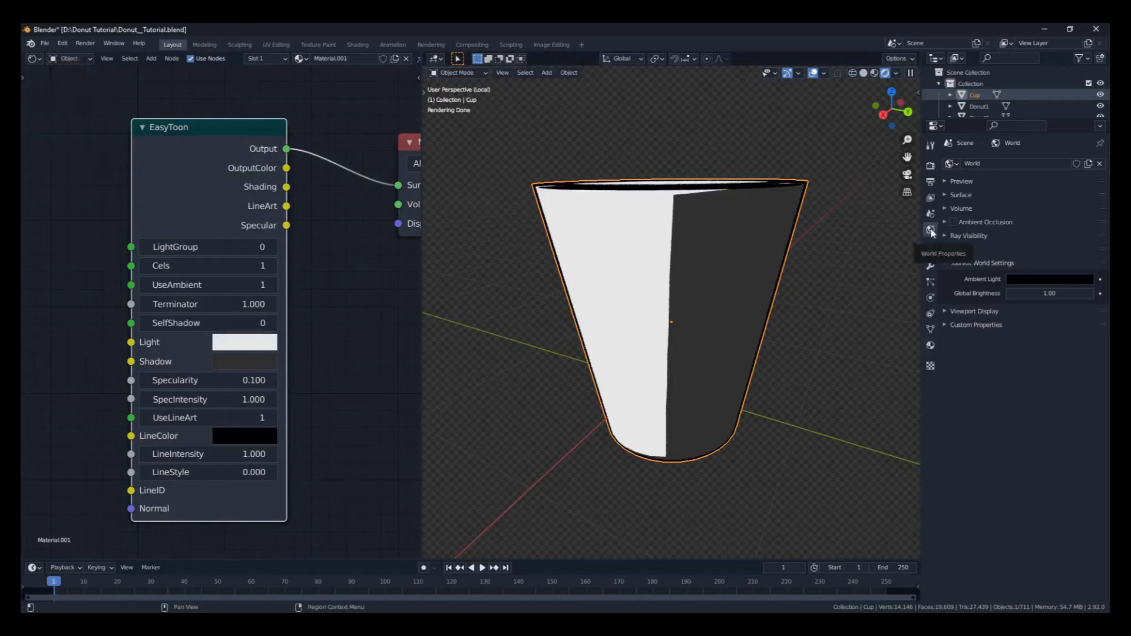
{"action": "left_click", "coordinate": [1031, 297]}
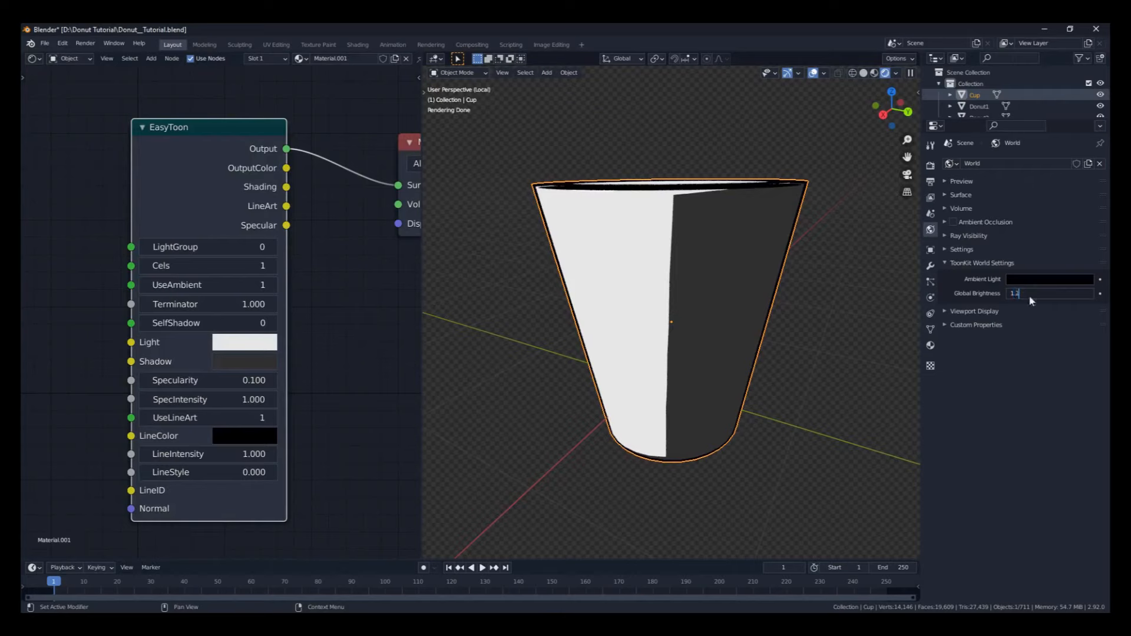
{"action": "key", "text": "Return"}
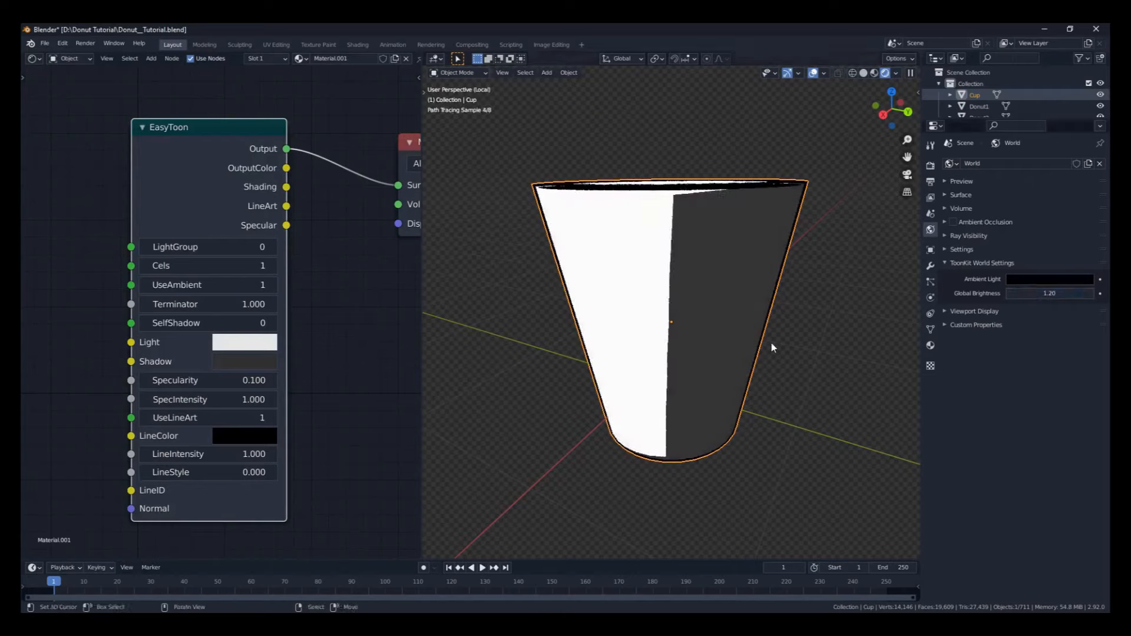
{"action": "scroll", "coordinate": [768, 314], "scroll_direction": "down", "scroll_amount": 2}
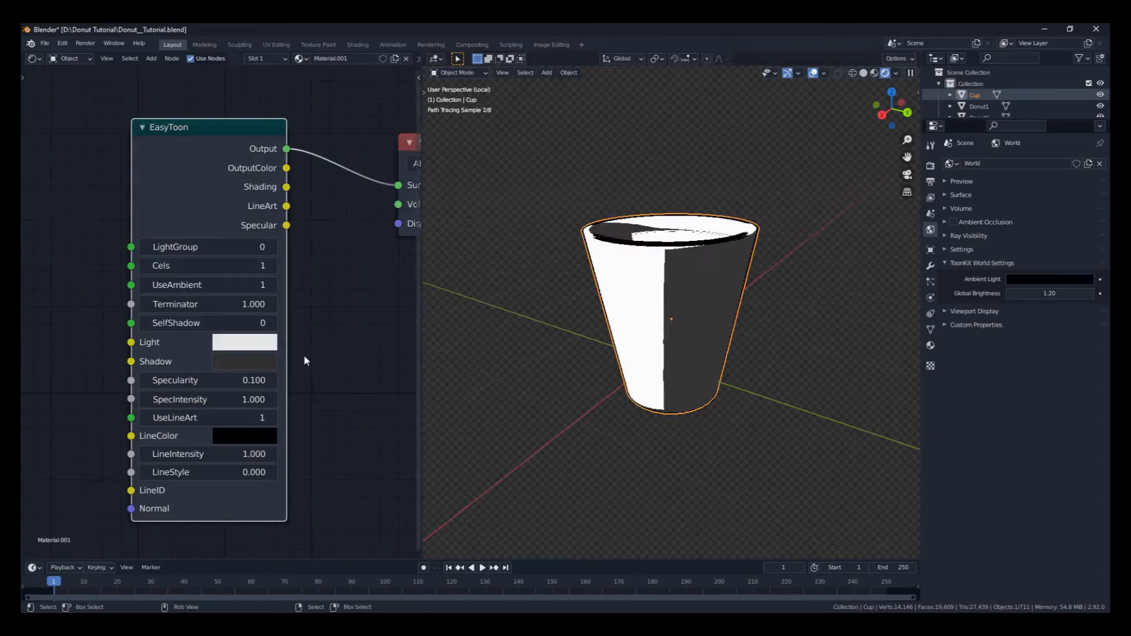
Step: Lighten the EasyToon Shadow colour to a light grey, and deselect the cup to examine its line art
{"action": "left_click", "coordinate": [247, 362]}
{"action": "left_click_drag", "start_coordinate": [223, 191], "coordinate": [223, 123]}
{"action": "middle_click_drag", "start_coordinate": [740, 331], "coordinate": [761, 334]}
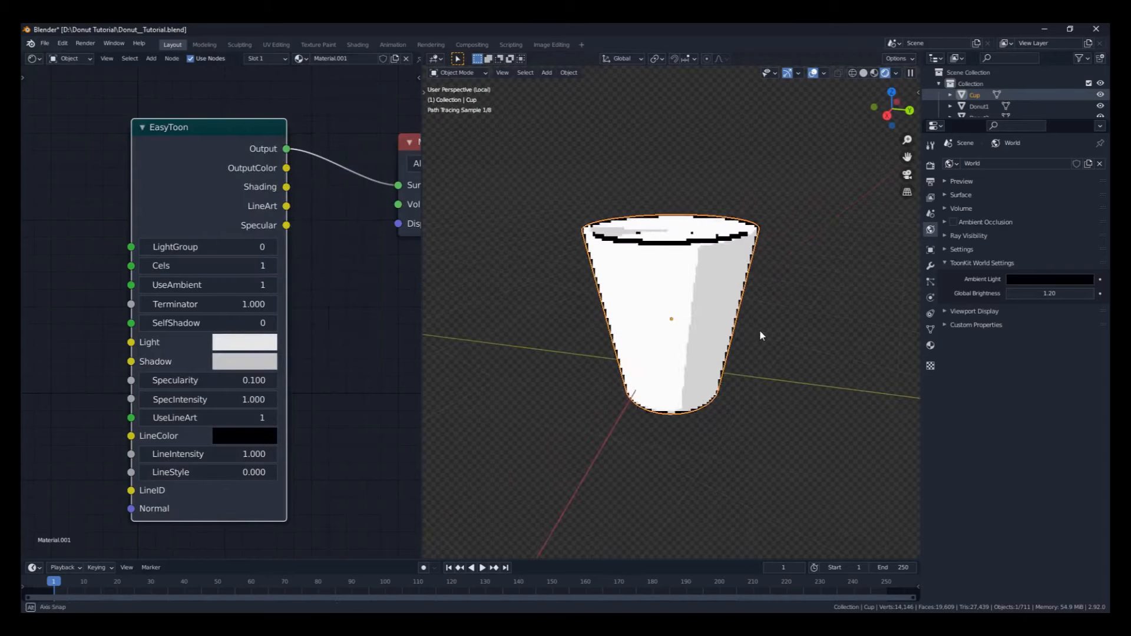
{"action": "scroll", "coordinate": [761, 335], "scroll_direction": "up", "scroll_amount": 2}
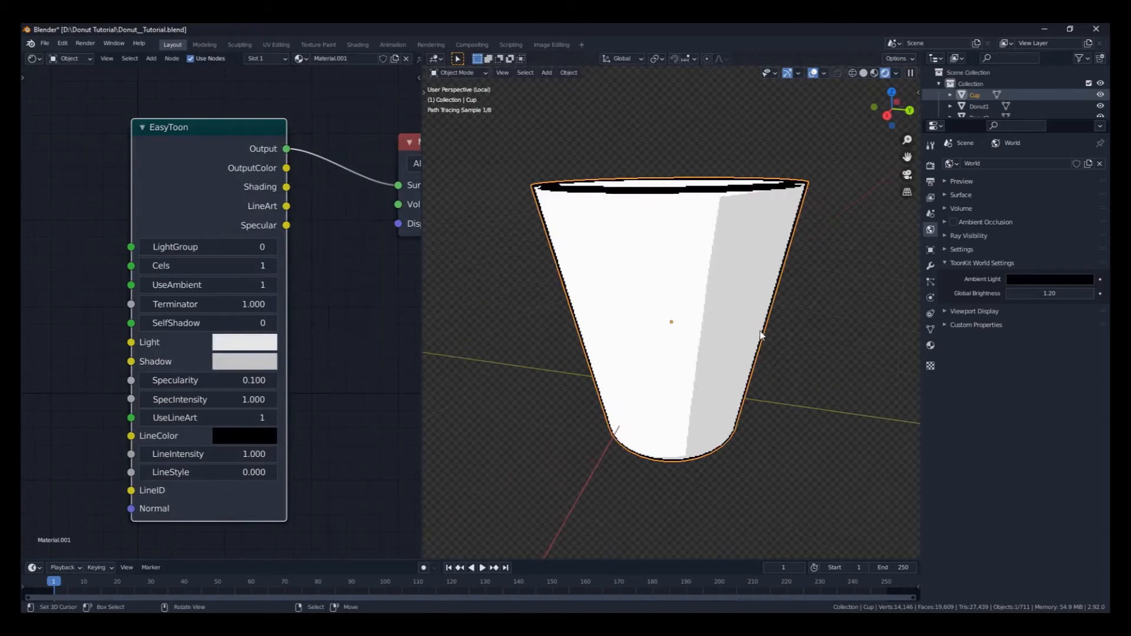
{"action": "middle_click_drag", "start_coordinate": [669, 318], "coordinate": [708, 286]}
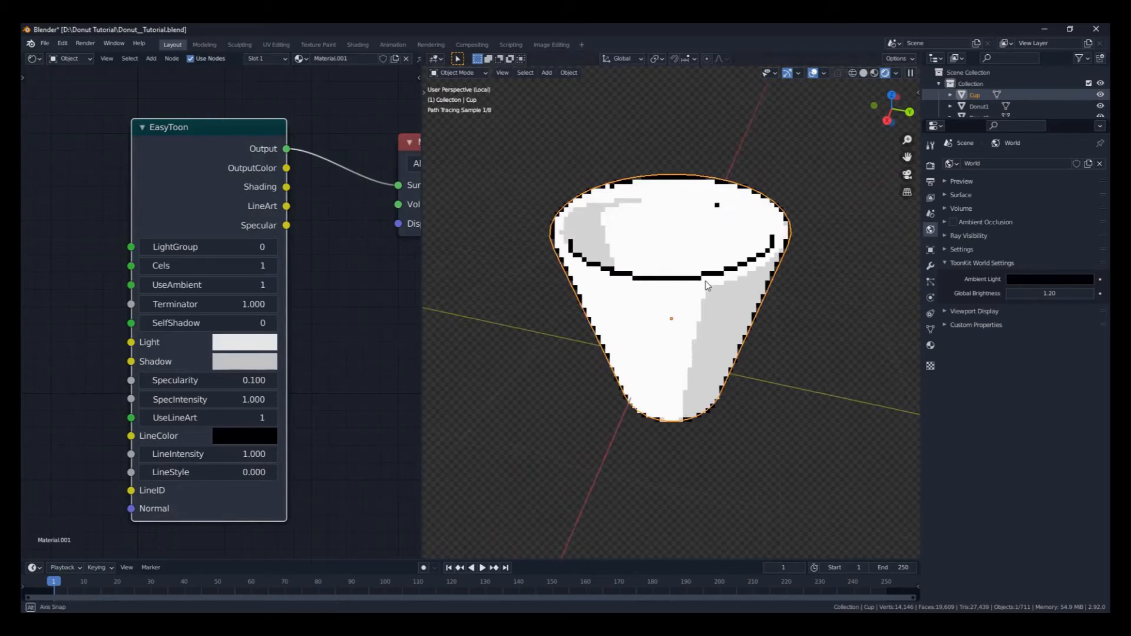
{"action": "right_click", "coordinate": [763, 316]}
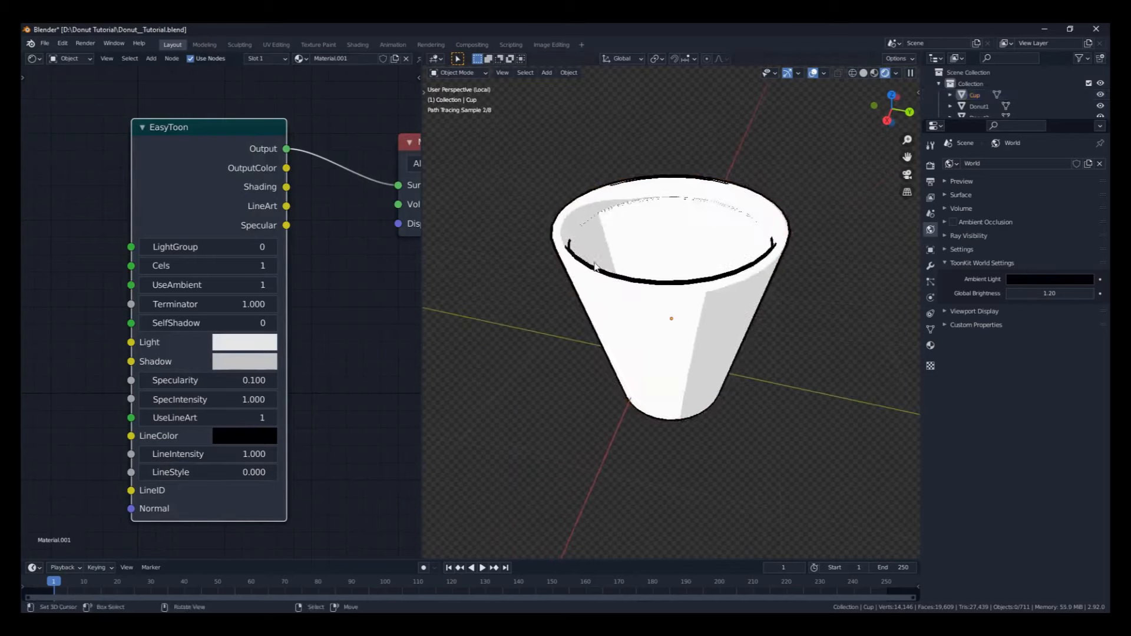
{"action": "middle_click_drag", "start_coordinate": [751, 272], "coordinate": [757, 223]}
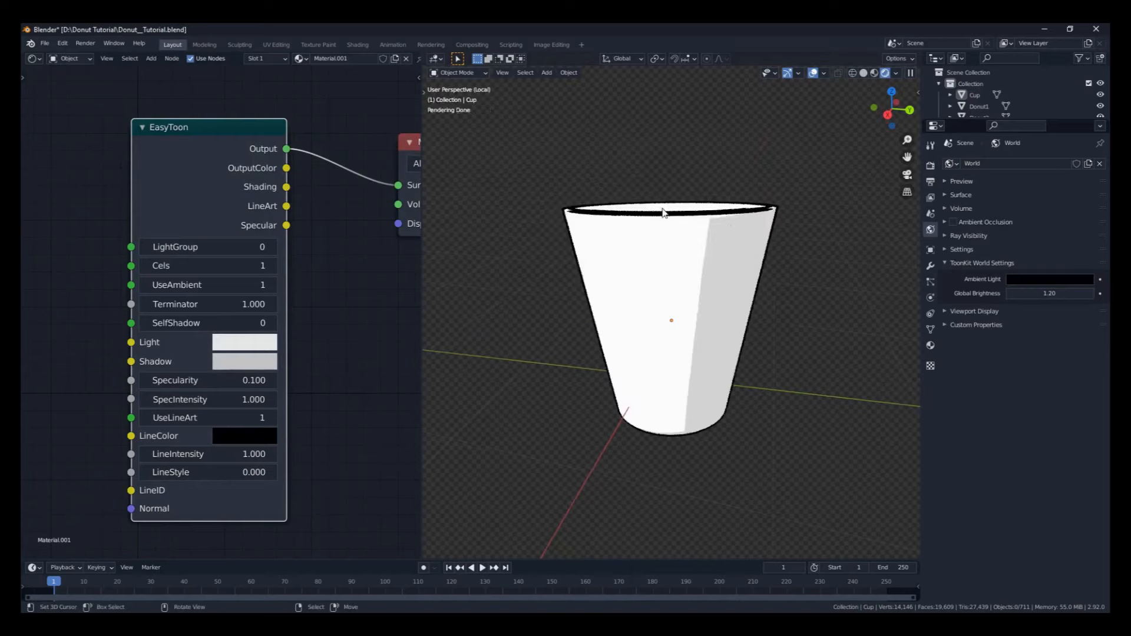
Step: Set the EasyToon node's LineIntensity to 0.8
{"action": "middle_click_drag", "start_coordinate": [367, 409], "coordinate": [320, 335]}
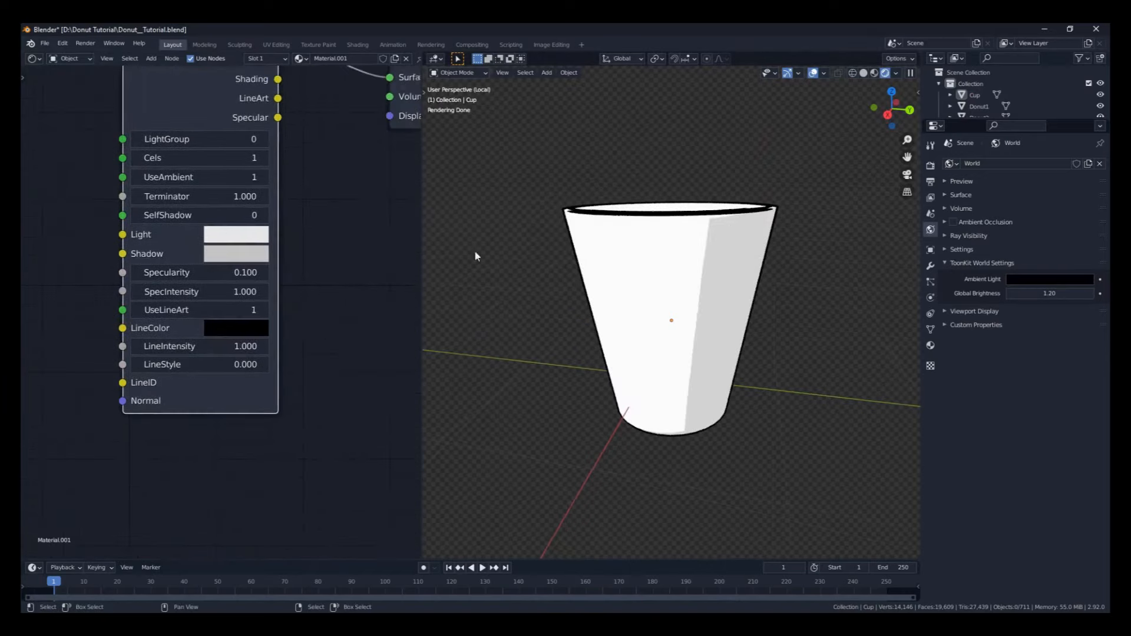
{"action": "left_click", "coordinate": [199, 349]}
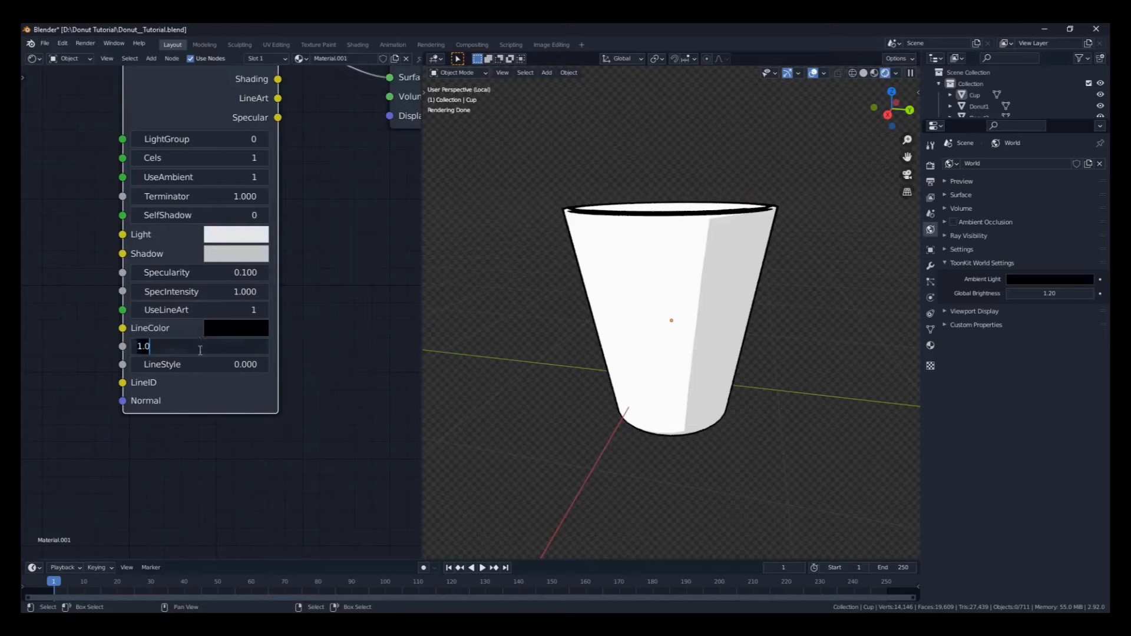
{"action": "key", "text": "Return"}
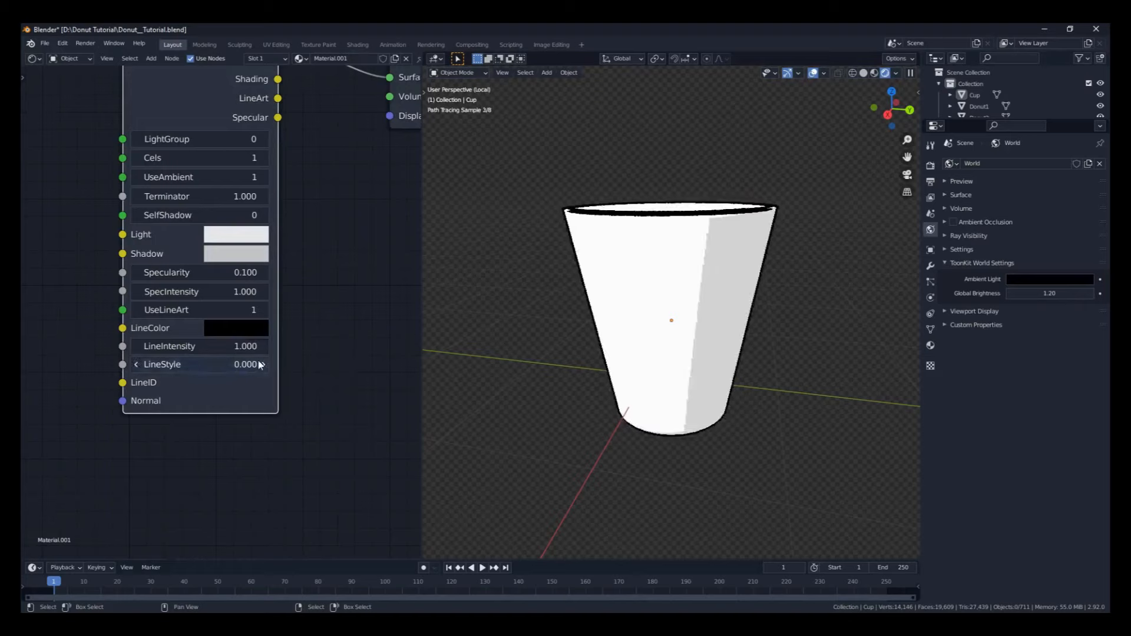
{"action": "left_click", "coordinate": [235, 346]}
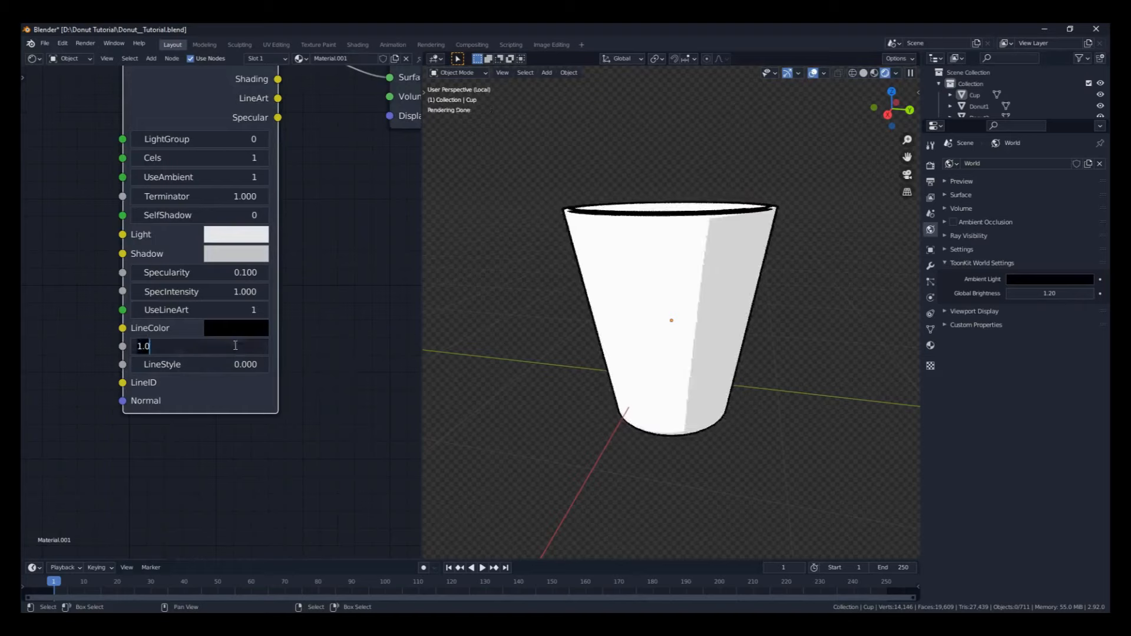
{"action": "key", "text": "BackSpace"}
{"action": "type", "text": ".8"}
{"action": "key", "text": "Return"}
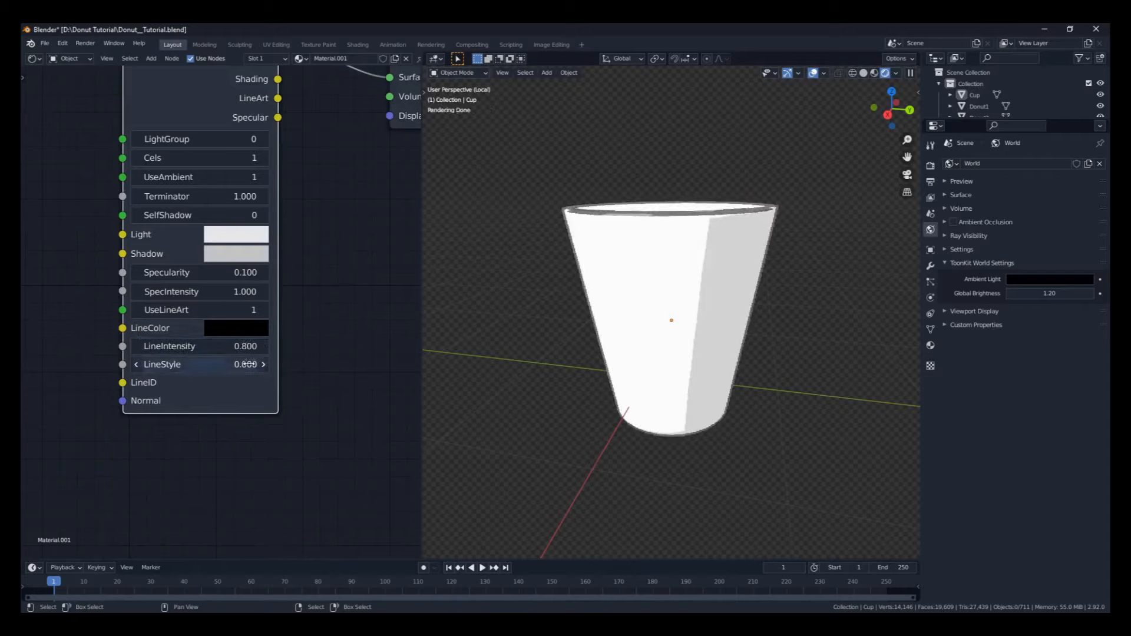
Step: Raise the EasyToon node's LineStyle to 0.4
{"action": "left_click", "coordinate": [250, 363]}
{"action": "key", "text": "Return"}
{"action": "left_click", "coordinate": [264, 364]}
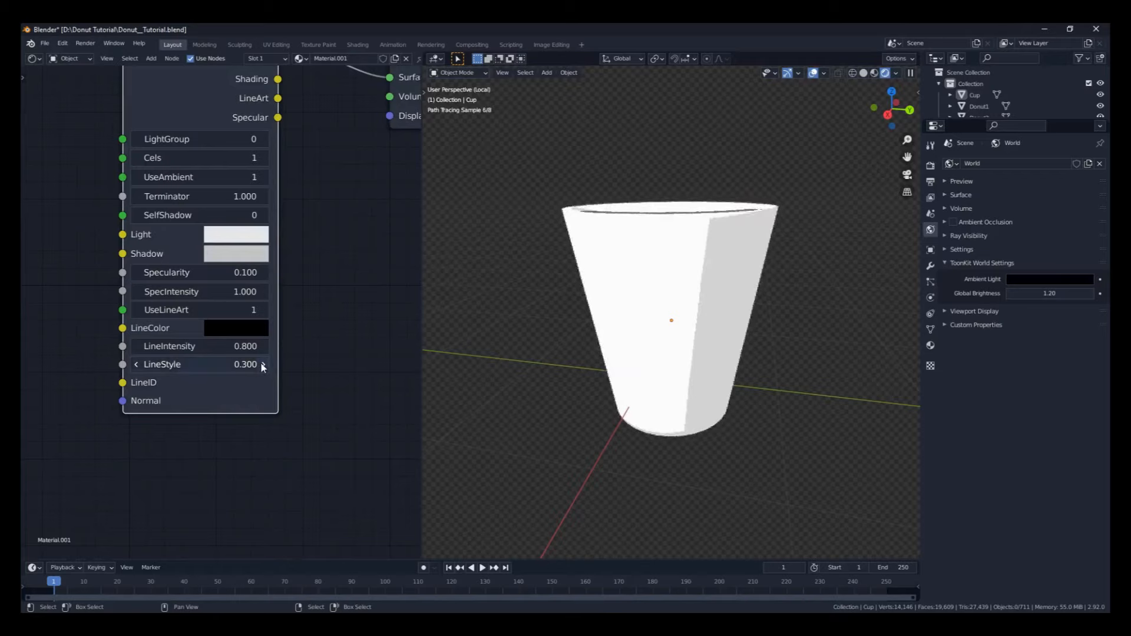
{"action": "left_click", "coordinate": [263, 365]}
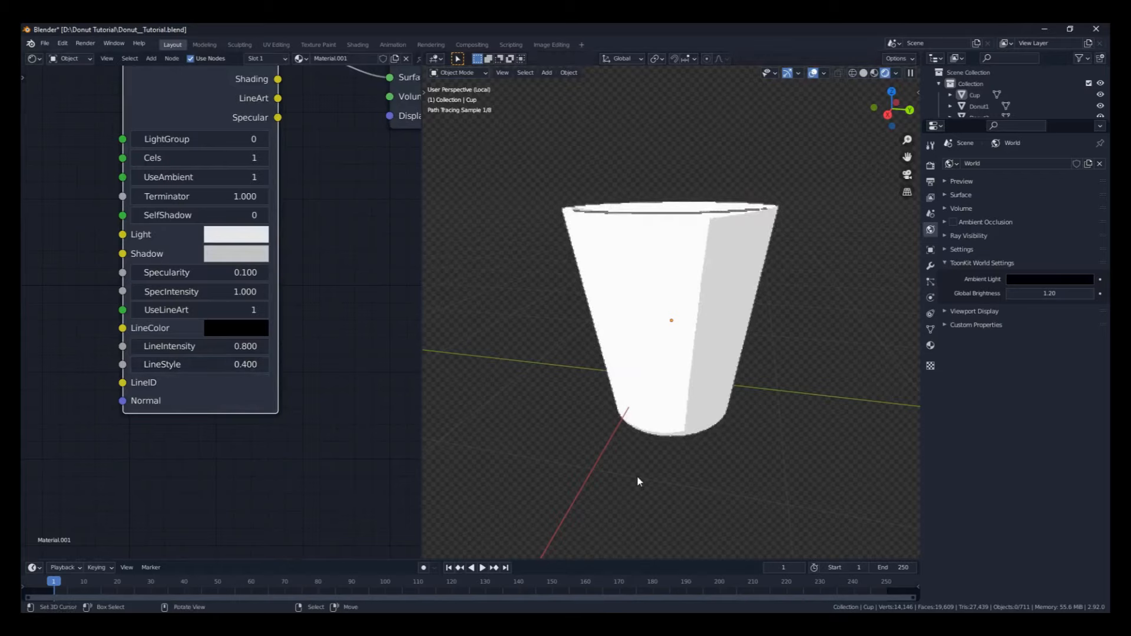
Step: Lower the EasyToon node's LineStyle to 0.3, trying a LineIntensity of 0.9 before setting it back to 0.8
{"action": "middle_click_drag", "start_coordinate": [718, 494], "coordinate": [706, 517]}
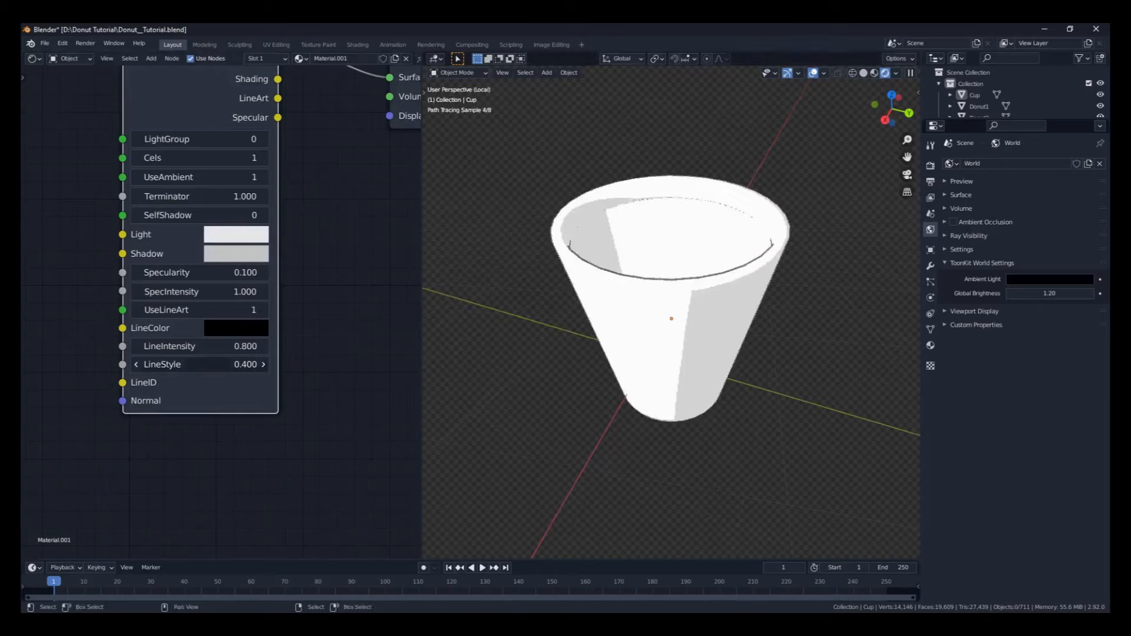
{"action": "left_click", "coordinate": [136, 364]}
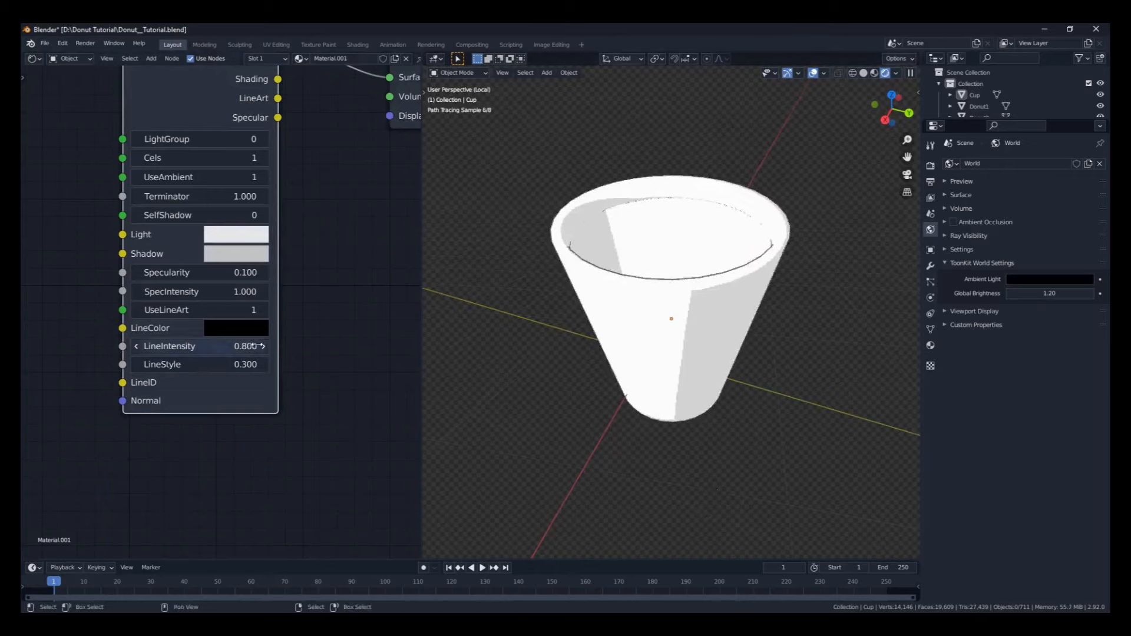
{"action": "left_click", "coordinate": [264, 346]}
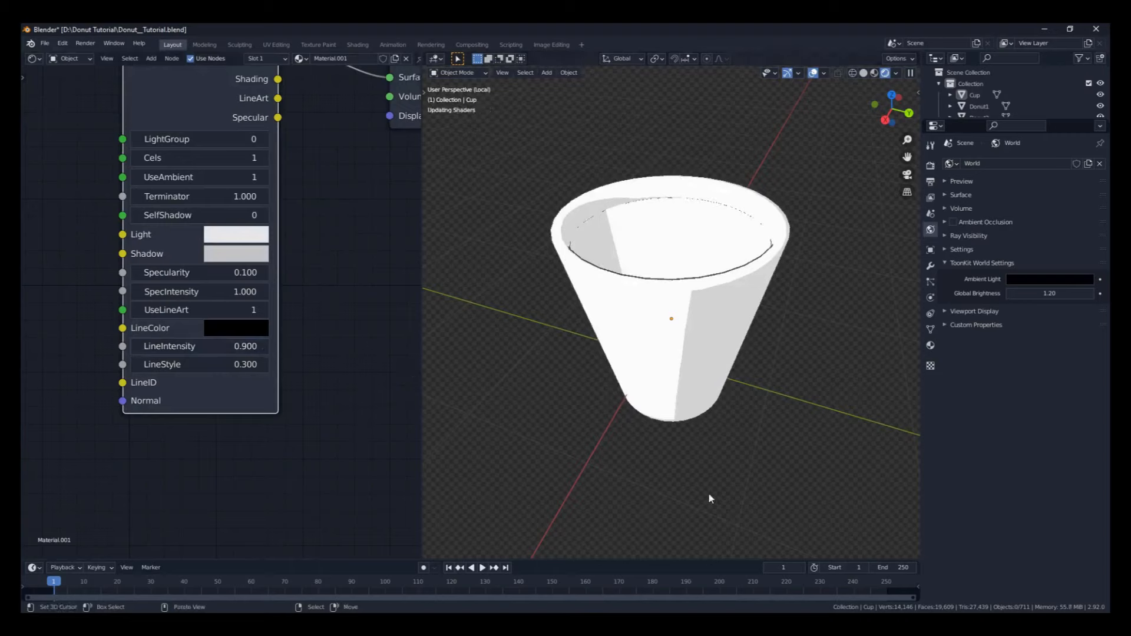
{"action": "left_click", "coordinate": [136, 345]}
{"action": "middle_click_drag", "start_coordinate": [571, 423], "coordinate": [581, 387]}
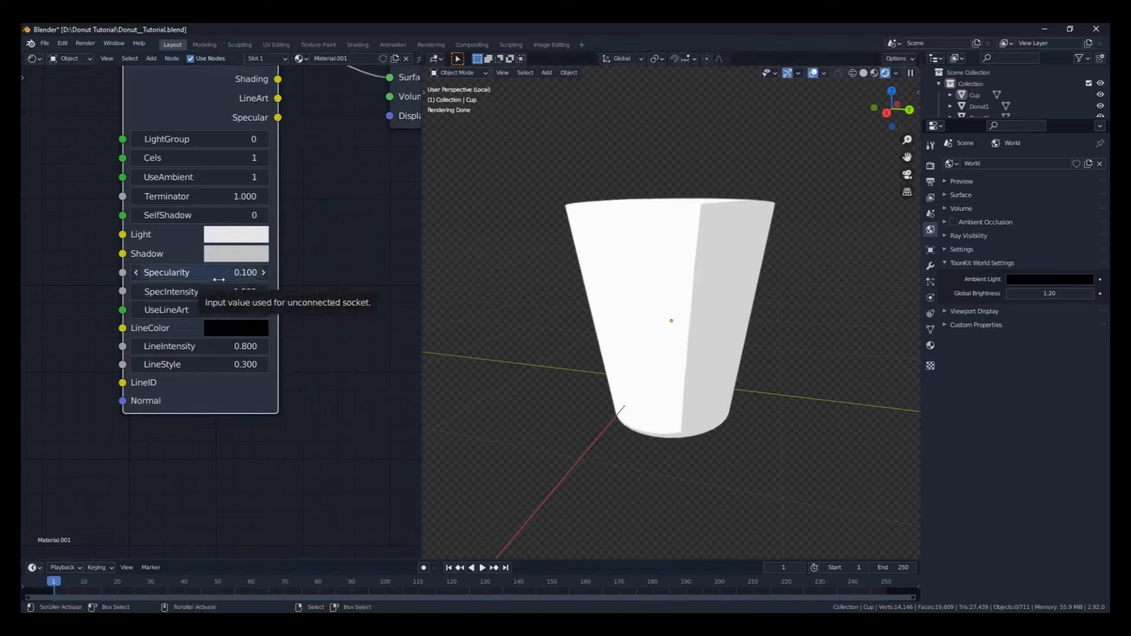
Step: Tint the EasyToon Light colour red to inspect the specular highlights inside the cup and on its rim
{"action": "middle_click_drag", "start_coordinate": [609, 371], "coordinate": [617, 404]}
{"action": "scroll", "coordinate": [650, 279], "scroll_direction": "up", "scroll_amount": 2}
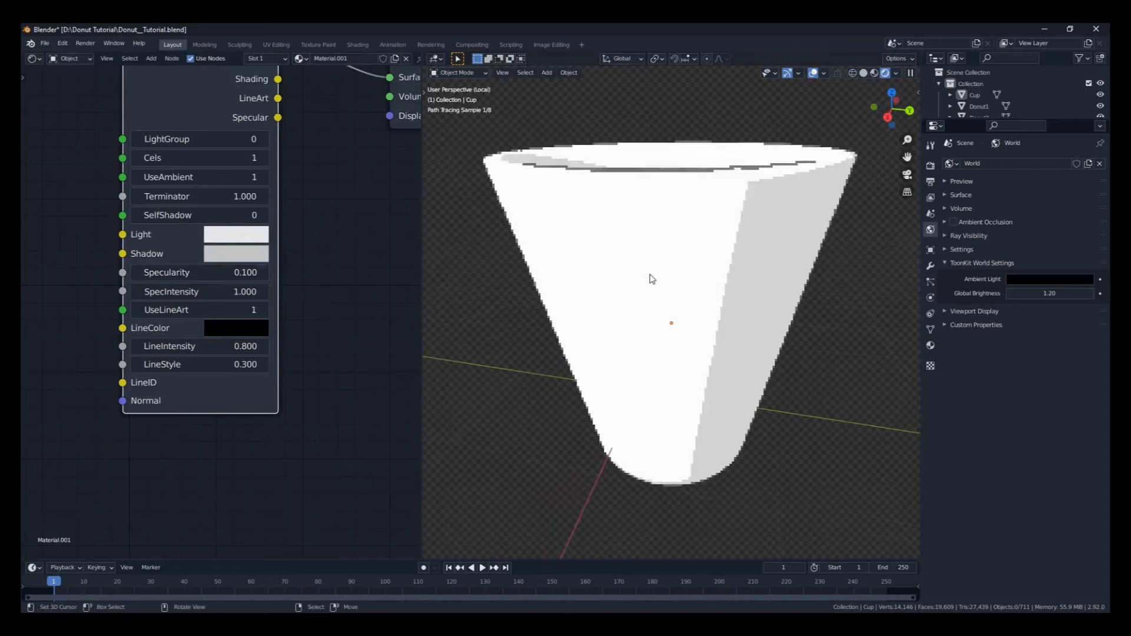
{"action": "middle_click_drag", "start_coordinate": [650, 279], "coordinate": [687, 295]}
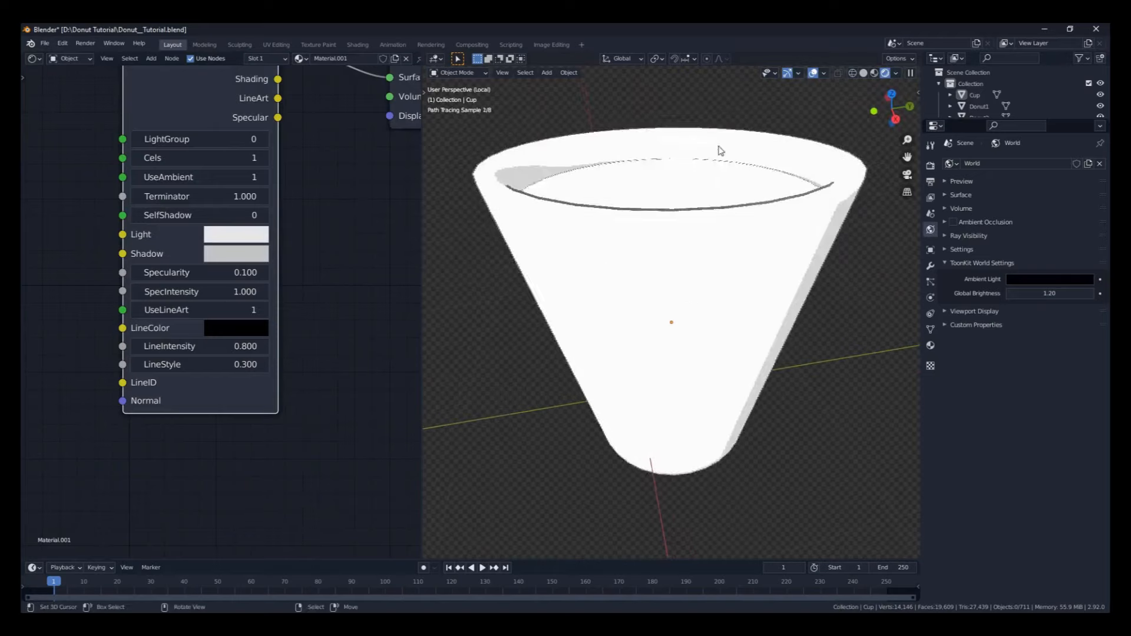
{"action": "scroll", "coordinate": [719, 146], "scroll_direction": "up", "scroll_amount": 1}
{"action": "middle_click_drag", "start_coordinate": [705, 148], "coordinate": [692, 249], "text": "shift"}
{"action": "scroll", "coordinate": [690, 249], "scroll_direction": "up", "scroll_amount": 2}
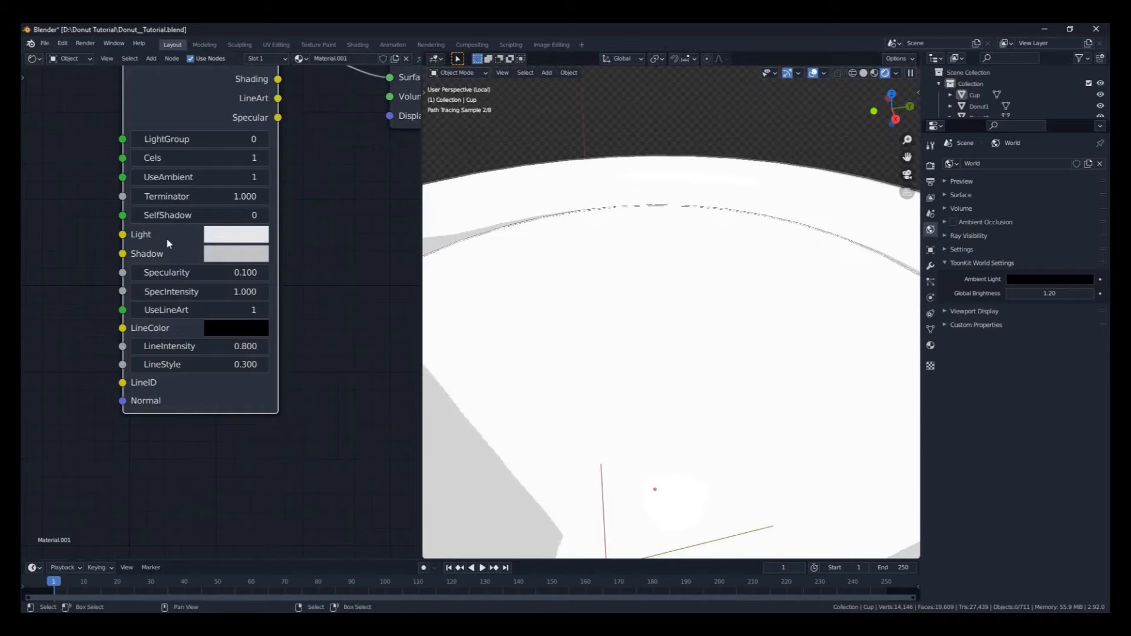
{"action": "left_click", "coordinate": [235, 259]}
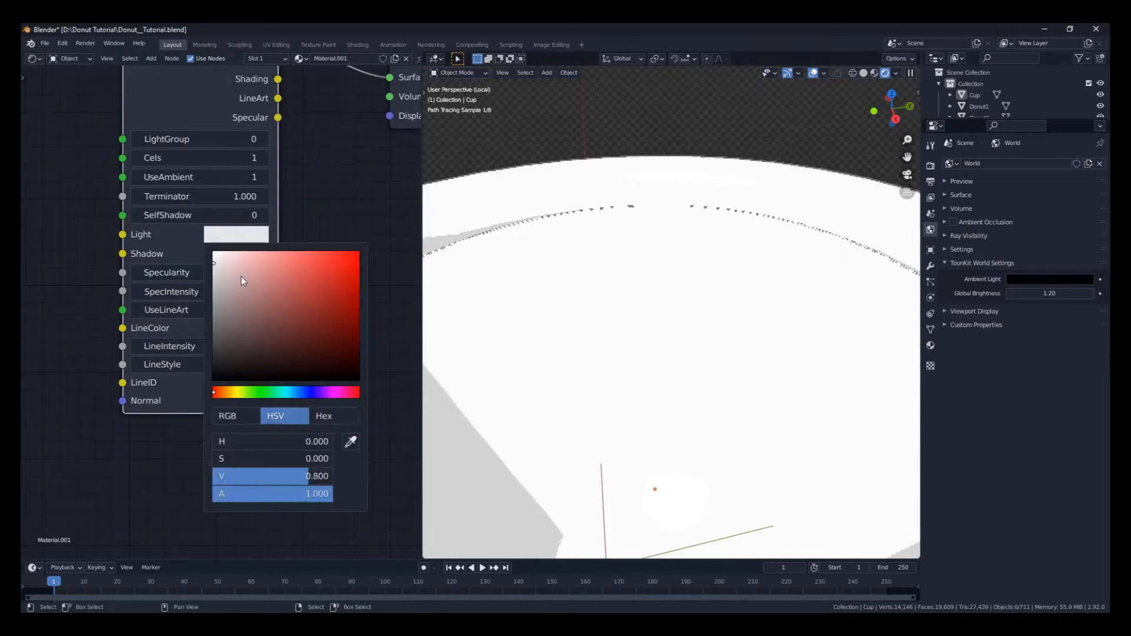
{"action": "left_click", "coordinate": [289, 274]}
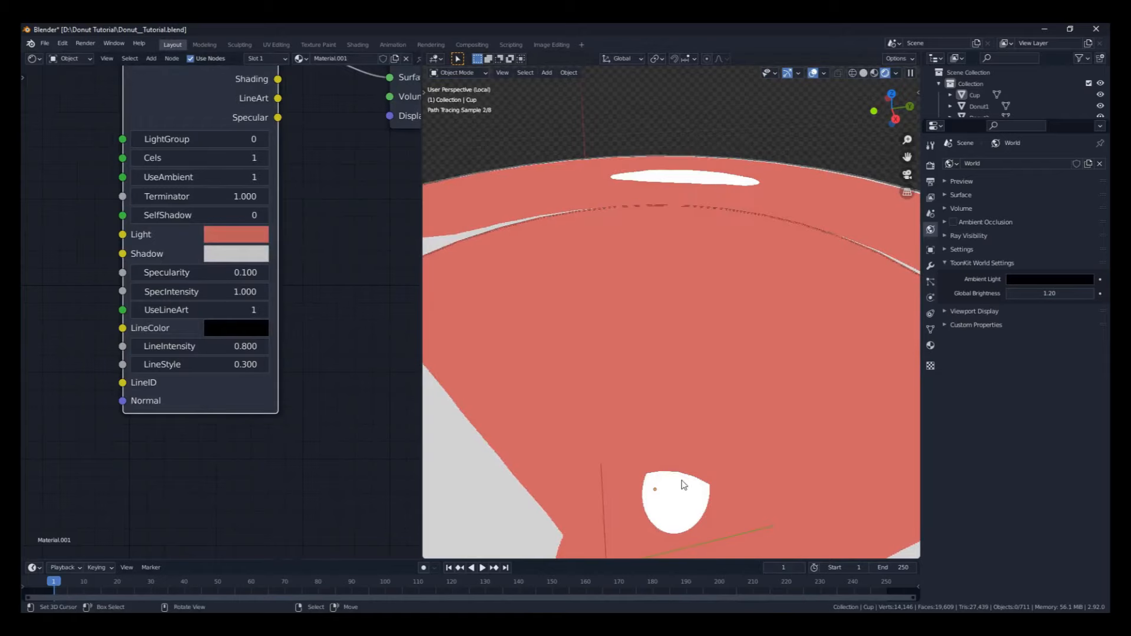
Step: Set the EasyToon Light colour to a slightly darkened white with no red tint
{"action": "left_click", "coordinate": [254, 233]}
{"action": "left_click", "coordinate": [214, 270]}
{"action": "left_click_drag", "start_coordinate": [214, 269], "coordinate": [214, 268]}
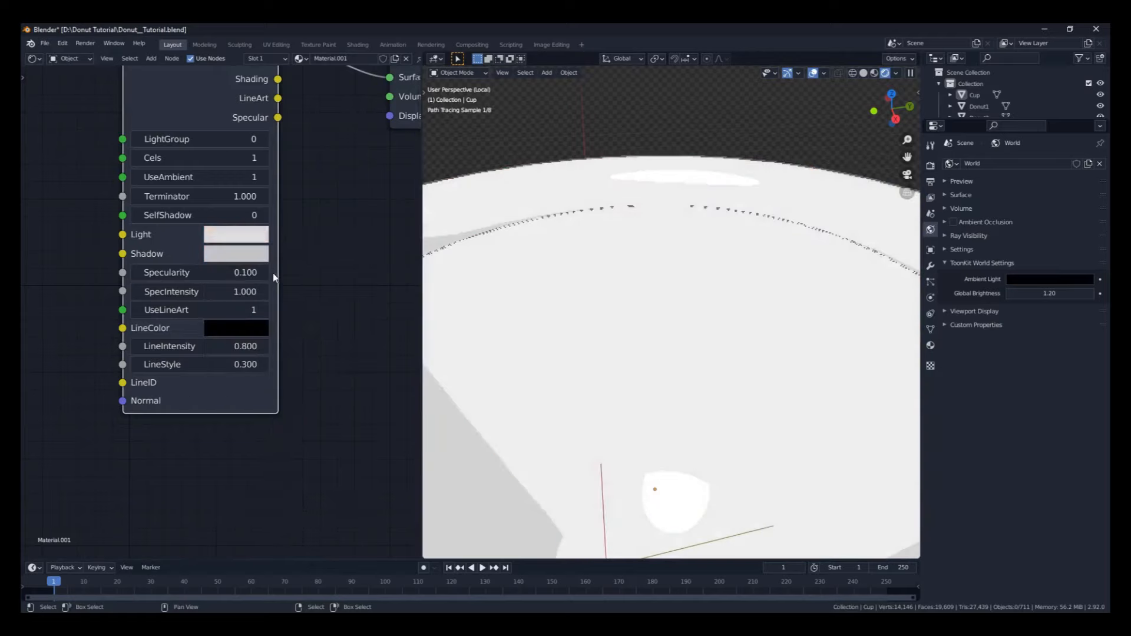
{"action": "middle_click_drag", "start_coordinate": [295, 242], "coordinate": [312, 237]}
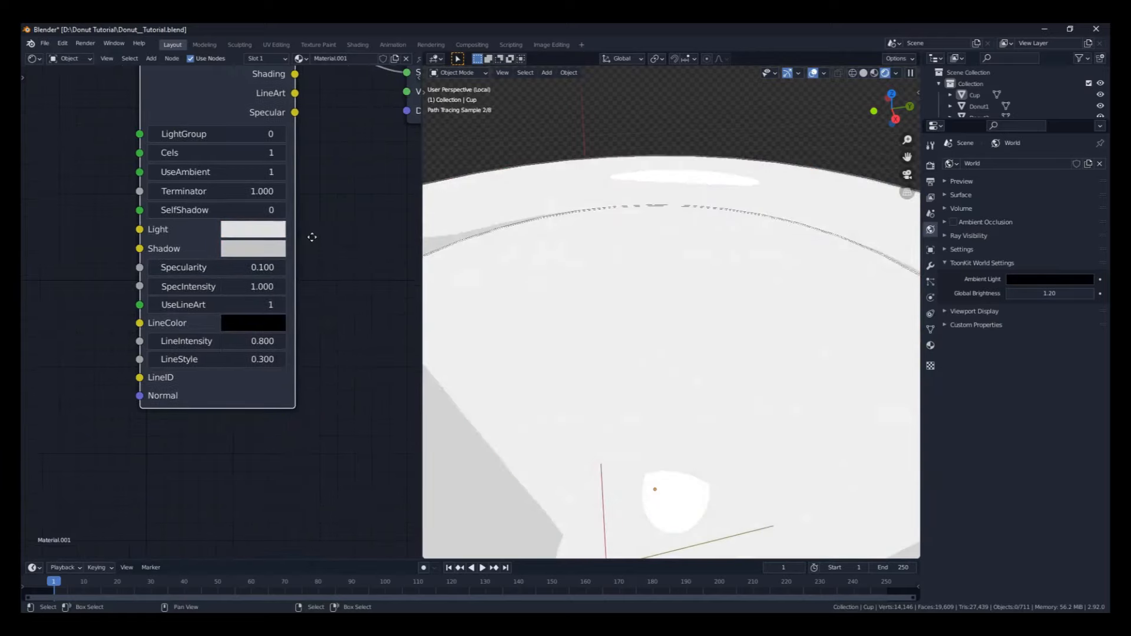
{"action": "middle_click_drag", "start_coordinate": [312, 237], "coordinate": [329, 231]}
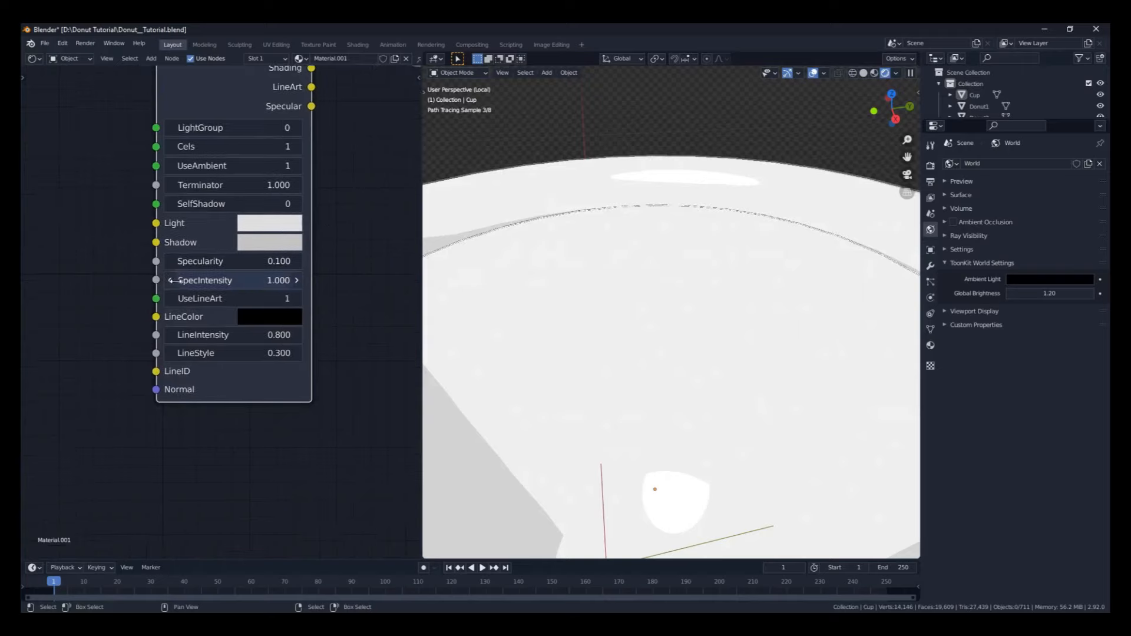
Step: Lower the EasyToon node's SpecIntensity to 0 to test the cup without highlights
{"action": "left_click", "coordinate": [171, 283]}
{"action": "left_click", "coordinate": [172, 282]}
{"action": "left_click", "coordinate": [171, 283]}
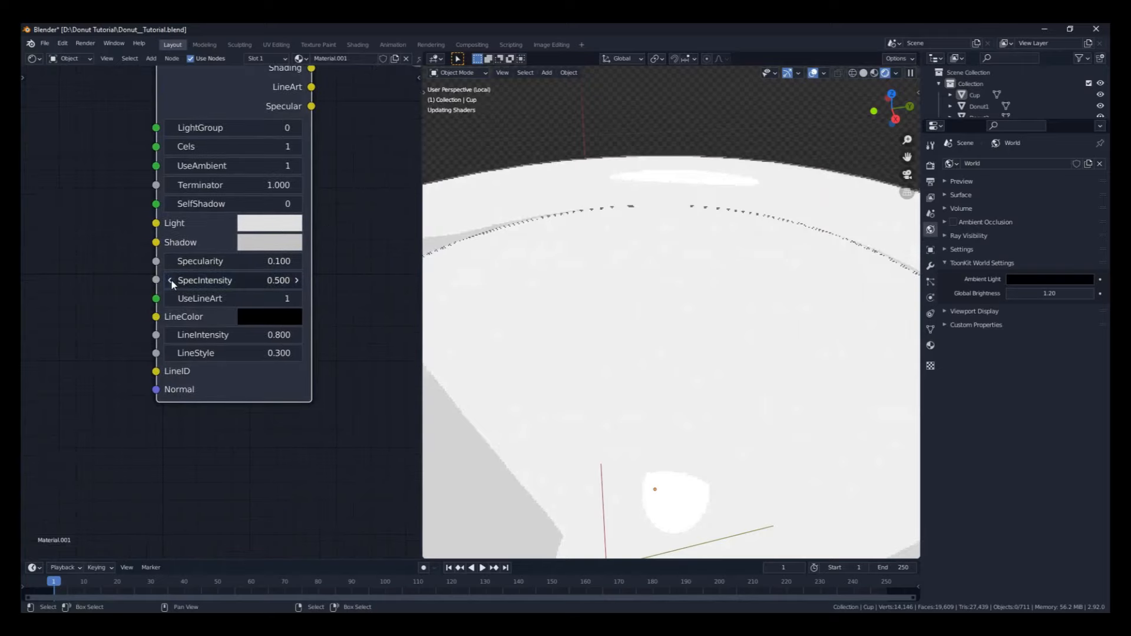
{"action": "left_click", "coordinate": [171, 283]}
{"action": "left_click", "coordinate": [171, 282]}
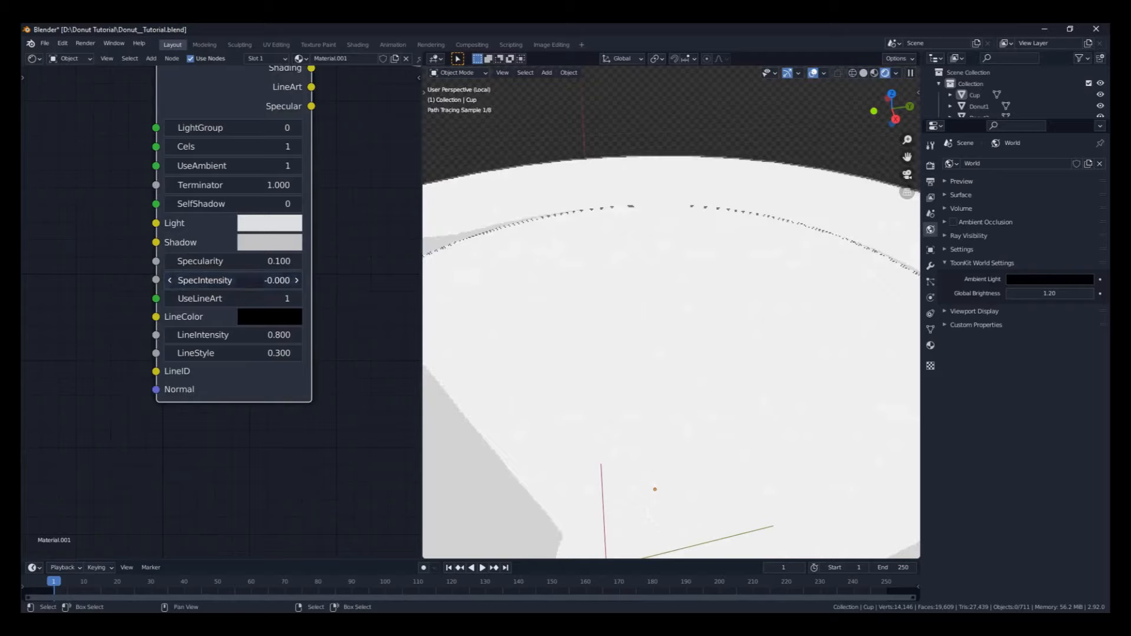
Step: Set the EasyToon node's SpecIntensity to 0.3 and raise its Specularity to 0.3
{"action": "left_click", "coordinate": [297, 281]}
{"action": "left_click", "coordinate": [298, 261]}
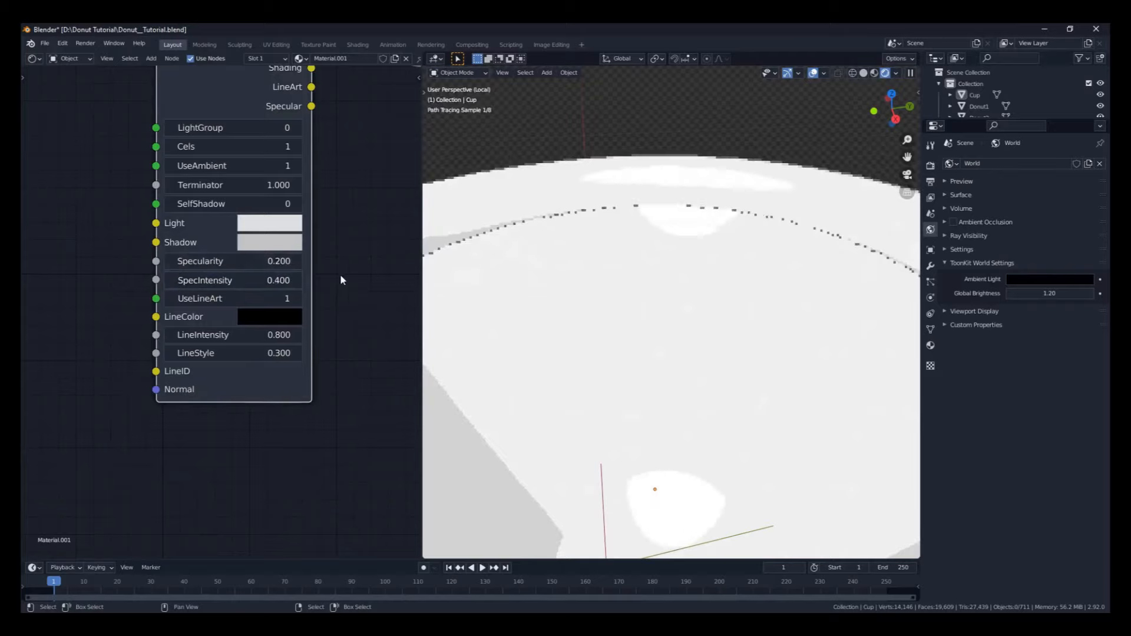
{"action": "left_click", "coordinate": [172, 281]}
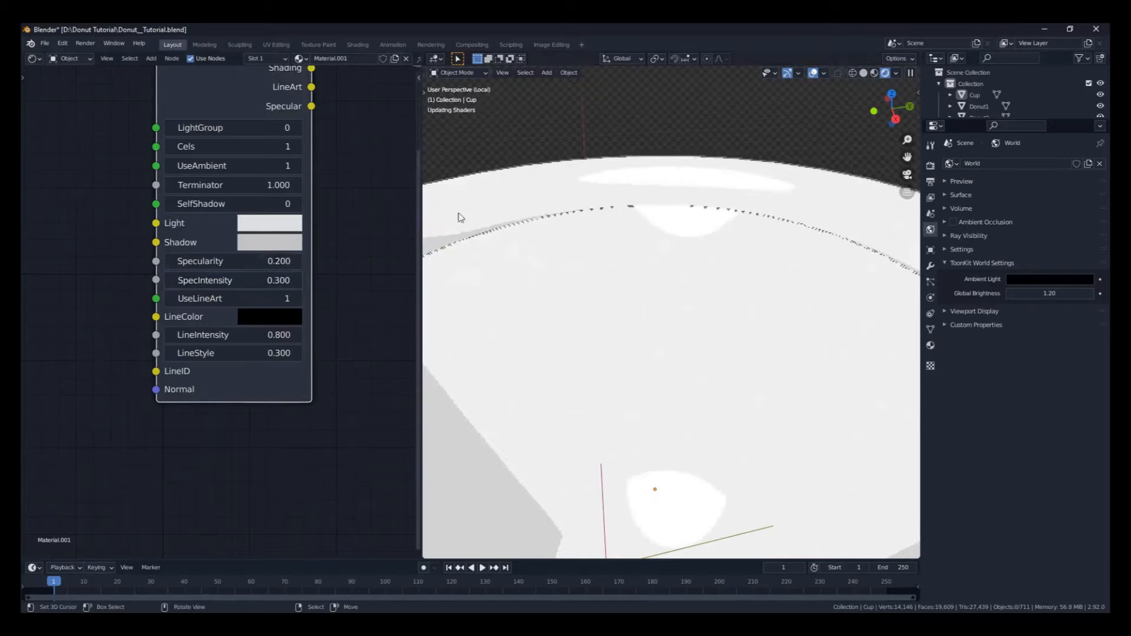
{"action": "scroll", "coordinate": [459, 213], "scroll_direction": "down", "scroll_amount": 5}
{"action": "mouse_move", "coordinate": [690, 407]}
{"action": "middle_mouse_down"}
{"action": "mouse_move", "coordinate": [648, 353]}
{"action": "mouse_move", "coordinate": [629, 359]}
{"action": "mouse_move", "coordinate": [602, 337]}
{"action": "middle_mouse_up"}
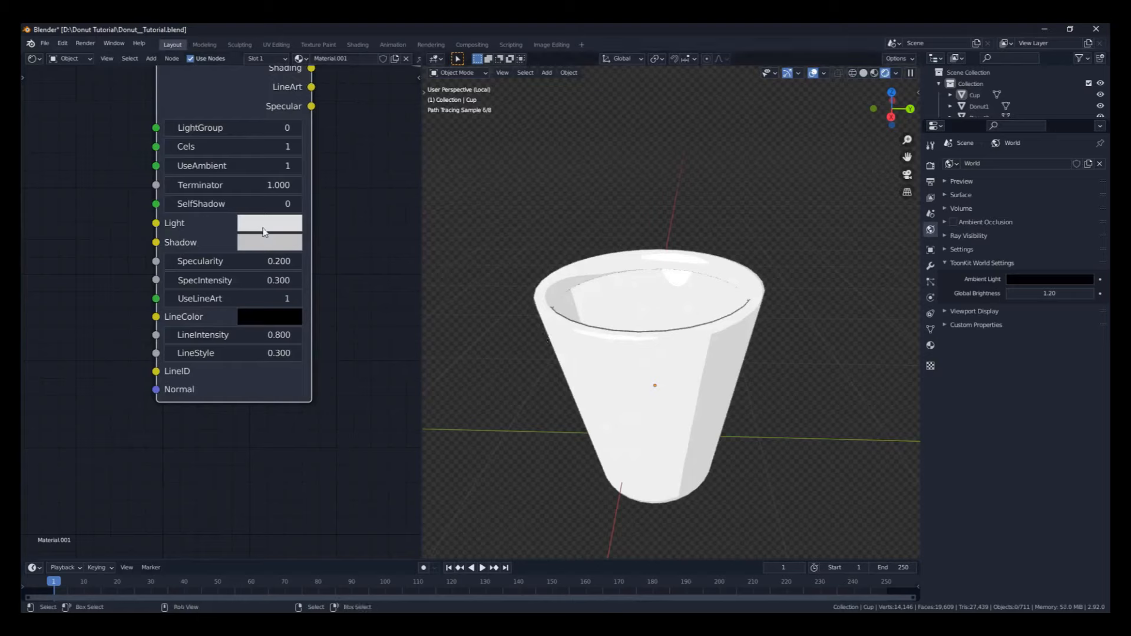
{"action": "left_click", "coordinate": [298, 281]}
{"action": "left_click", "coordinate": [170, 281]}
{"action": "left_click", "coordinate": [301, 262]}
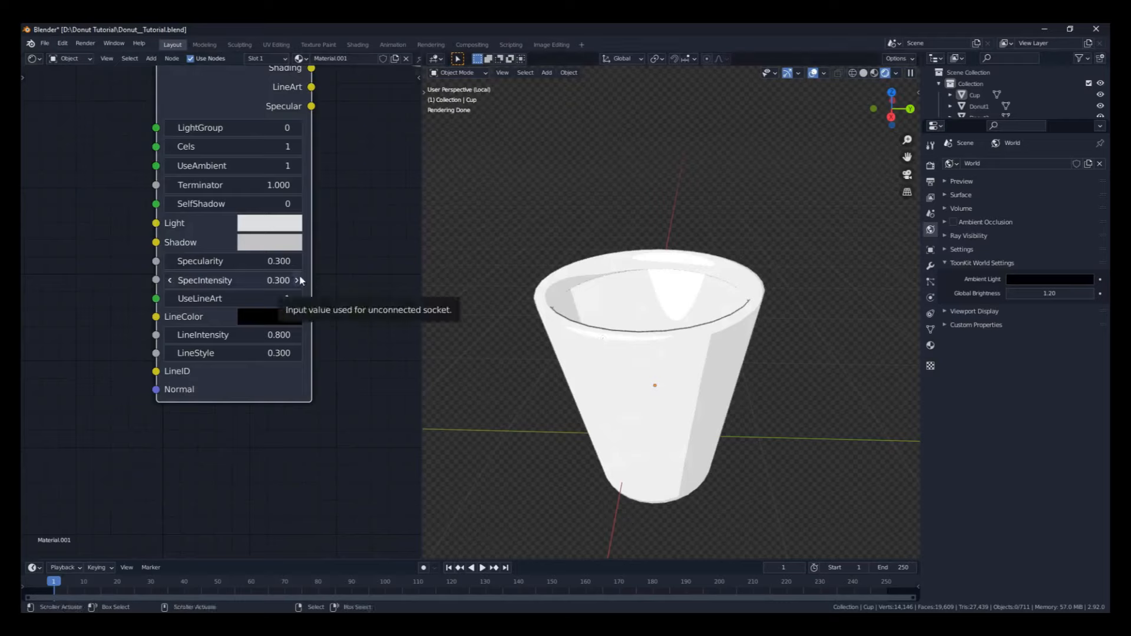
Step: Try stronger and weaker SpecIntensity values on the EasyToon node and settle on 0.2
{"action": "left_click", "coordinate": [171, 280]}
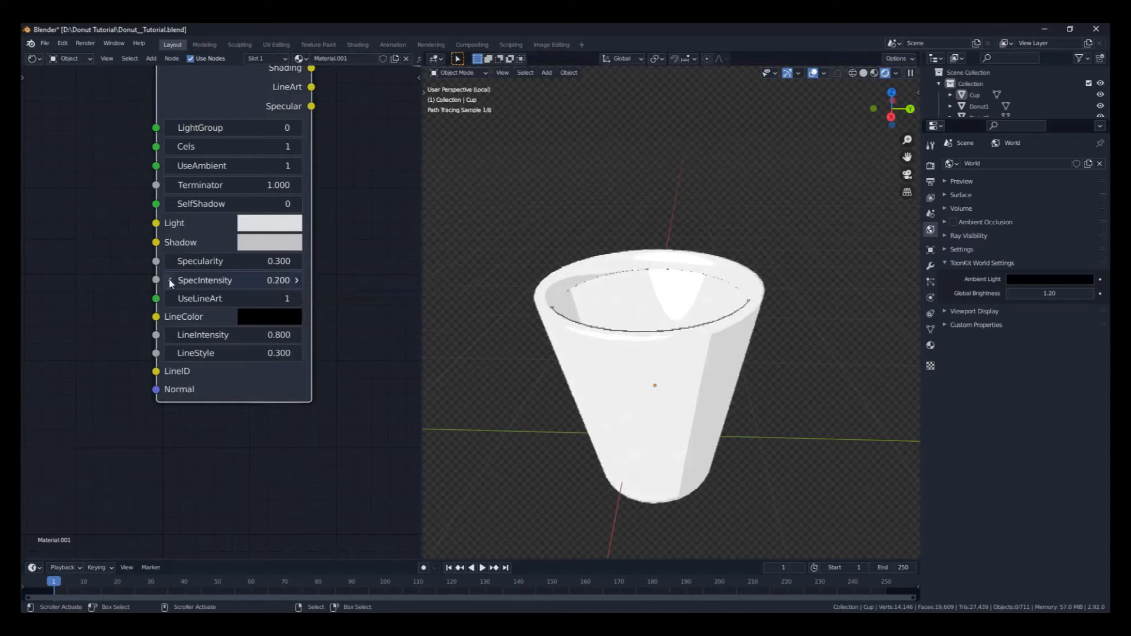
{"action": "left_click", "coordinate": [297, 281]}
{"action": "left_click", "coordinate": [297, 280]}
{"action": "left_click", "coordinate": [297, 280]}
{"action": "left_click", "coordinate": [171, 280]}
{"action": "left_click", "coordinate": [171, 281]}
{"action": "left_click", "coordinate": [171, 280]}
{"action": "left_click", "coordinate": [171, 281]}
{"action": "left_click", "coordinate": [297, 280]}
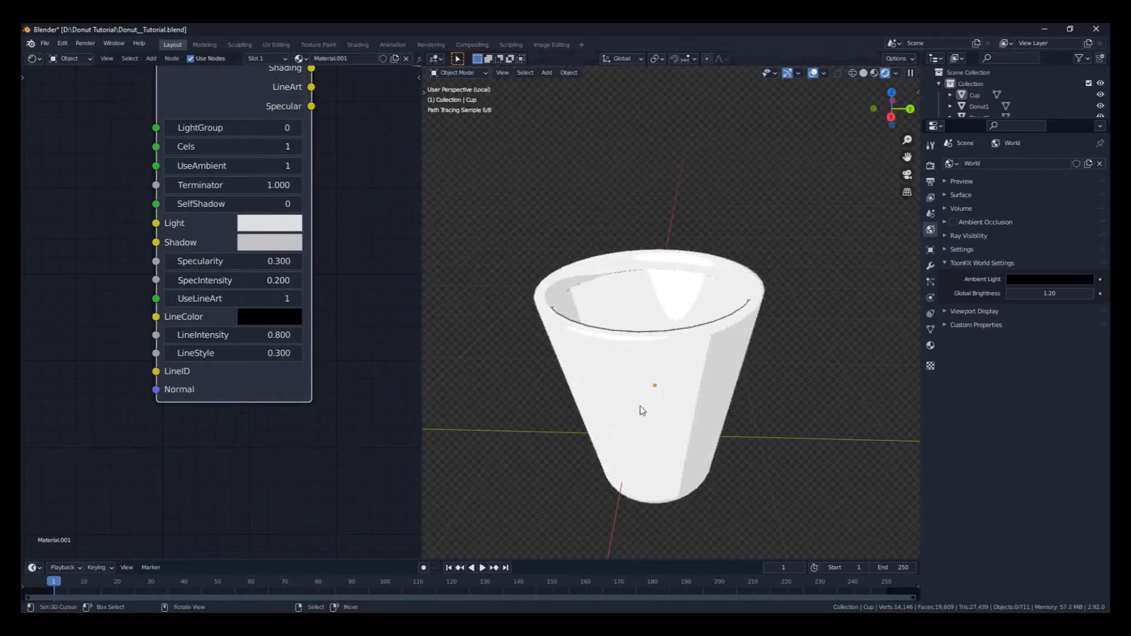
Step: Examine the cup's toon shading, highlights and line art from several angles and distances
{"action": "mouse_move", "coordinate": [643, 411]}
{"action": "middle_mouse_down"}
{"action": "mouse_move", "coordinate": [651, 384]}
{"action": "mouse_move", "coordinate": [636, 411]}
{"action": "mouse_move", "coordinate": [640, 400]}
{"action": "middle_mouse_up"}
{"action": "scroll", "coordinate": [636, 410], "scroll_direction": "down", "scroll_amount": 3}
{"action": "middle_click_drag", "start_coordinate": [239, 377], "coordinate": [297, 482]}
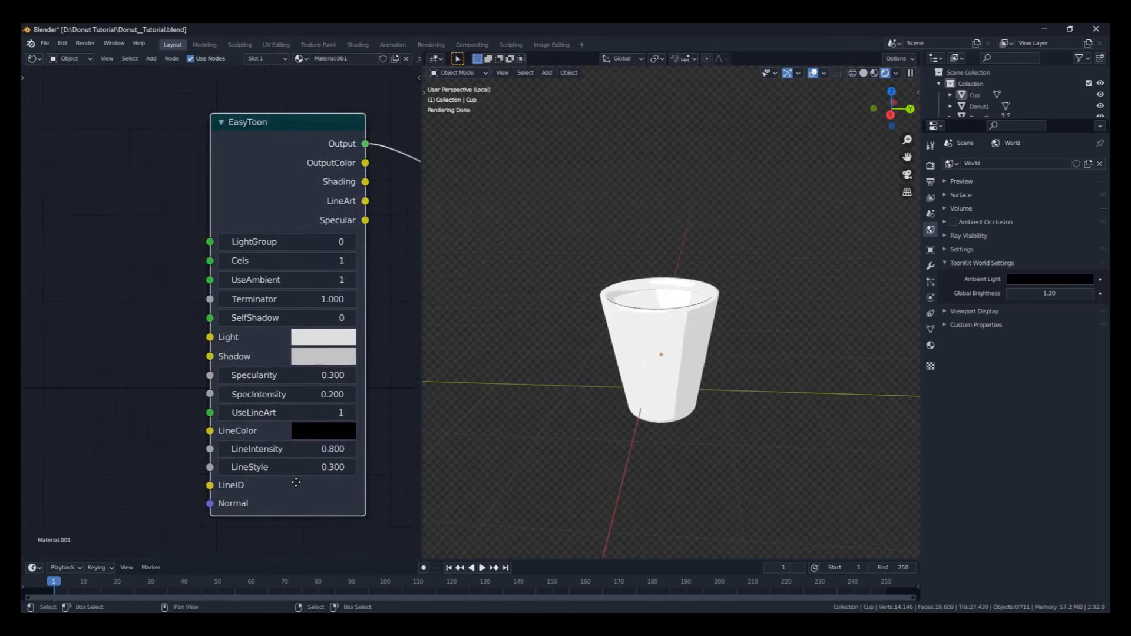
{"action": "mouse_move", "coordinate": [680, 391]}
{"action": "middle_mouse_down"}
{"action": "mouse_move", "coordinate": [647, 391]}
{"action": "mouse_move", "coordinate": [621, 356]}
{"action": "middle_mouse_up"}
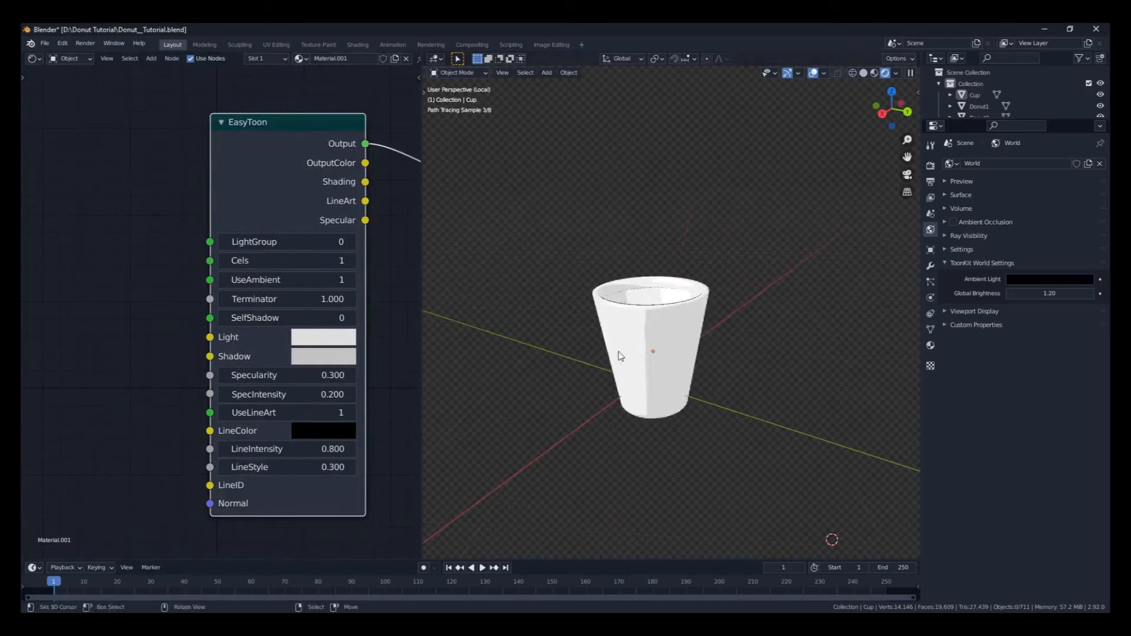
{"action": "scroll", "coordinate": [620, 356], "scroll_direction": "up", "scroll_amount": 3}
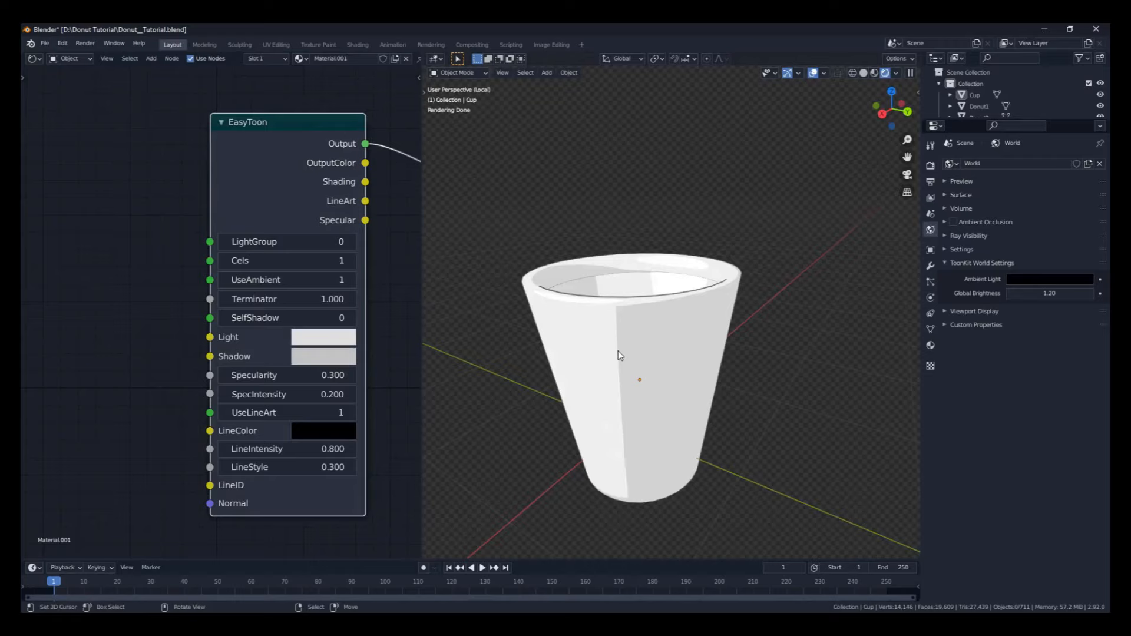
{"action": "mouse_move", "coordinate": [618, 352]}
{"action": "middle_mouse_down"}
{"action": "mouse_move", "coordinate": [620, 330]}
{"action": "mouse_move", "coordinate": [656, 341]}
{"action": "mouse_move", "coordinate": [619, 331]}
{"action": "middle_mouse_up"}
{"action": "mouse_move", "coordinate": [728, 320]}
{"action": "middle_mouse_down"}
{"action": "mouse_move", "coordinate": [707, 330]}
{"action": "mouse_move", "coordinate": [696, 370]}
{"action": "middle_mouse_up"}
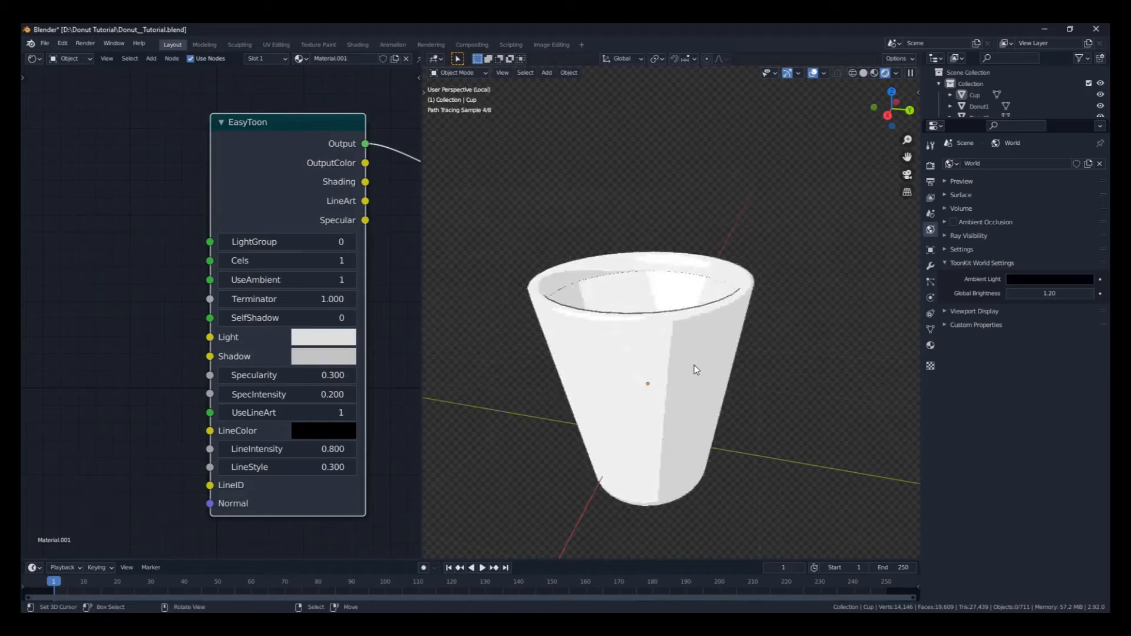
{"action": "scroll", "coordinate": [694, 365], "scroll_direction": "down", "scroll_amount": 2}
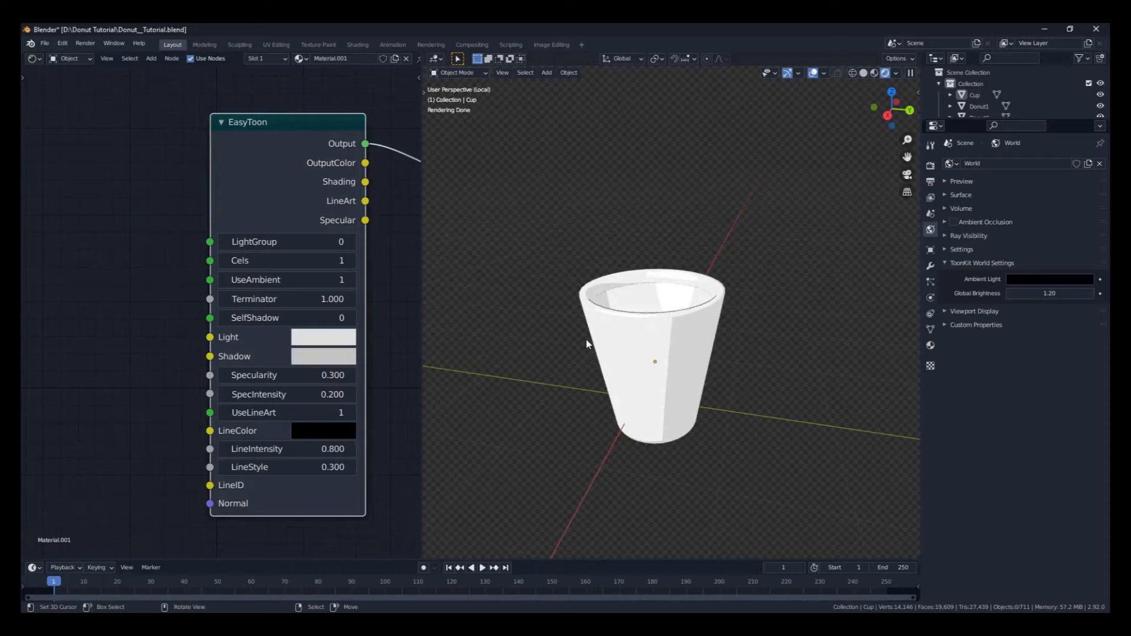
Step: Add a Gradient Texture node to the cup's material and place it well before the EasyToon node
{"action": "middle_click_drag", "start_coordinate": [170, 317], "coordinate": [221, 298]}
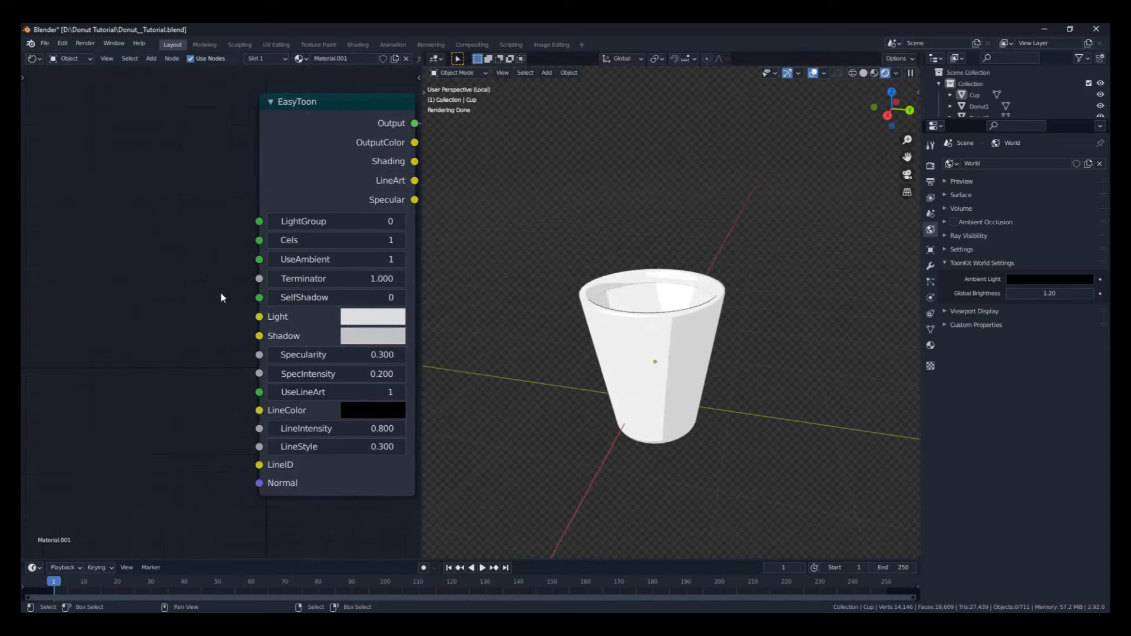
{"action": "key", "text": "shift+a"}
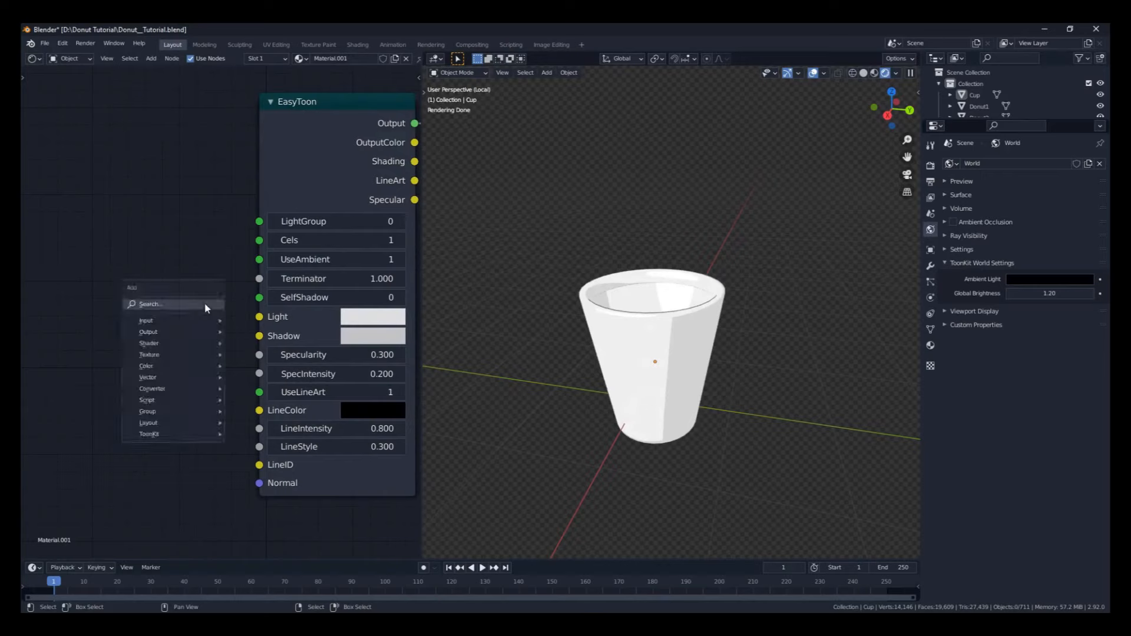
{"action": "left_click", "coordinate": [151, 59]}
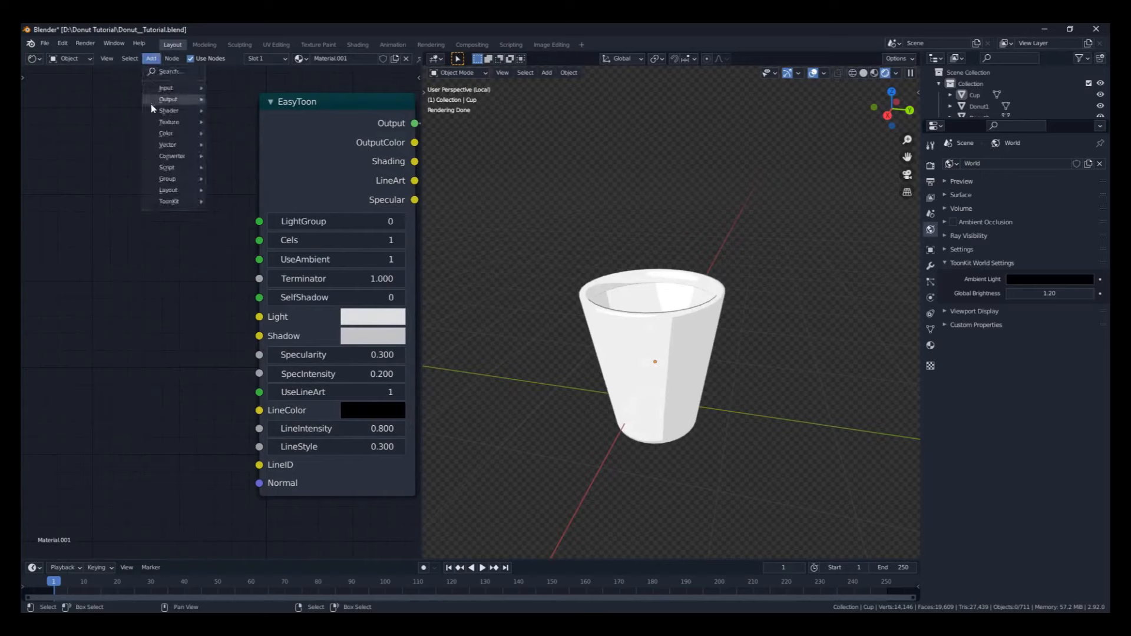
{"action": "left_click", "coordinate": [171, 72]}
{"action": "type", "text": "grad"}
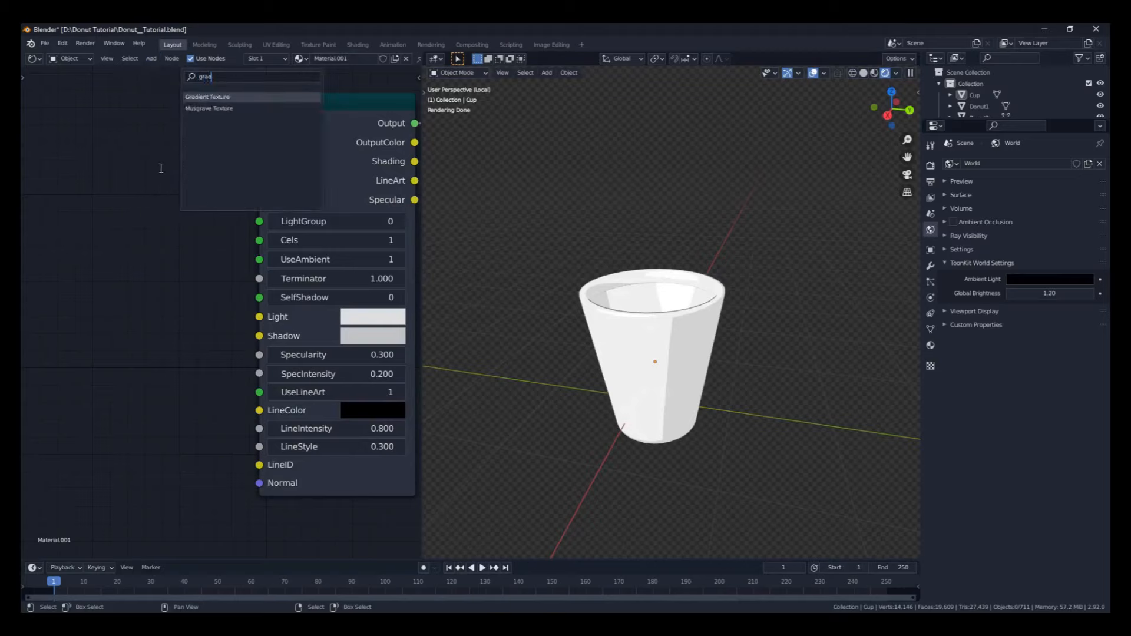
{"action": "key", "text": "Return"}
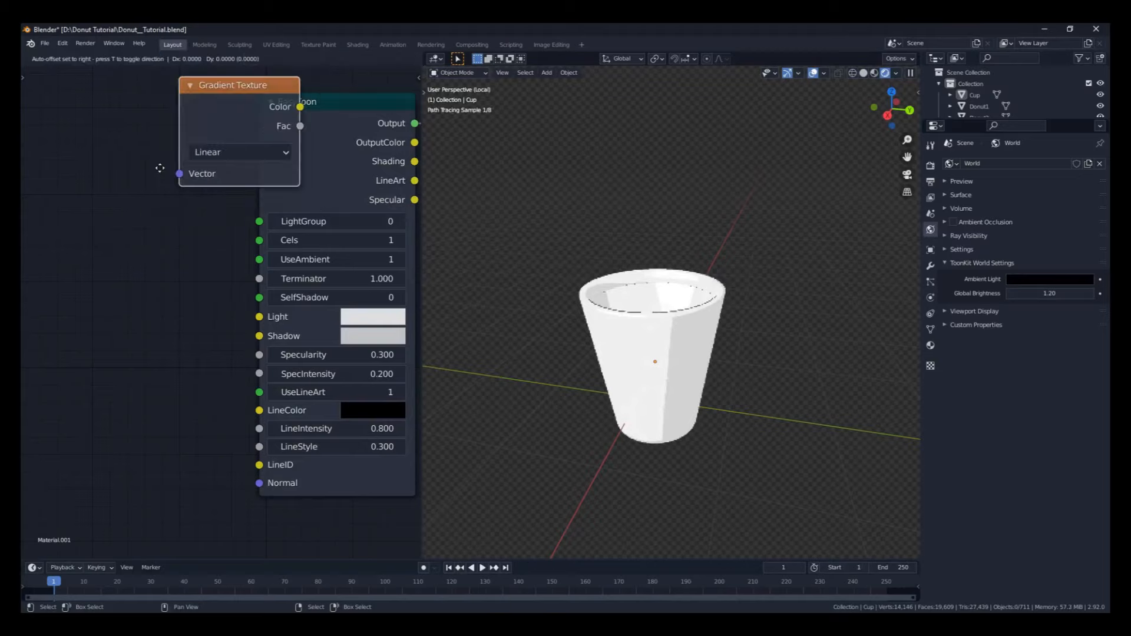
{"action": "scroll", "coordinate": [77, 266], "scroll_direction": "down", "scroll_amount": 2}
{"action": "middle_click_drag", "start_coordinate": [174, 288], "coordinate": [221, 281]}
{"action": "left_click_drag", "start_coordinate": [132, 249], "coordinate": [97, 274]}
{"action": "middle_click_drag", "start_coordinate": [219, 299], "coordinate": [305, 292]}
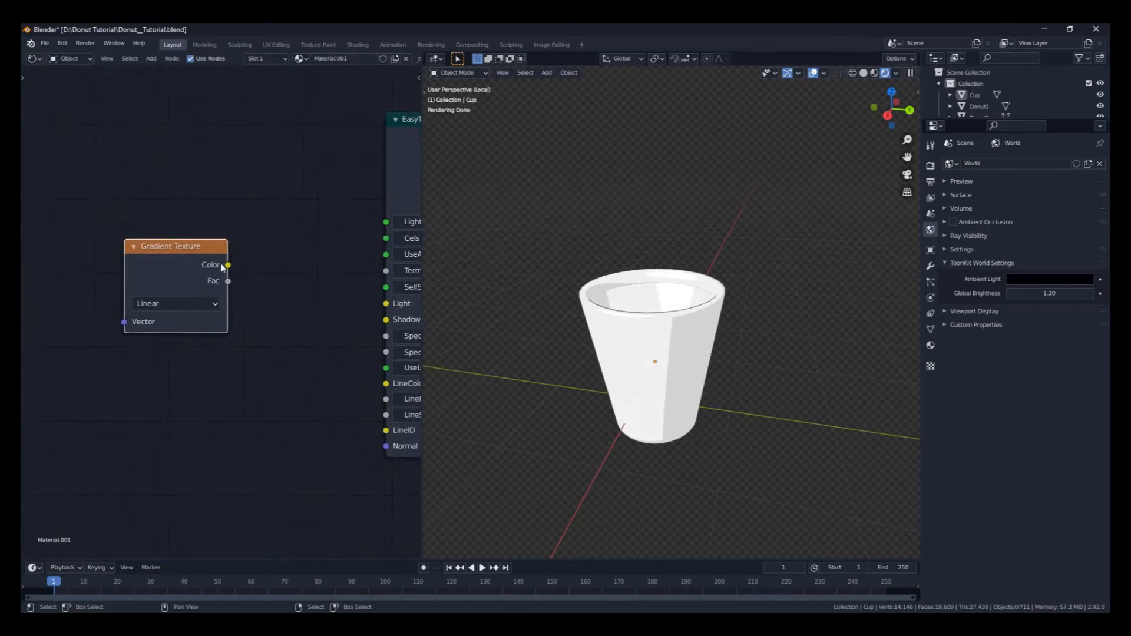
{"action": "left_click_drag", "start_coordinate": [183, 257], "coordinate": [114, 264]}
Step: Add a ColorRamp node between the Gradient Texture and EasyToon nodes, and connect the gradient's Color output to its Fac input
{"action": "key", "text": "shift+a"}
{"action": "left_click", "coordinate": [218, 264]}
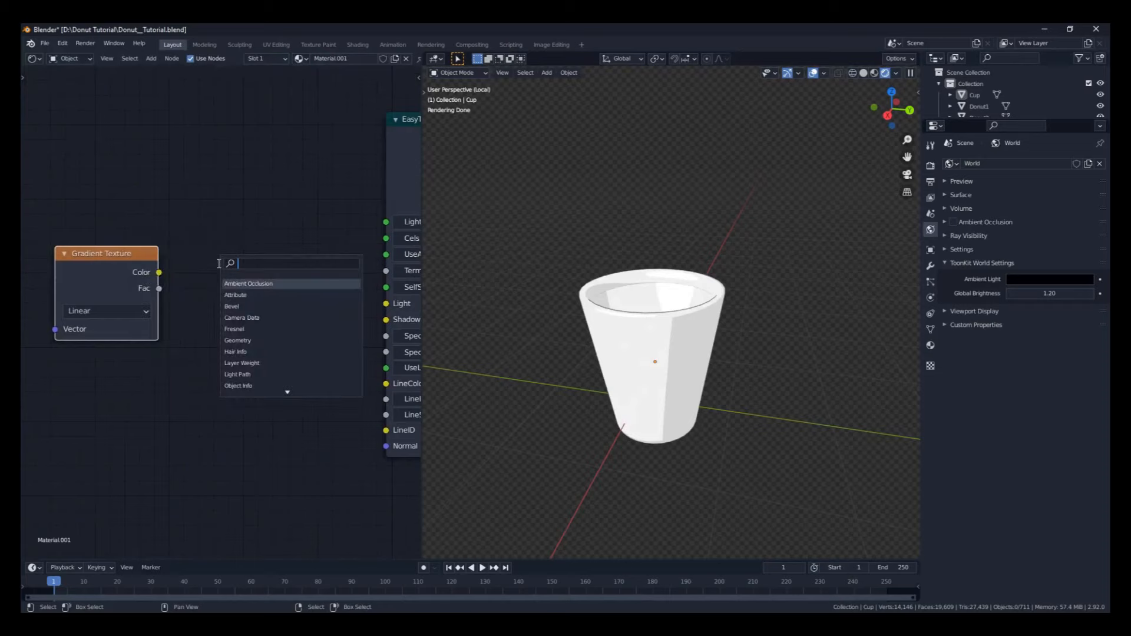
{"action": "type", "text": "color"}
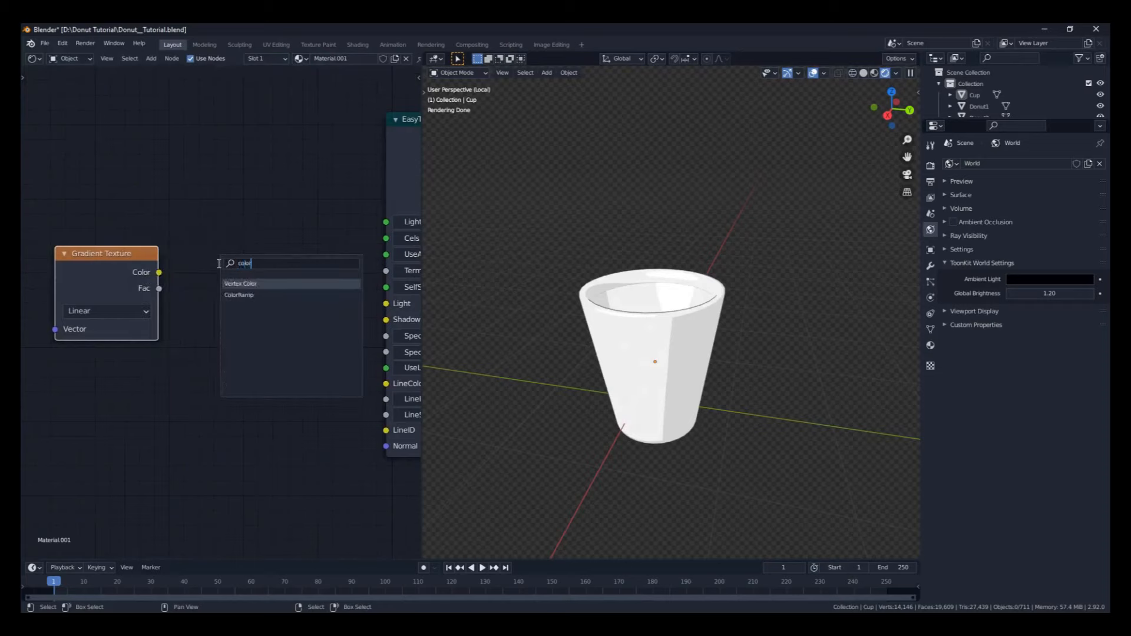
{"action": "key", "text": "Down"}
{"action": "key", "text": "Return"}
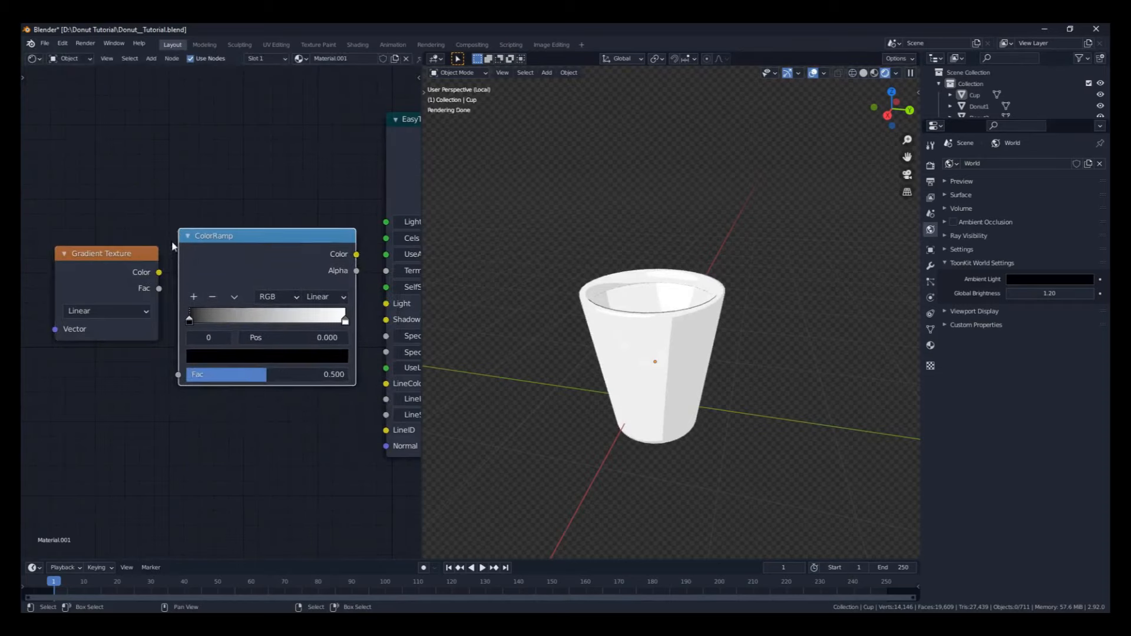
{"action": "left_click", "coordinate": [173, 246]}
{"action": "left_click_drag", "start_coordinate": [159, 272], "coordinate": [182, 373]}
{"action": "middle_click_drag", "start_coordinate": [305, 270], "coordinate": [259, 258]}
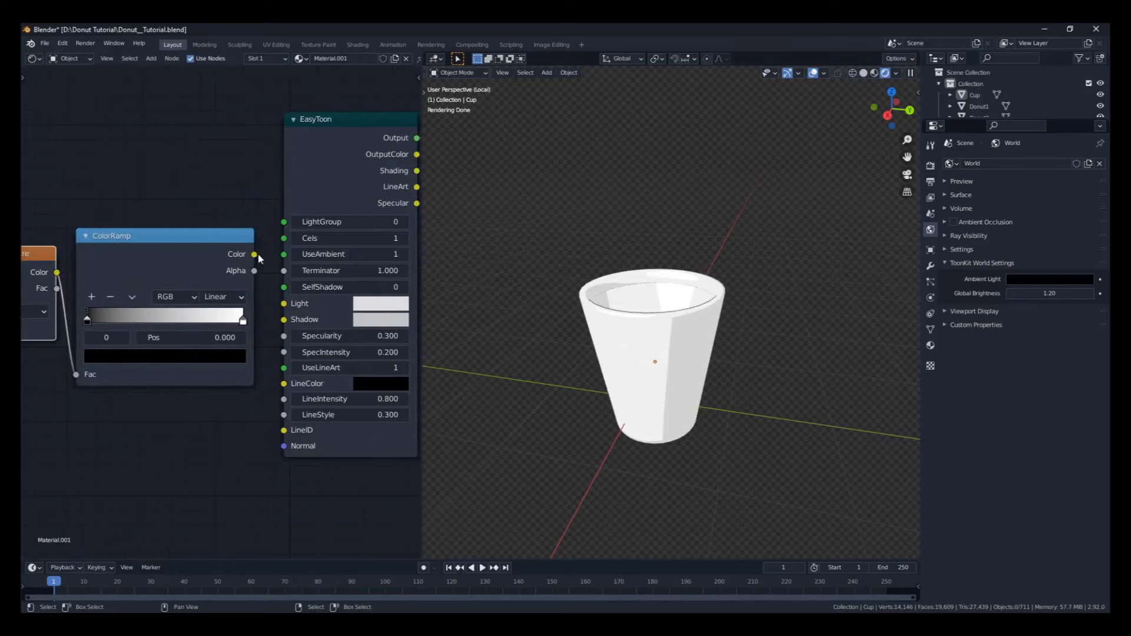
Step: Connect the ColorRamp's Color output to the EasyToon node's Light input and check the gradient on the cup
{"action": "mouse_move", "coordinate": [256, 257]}
{"action": "left_mouse_down"}
{"action": "mouse_move", "coordinate": [264, 293]}
{"action": "mouse_move", "coordinate": [289, 307]}
{"action": "left_mouse_up"}
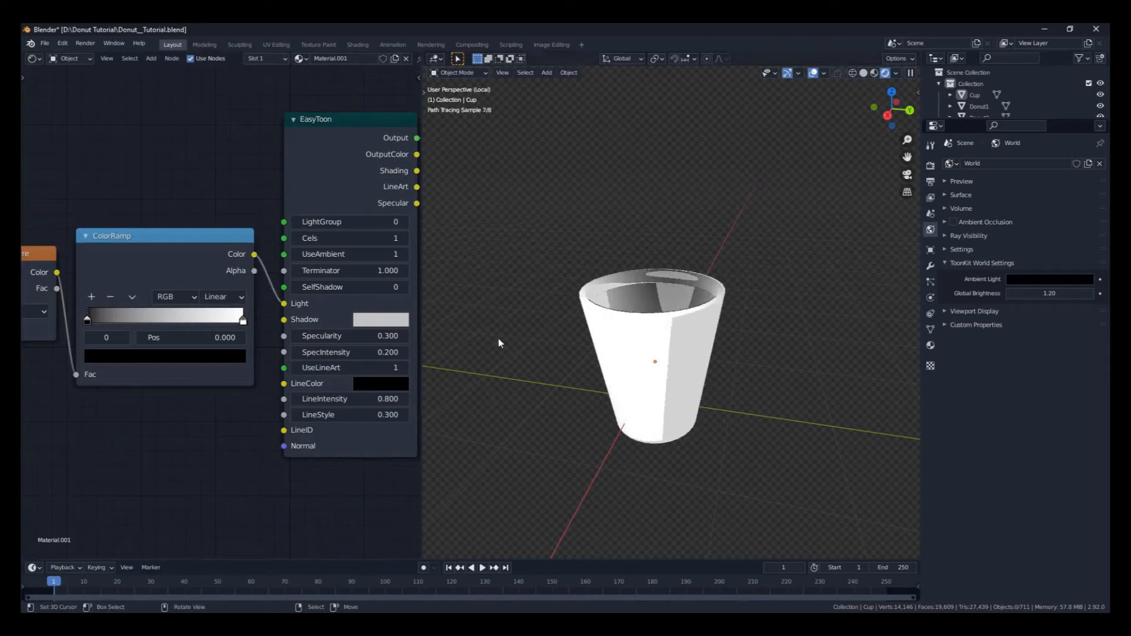
{"action": "scroll", "coordinate": [657, 283], "scroll_direction": "up", "scroll_amount": 4}
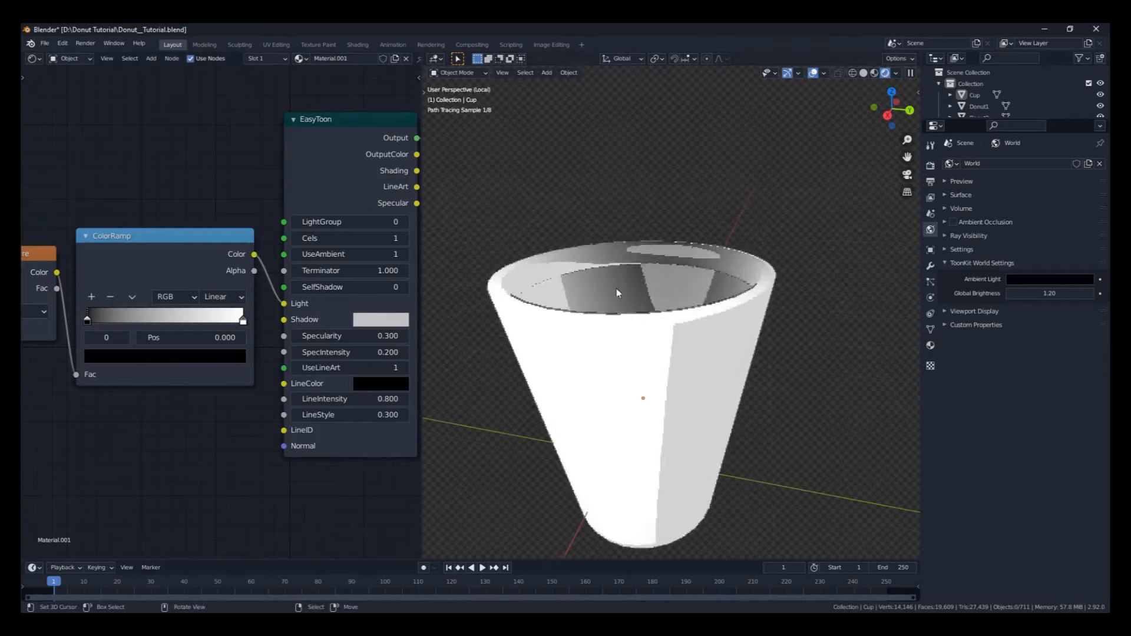
{"action": "mouse_move", "coordinate": [616, 288]}
{"action": "middle_mouse_down"}
{"action": "mouse_move", "coordinate": [620, 328]}
{"action": "mouse_move", "coordinate": [623, 307]}
{"action": "middle_mouse_up"}
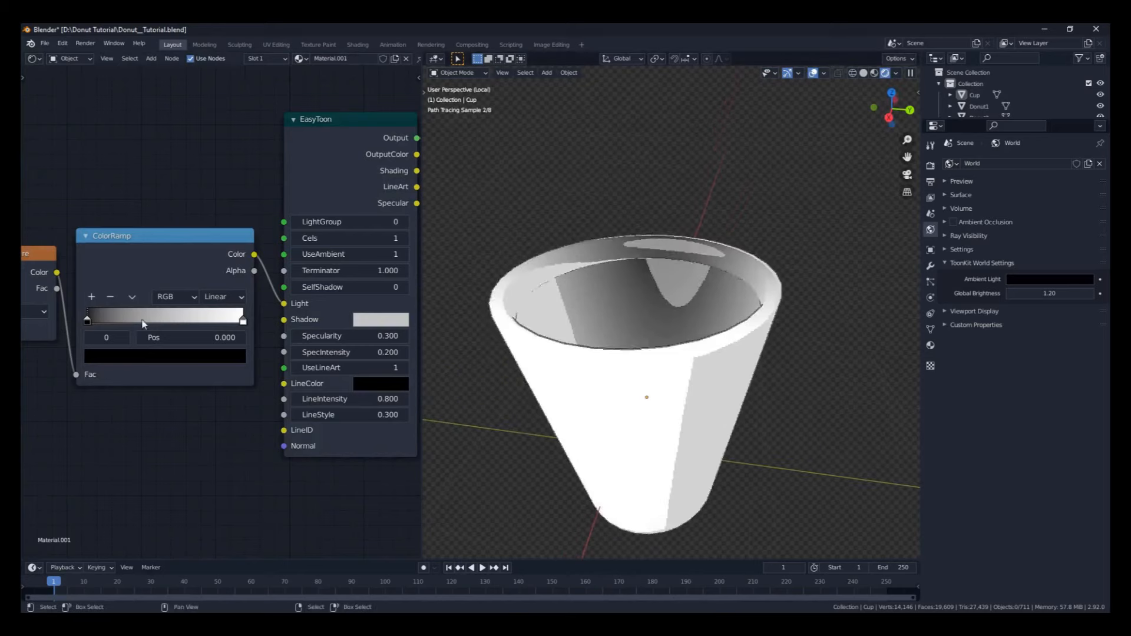
Step: Reverse the ColorRamp so it runs from white at position 0 to black at position 1.000
{"action": "mouse_move", "coordinate": [88, 321]}
{"action": "left_mouse_down"}
{"action": "mouse_move", "coordinate": [236, 321]}
{"action": "mouse_move", "coordinate": [43, 312]}
{"action": "left_mouse_up"}
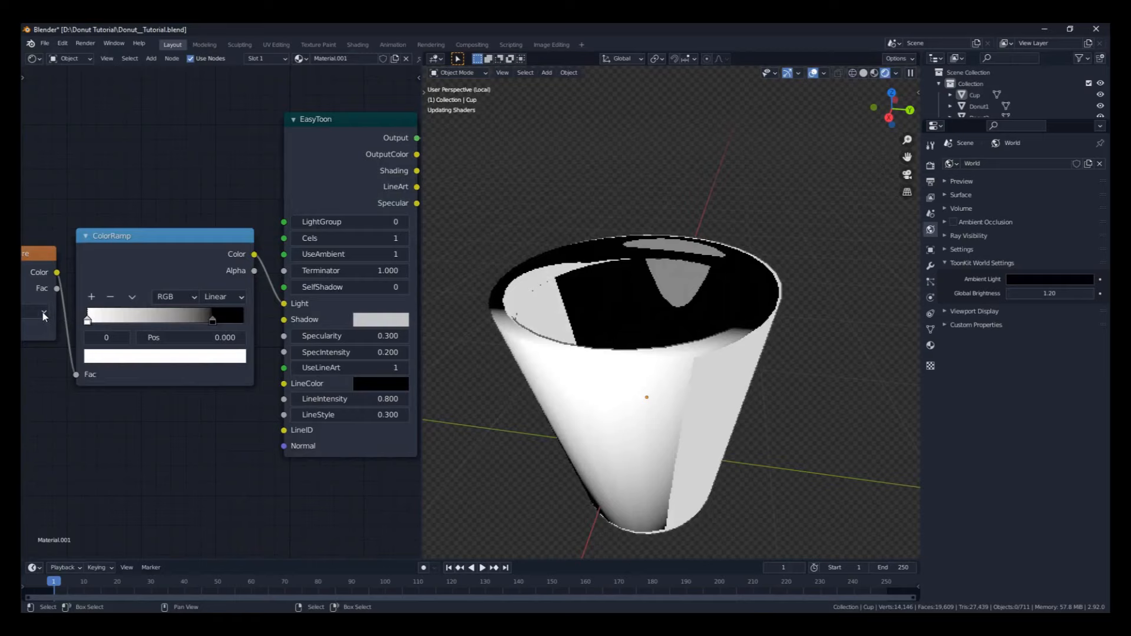
{"action": "left_click_drag", "start_coordinate": [226, 324], "coordinate": [246, 324]}
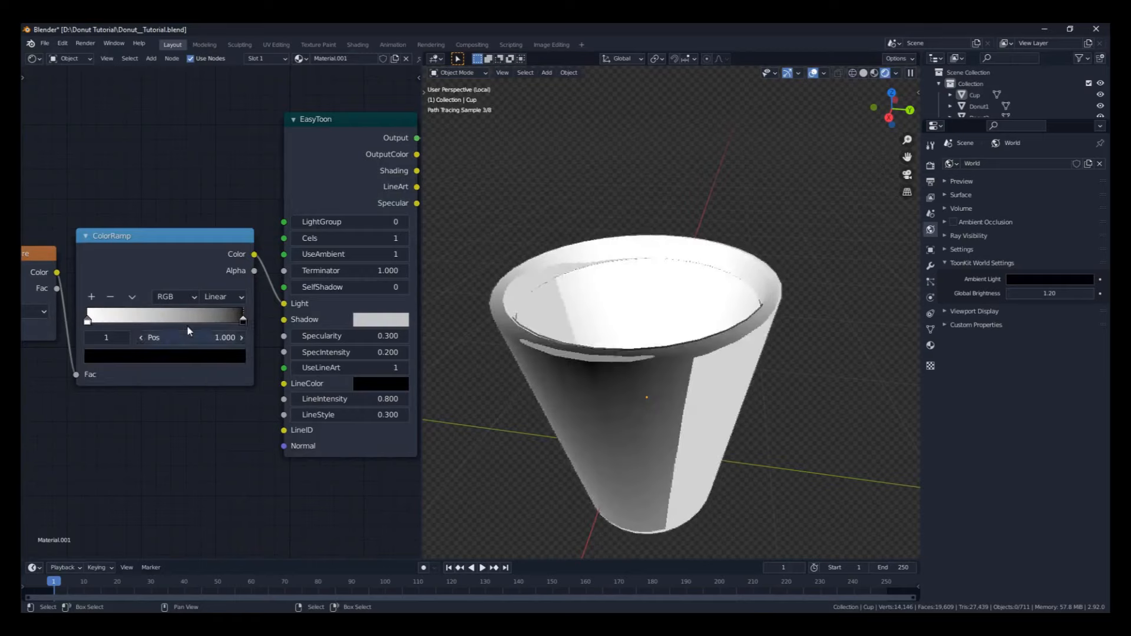
Step: Change the ColorRamp's black end stop to a neutral grey with a V value of 0.290
{"action": "scroll", "coordinate": [180, 333], "scroll_direction": "up", "scroll_amount": 3}
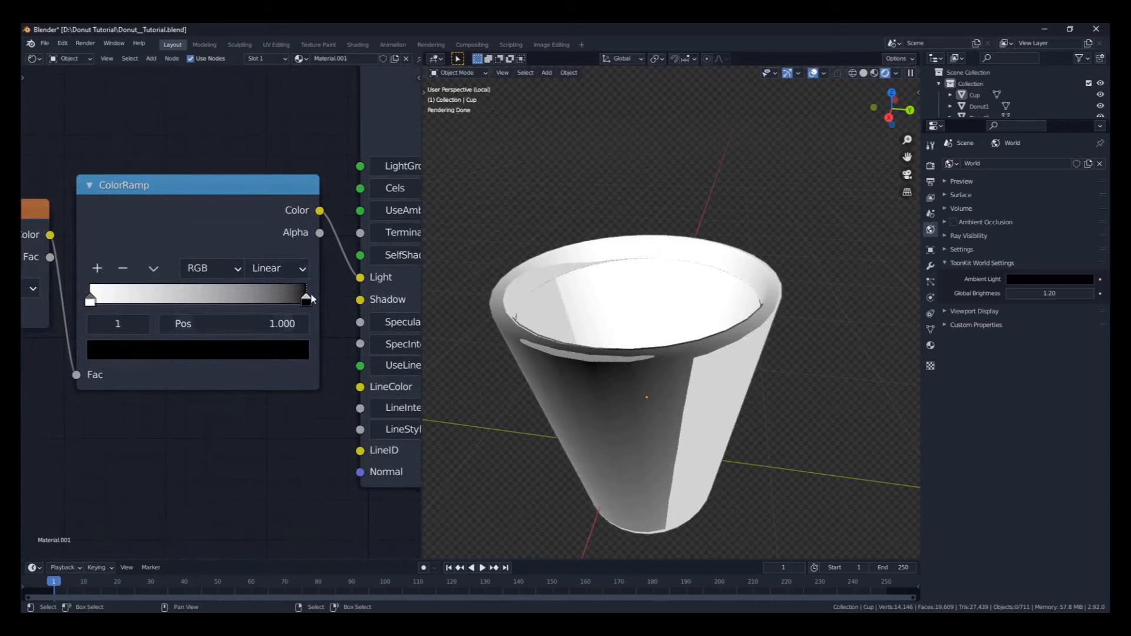
{"action": "left_click", "coordinate": [306, 299]}
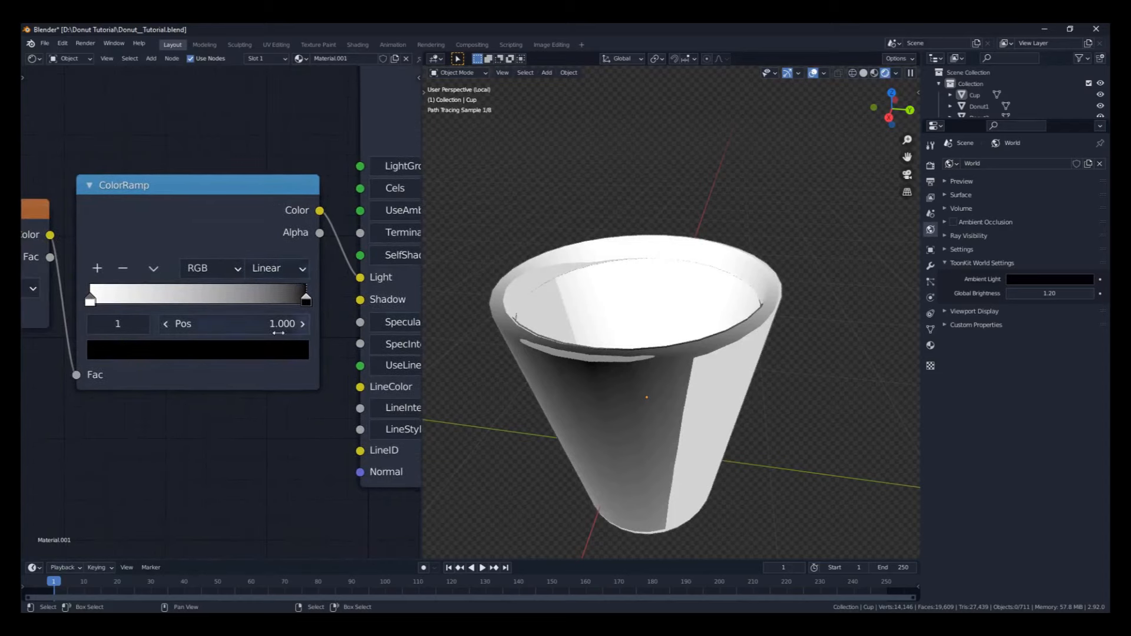
{"action": "left_click", "coordinate": [166, 353]}
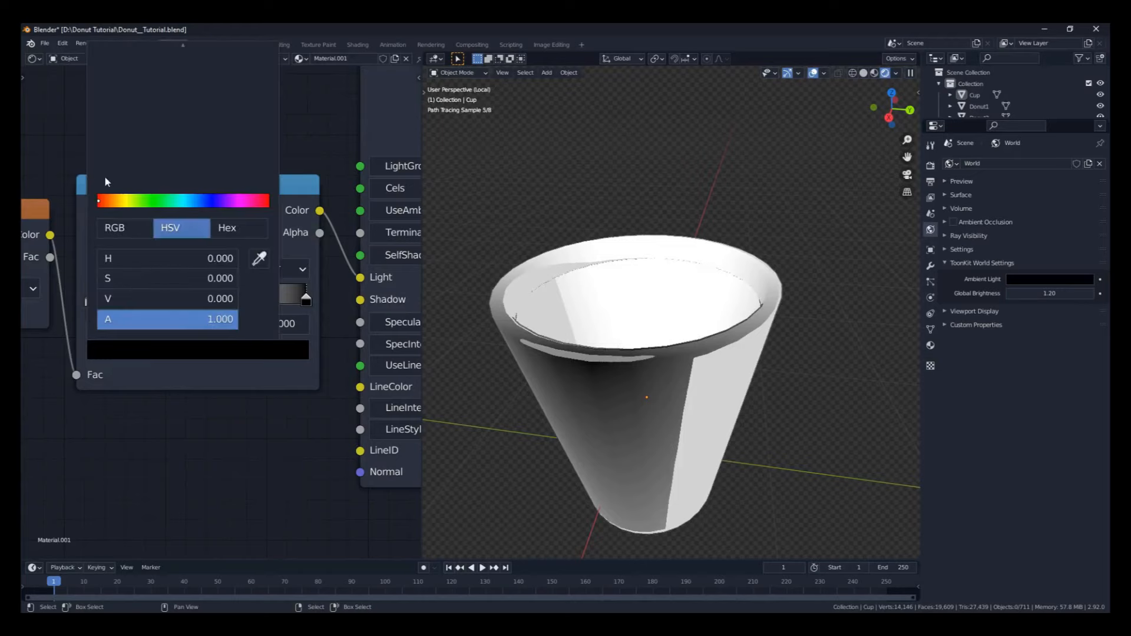
{"action": "left_click_drag", "start_coordinate": [103, 178], "coordinate": [99, 137]}
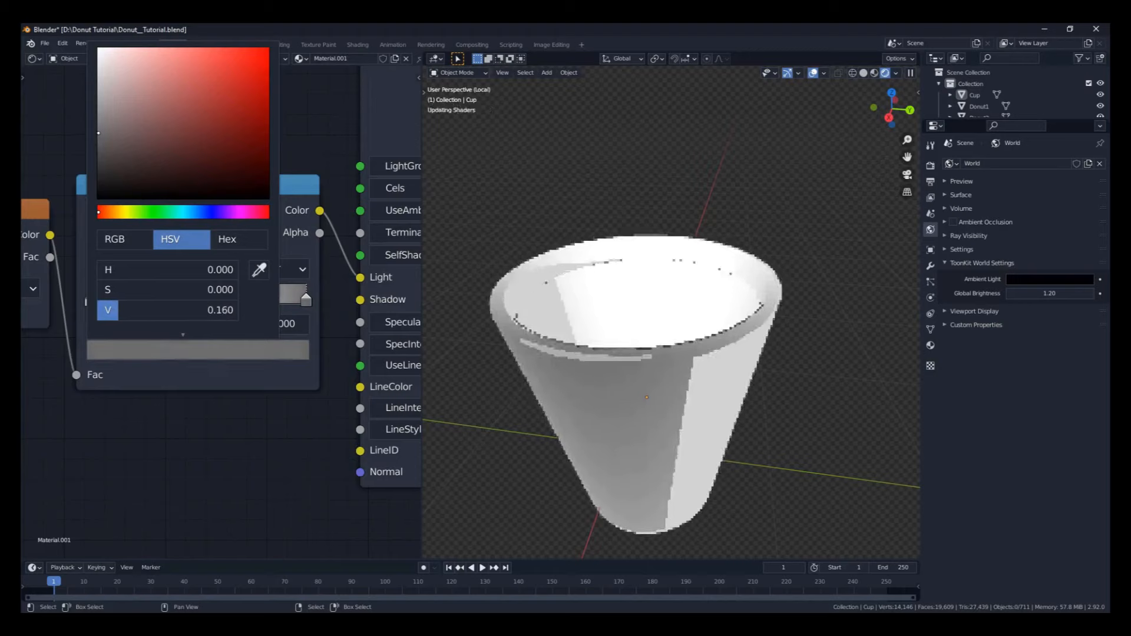
{"action": "left_click_drag", "start_coordinate": [99, 137], "coordinate": [99, 112]}
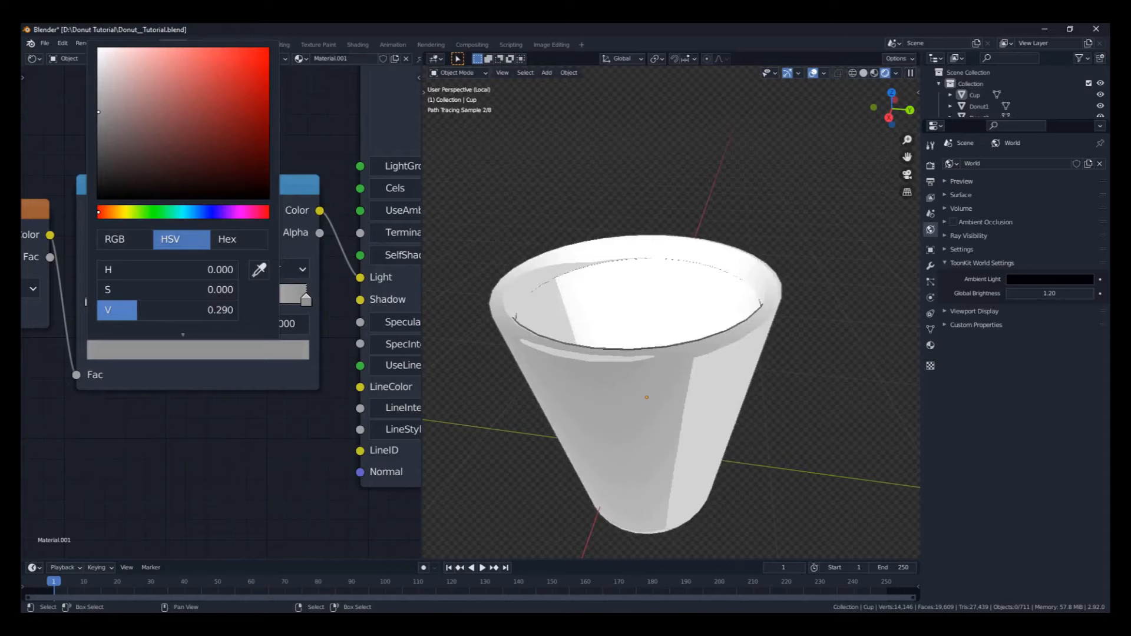
Step: Move the ColorRamp's white stop to position 0.232
{"action": "middle_click_drag", "start_coordinate": [661, 361], "coordinate": [654, 329]}
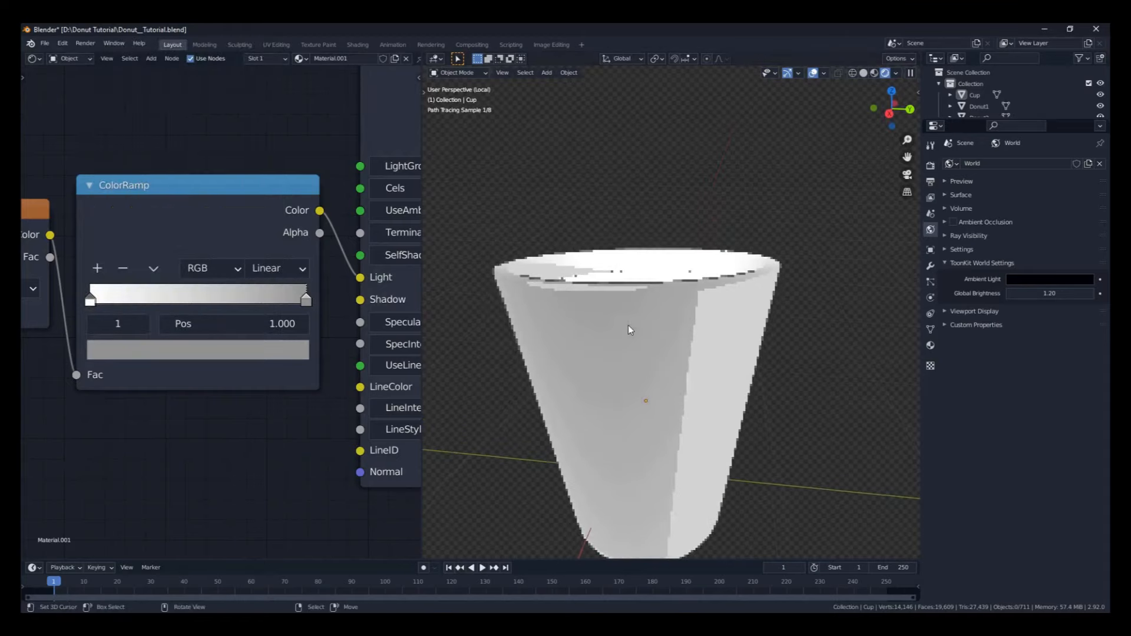
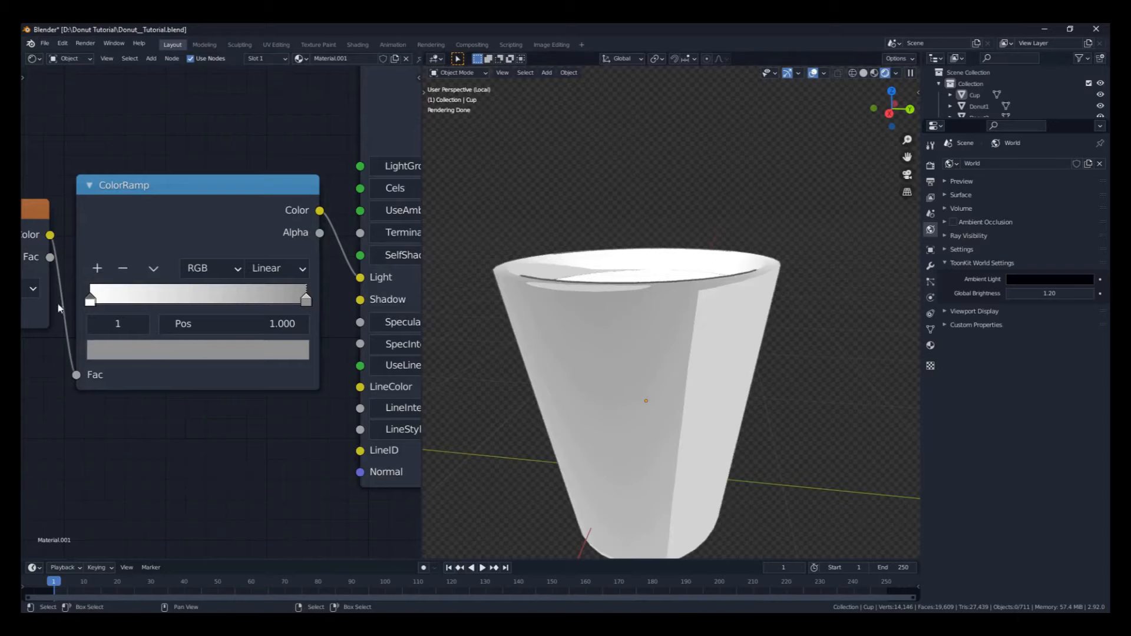
{"action": "left_click", "coordinate": [90, 300]}
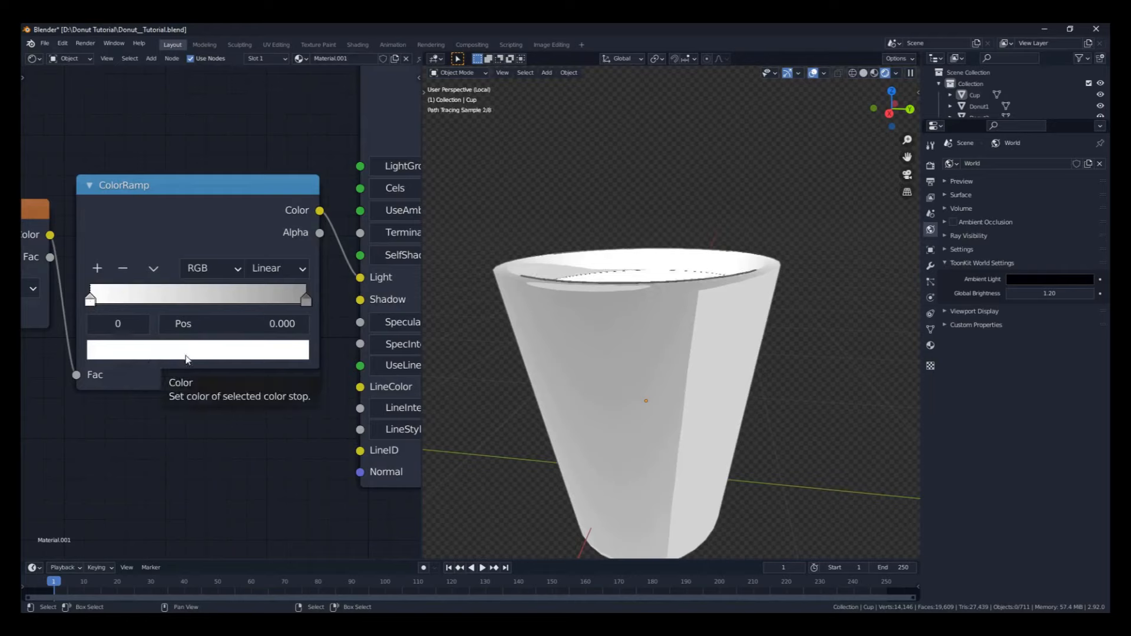
{"action": "mouse_move", "coordinate": [91, 300]}
{"action": "left_mouse_down"}
{"action": "mouse_move", "coordinate": [155, 301]}
{"action": "mouse_move", "coordinate": [142, 301]}
{"action": "left_mouse_up"}
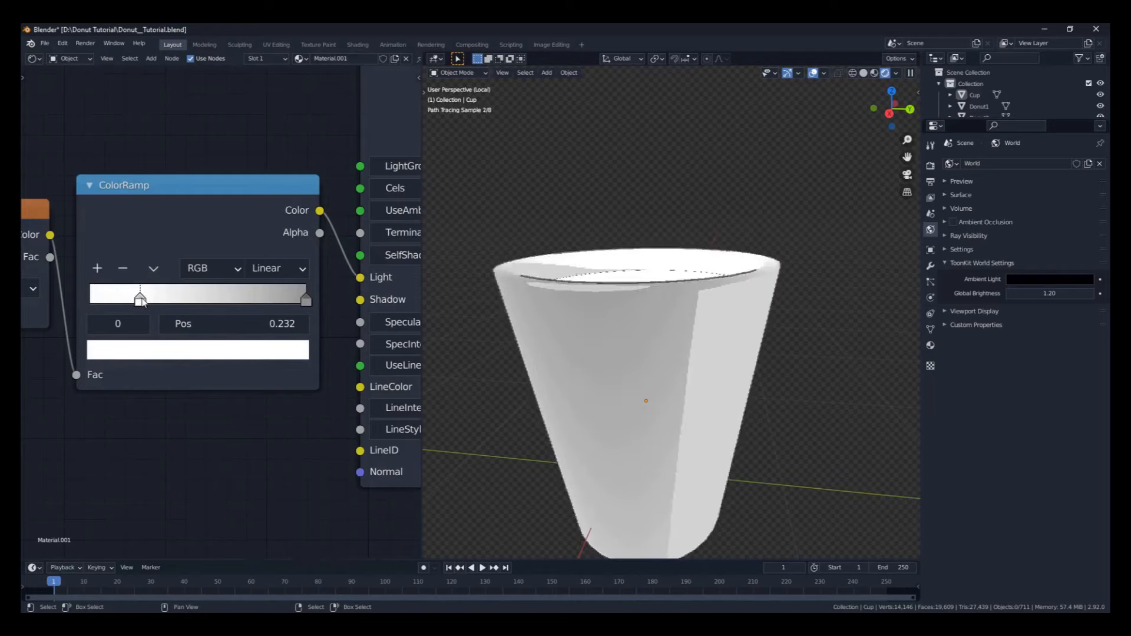
Step: Try a saturated red on the ColorRamp's end stop, then undo the colour change
{"action": "left_click", "coordinate": [307, 300]}
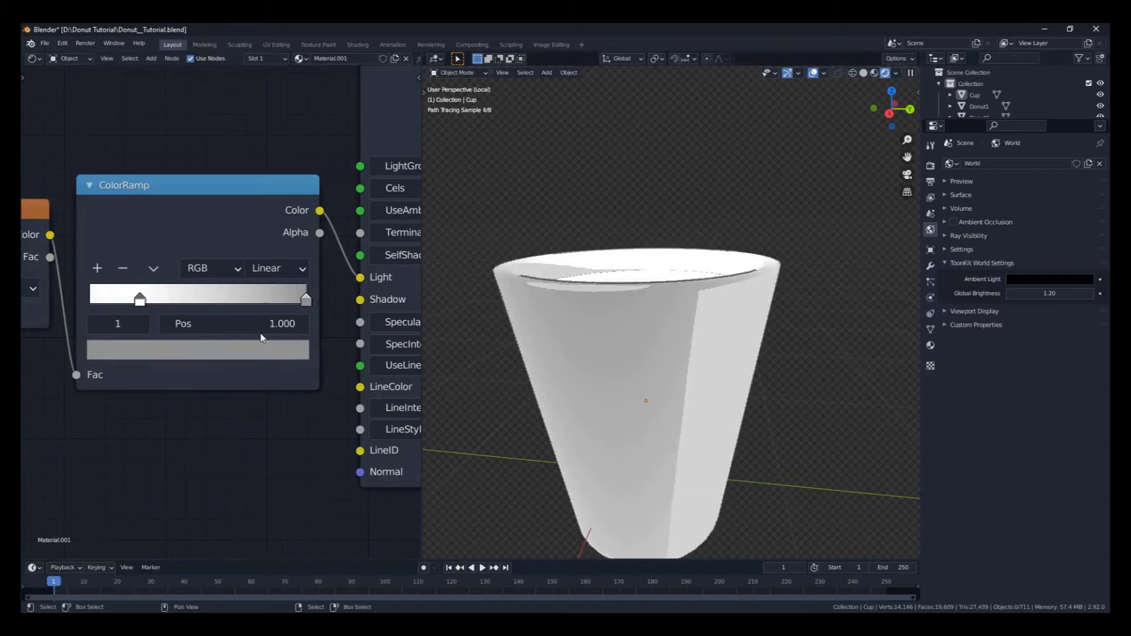
{"action": "left_click", "coordinate": [259, 349]}
{"action": "left_click", "coordinate": [247, 83]}
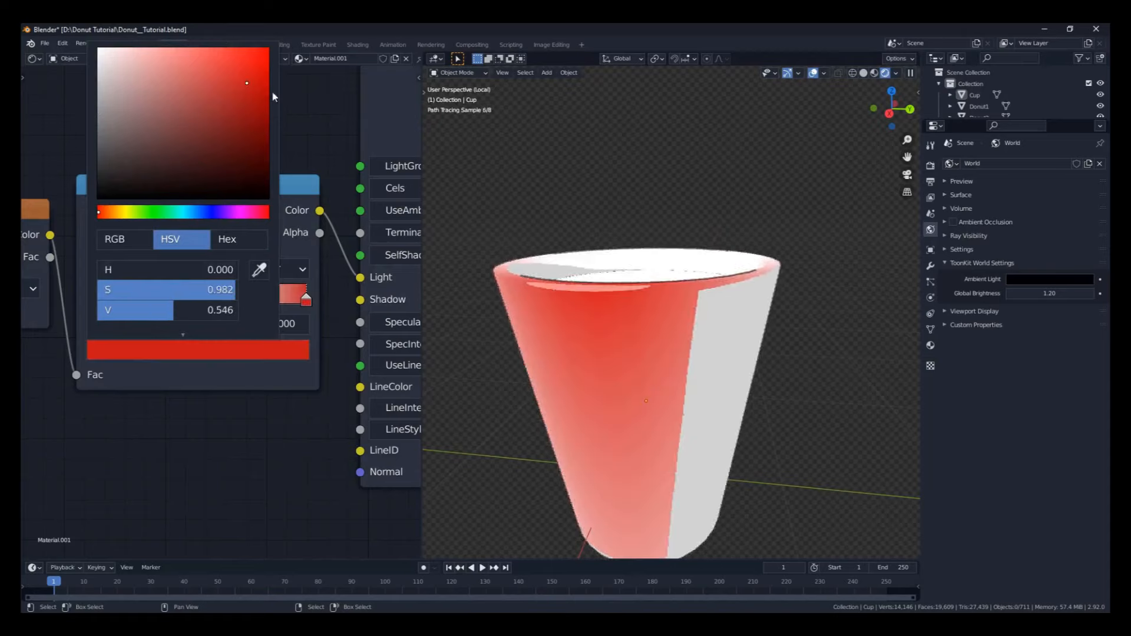
{"action": "key", "text": "ctrl+z"}
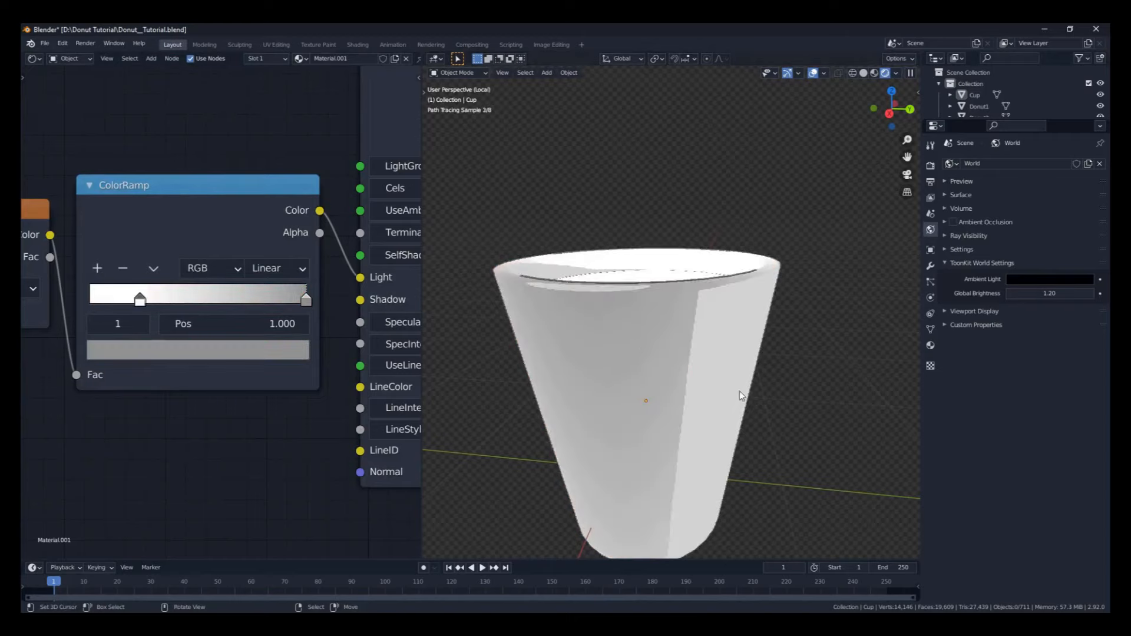
Step: Lighten the grey of the ColorRamp's end stop slightly
{"action": "mouse_move", "coordinate": [741, 396]}
{"action": "middle_mouse_down"}
{"action": "mouse_move", "coordinate": [593, 415]}
{"action": "mouse_move", "coordinate": [741, 393]}
{"action": "mouse_move", "coordinate": [744, 412]}
{"action": "mouse_move", "coordinate": [741, 397]}
{"action": "mouse_move", "coordinate": [725, 407]}
{"action": "middle_mouse_up"}
{"action": "left_click", "coordinate": [147, 350]}
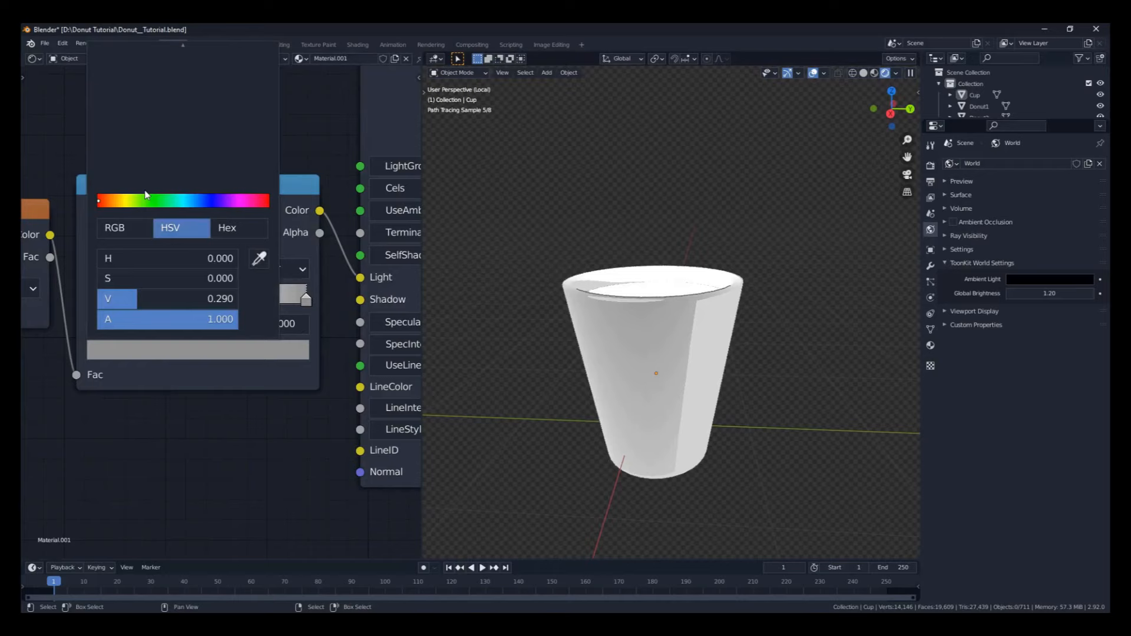
{"action": "left_click_drag", "start_coordinate": [98, 112], "coordinate": [99, 97]}
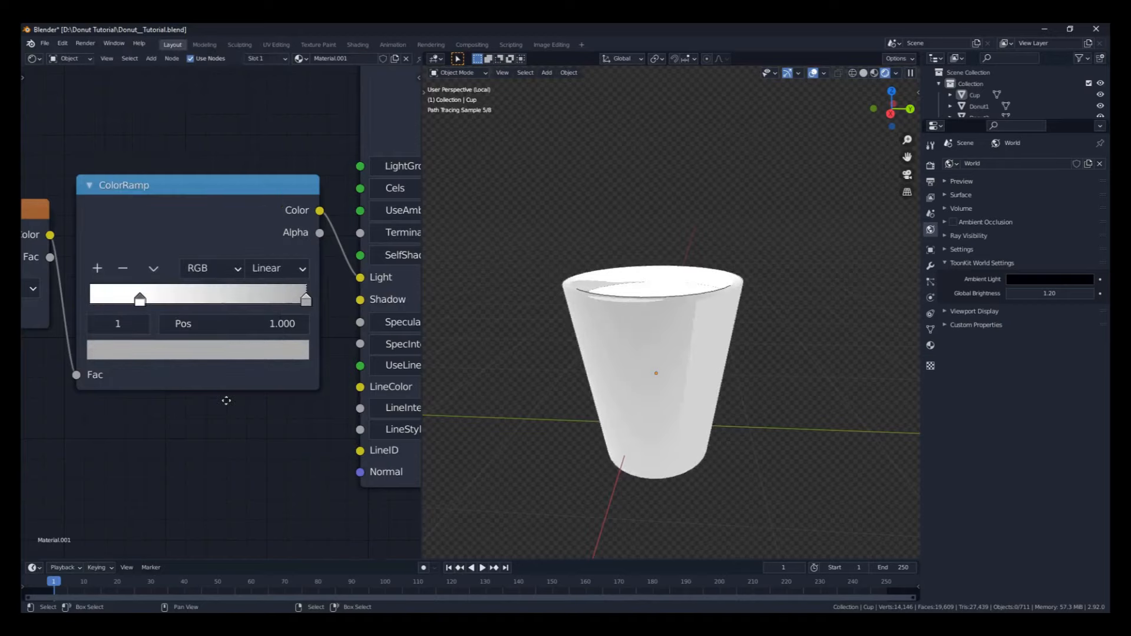
Step: Darken the EasyToon node's Shadow colour to a neutral grey with a V value of 0.384
{"action": "middle_click_drag", "start_coordinate": [227, 400], "coordinate": [70, 427]}
{"action": "left_click", "coordinate": [323, 320]}
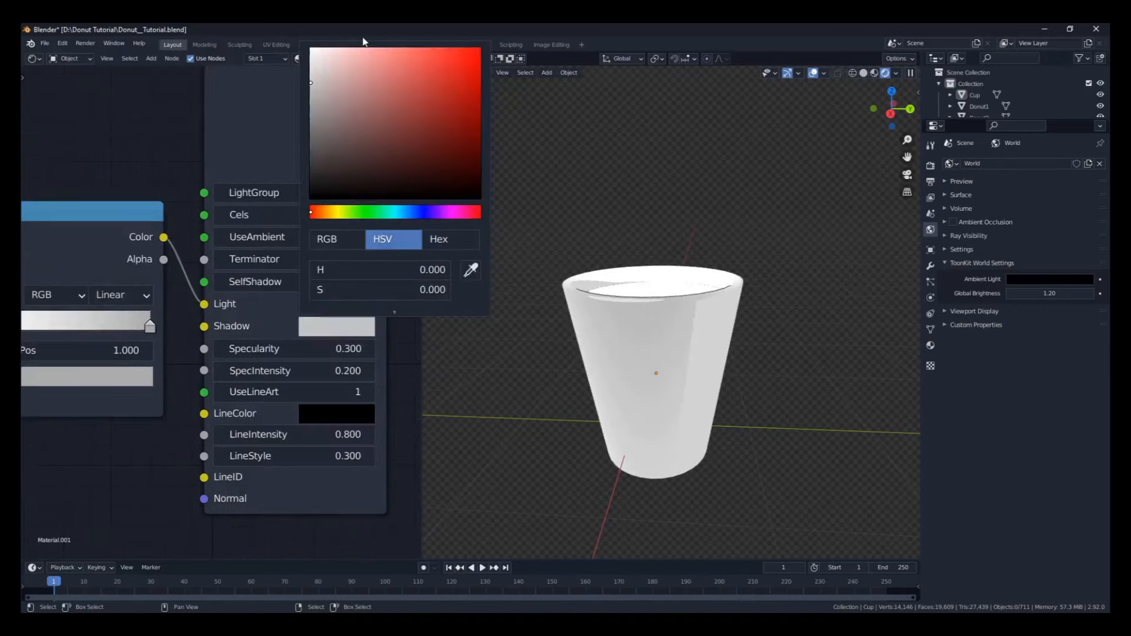
{"action": "left_click_drag", "start_coordinate": [313, 88], "coordinate": [310, 97]}
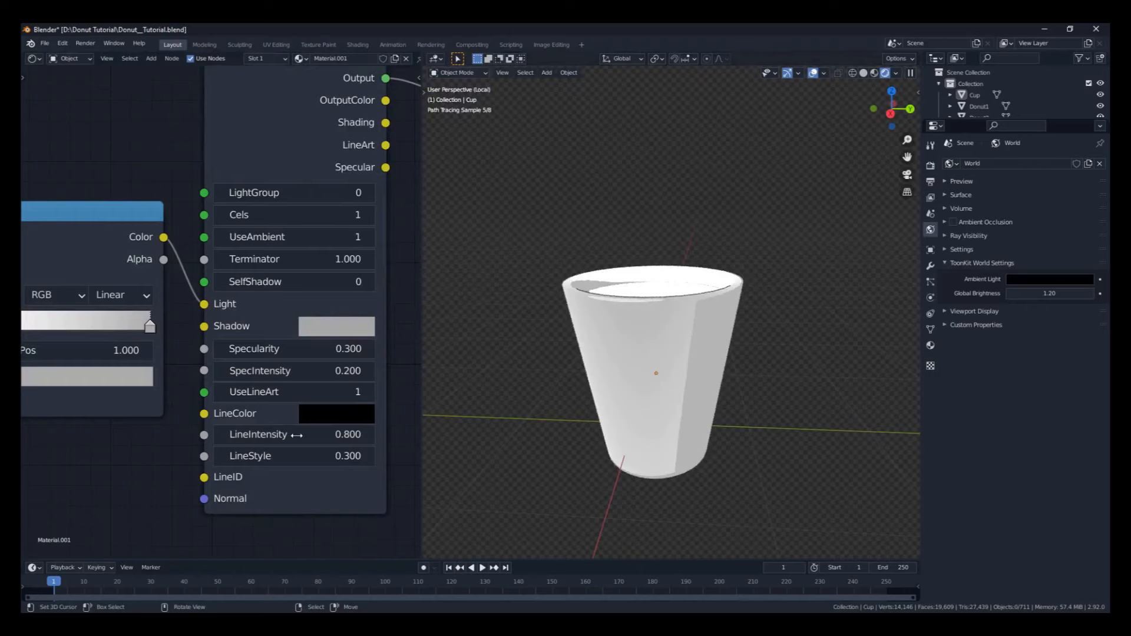
Step: Move the ColorRamp's white stop to position 0.450 and check the shading on the cup
{"action": "middle_click_drag", "start_coordinate": [154, 325], "coordinate": [247, 316]}
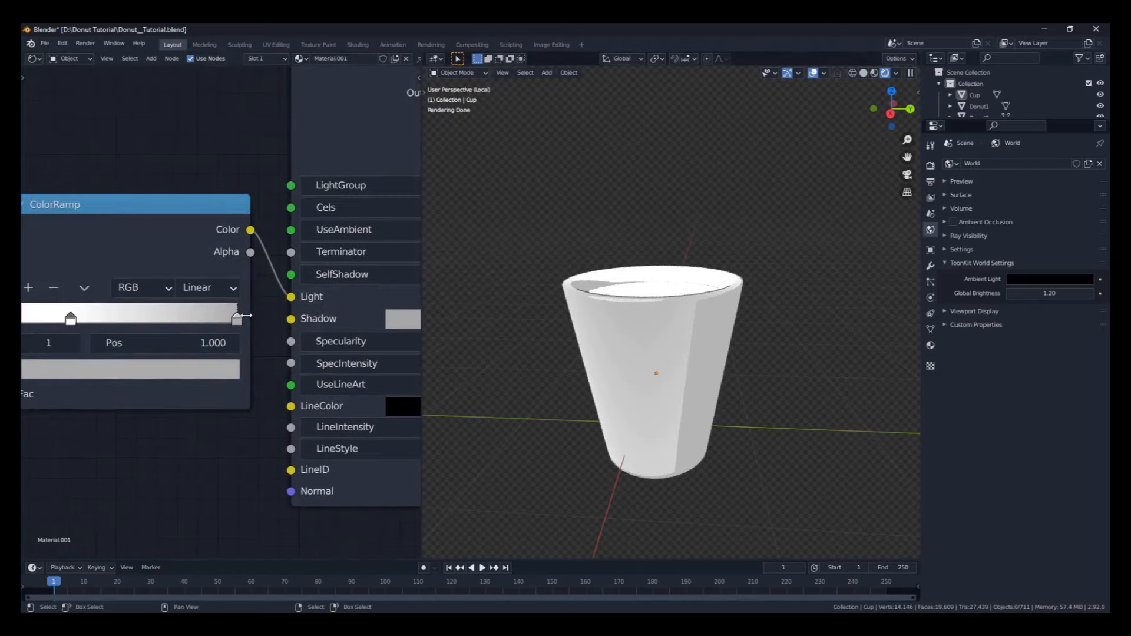
{"action": "left_click_drag", "start_coordinate": [63, 321], "coordinate": [112, 320]}
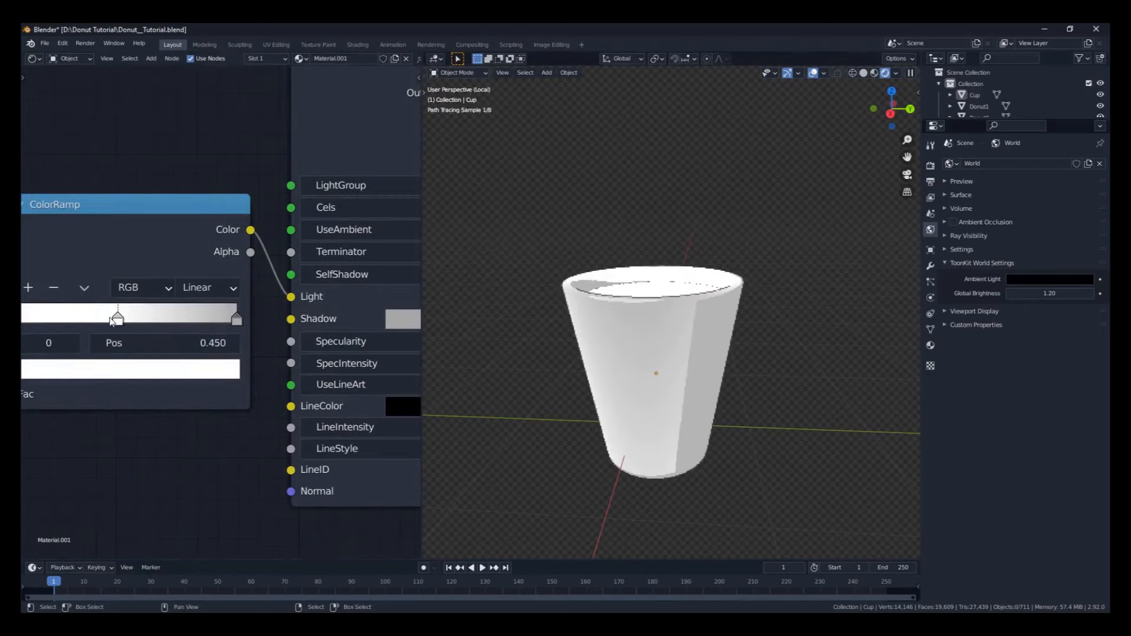
{"action": "scroll", "coordinate": [709, 429], "scroll_direction": "down", "scroll_amount": 3}
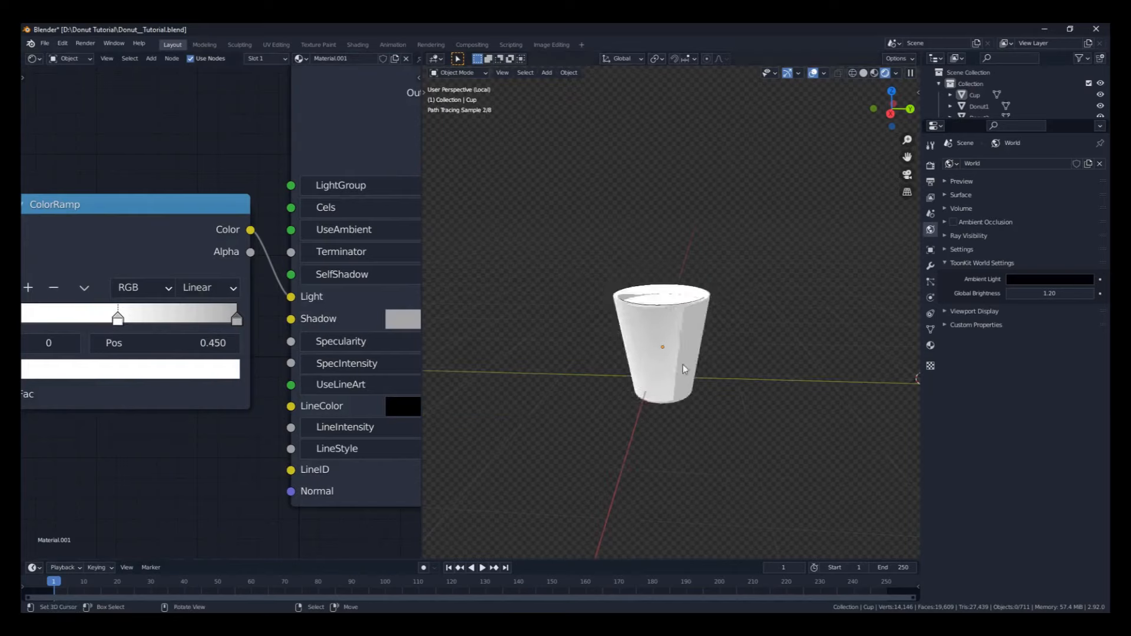
{"action": "scroll", "coordinate": [679, 333], "scroll_direction": "up", "scroll_amount": 6}
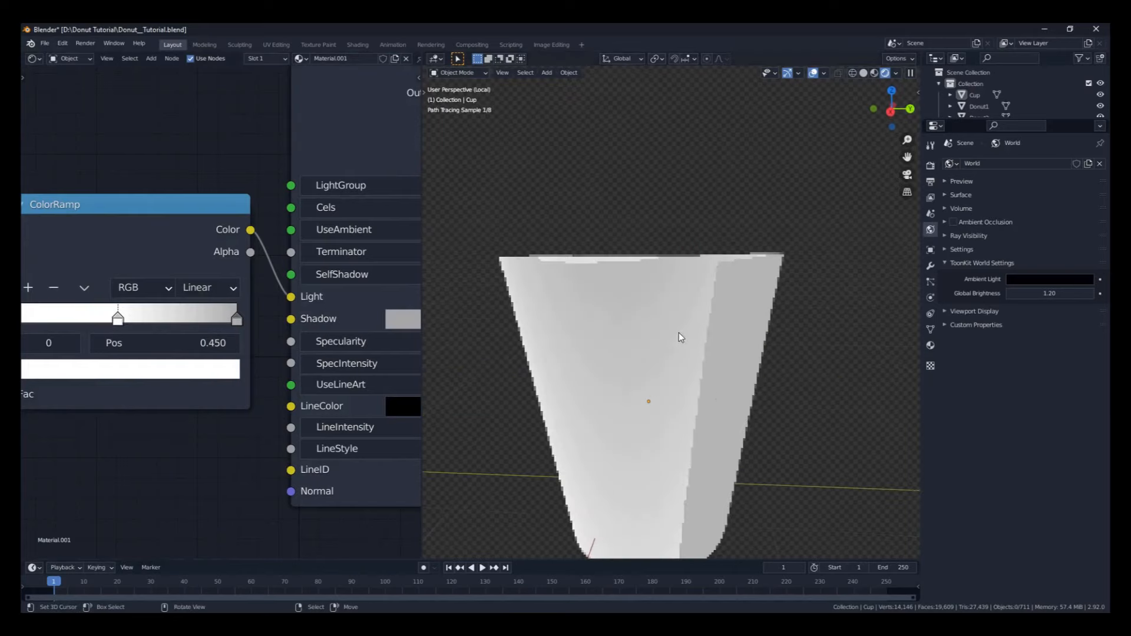
{"action": "scroll", "coordinate": [353, 321], "scroll_direction": "down", "scroll_amount": 1}
Step: Lighten the EasyToon Shadow grey slightly and inspect the cup's shading up close and from a distance
{"action": "left_click", "coordinate": [363, 330]}
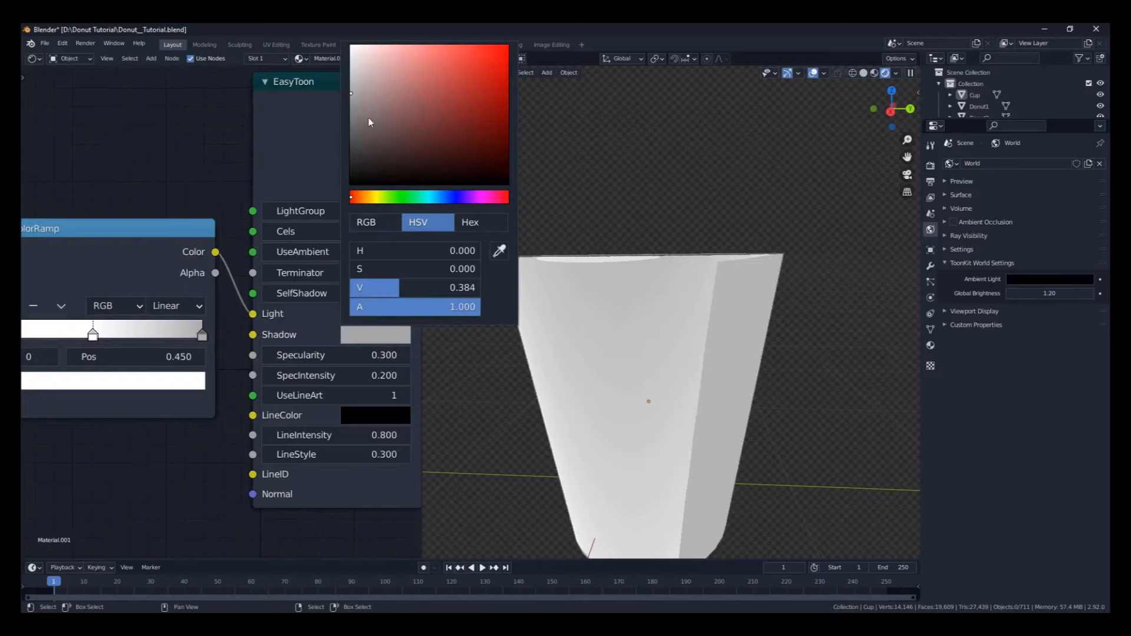
{"action": "left_click_drag", "start_coordinate": [355, 92], "coordinate": [351, 87]}
{"action": "scroll", "coordinate": [720, 178], "scroll_direction": "down", "scroll_amount": 6}
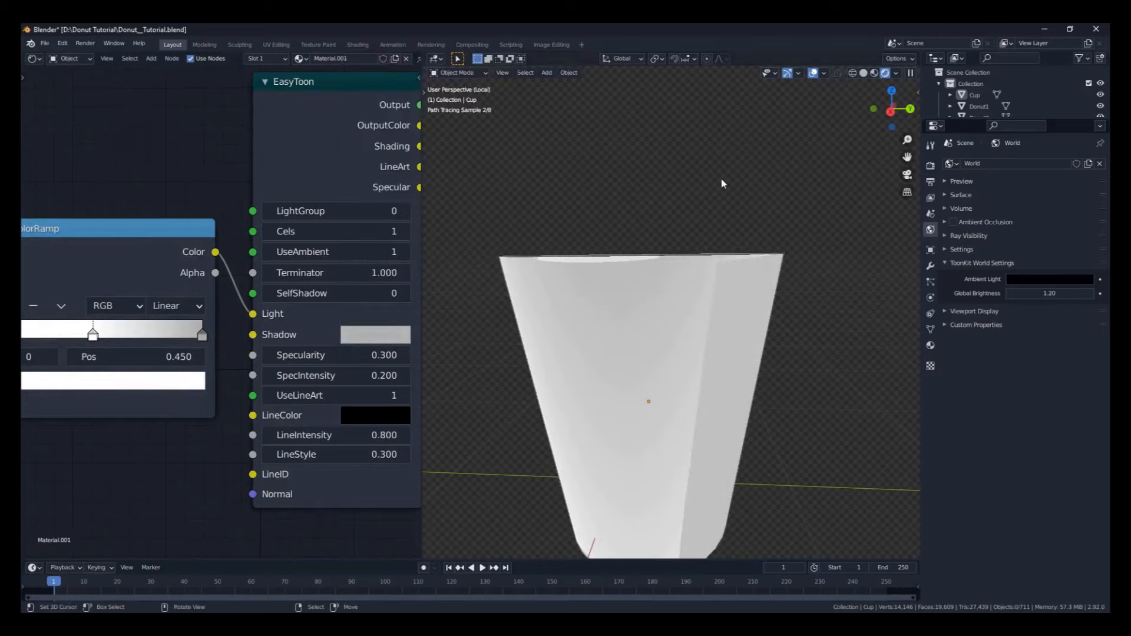
{"action": "middle_click_drag", "start_coordinate": [722, 180], "coordinate": [721, 214]}
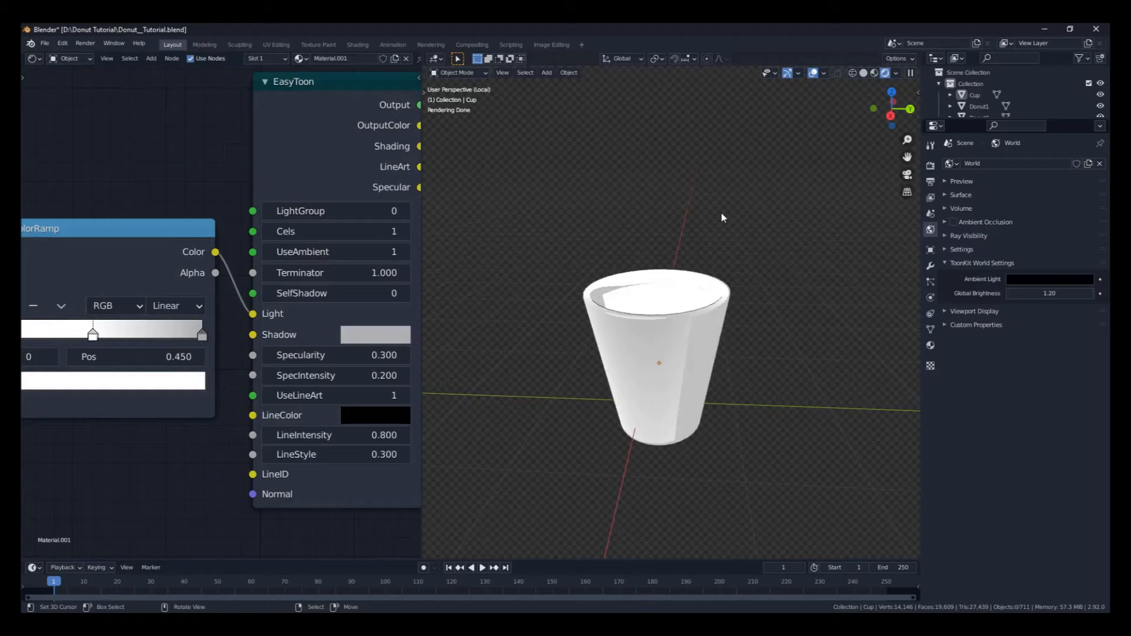
{"action": "scroll", "coordinate": [676, 363], "scroll_direction": "up", "scroll_amount": 5}
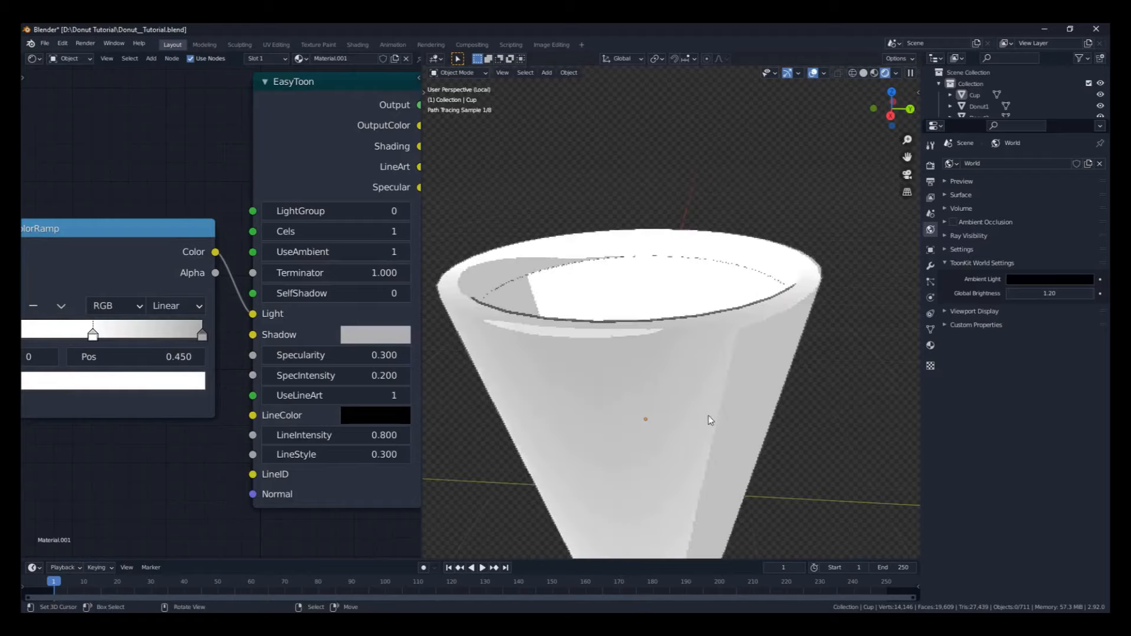
{"action": "middle_click_drag", "start_coordinate": [712, 386], "coordinate": [727, 320], "text": "shift"}
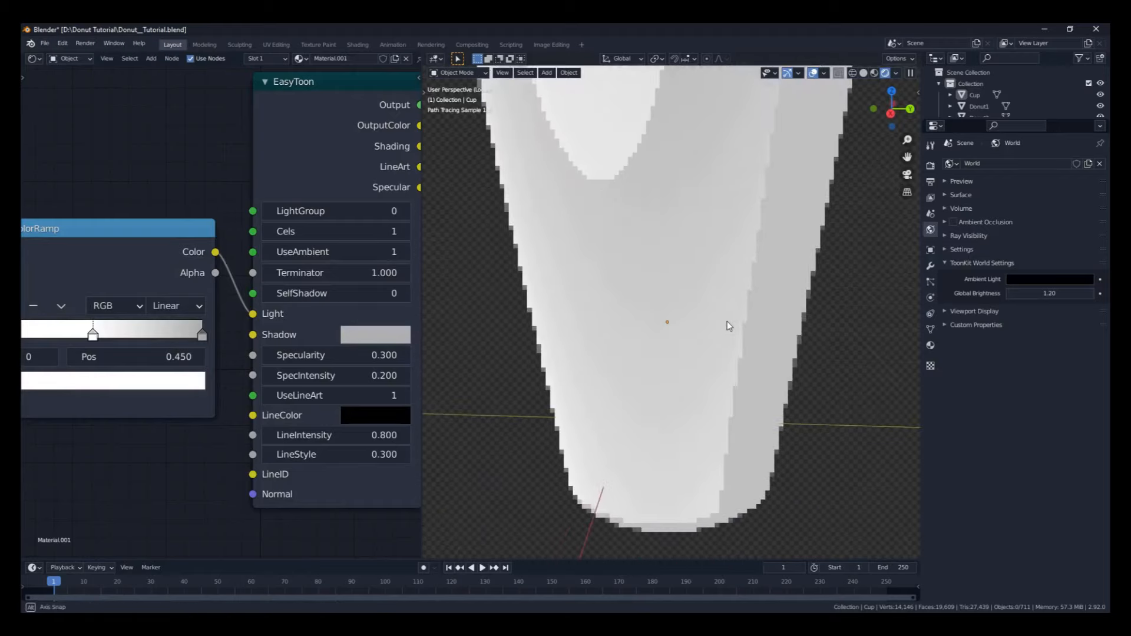
Step: Compare the cup in Object Mode and Edit Mode, finishing in Edit Mode with a closer look at its mesh
{"action": "scroll", "coordinate": [728, 320], "scroll_direction": "down", "scroll_amount": 4}
{"action": "key", "text": "Tab"}
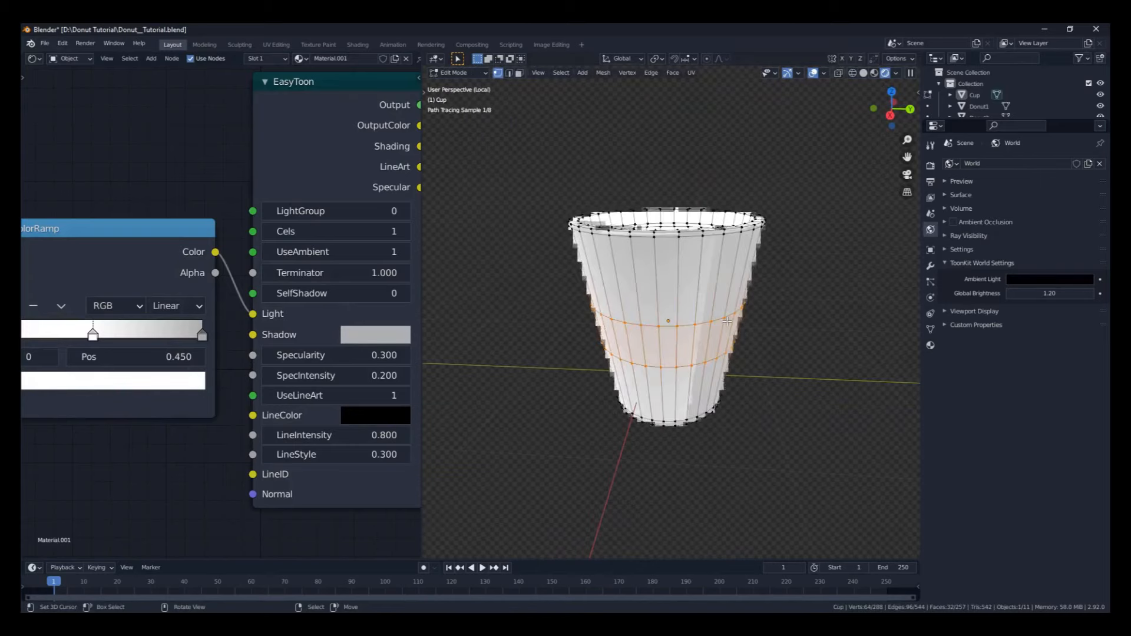
{"action": "key", "text": "Tab"}
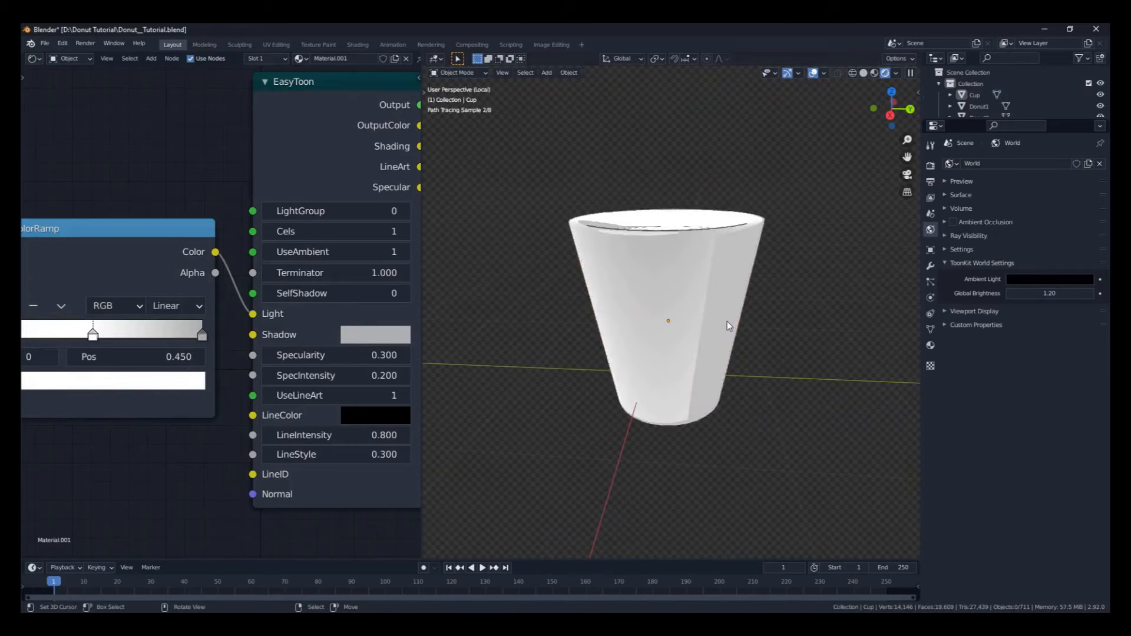
{"action": "key", "text": "Tab"}
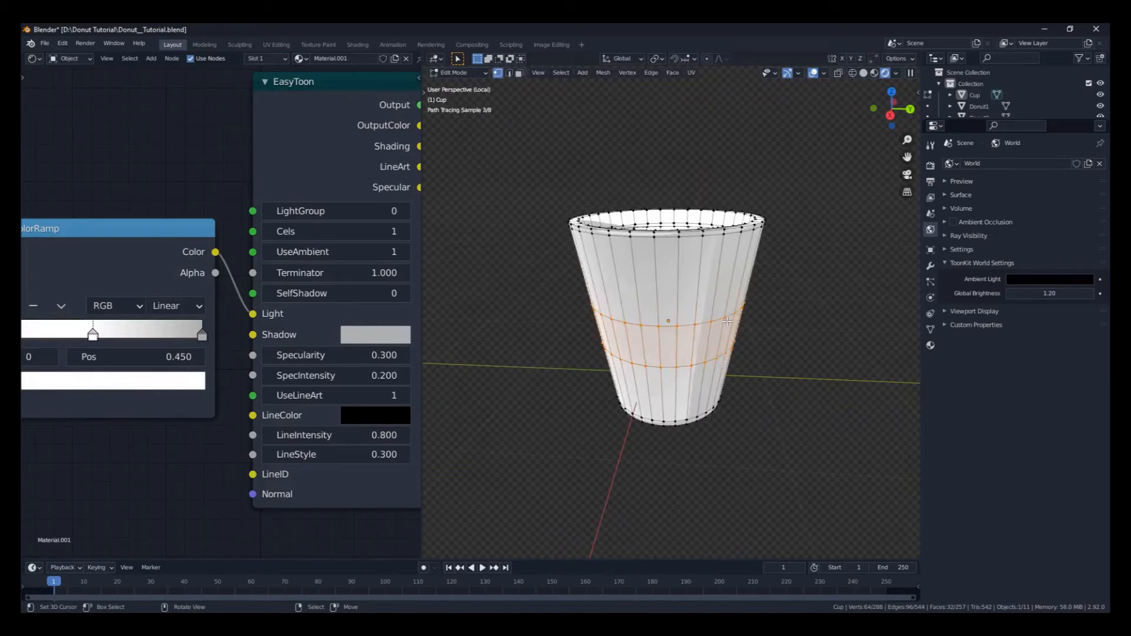
{"action": "key", "text": "Tab"}
{"action": "key", "text": "Tab"}
{"action": "middle_click_drag", "start_coordinate": [686, 336], "coordinate": [687, 330]}
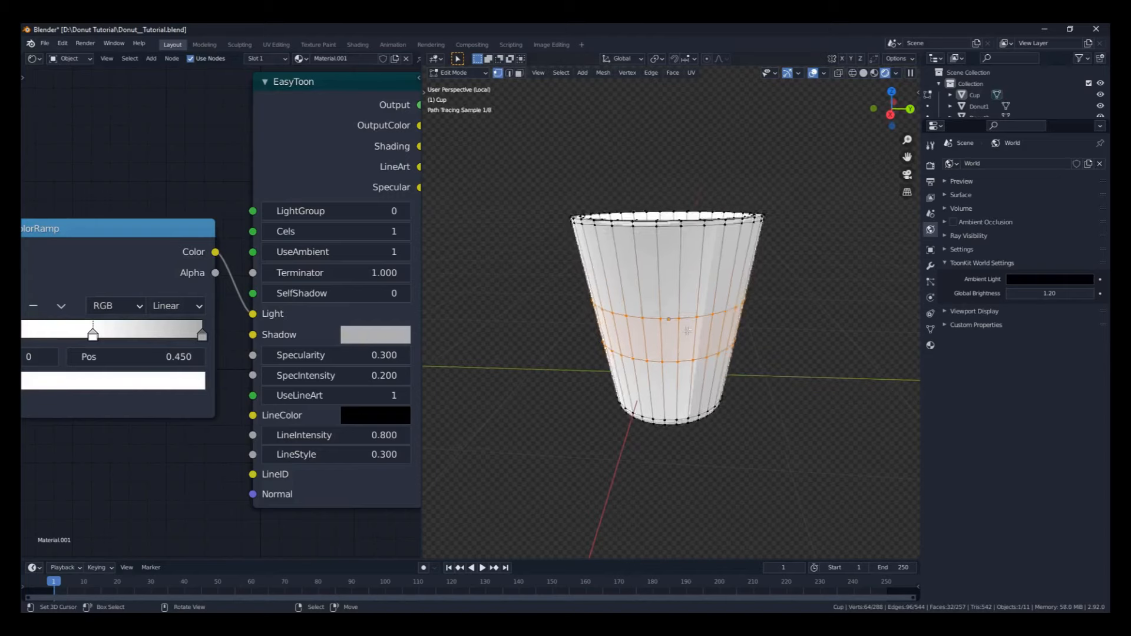
{"action": "scroll", "coordinate": [687, 331], "scroll_direction": "up", "scroll_amount": 2}
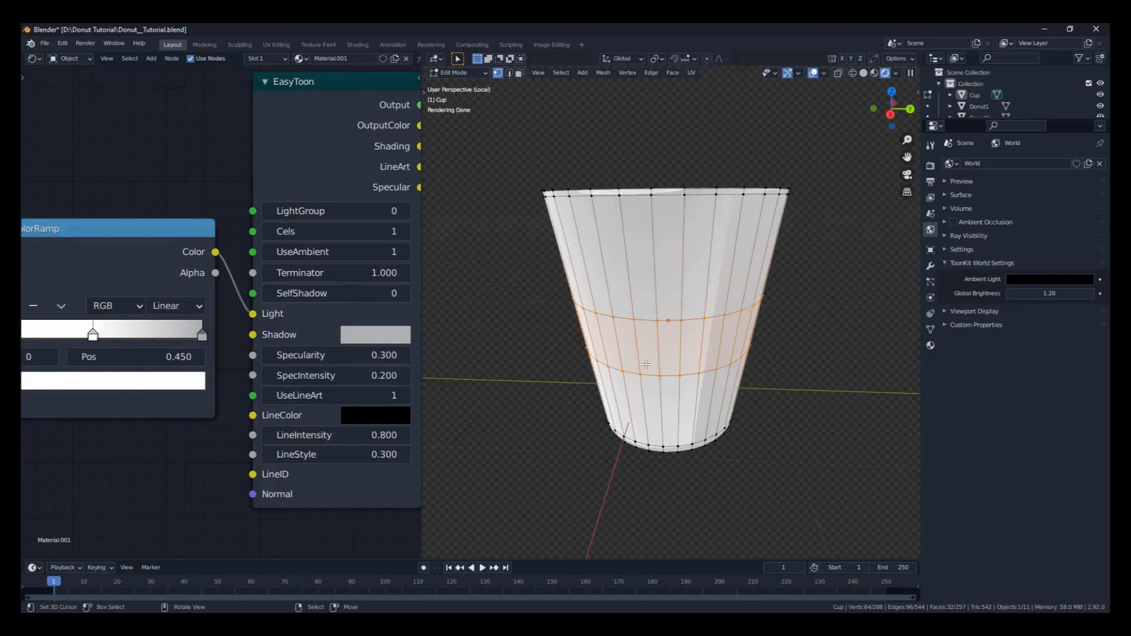
Step: Check the cup's shading in Object Mode, return to Edit Mode and show the ToonKit tools for its mesh
{"action": "key", "text": "Tab"}
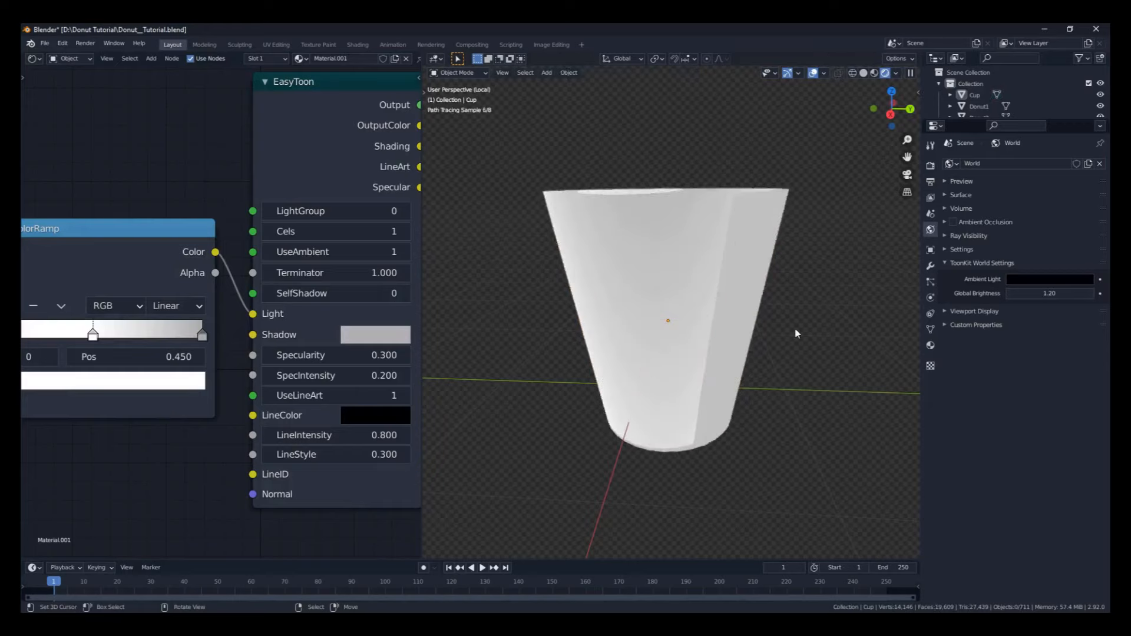
{"action": "middle_click_drag", "start_coordinate": [630, 340], "coordinate": [670, 356]}
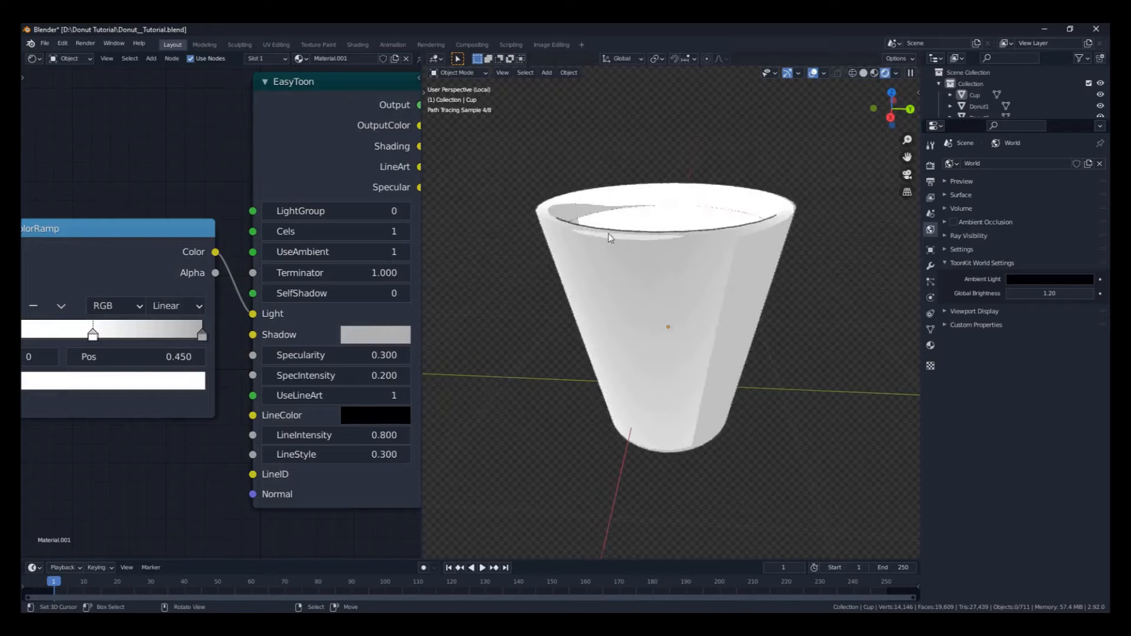
{"action": "key", "text": "Tab"}
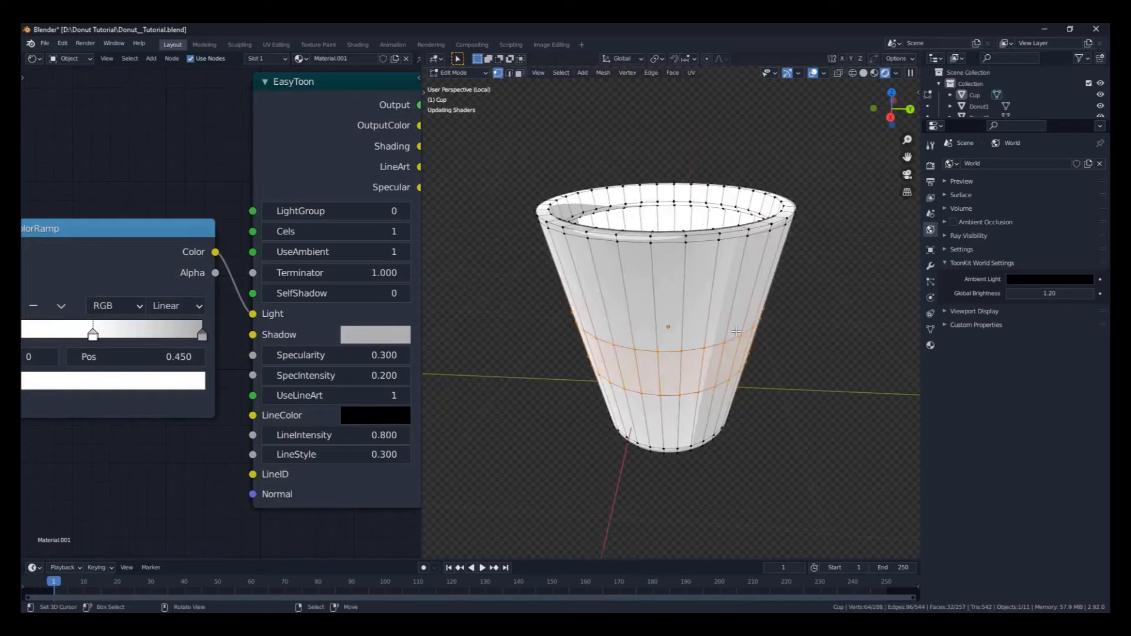
{"action": "middle_click_drag", "start_coordinate": [737, 332], "coordinate": [726, 334]}
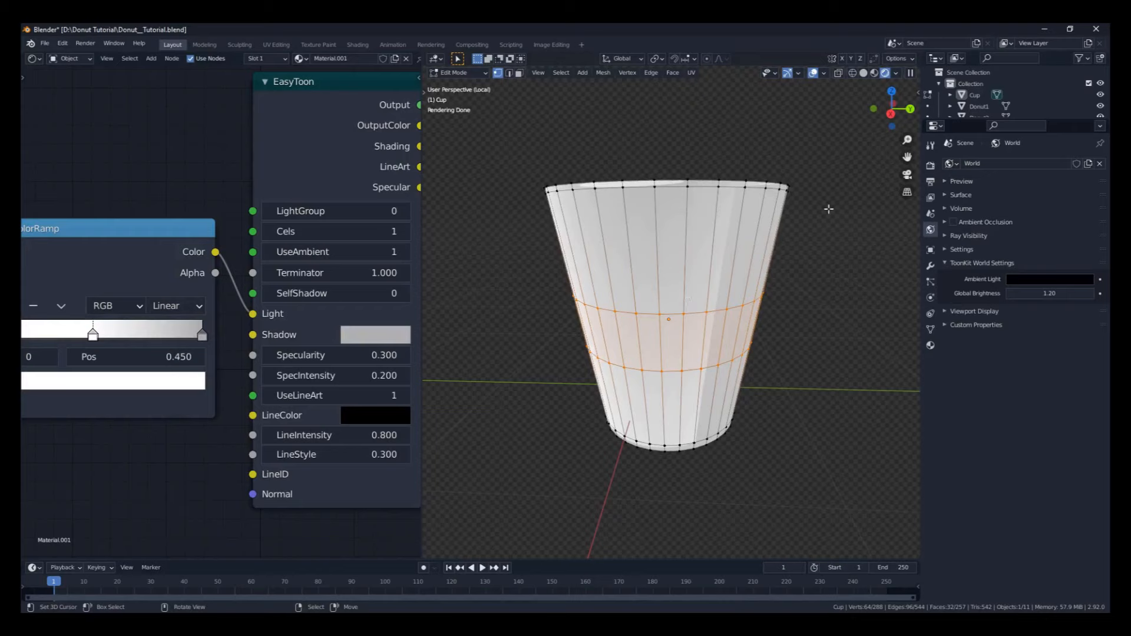
{"action": "key", "text": "n"}
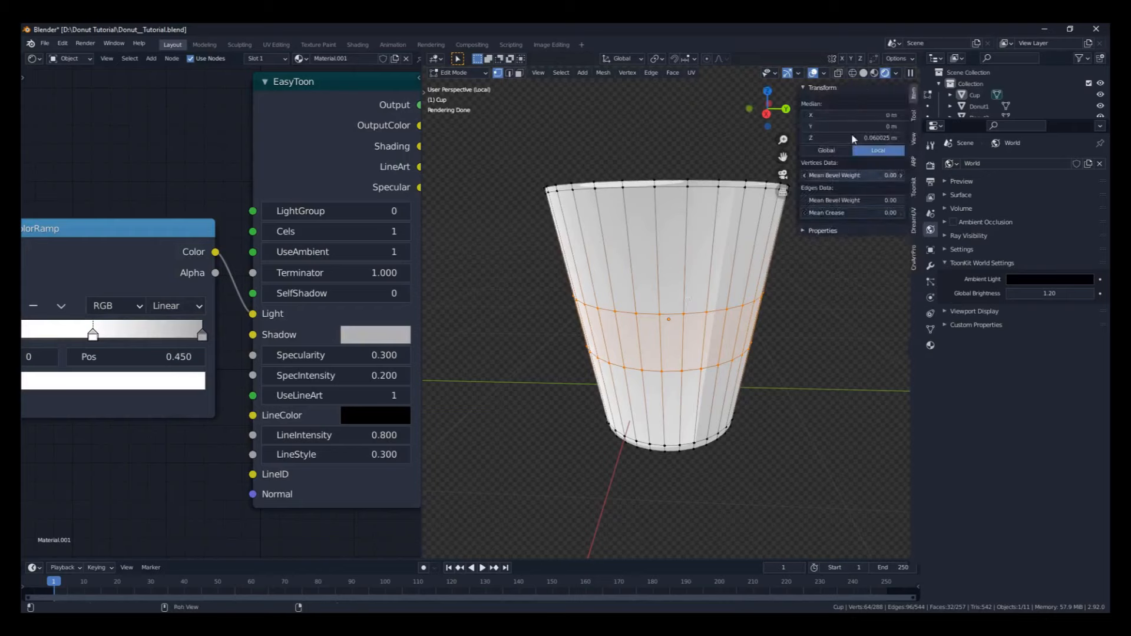
{"action": "left_click", "coordinate": [914, 189]}
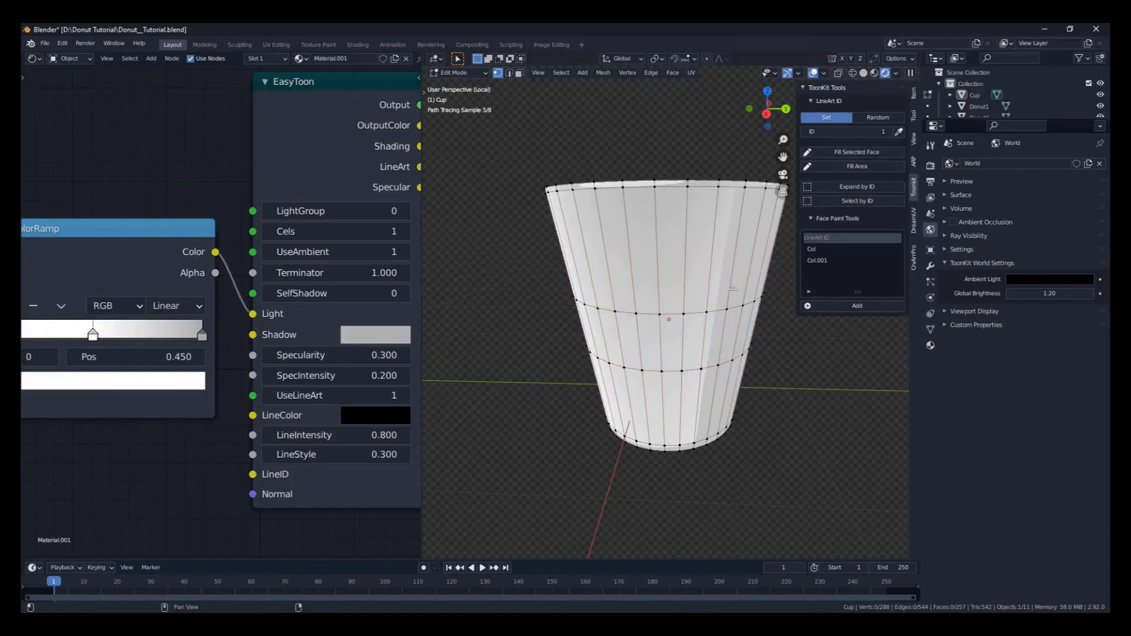
Step: Switch to face selection and select the loop of faces forming the band around the cup's lower middle
{"action": "right_click", "coordinate": [610, 362]}
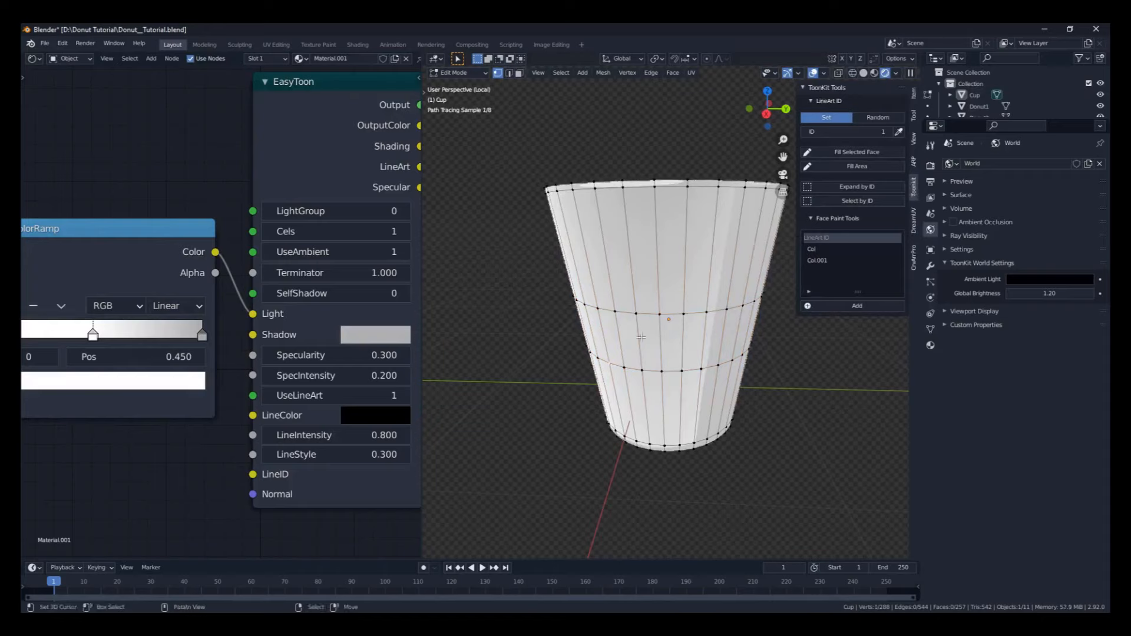
{"action": "left_click", "coordinate": [519, 73]}
{"action": "key", "text": "alt"}
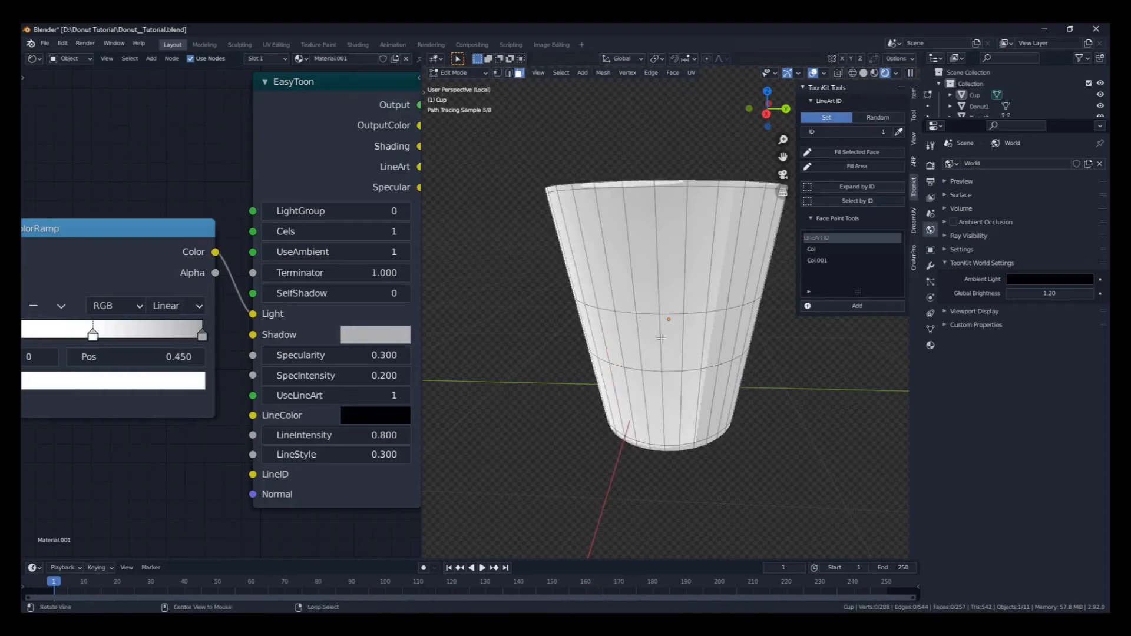
{"action": "right_click", "coordinate": [661, 338], "text": "alt"}
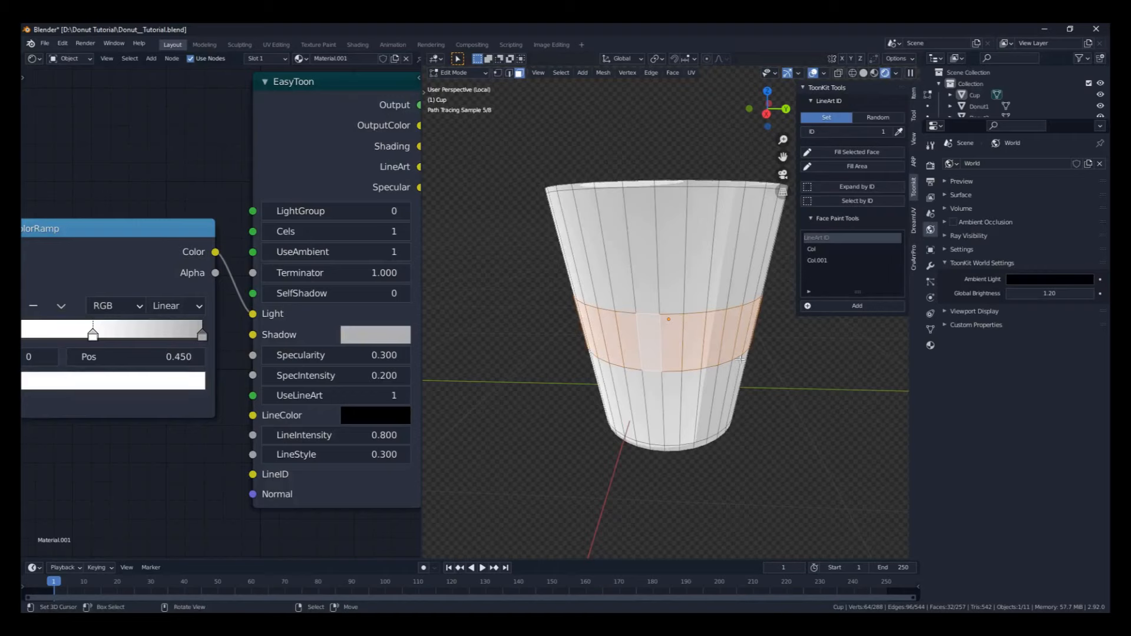
{"action": "mouse_move", "coordinate": [740, 359]}
{"action": "middle_mouse_down"}
{"action": "mouse_move", "coordinate": [749, 374]}
{"action": "mouse_move", "coordinate": [774, 371]}
{"action": "mouse_move", "coordinate": [728, 373]}
{"action": "middle_mouse_up"}
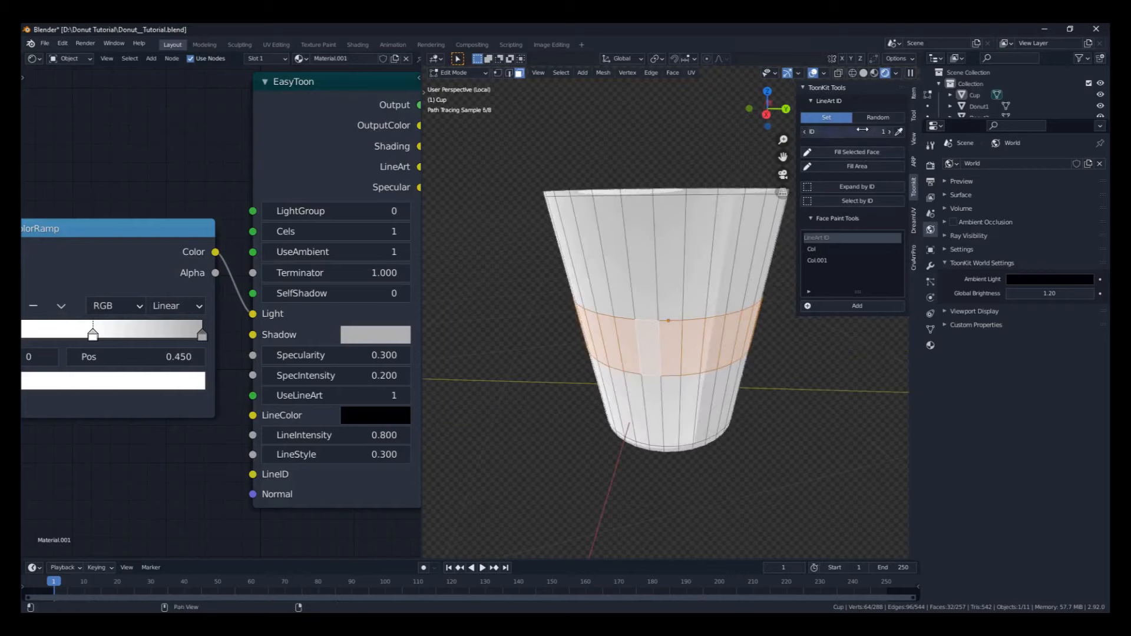
Step: Remove the Col and Col.001 layers from the cup's face paint layers, keeping only LineArt ID
{"action": "left_click", "coordinate": [819, 259]}
{"action": "left_click", "coordinate": [885, 311]}
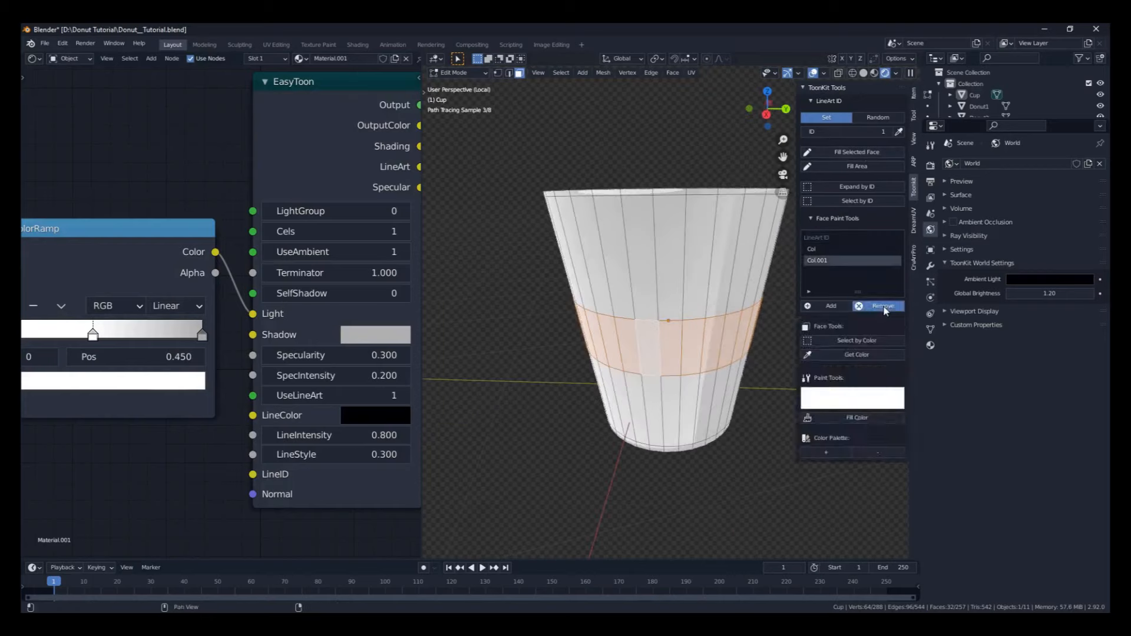
{"action": "left_click", "coordinate": [884, 307]}
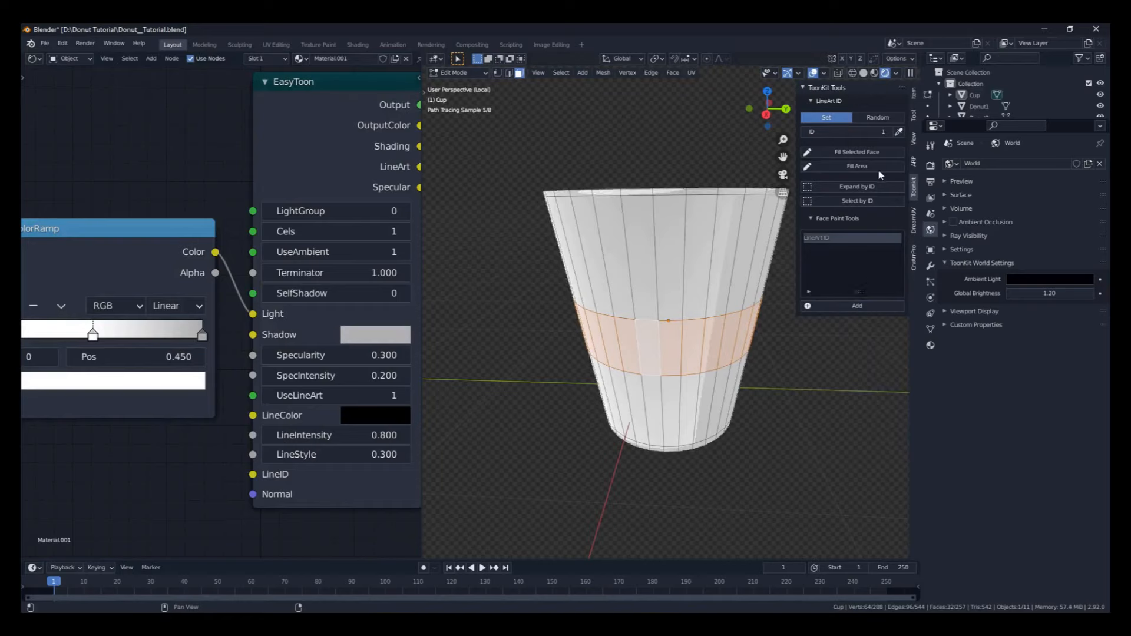
Step: Set the LineArt ID to 4, fill the selected band faces with it and return to Object Mode
{"action": "left_click", "coordinate": [888, 134]}
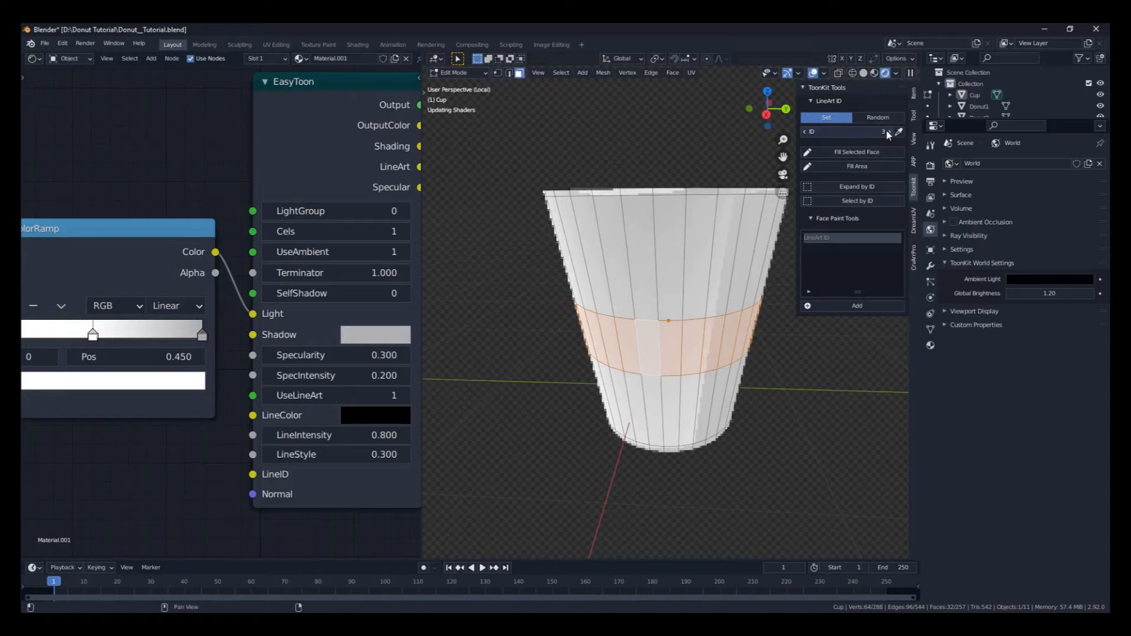
{"action": "left_click", "coordinate": [888, 133]}
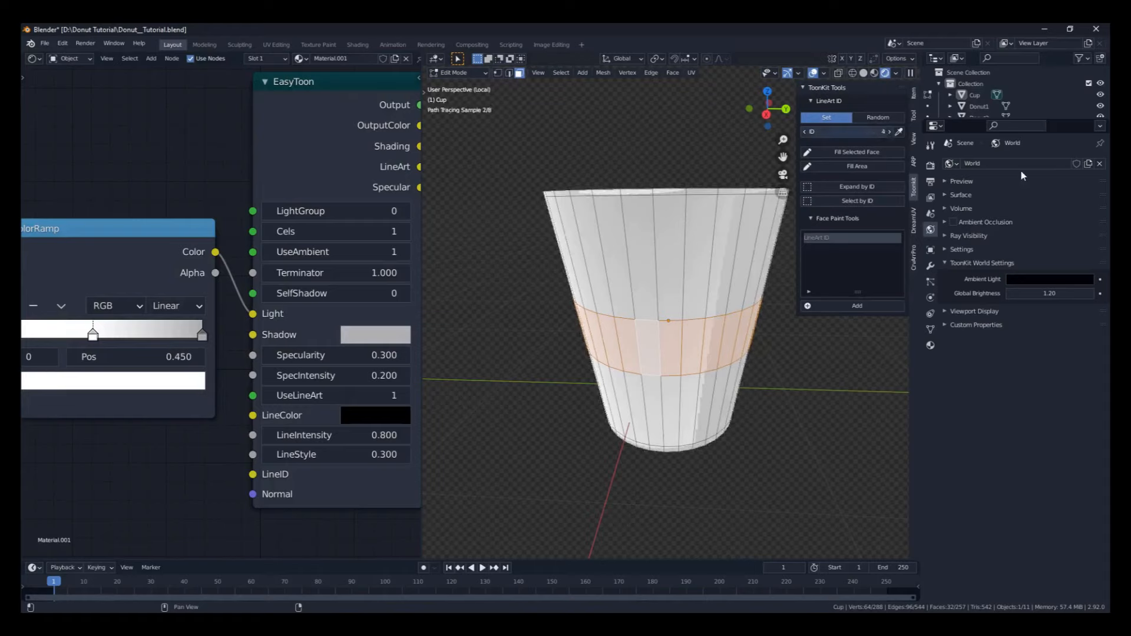
{"action": "left_click", "coordinate": [832, 151]}
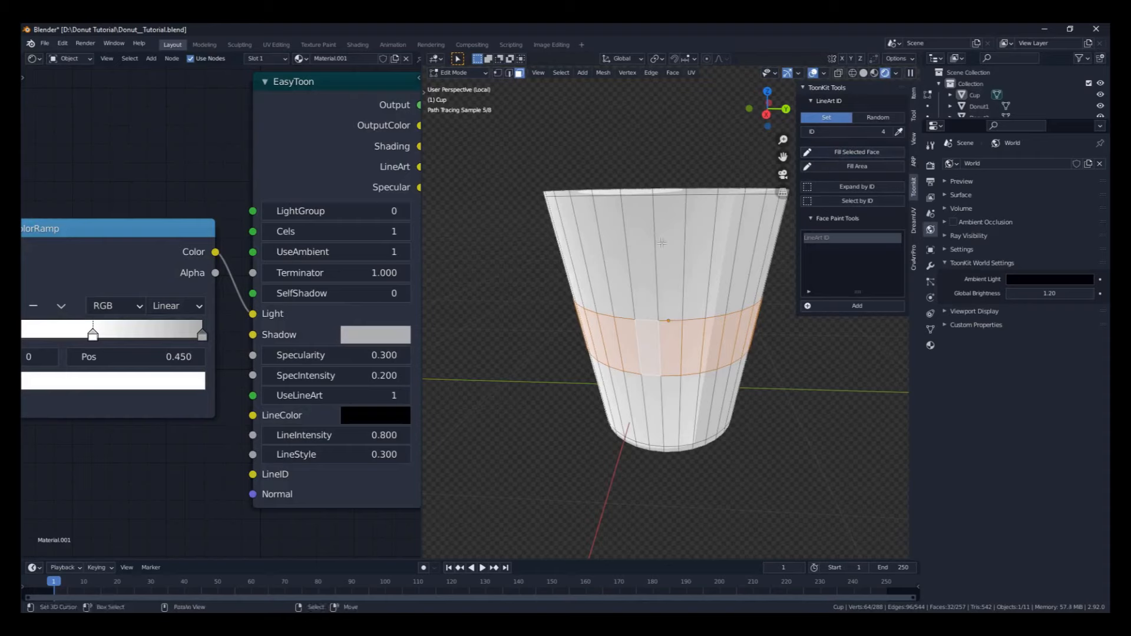
{"action": "key", "text": "Tab"}
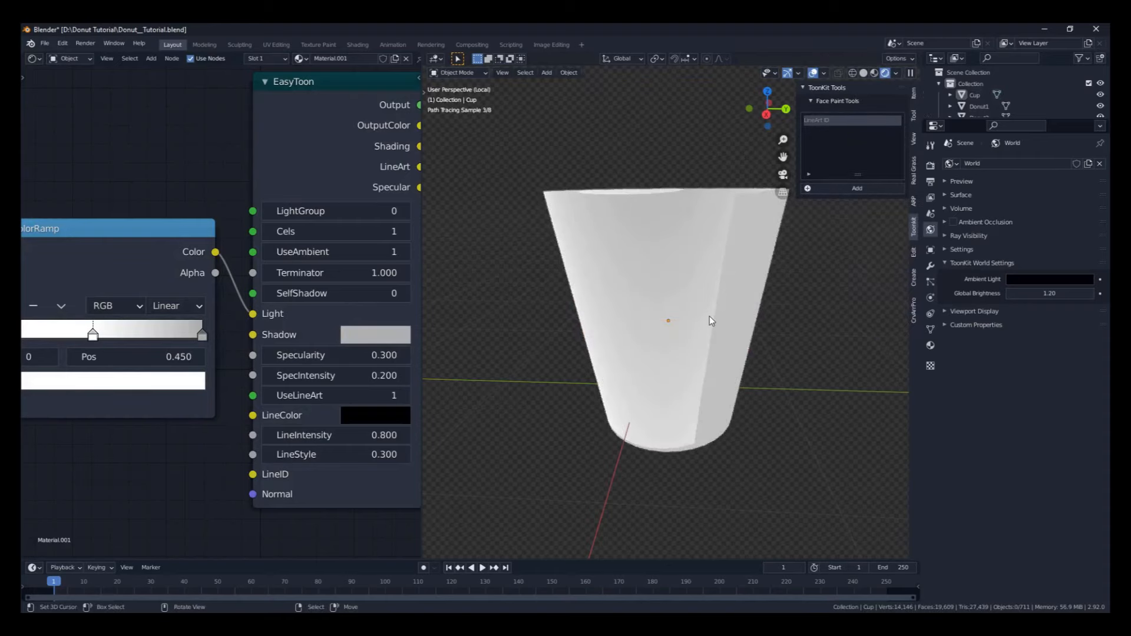
Step: Add a ToonKit LineArt ID node beside the EasyToon node and connect it to the LineID input
{"action": "middle_click_drag", "start_coordinate": [192, 422], "coordinate": [183, 386]}
{"action": "scroll", "coordinate": [244, 380], "scroll_direction": "down", "scroll_amount": 4}
{"action": "left_click_drag", "start_coordinate": [270, 399], "coordinate": [308, 393]}
{"action": "scroll", "coordinate": [280, 401], "scroll_direction": "up", "scroll_amount": 3}
{"action": "middle_click_drag", "start_coordinate": [284, 401], "coordinate": [263, 389]}
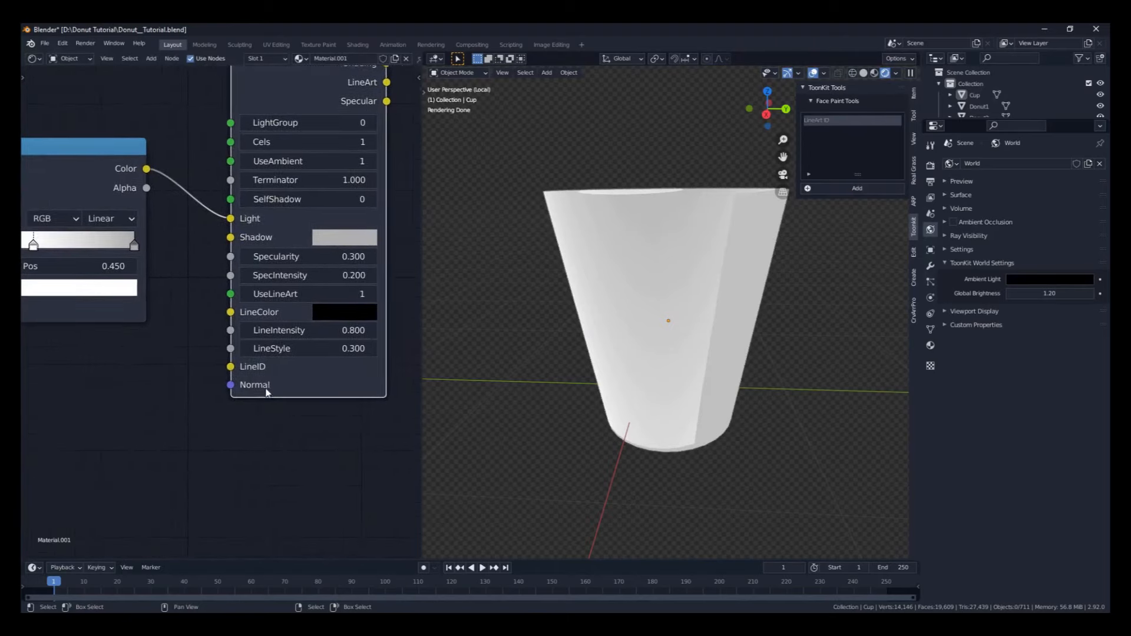
{"action": "key", "text": "shift+a"}
{"action": "key", "text": "shift+a"}
{"action": "mouse_move", "coordinate": [121, 497]}
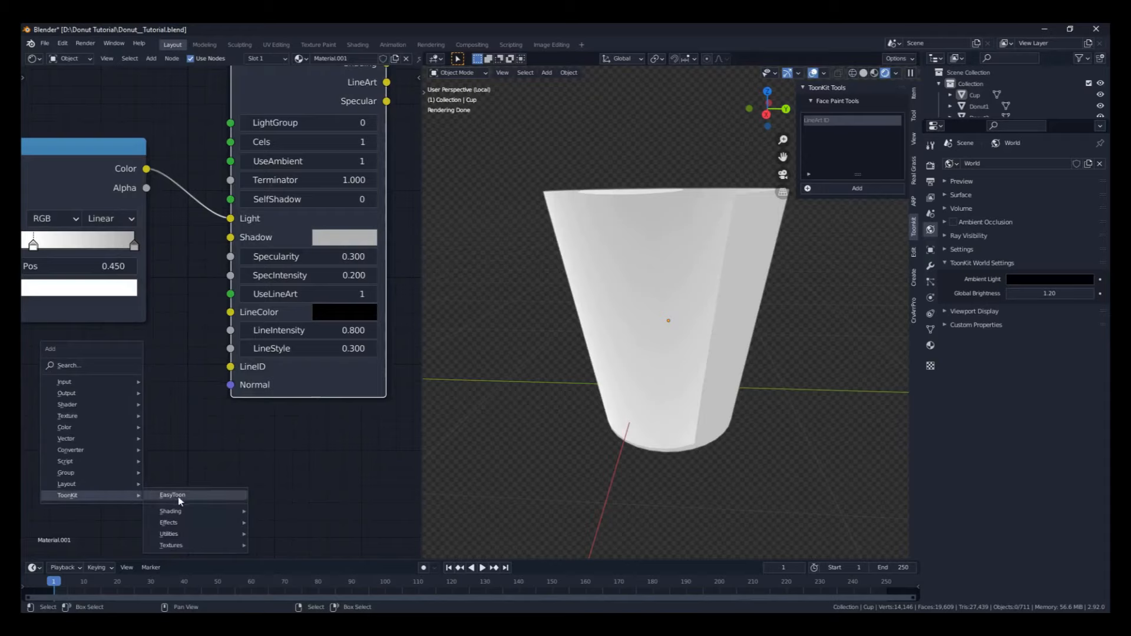
{"action": "mouse_move", "coordinate": [186, 523]}
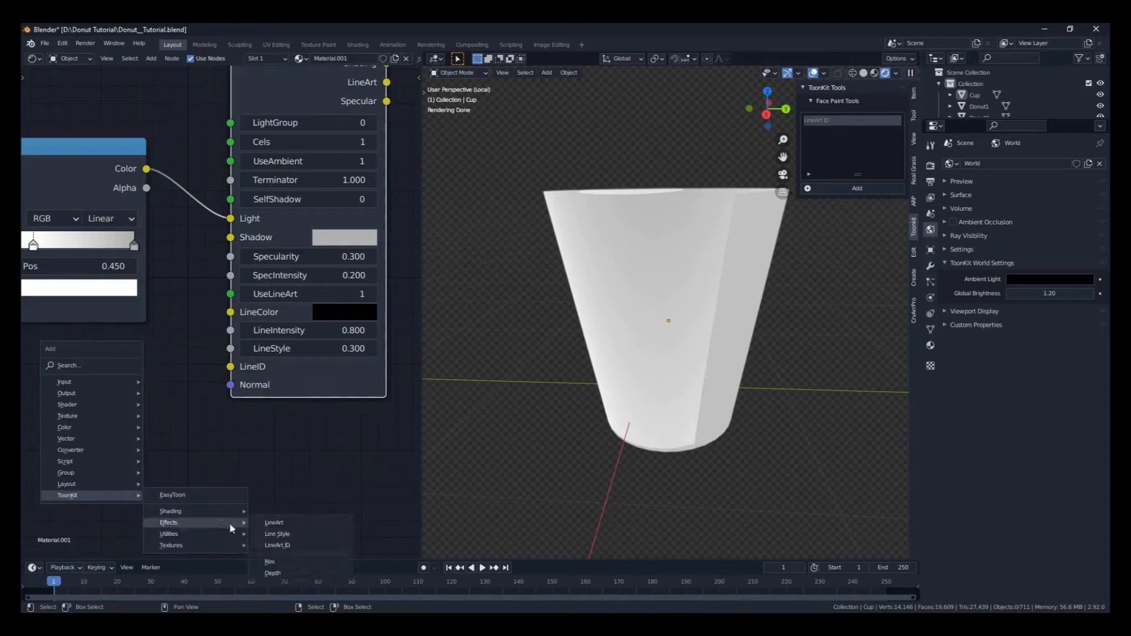
{"action": "left_click", "coordinate": [277, 545]}
{"action": "left_click", "coordinate": [207, 543]}
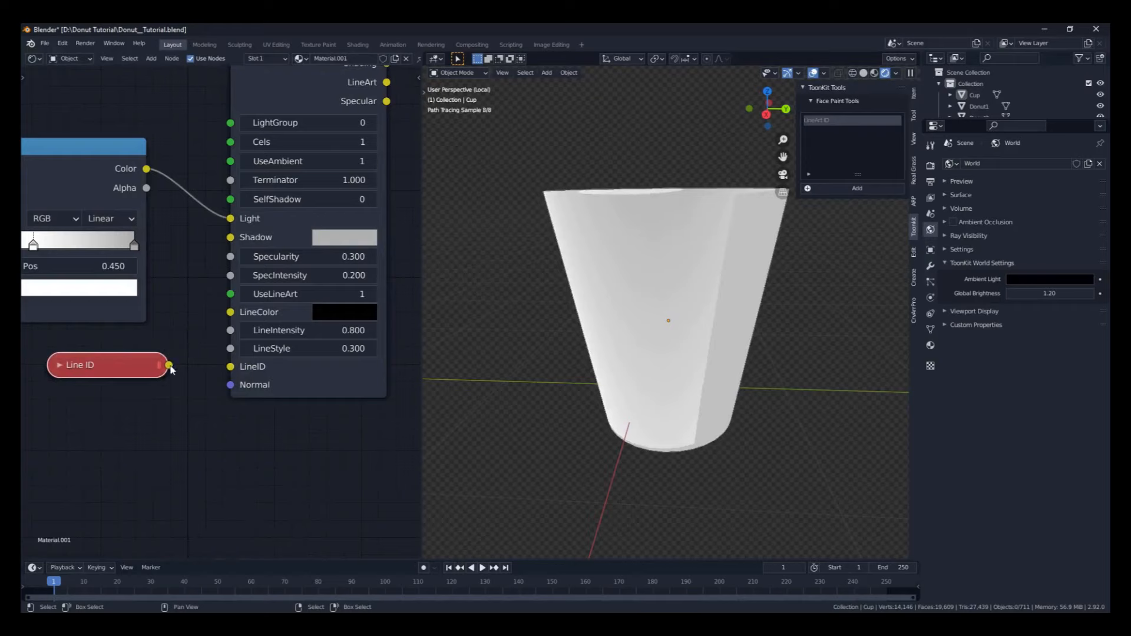
{"action": "left_click_drag", "start_coordinate": [169, 365], "coordinate": [231, 367]}
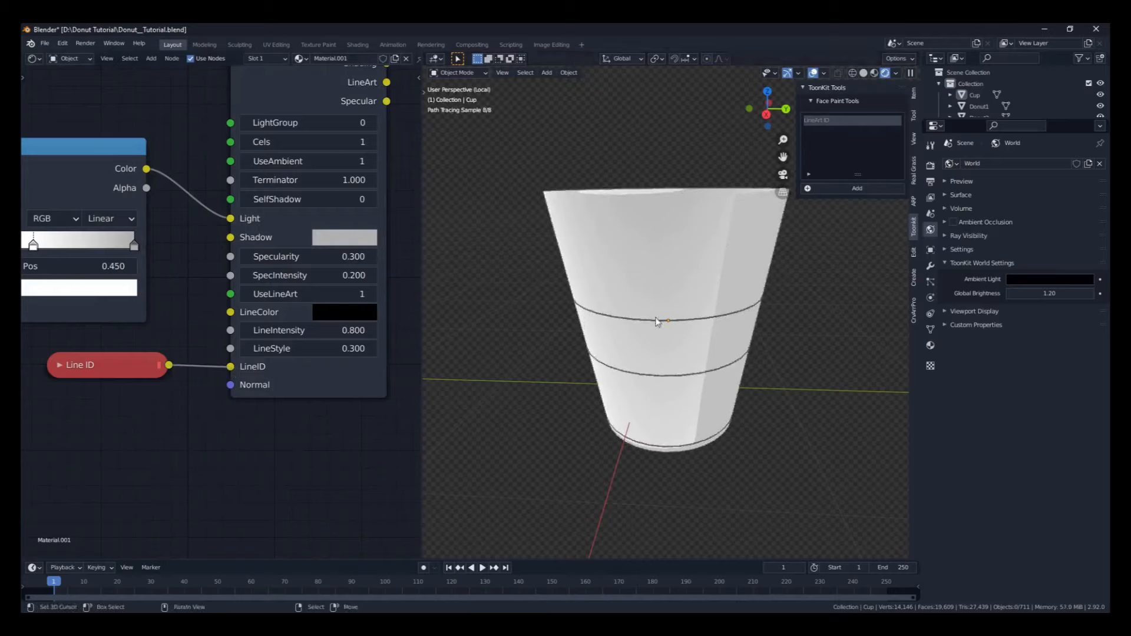
Step: Select the thin face loop at the cup's base, fill it with LineArt ID 4 and return to Object Mode
{"action": "middle_click_drag", "start_coordinate": [727, 449], "coordinate": [726, 518]}
{"action": "middle_click_drag", "start_coordinate": [721, 363], "coordinate": [773, 314]}
{"action": "scroll", "coordinate": [726, 348], "scroll_direction": "up", "scroll_amount": 4}
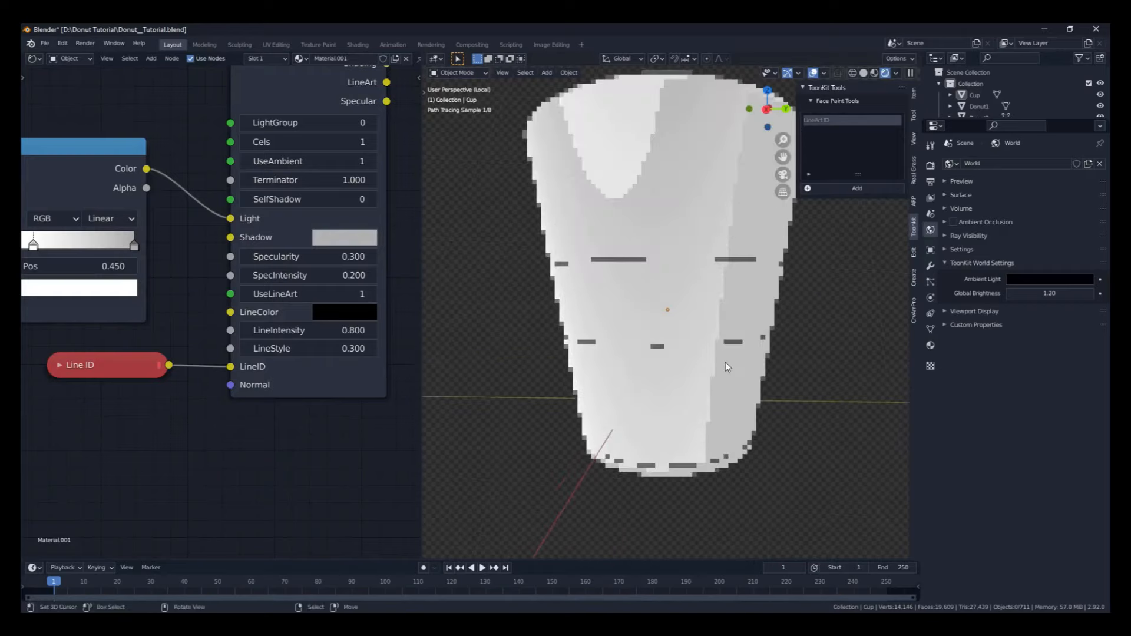
{"action": "middle_click_drag", "start_coordinate": [726, 362], "coordinate": [667, 415]}
{"action": "scroll", "coordinate": [679, 475], "scroll_direction": "up", "scroll_amount": 4}
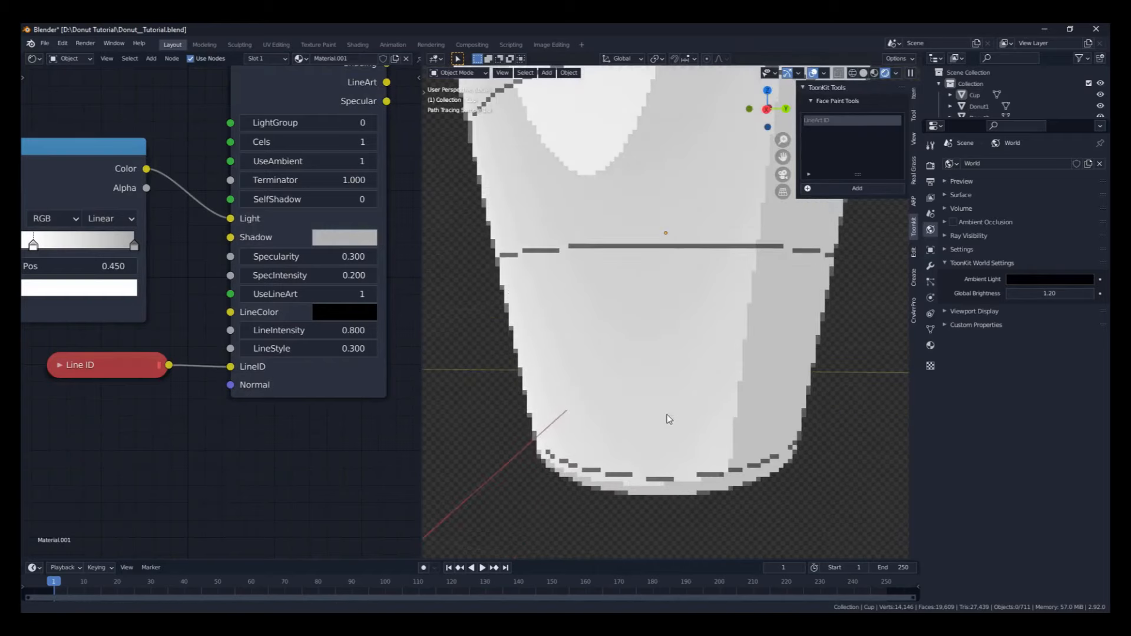
{"action": "right_click", "coordinate": [670, 459]}
{"action": "key", "text": "Tab"}
{"action": "right_click", "coordinate": [615, 484]}
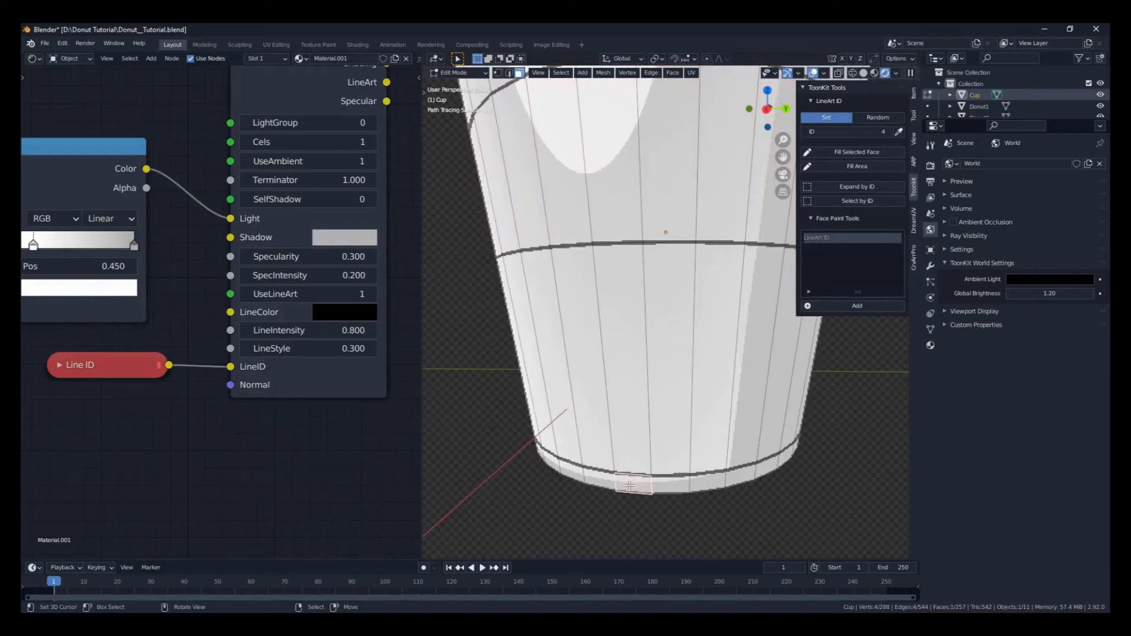
{"action": "right_click", "coordinate": [615, 484], "text": "alt"}
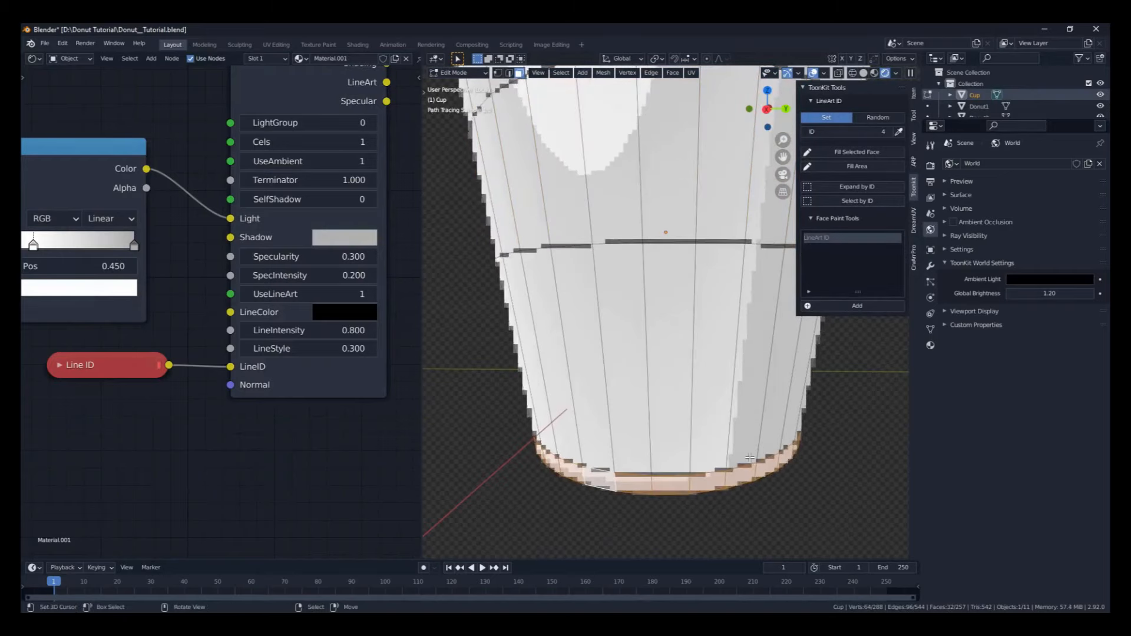
{"action": "left_click", "coordinate": [851, 152]}
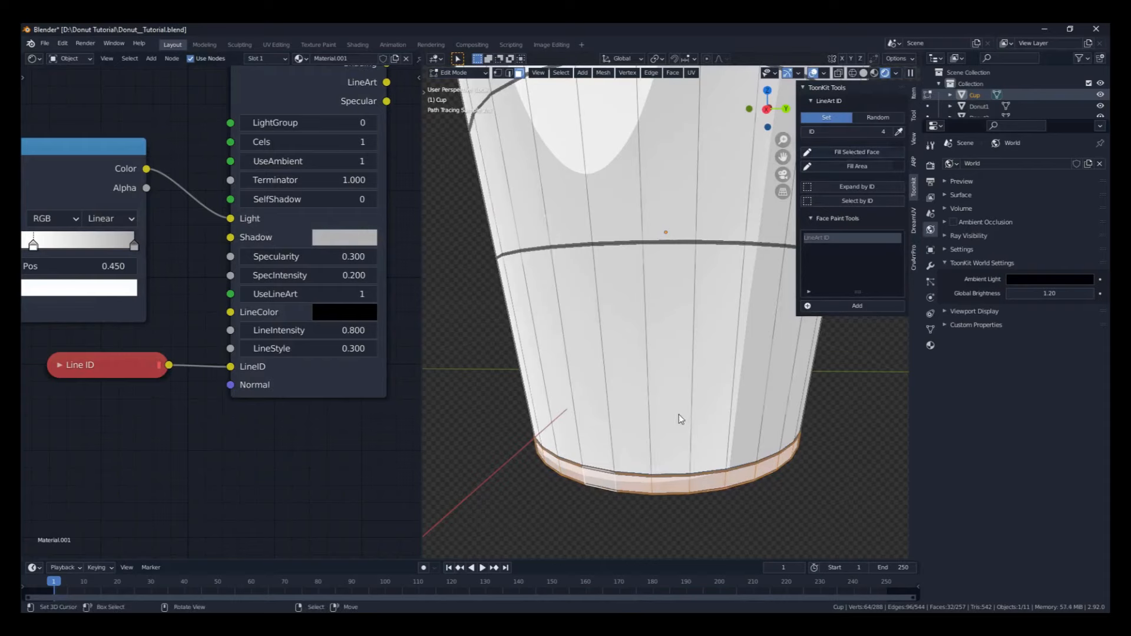
{"action": "key", "text": "Tab"}
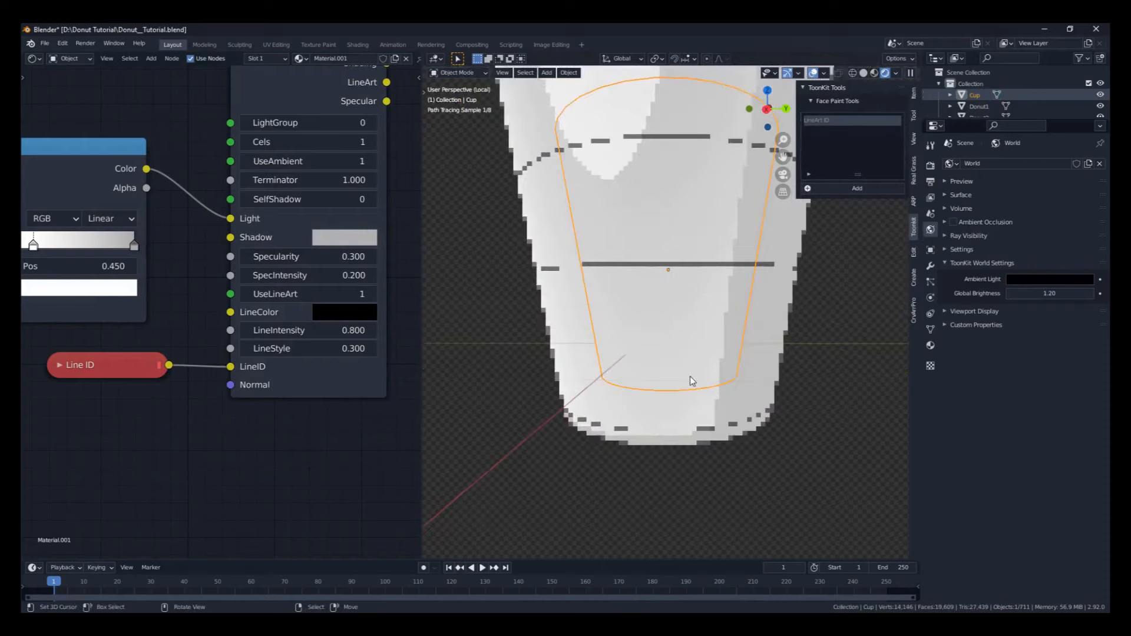
Step: Add a second material slot to the cup and assign the existing Material.001 to it
{"action": "middle_click_drag", "start_coordinate": [691, 376], "coordinate": [666, 288]}
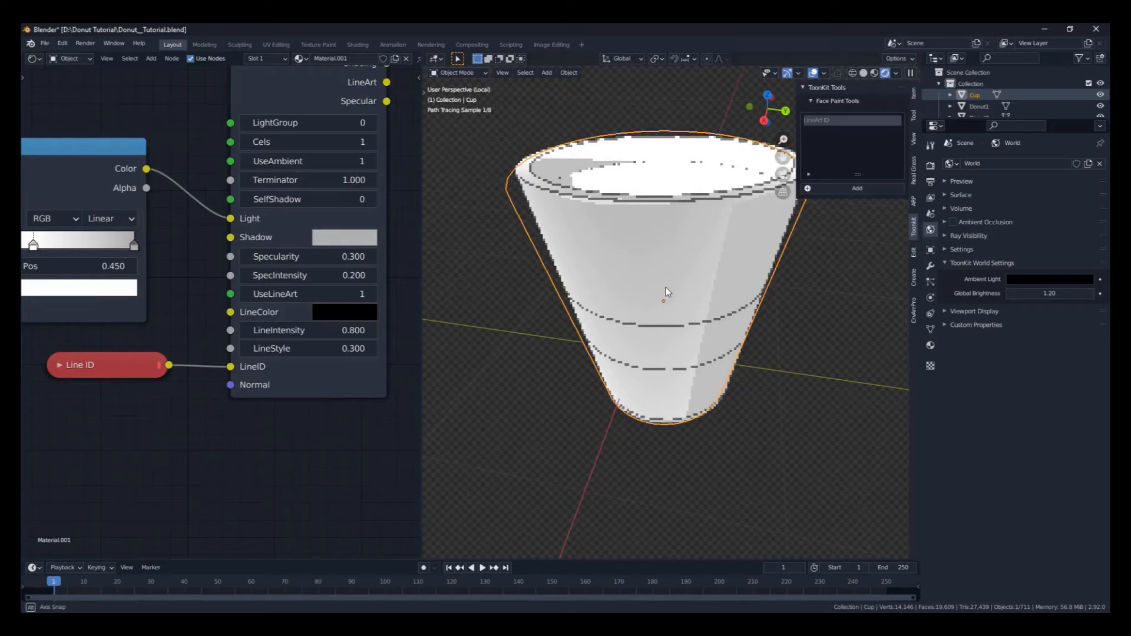
{"action": "middle_click_drag", "start_coordinate": [666, 287], "coordinate": [669, 353]}
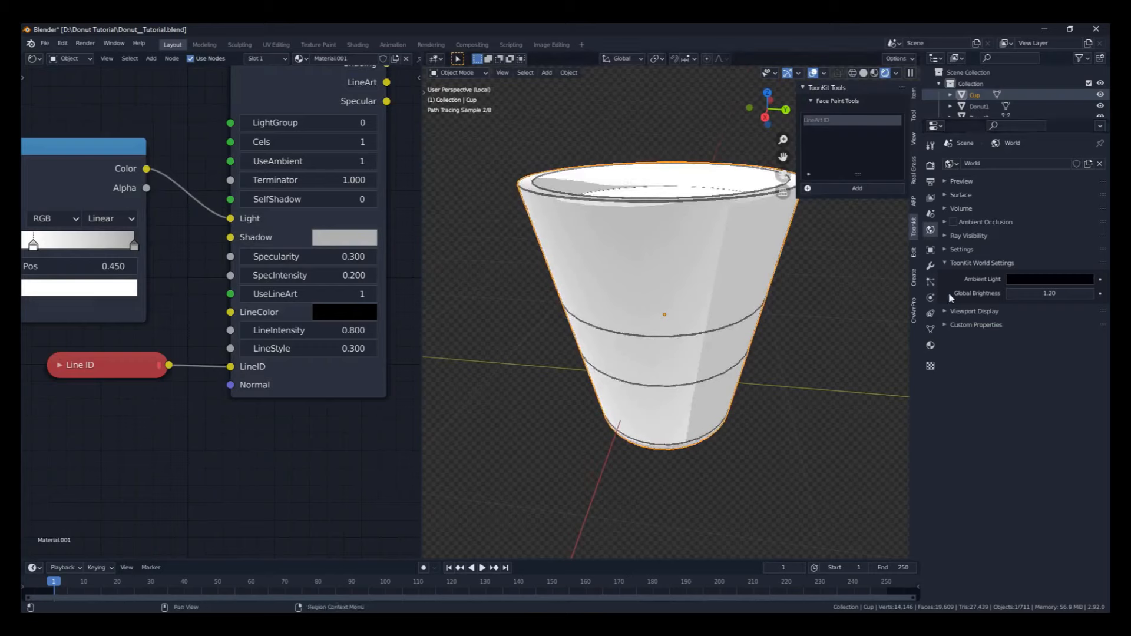
{"action": "middle_click_drag", "start_coordinate": [670, 322], "coordinate": [669, 306]}
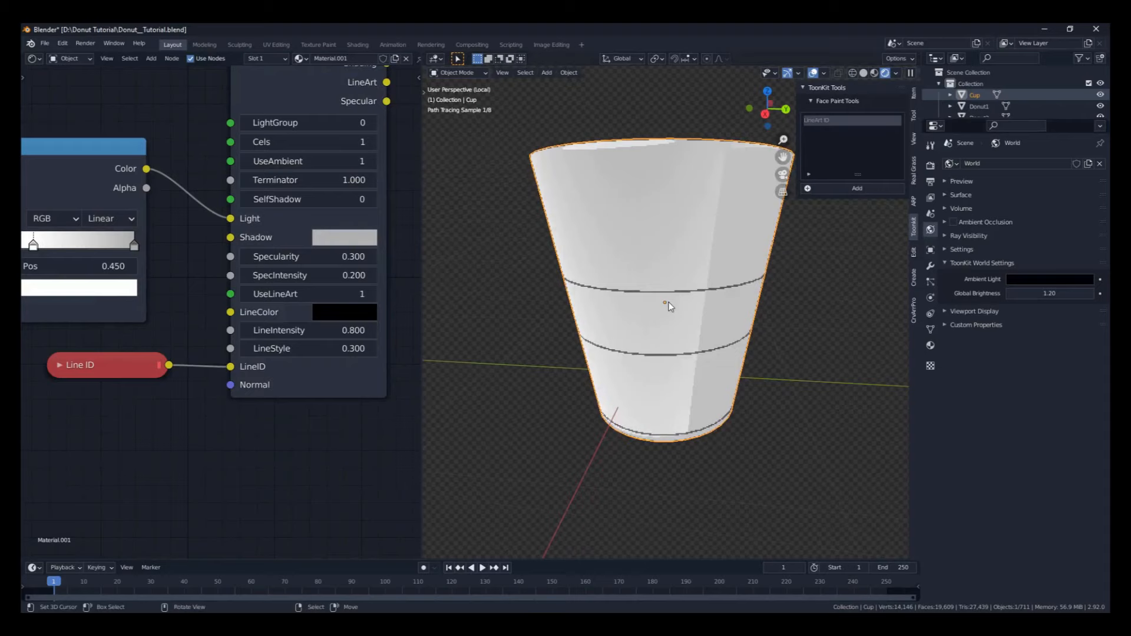
{"action": "left_click", "coordinate": [931, 347]}
{"action": "left_click_drag", "start_coordinate": [1022, 260], "coordinate": [1022, 289]}
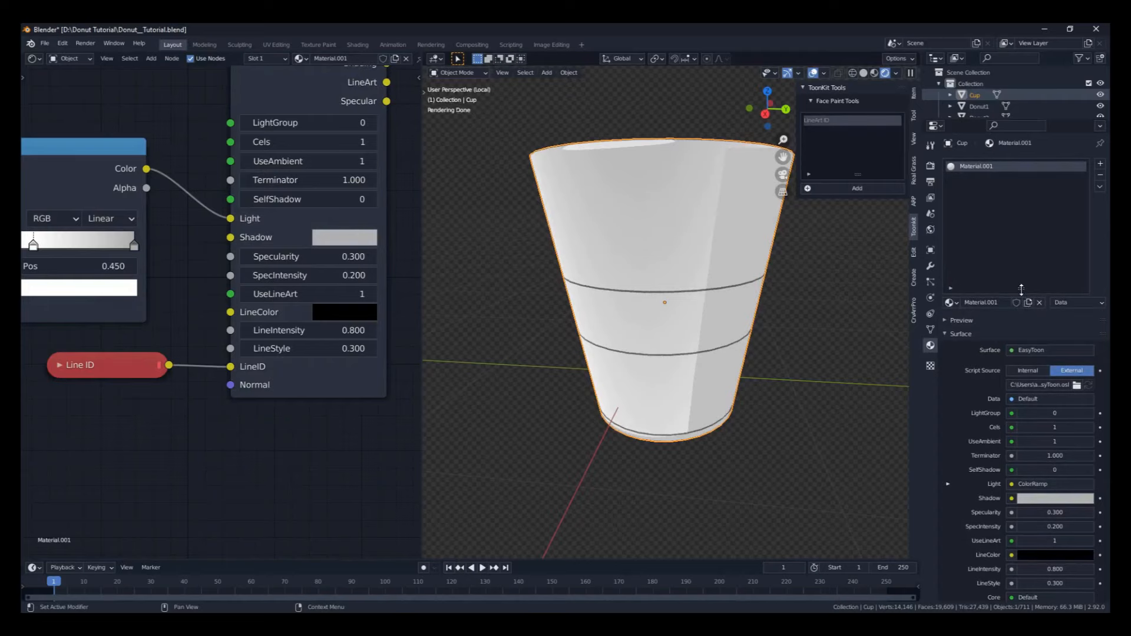
{"action": "left_click", "coordinate": [1100, 163]}
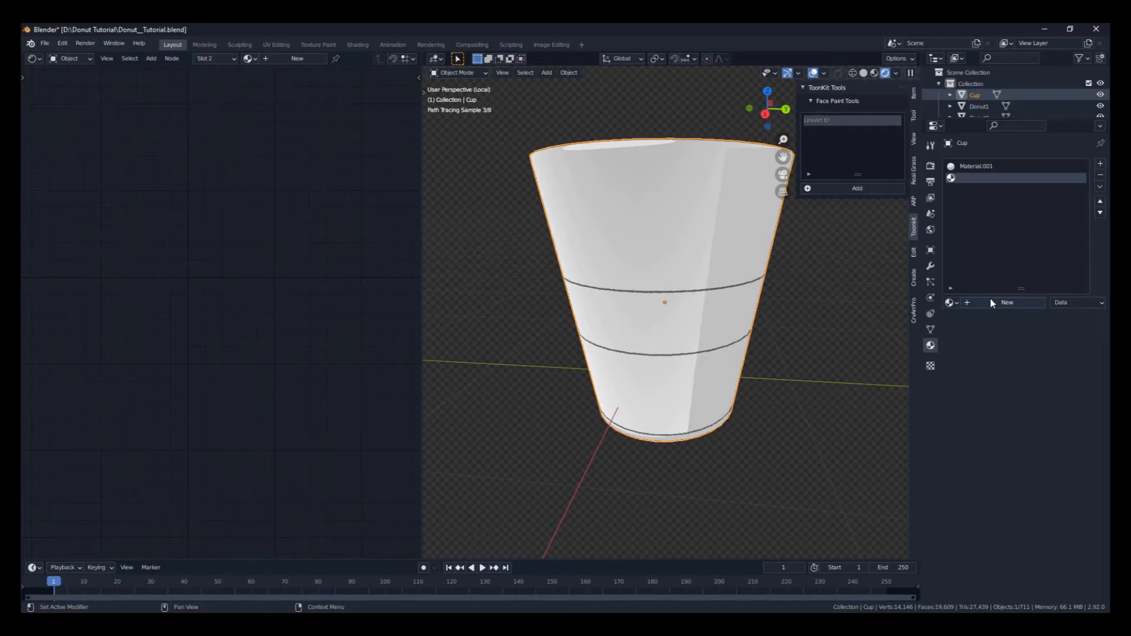
{"action": "left_click", "coordinate": [950, 302]}
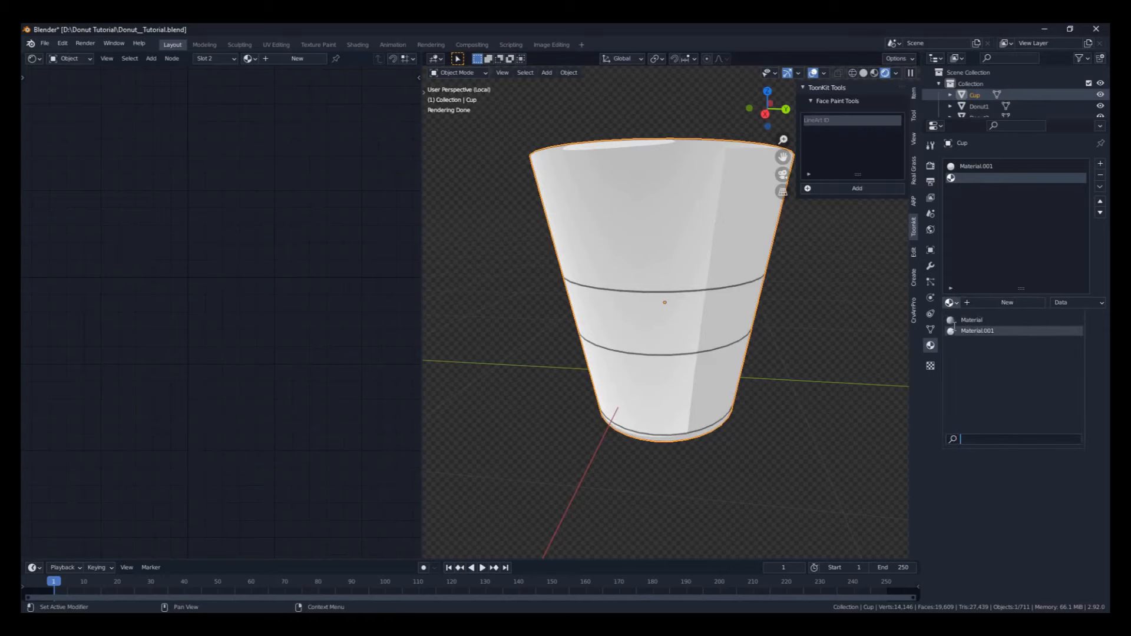
{"action": "left_click", "coordinate": [958, 330]}
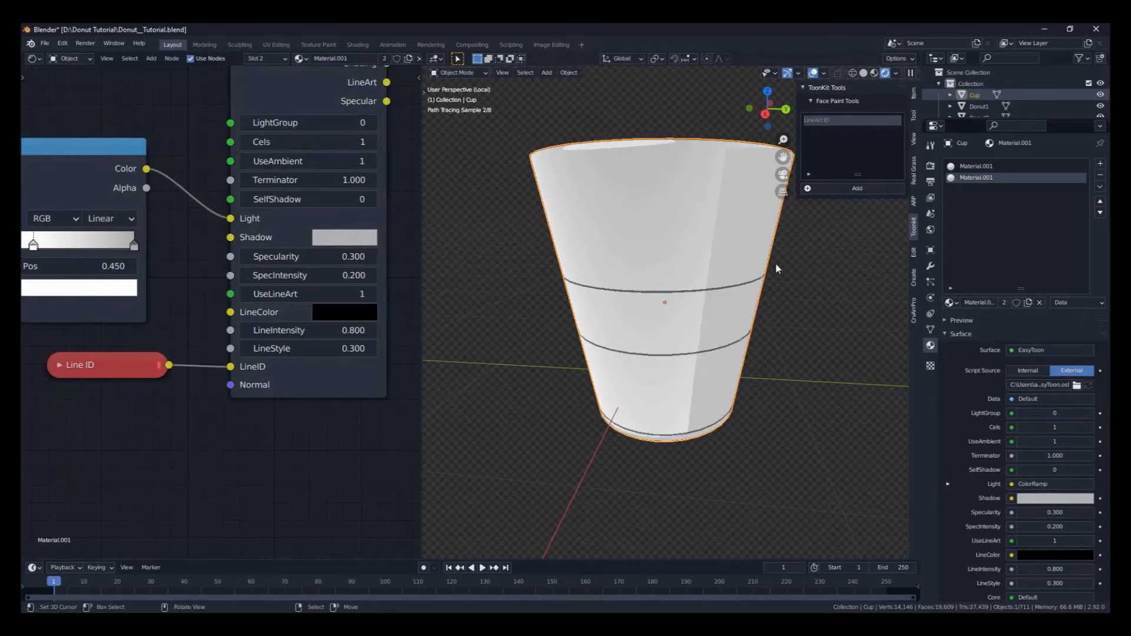
{"action": "middle_click_drag", "start_coordinate": [273, 228], "coordinate": [191, 323]}
{"action": "scroll", "coordinate": [334, 267], "scroll_direction": "down", "scroll_amount": 4}
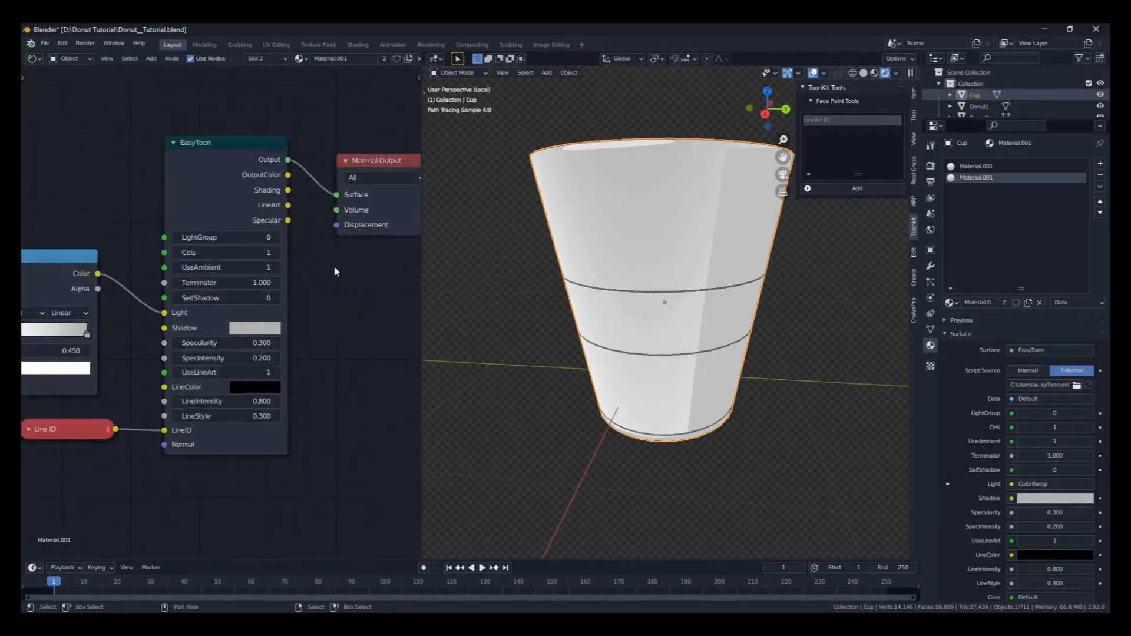
Step: Make the cup's second-slot material a separate copy and change its color ramp's end stop to a muted blue
{"action": "scroll", "coordinate": [334, 265], "scroll_direction": "down", "scroll_amount": 1}
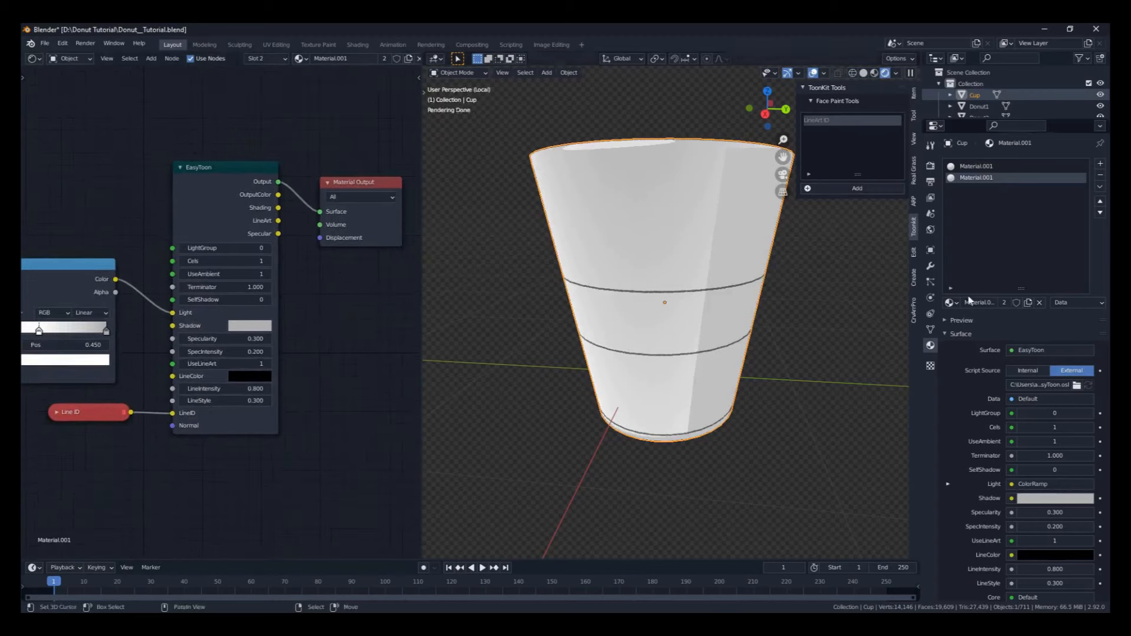
{"action": "left_click", "coordinate": [1029, 304]}
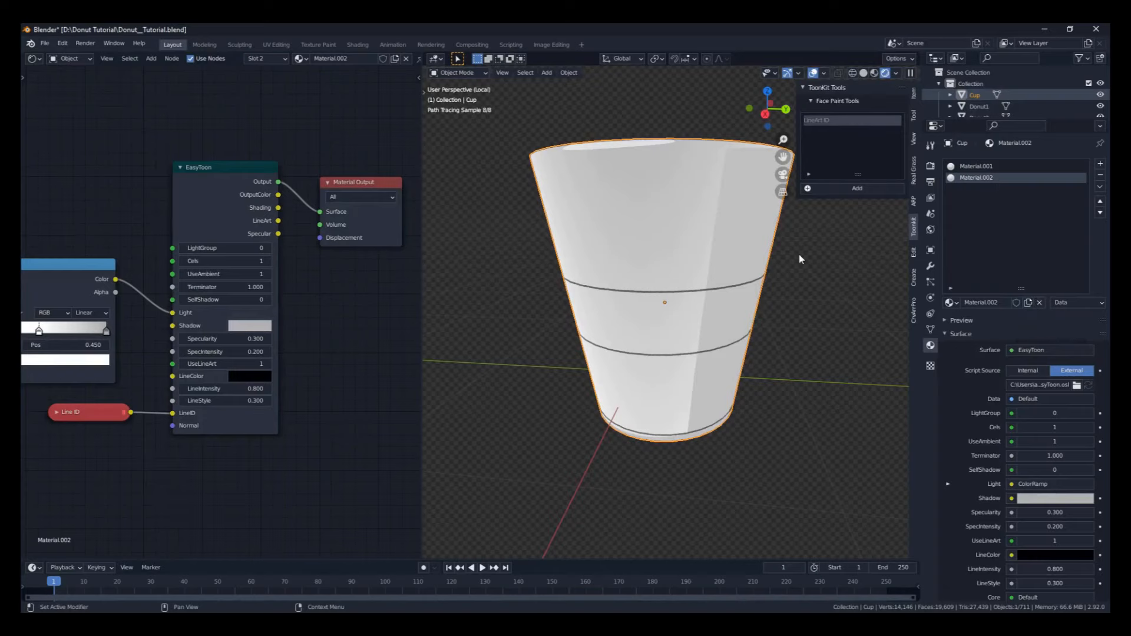
{"action": "scroll", "coordinate": [330, 325], "scroll_direction": "up", "scroll_amount": 5}
{"action": "middle_click_drag", "start_coordinate": [262, 305], "coordinate": [191, 300]}
{"action": "scroll", "coordinate": [285, 293], "scroll_direction": "up", "scroll_amount": 1}
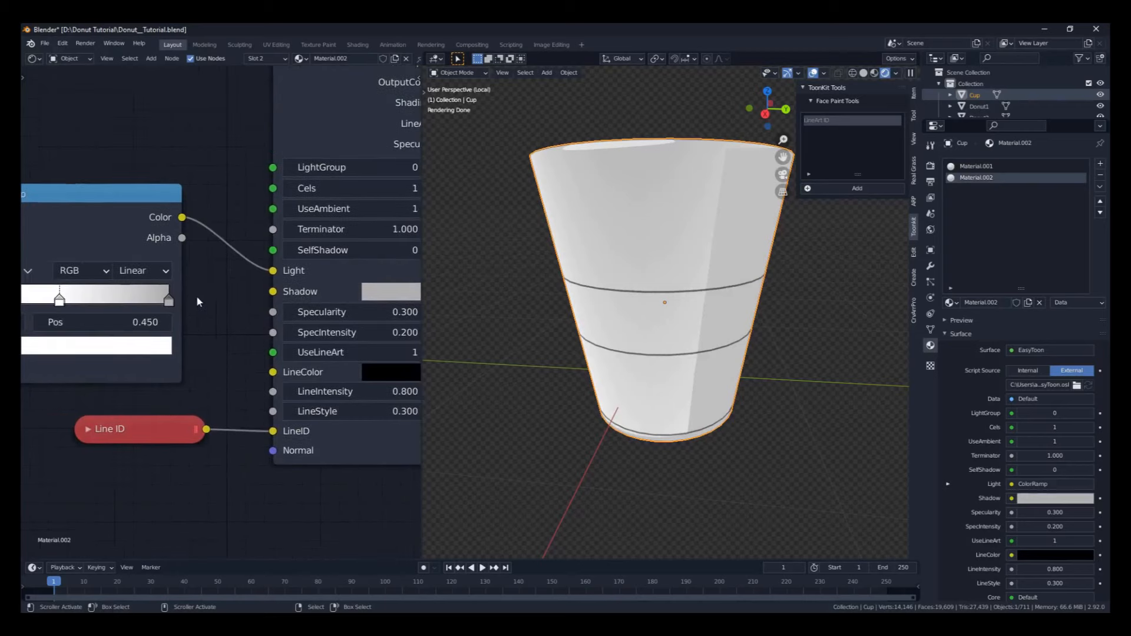
{"action": "left_click", "coordinate": [168, 300]}
{"action": "left_click", "coordinate": [153, 347]}
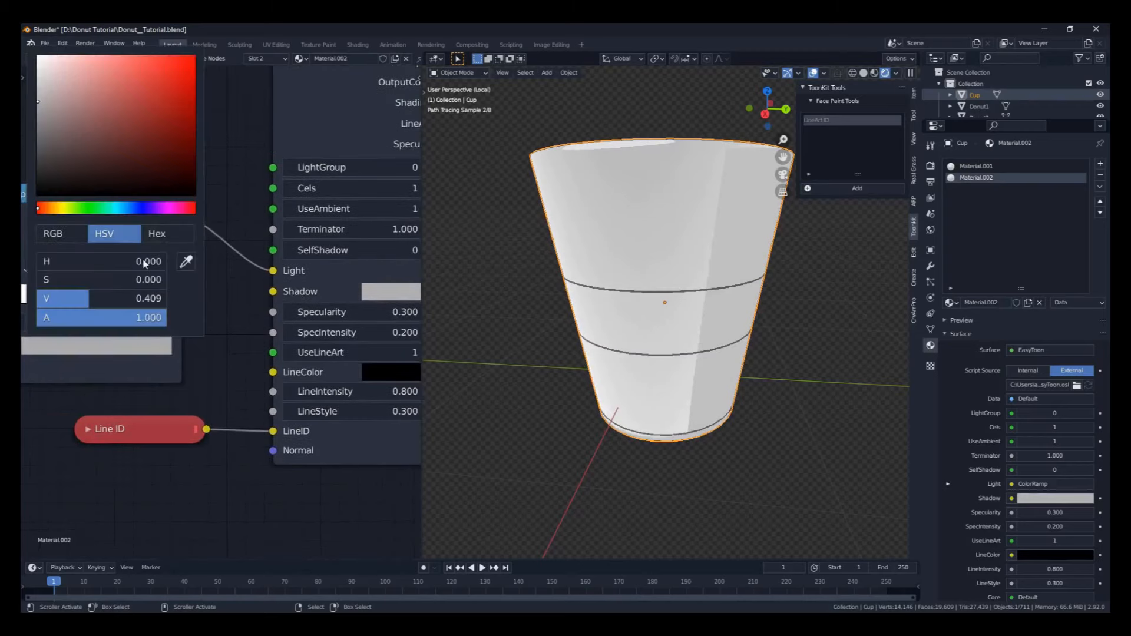
{"action": "left_click", "coordinate": [129, 208]}
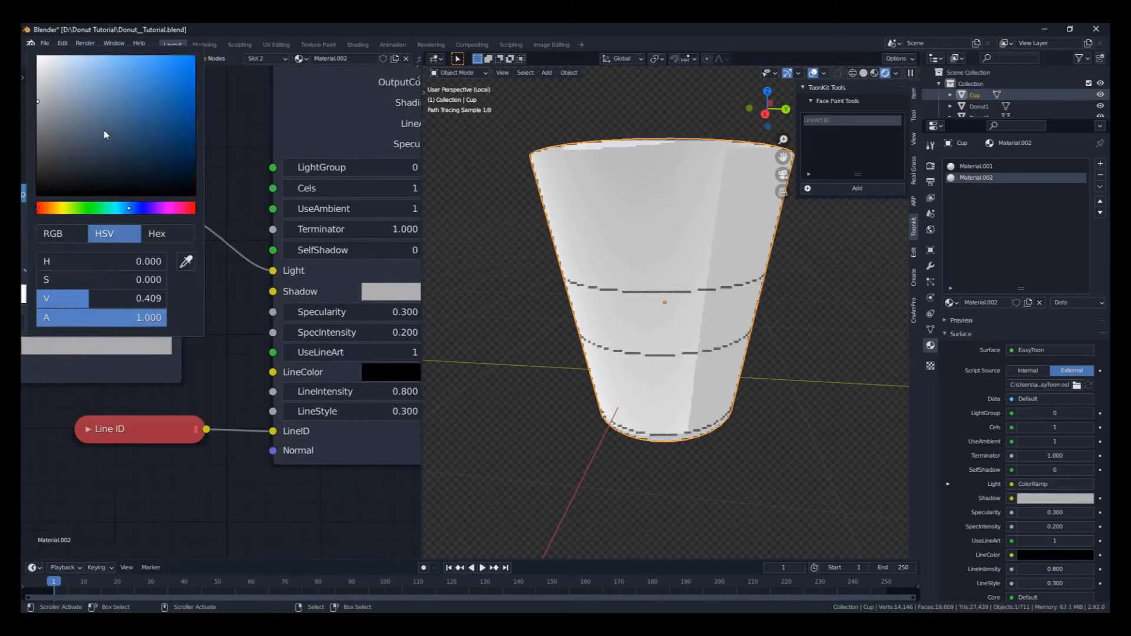
{"action": "left_click_drag", "start_coordinate": [46, 101], "coordinate": [110, 102]}
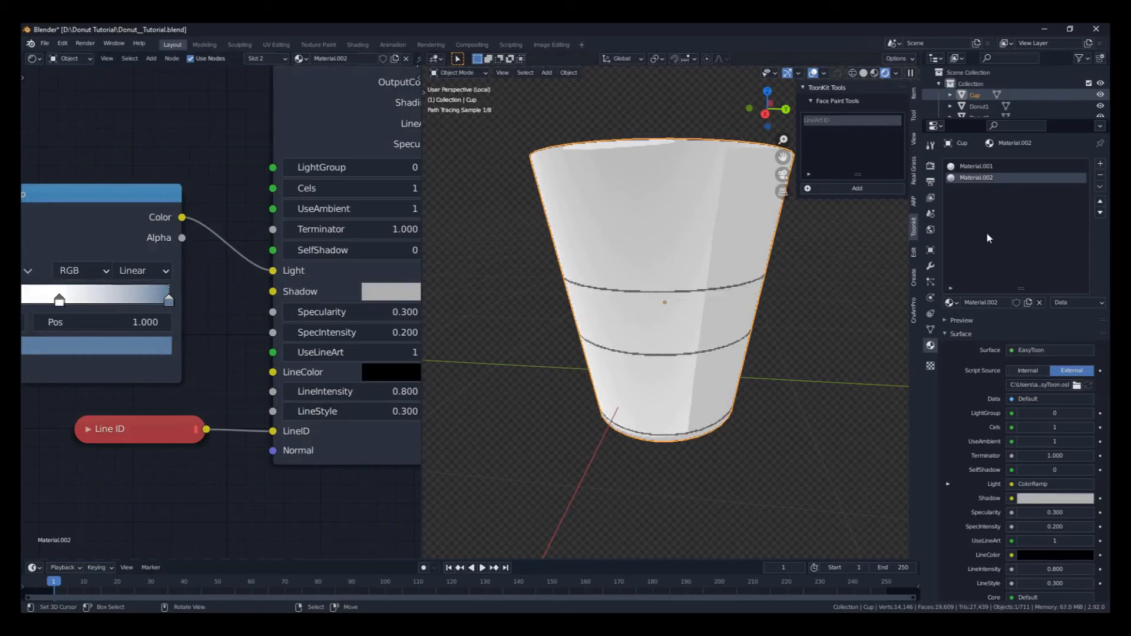
Step: Select the face loop of the cup's middle band, assign Material.002 to it and return to Object Mode
{"action": "key", "text": "Tab"}
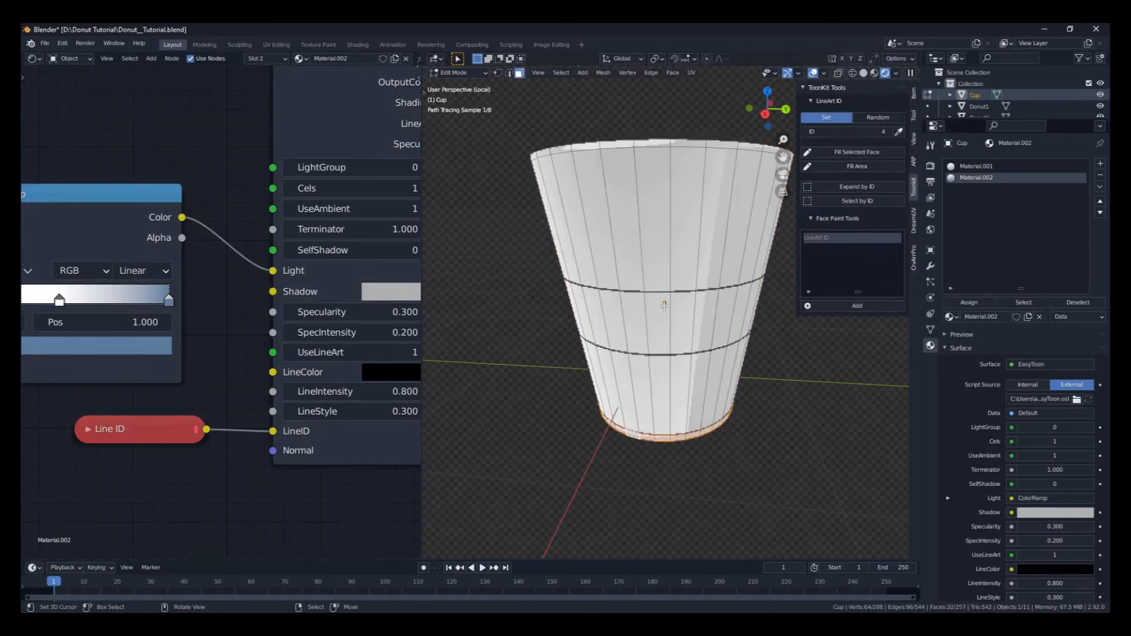
{"action": "left_click", "coordinate": [671, 304], "text": "alt"}
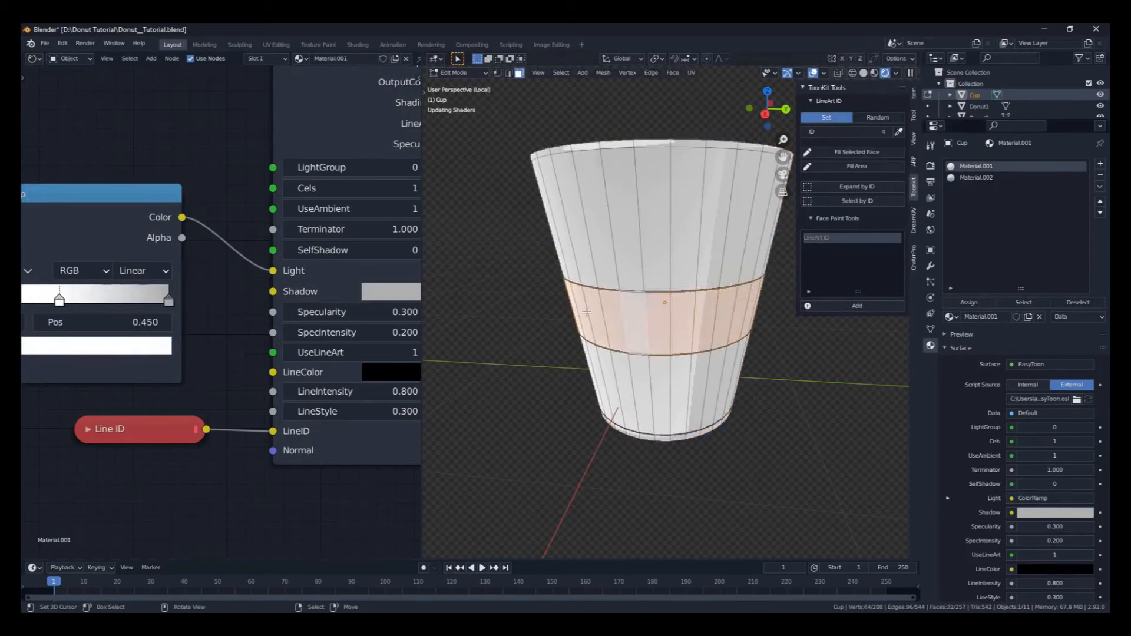
{"action": "left_click", "coordinate": [961, 179]}
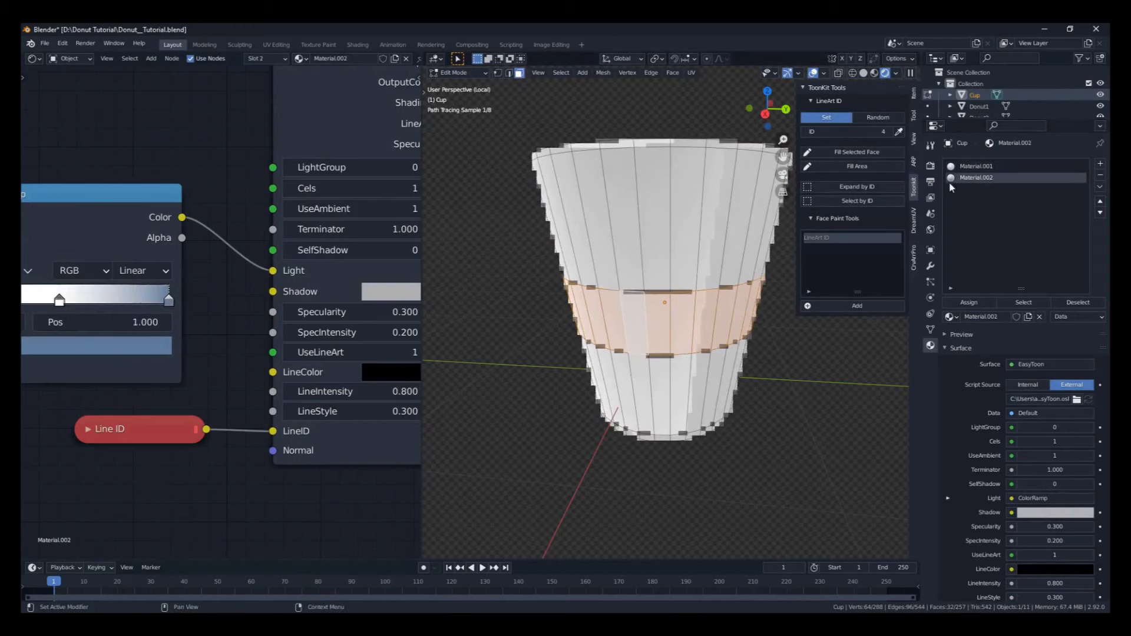
{"action": "left_click", "coordinate": [970, 306]}
{"action": "key", "text": "Tab"}
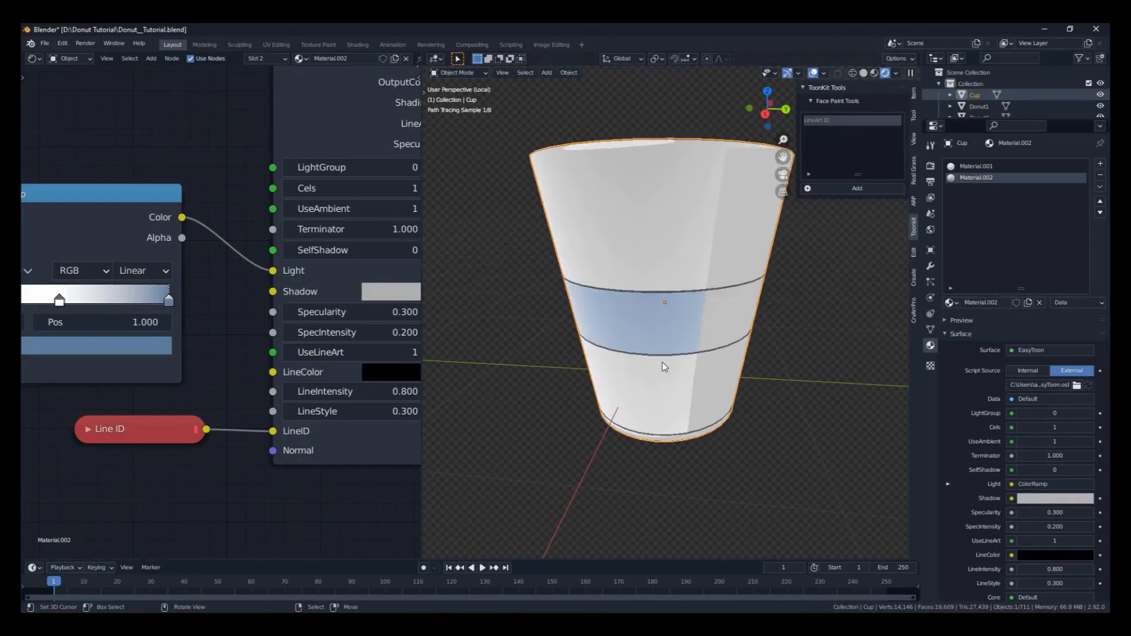
Step: Set the EasyToon Shadow color of Material.002 to a dark muted blue, about H 0.606, S 0.496, V 0.245
{"action": "middle_click_drag", "start_coordinate": [286, 289], "coordinate": [238, 287]}
{"action": "left_click", "coordinate": [333, 288]}
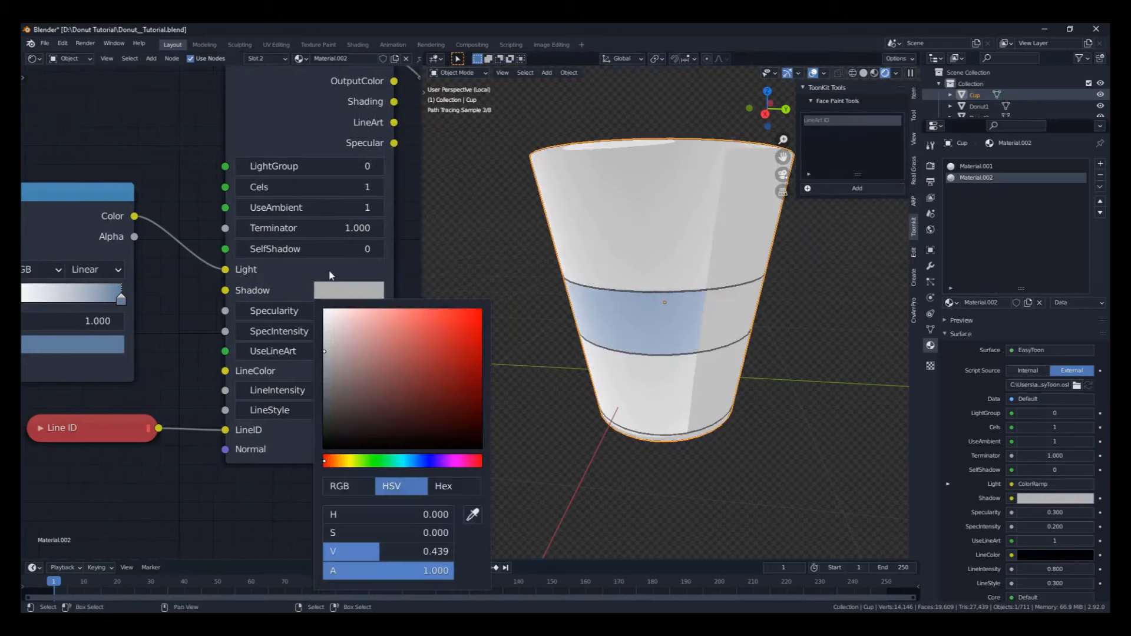
{"action": "left_click", "coordinate": [355, 296]}
{"action": "left_click", "coordinate": [410, 461]}
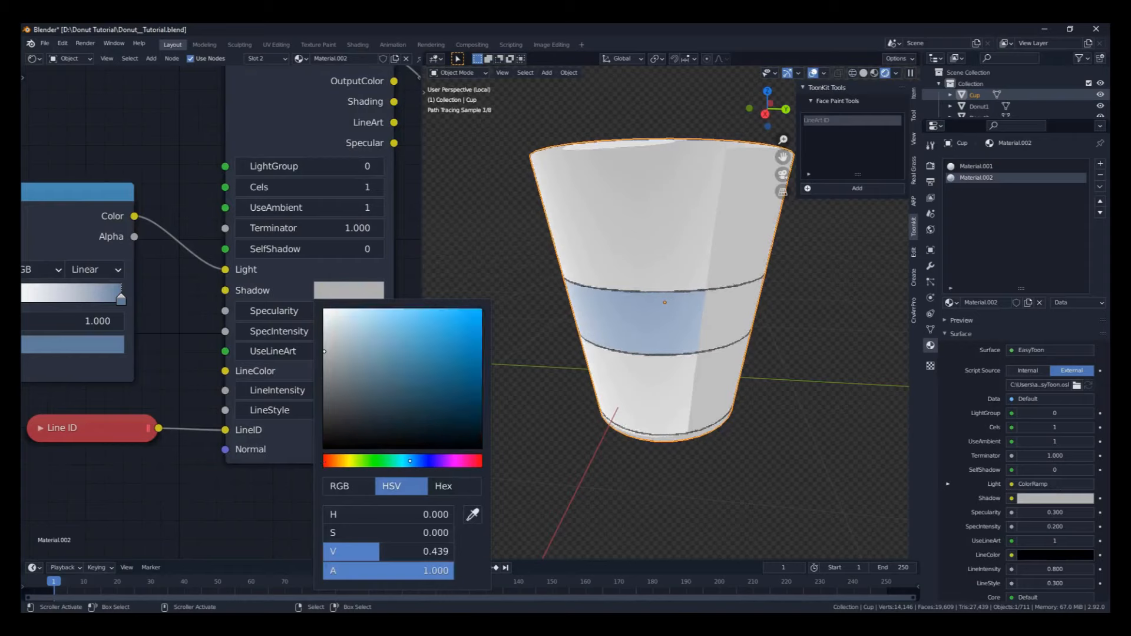
{"action": "mouse_move", "coordinate": [325, 351]}
{"action": "left_mouse_down"}
{"action": "mouse_move", "coordinate": [385, 351]}
{"action": "mouse_move", "coordinate": [364, 362]}
{"action": "left_mouse_up"}
{"action": "left_click", "coordinate": [418, 461]}
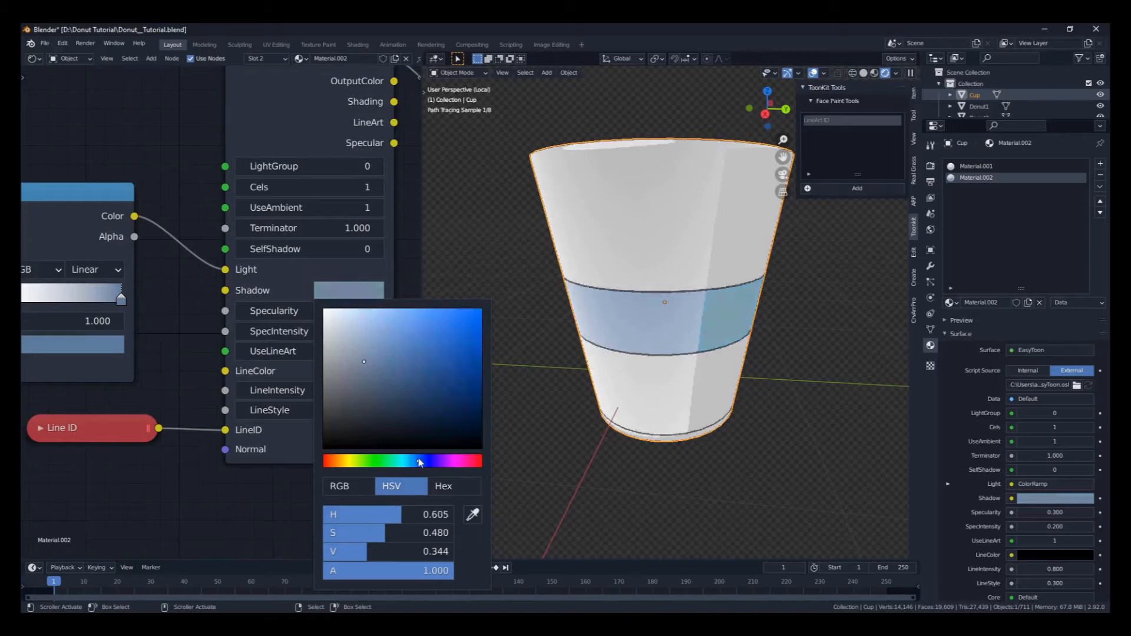
{"action": "left_click_drag", "start_coordinate": [365, 362], "coordinate": [366, 374]}
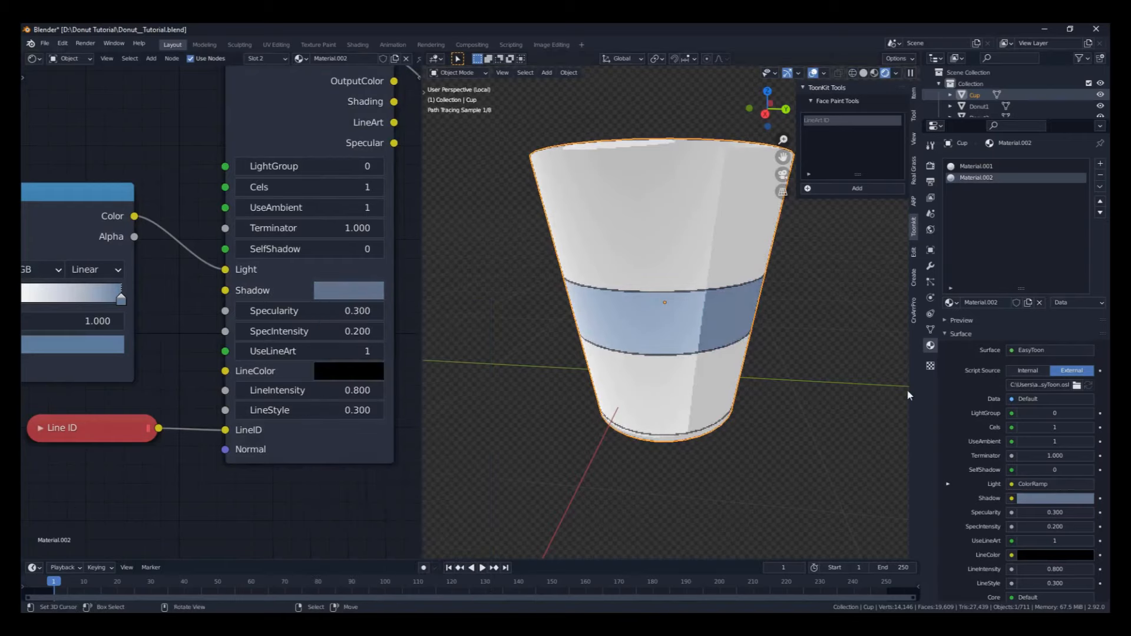
Step: Try the band material with the EasyToon Cels value at 0 and undo the change
{"action": "middle_click_drag", "start_coordinate": [789, 391], "coordinate": [729, 396]}
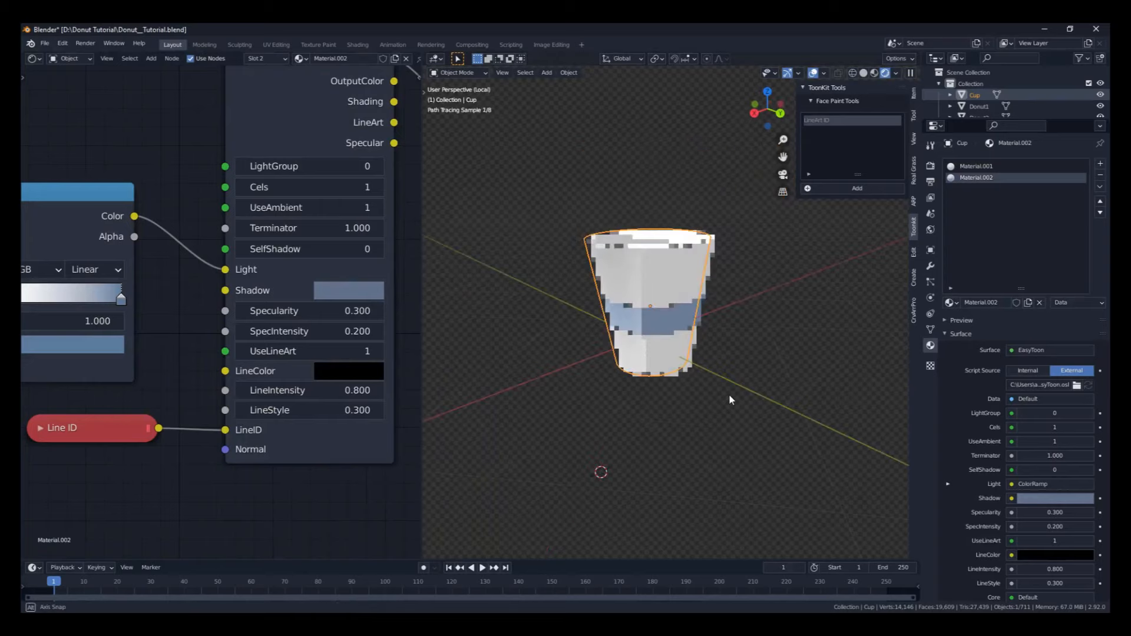
{"action": "scroll", "coordinate": [729, 394], "scroll_direction": "up", "scroll_amount": 4}
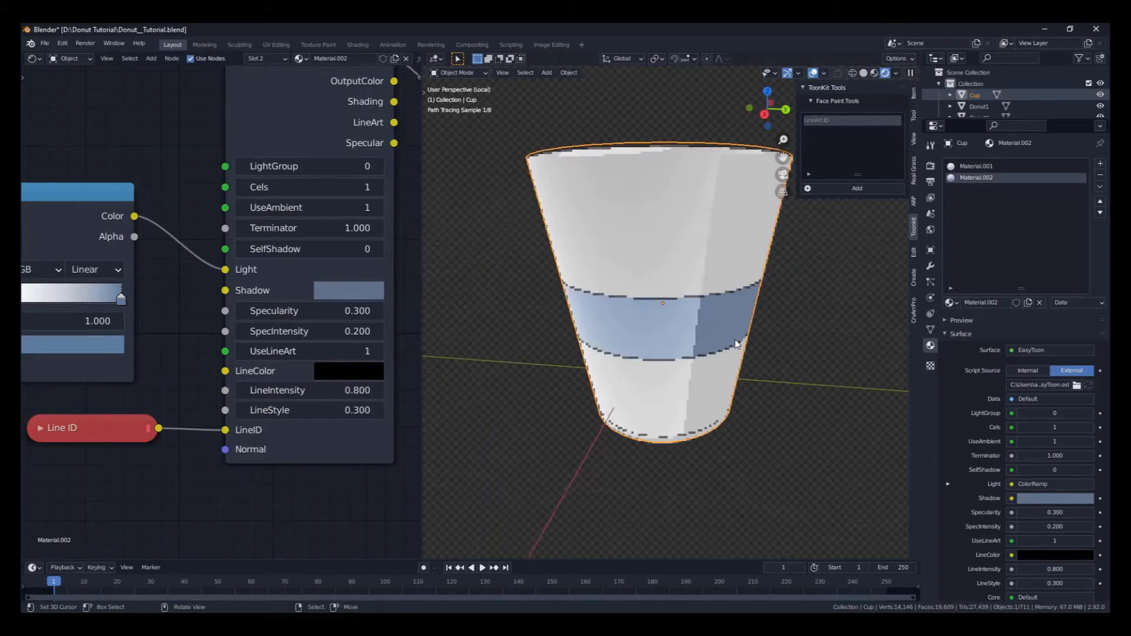
{"action": "middle_click_drag", "start_coordinate": [737, 343], "coordinate": [725, 370]}
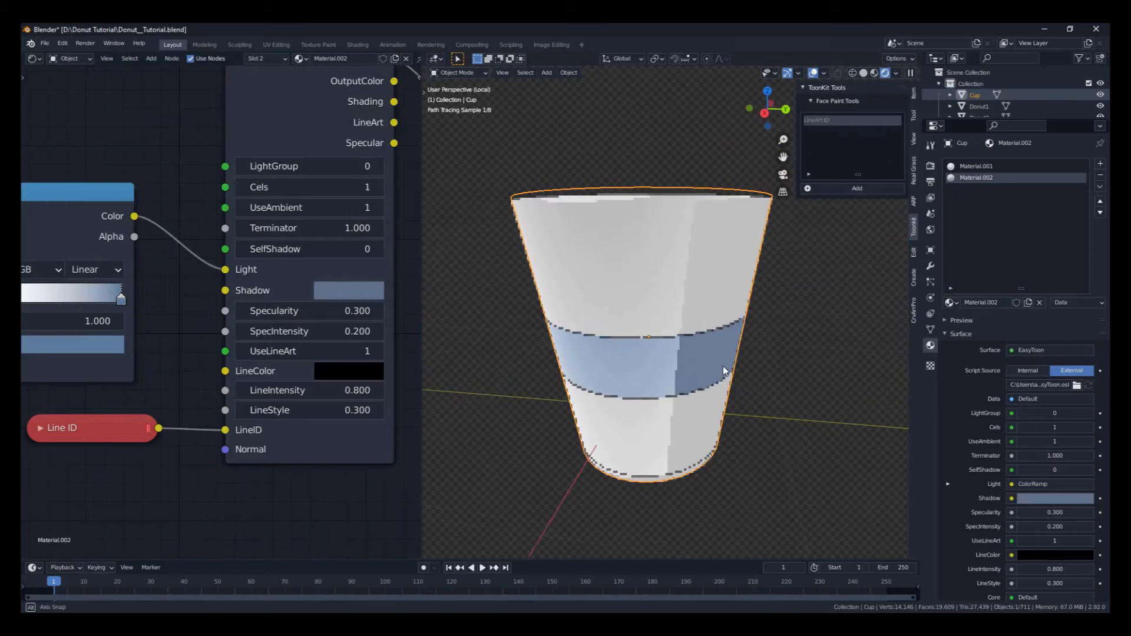
{"action": "left_click", "coordinate": [242, 187]}
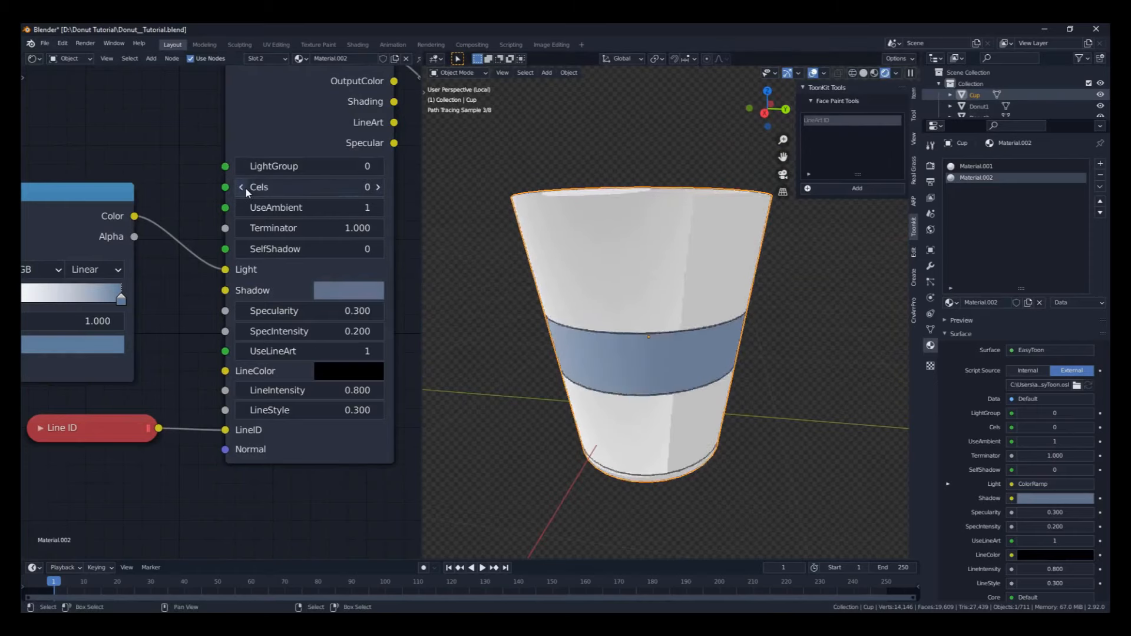
{"action": "middle_click_drag", "start_coordinate": [589, 336], "coordinate": [744, 412]}
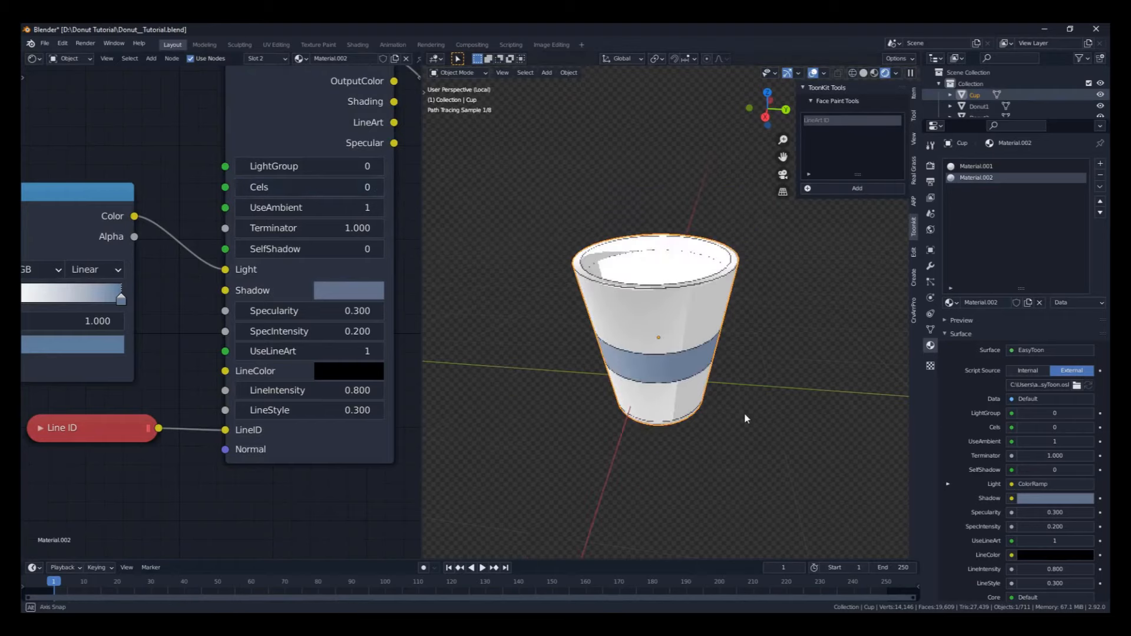
{"action": "key", "text": "ctrl+z"}
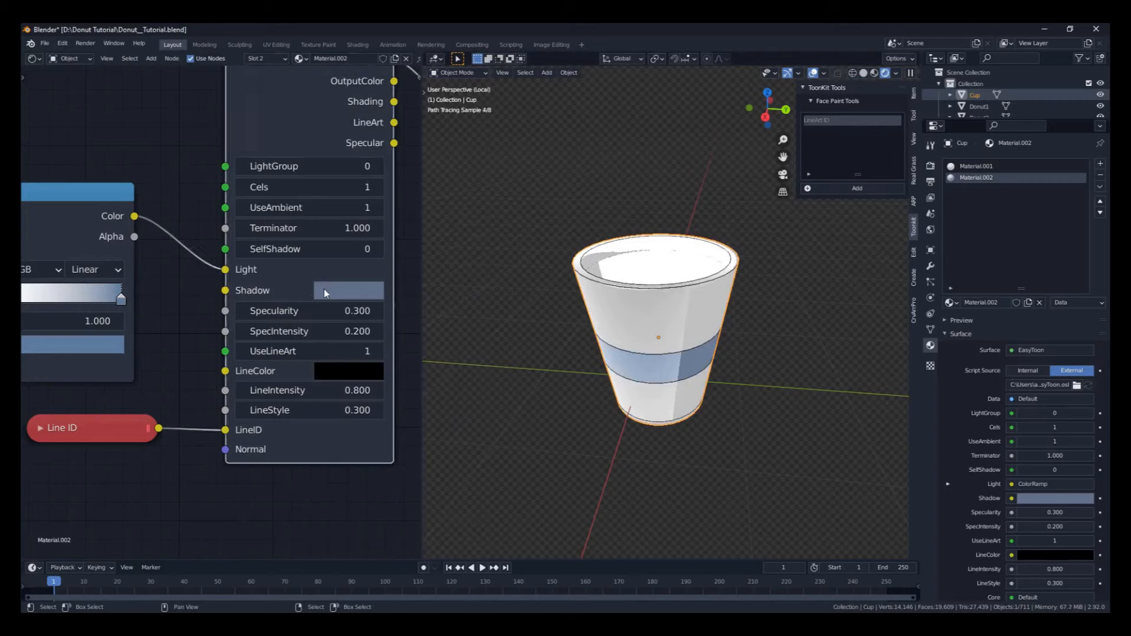
Step: Lighten the band's Shadow color to a paler muted blue and exit the cup's local view
{"action": "left_click", "coordinate": [324, 293]}
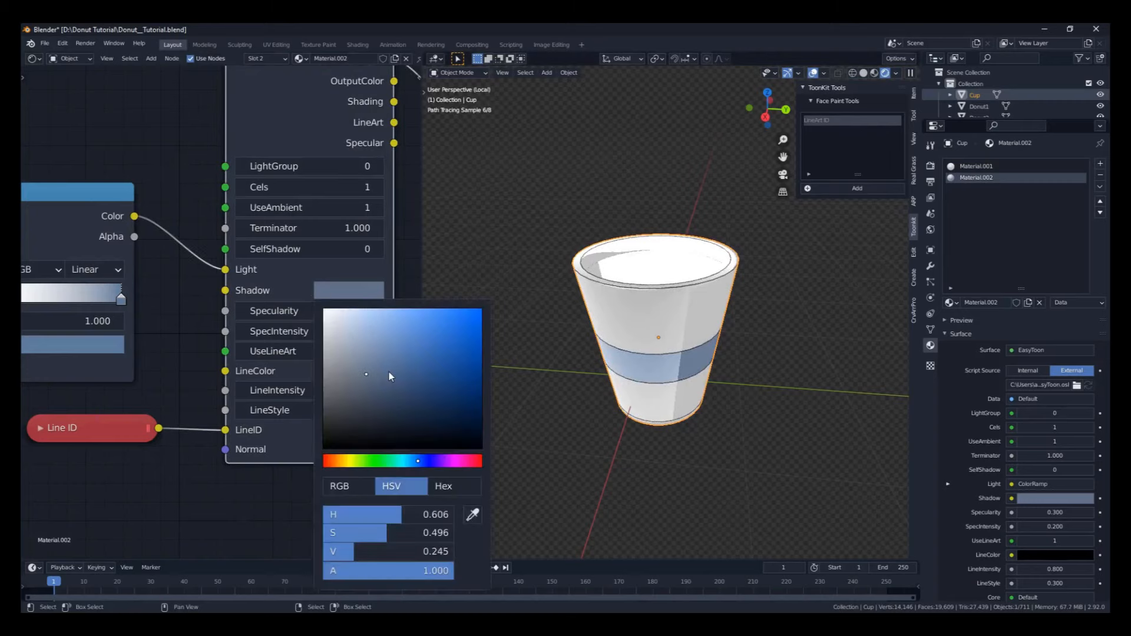
{"action": "left_click_drag", "start_coordinate": [389, 372], "coordinate": [363, 355]}
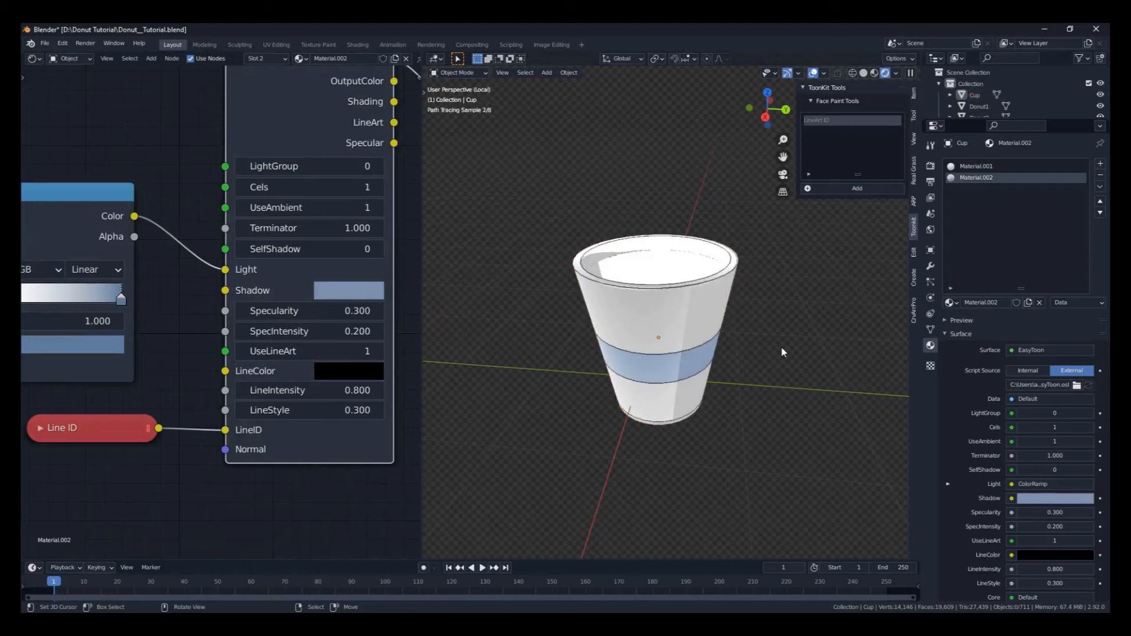
{"action": "scroll", "coordinate": [783, 327], "scroll_direction": "down", "scroll_amount": 2}
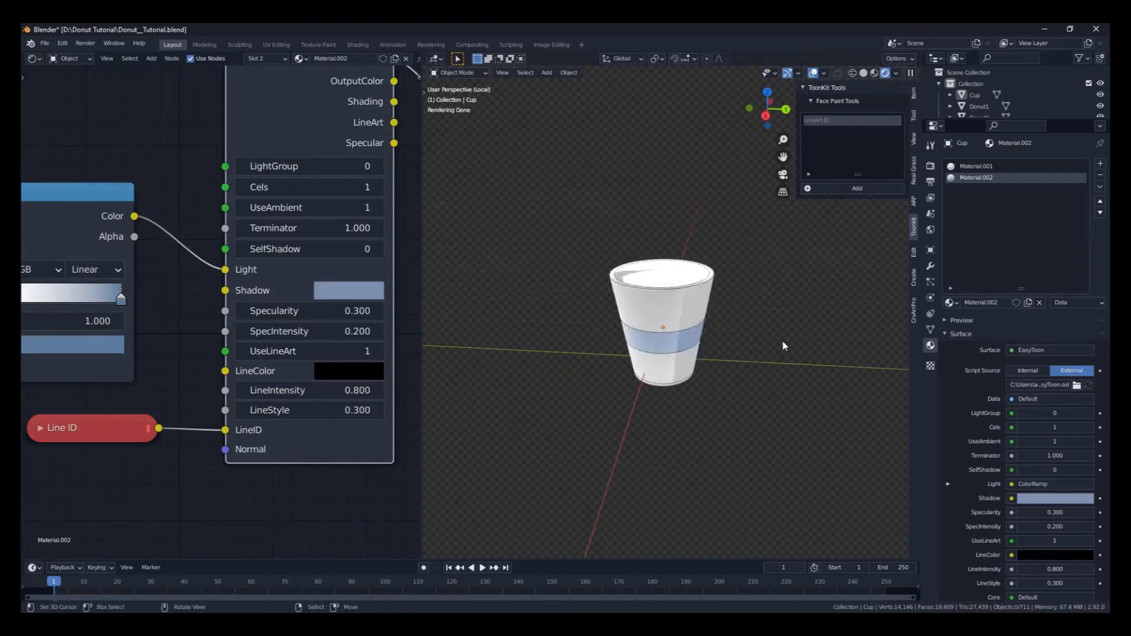
{"action": "key", "text": "KP_Divide"}
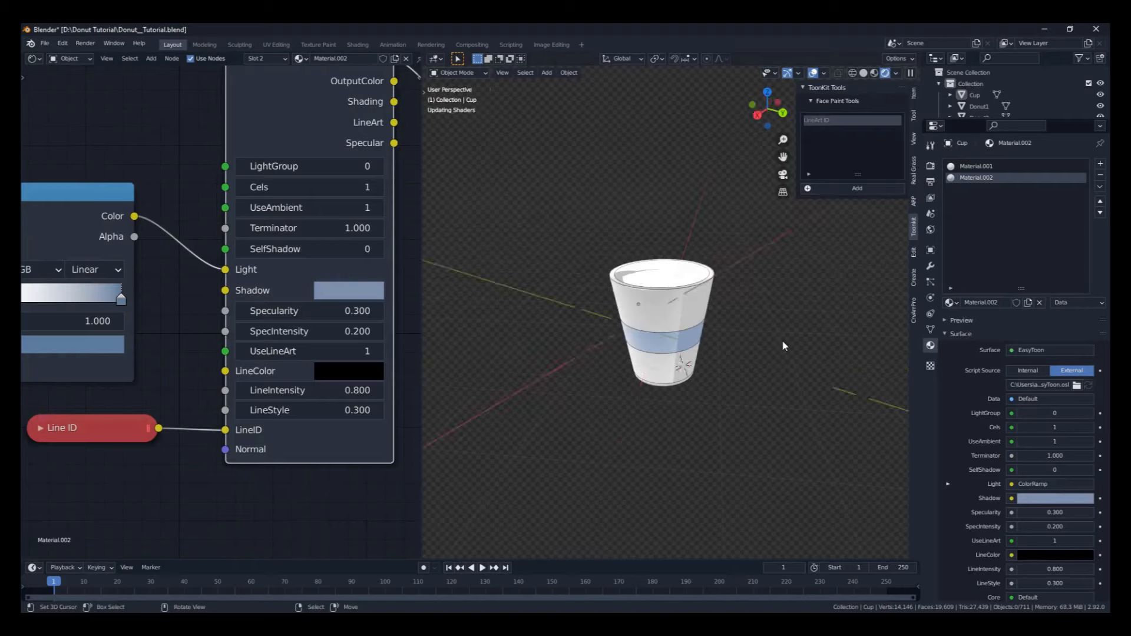